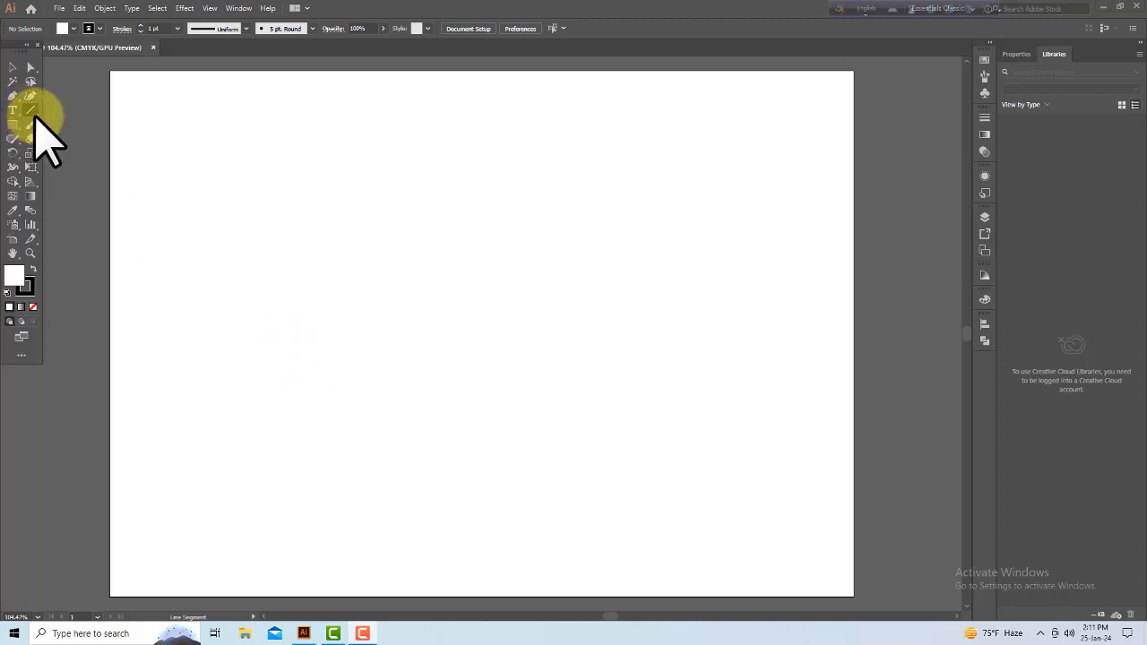
- Draw six open concave arcs of varying proportions across the artboard with the Arc tool
{"action": "left_click", "coordinate": [33, 111]}
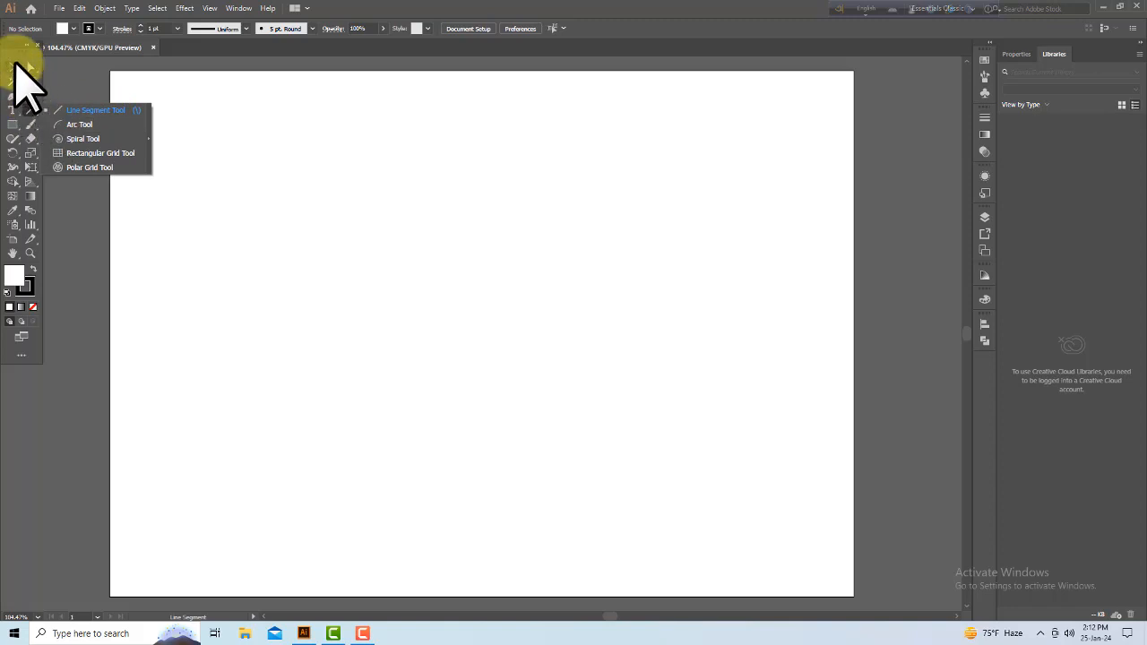
{"action": "left_click", "coordinate": [78, 125]}
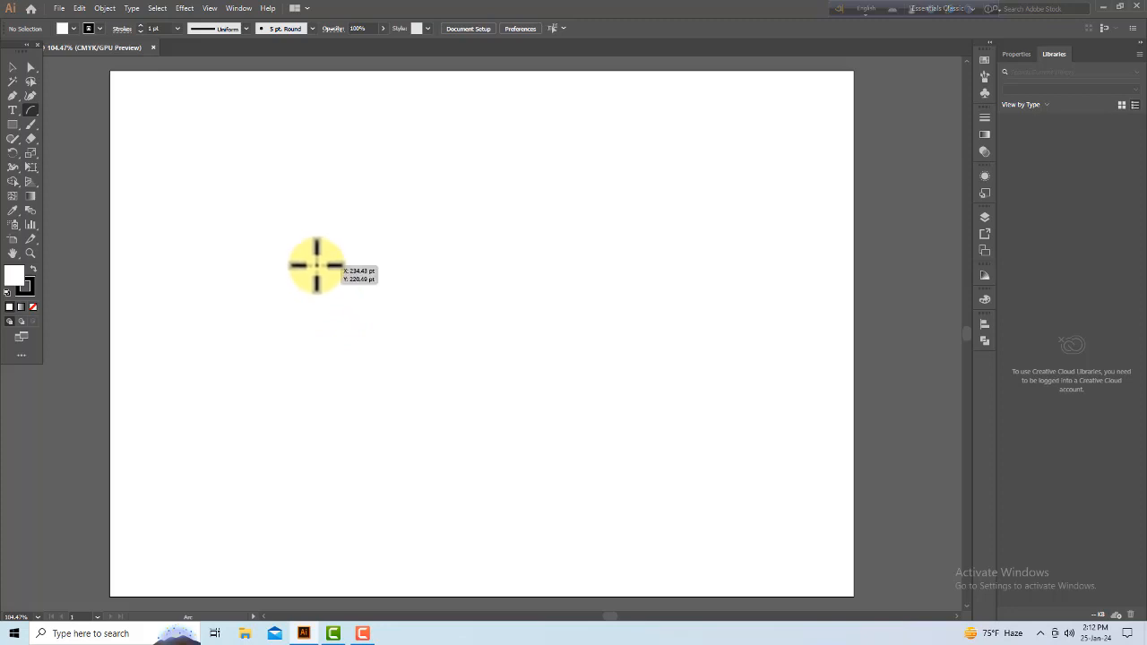
{"action": "mouse_move", "coordinate": [316, 265]}
{"action": "left_mouse_down"}
{"action": "mouse_move", "coordinate": [415, 438]}
{"action": "mouse_move", "coordinate": [402, 415]}
{"action": "mouse_move", "coordinate": [462, 411]}
{"action": "left_mouse_up"}
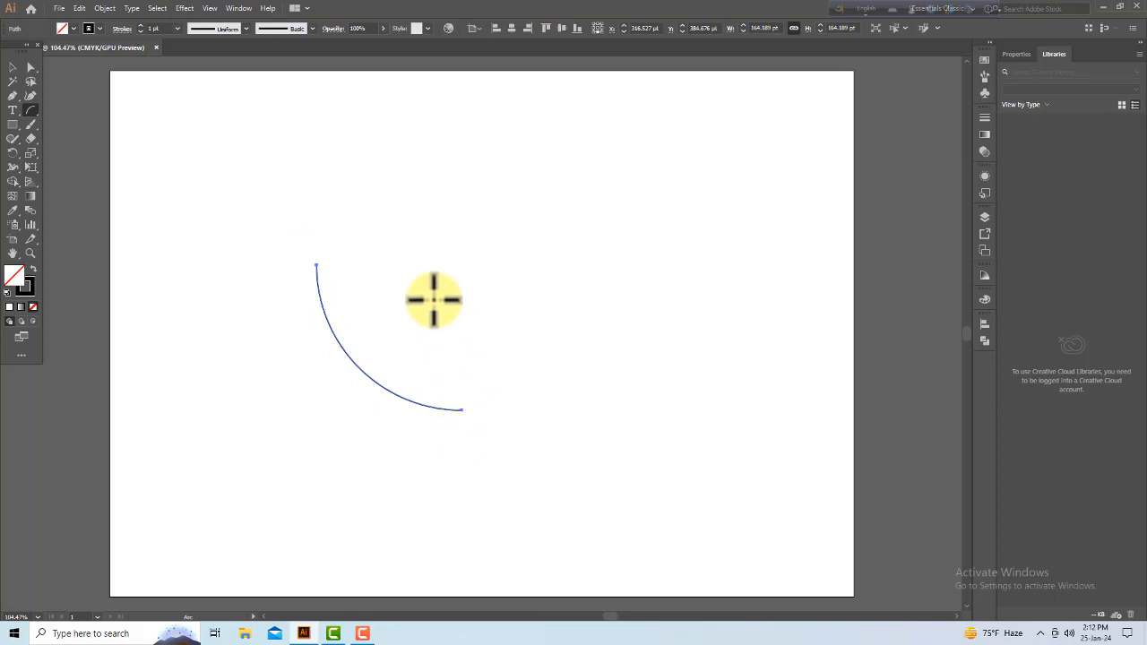
{"action": "left_click_drag", "start_coordinate": [395, 256], "coordinate": [481, 464]}
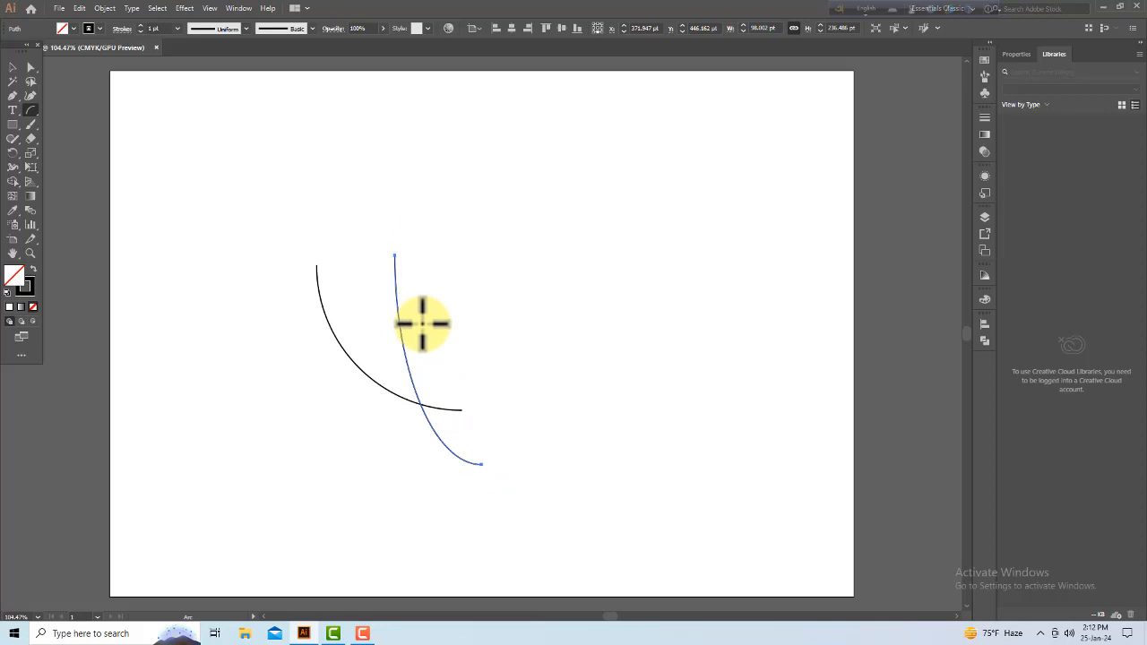
{"action": "left_click_drag", "start_coordinate": [365, 285], "coordinate": [462, 415]}
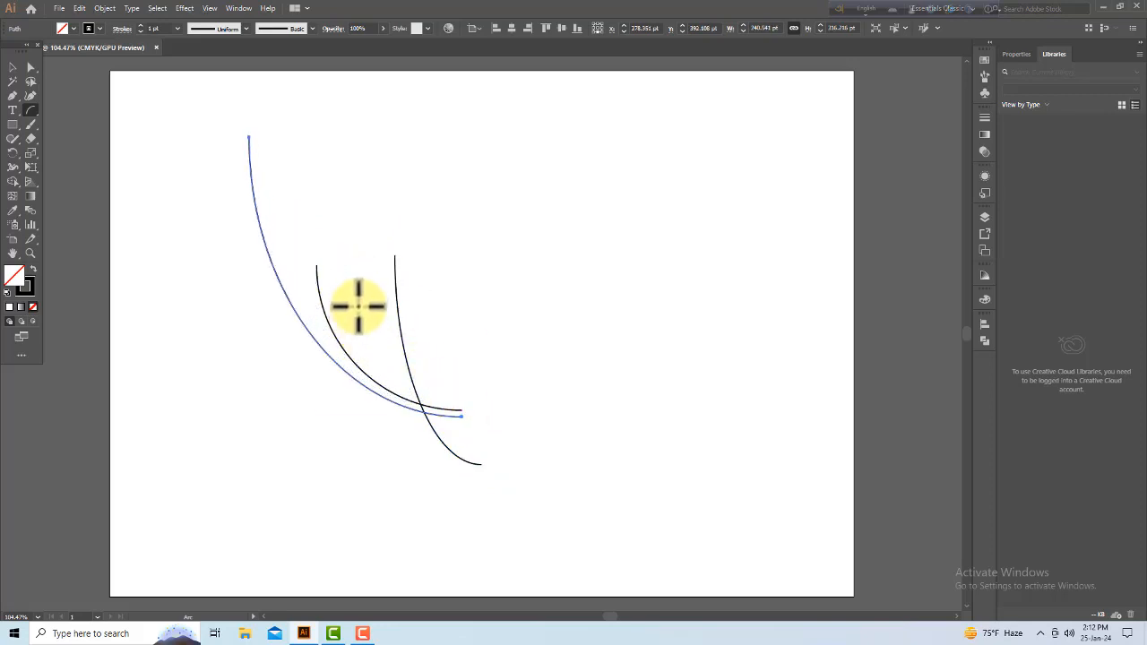
{"action": "left_click_drag", "start_coordinate": [447, 205], "coordinate": [545, 338]}
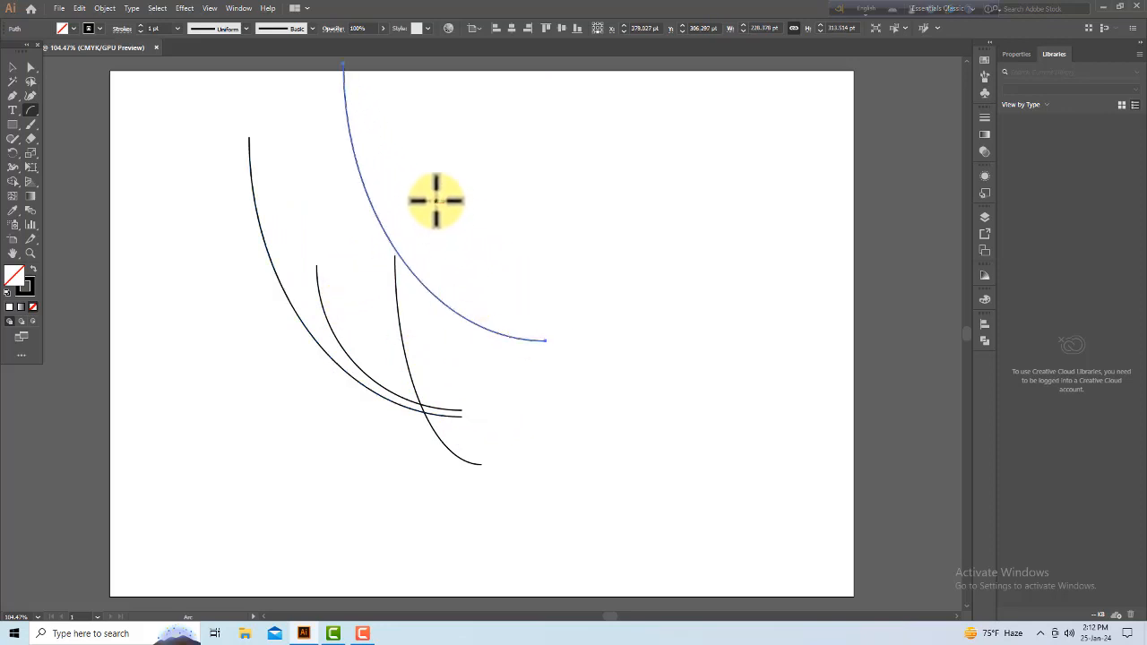
{"action": "left_click_drag", "start_coordinate": [437, 201], "coordinate": [562, 373]}
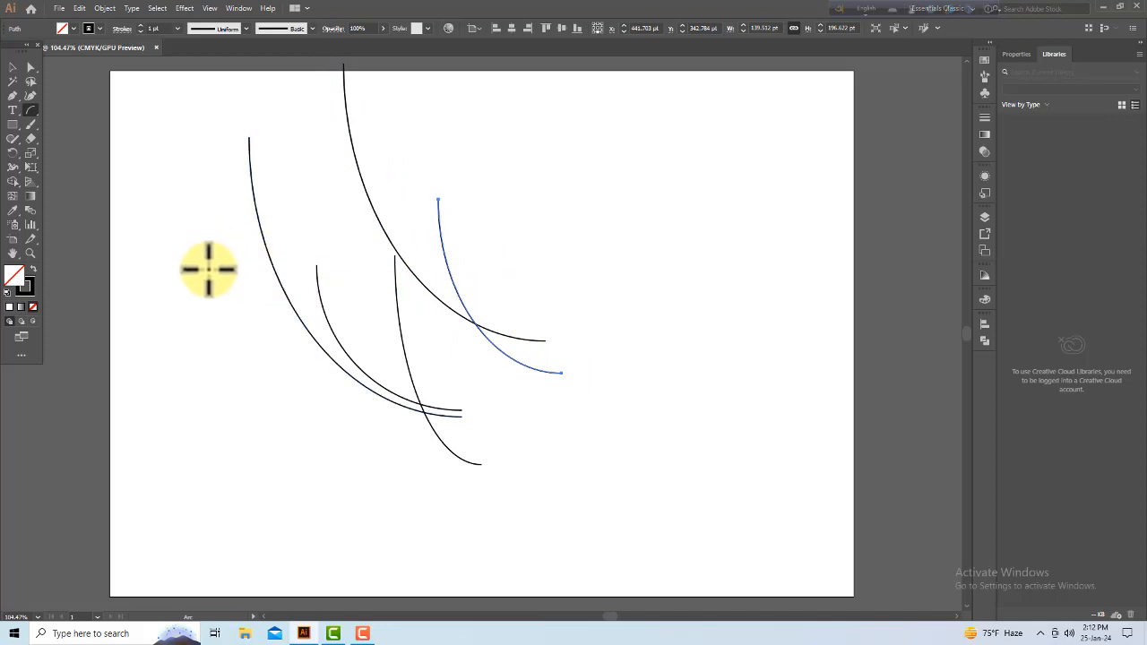
{"action": "left_click_drag", "start_coordinate": [170, 228], "coordinate": [428, 523]}
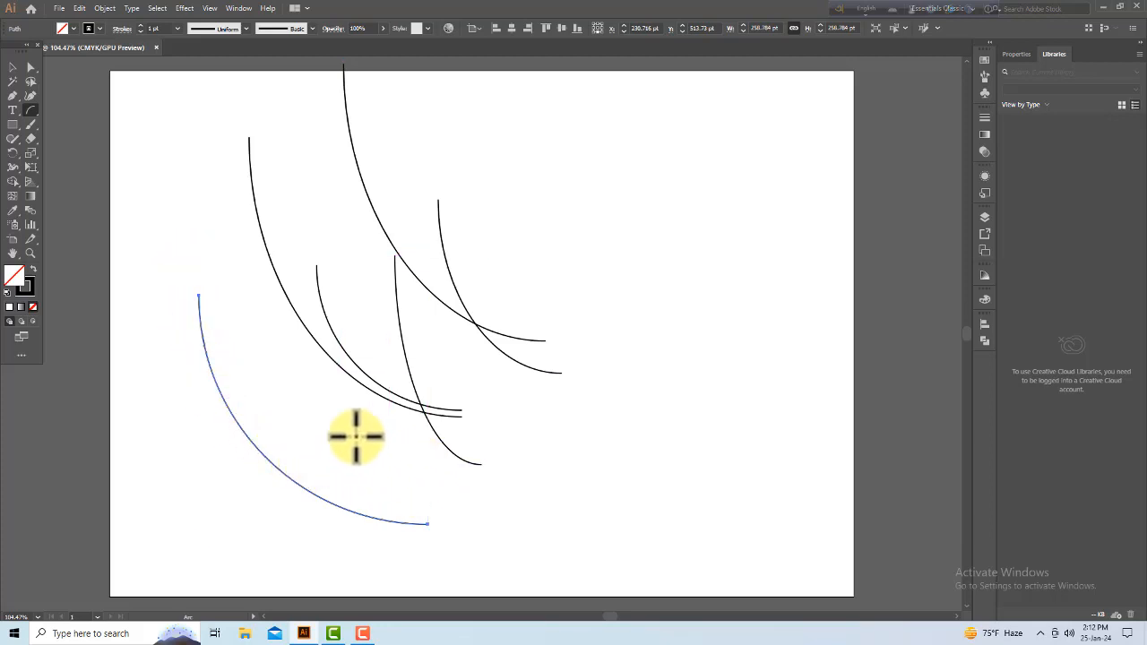
- Delete all six arcs from the artboard
{"action": "left_click", "coordinate": [13, 69]}
{"action": "key", "text": "ctrl+a"}
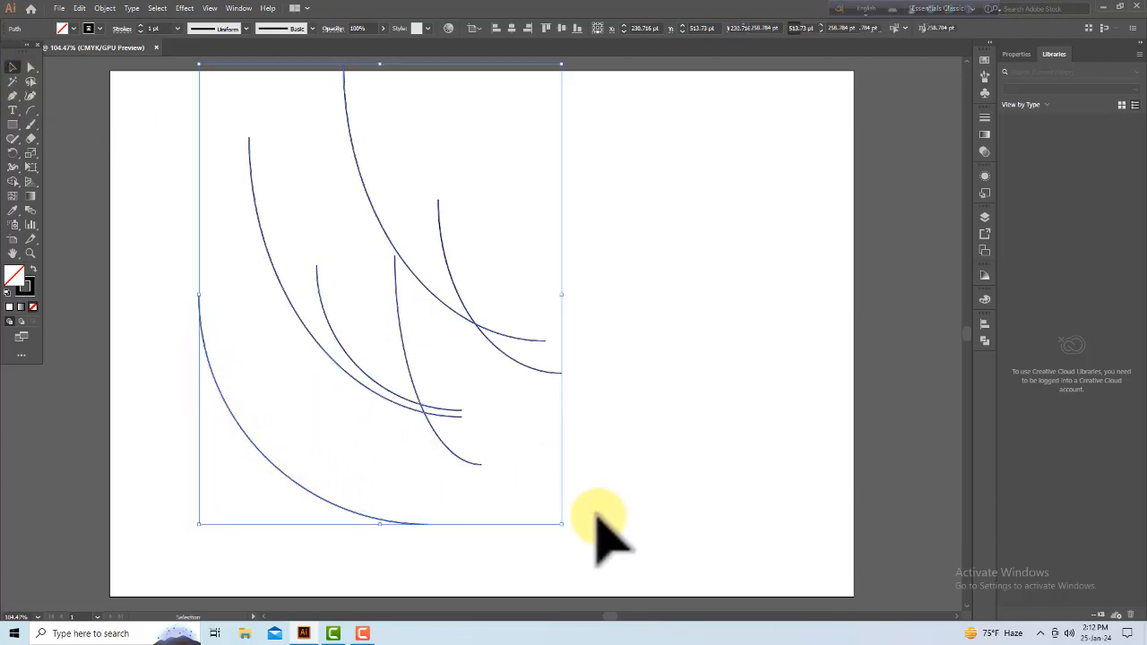
{"action": "key", "text": "Delete"}
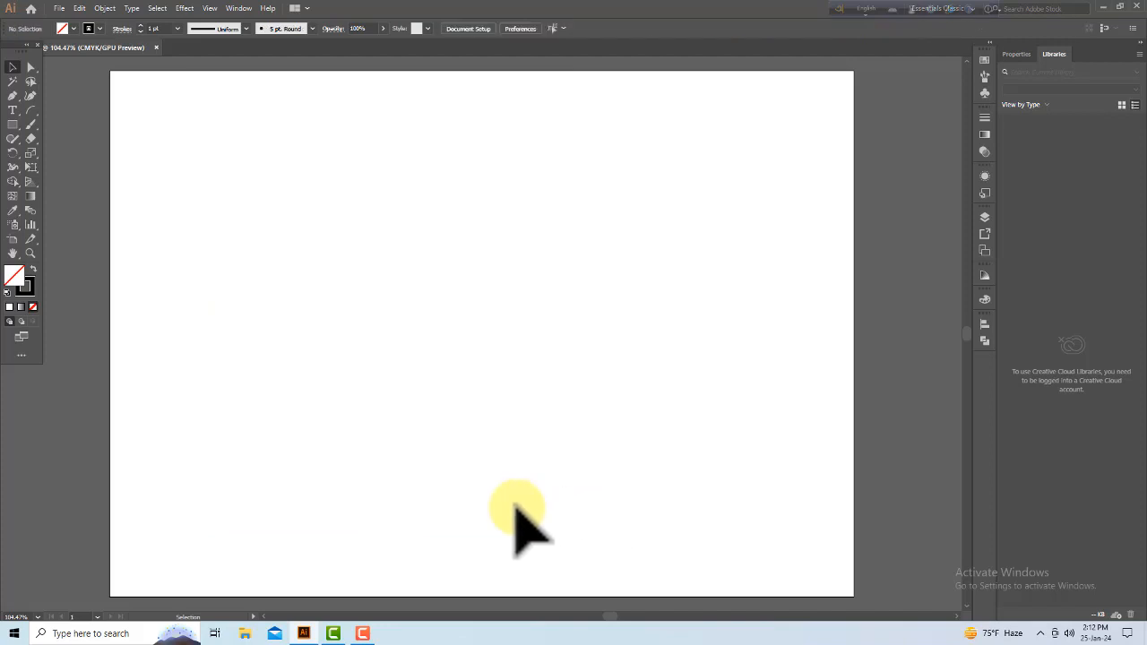
- Draw five open arcs across the artboard, flipping the curve direction so three bulge outward and two curve inward
{"action": "left_click", "coordinate": [31, 109]}
{"action": "left_click_drag", "start_coordinate": [278, 298], "coordinate": [460, 542]}
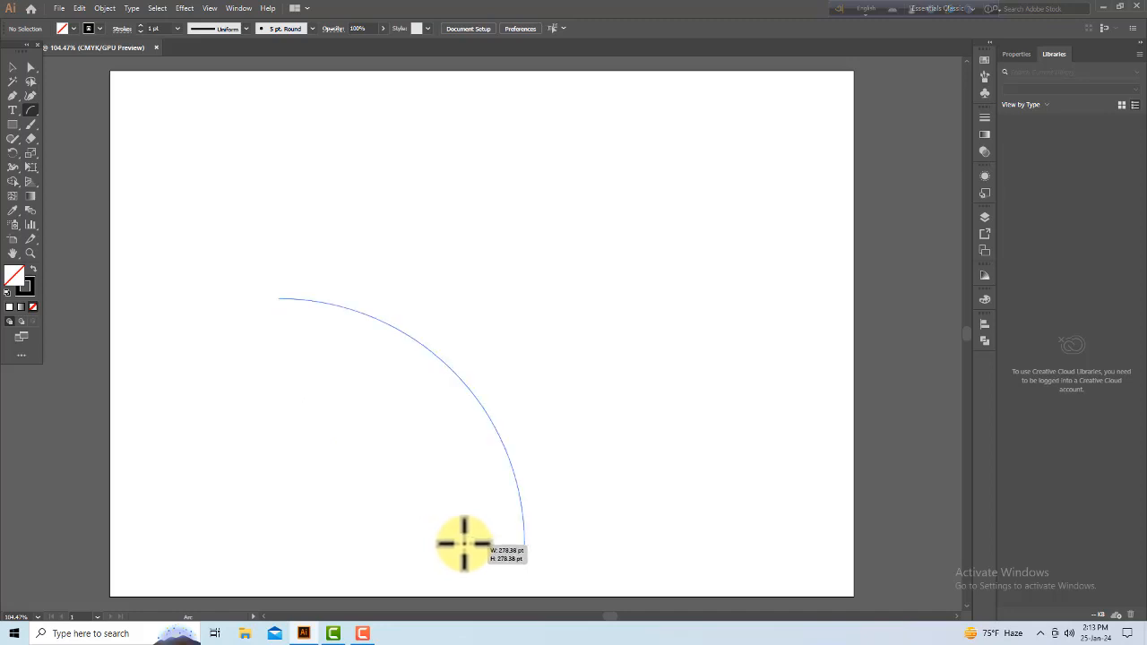
{"action": "left_click_drag", "start_coordinate": [463, 543], "coordinate": [490, 538]}
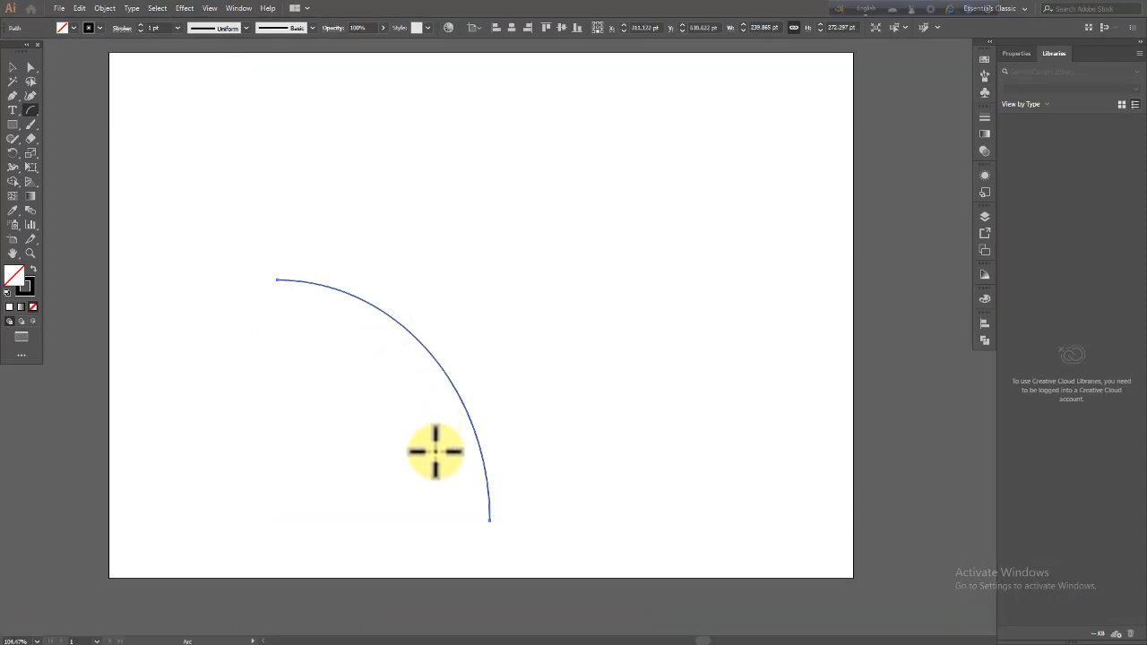
{"action": "key", "text": "f"}
{"action": "left_click_drag", "start_coordinate": [233, 303], "coordinate": [349, 454]}
{"action": "key", "text": "f"}
{"action": "left_click_drag", "start_coordinate": [322, 228], "coordinate": [593, 543]}
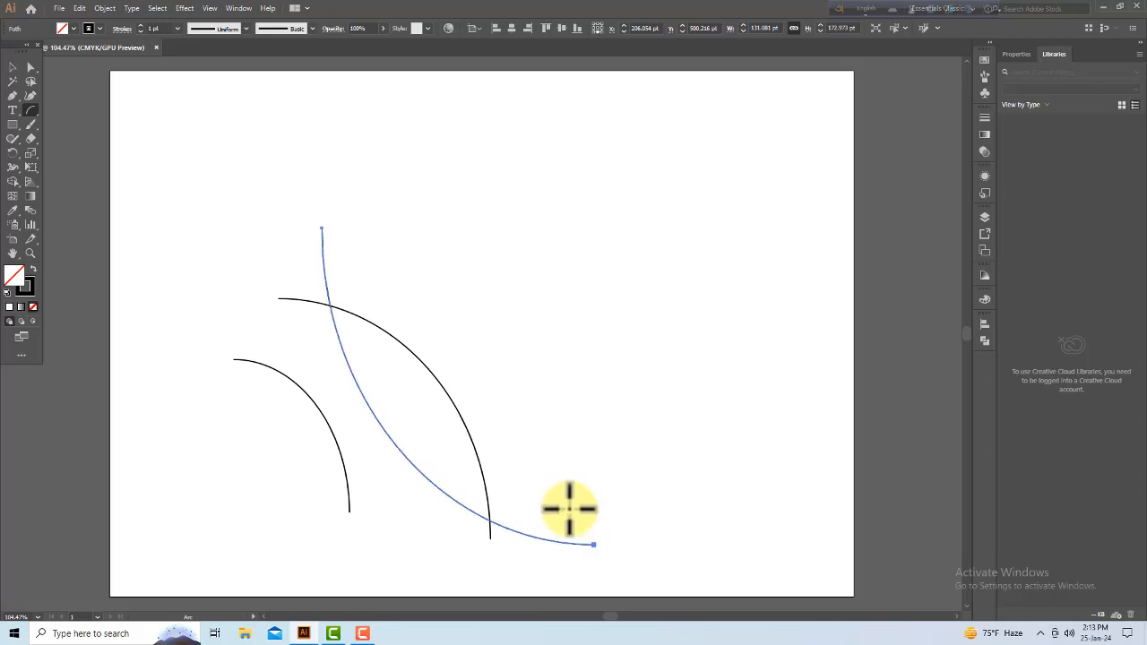
{"action": "mouse_move", "coordinate": [401, 162]}
{"action": "left_mouse_down"}
{"action": "mouse_move", "coordinate": [551, 306]}
{"action": "mouse_move", "coordinate": [512, 320]}
{"action": "mouse_move", "coordinate": [600, 436]}
{"action": "left_mouse_up"}
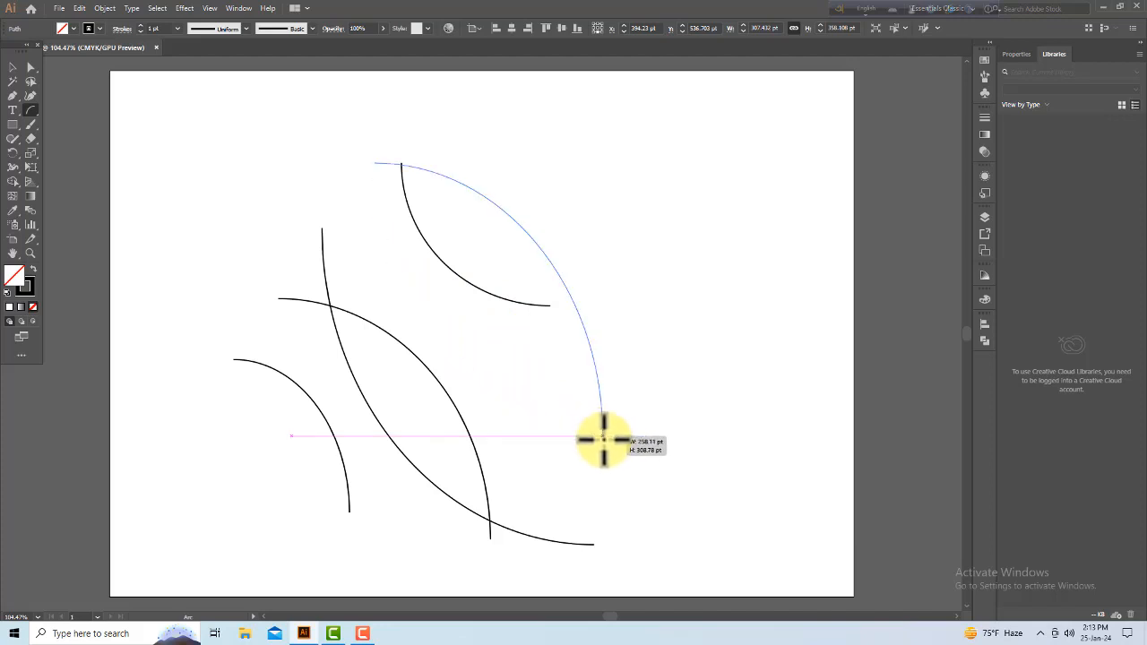
{"action": "left_click_drag", "start_coordinate": [603, 439], "coordinate": [615, 466]}
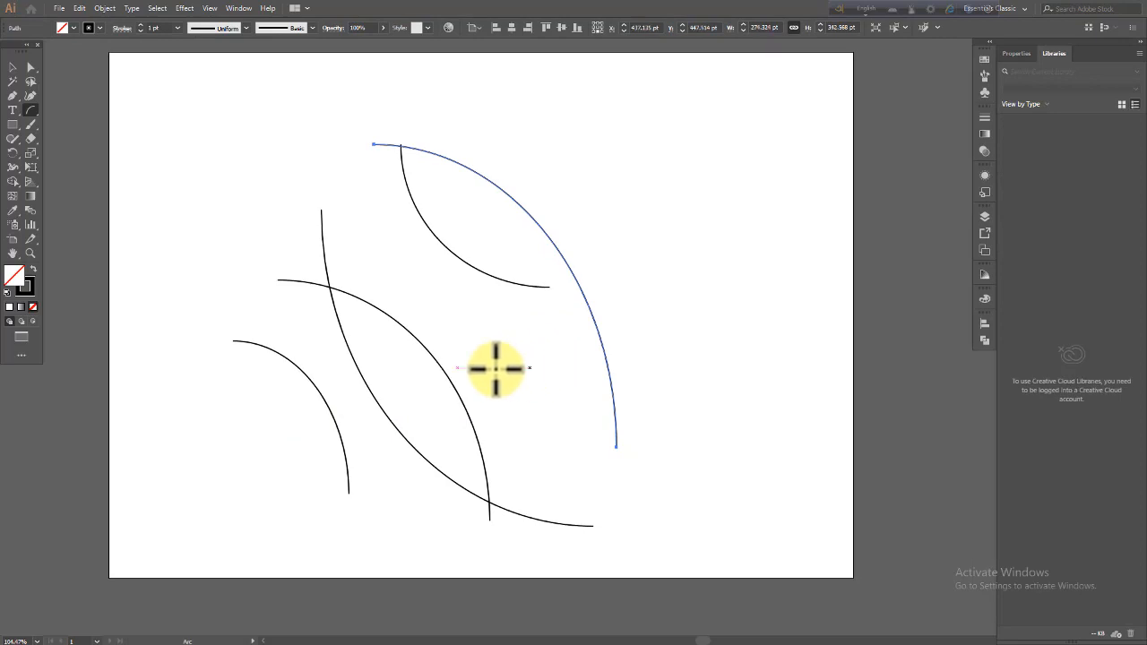
- Delete all the flipped and unflipped arcs from the artboard
{"action": "left_click", "coordinate": [13, 67]}
{"action": "key", "text": "ctrl+a"}
{"action": "key", "text": "Delete"}
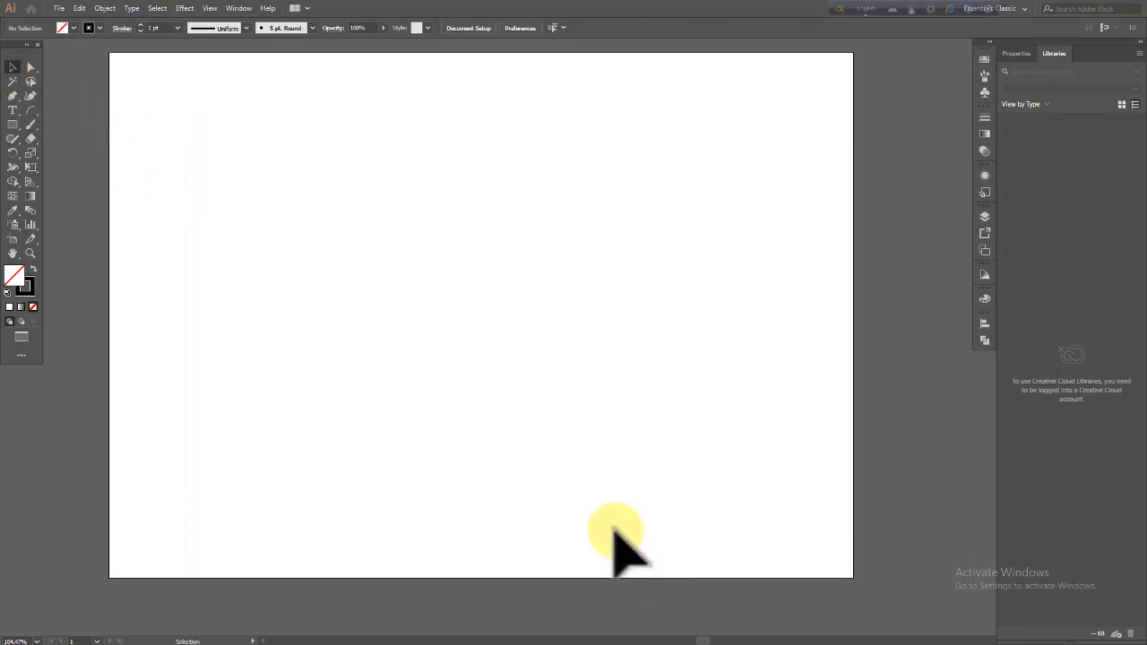
- Draw a closed arc about 250 pt wide and 309 pt high in the lower middle of the artboard
{"action": "left_click", "coordinate": [30, 110]}
{"action": "left_click_drag", "start_coordinate": [309, 260], "coordinate": [529, 533]}
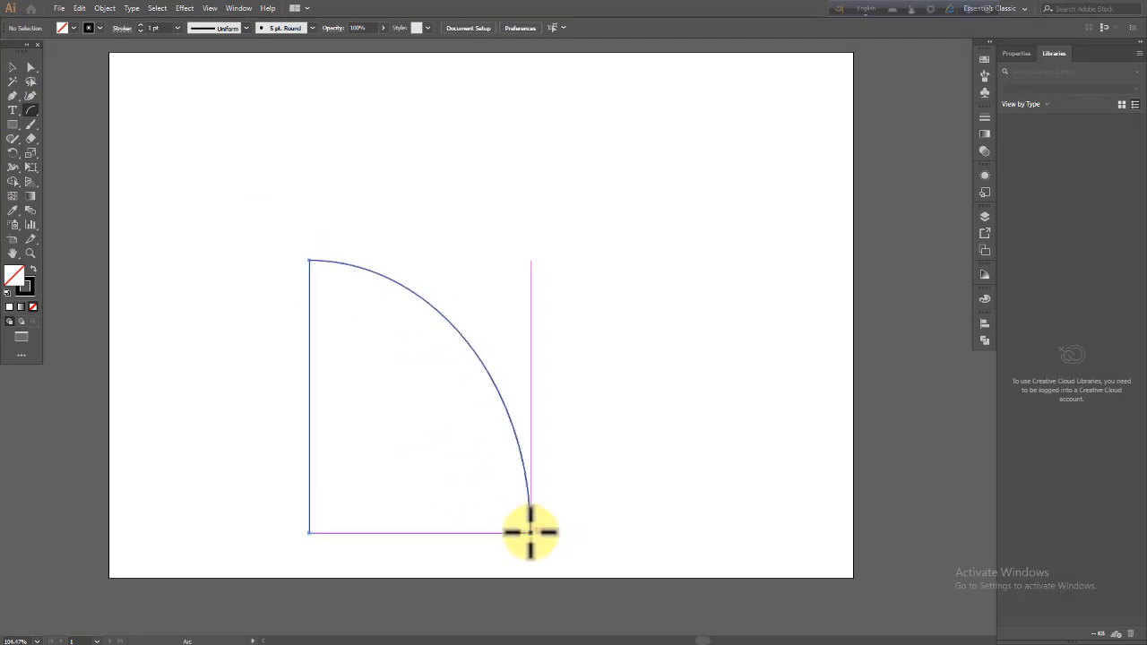
{"action": "key", "text": "c"}
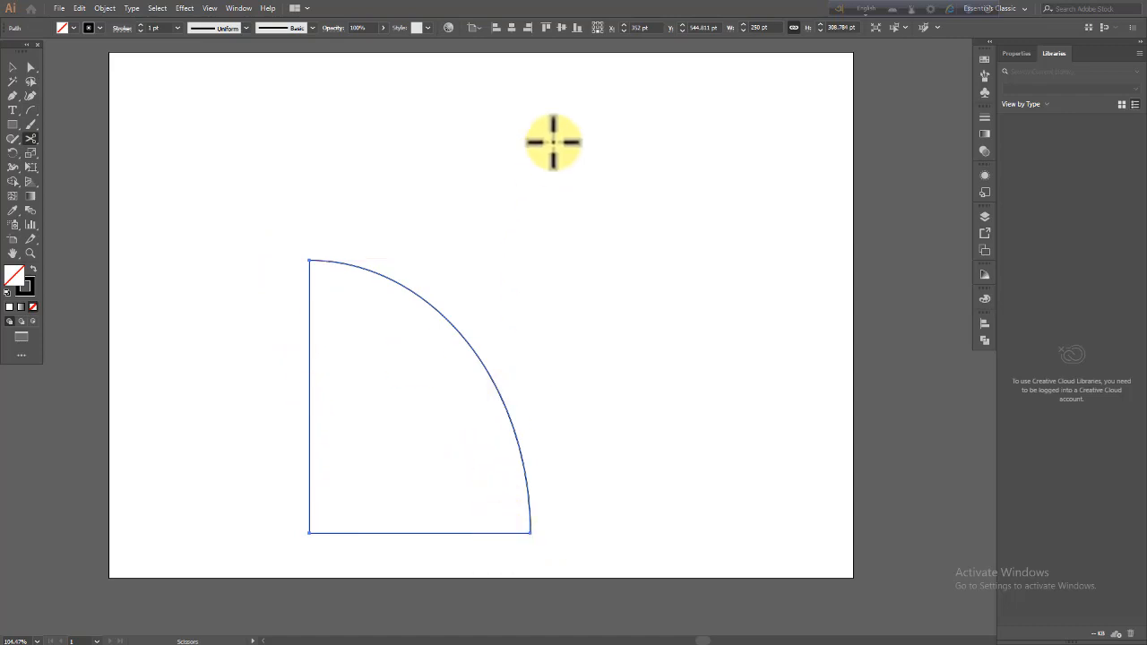
{"action": "left_click", "coordinate": [586, 333]}
{"action": "left_click", "coordinate": [687, 344]}
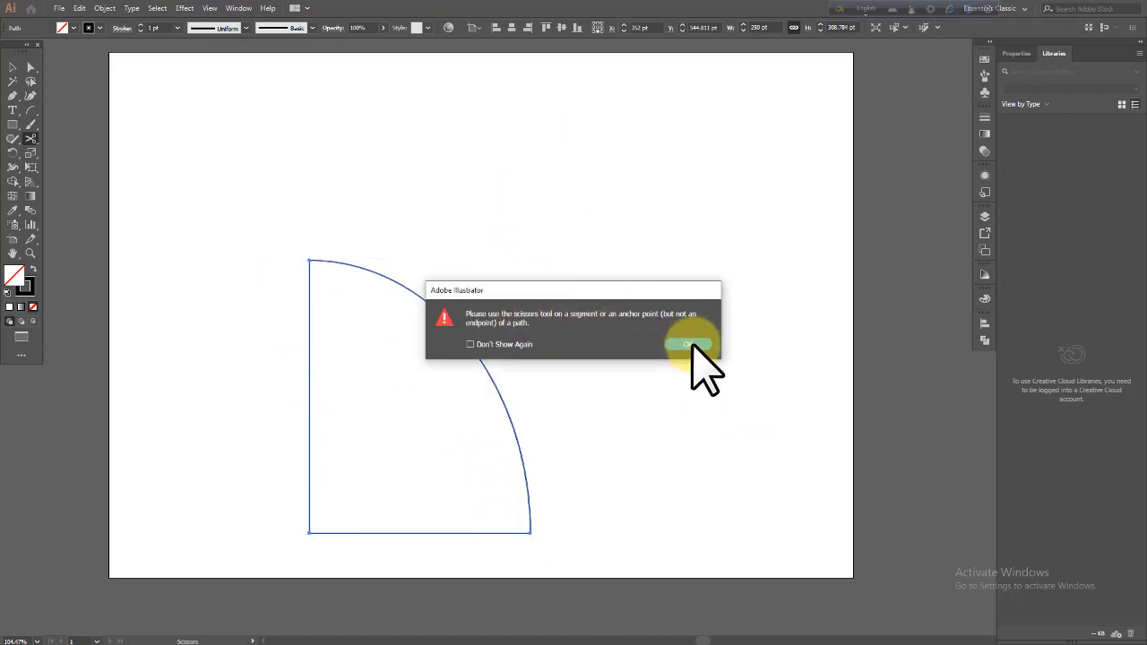
{"action": "left_click", "coordinate": [317, 224]}
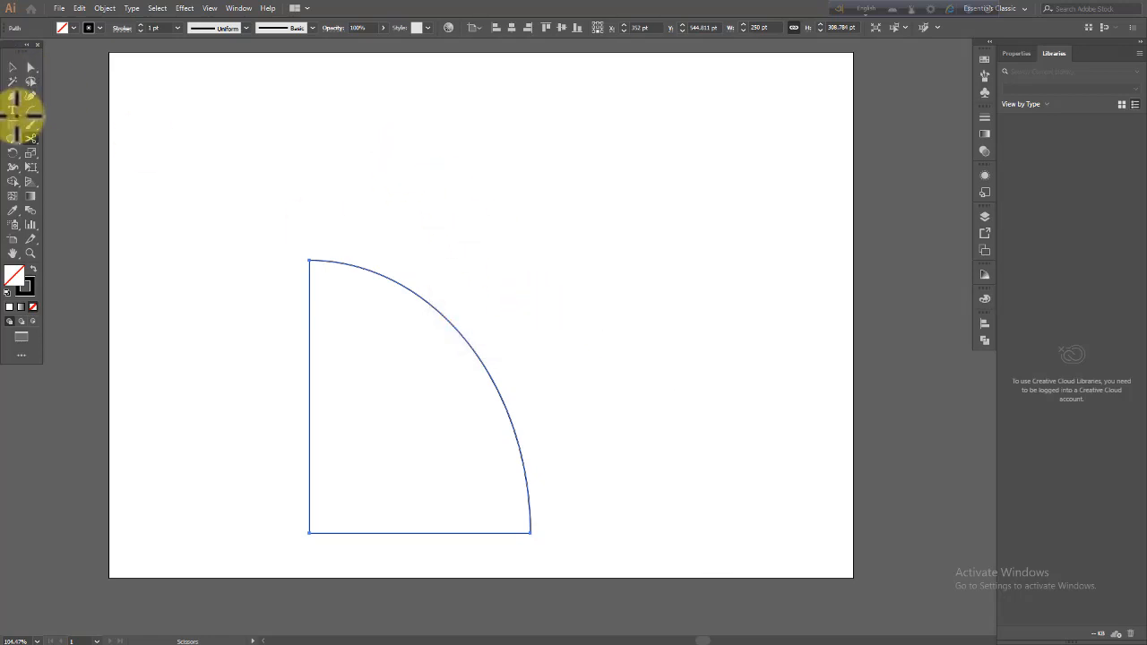
{"action": "left_click", "coordinate": [681, 342]}
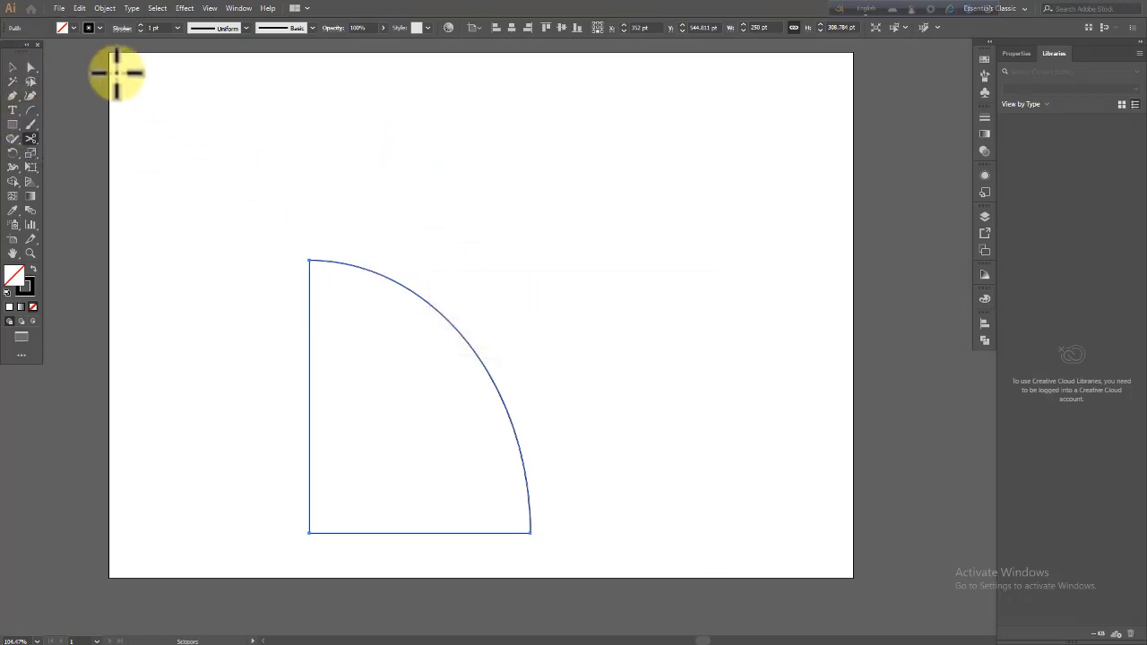
- Draw two more closed arcs above the first, the one farthest right about 205 by 263 pt
{"action": "left_click", "coordinate": [31, 109]}
{"action": "left_click_drag", "start_coordinate": [383, 117], "coordinate": [640, 398]}
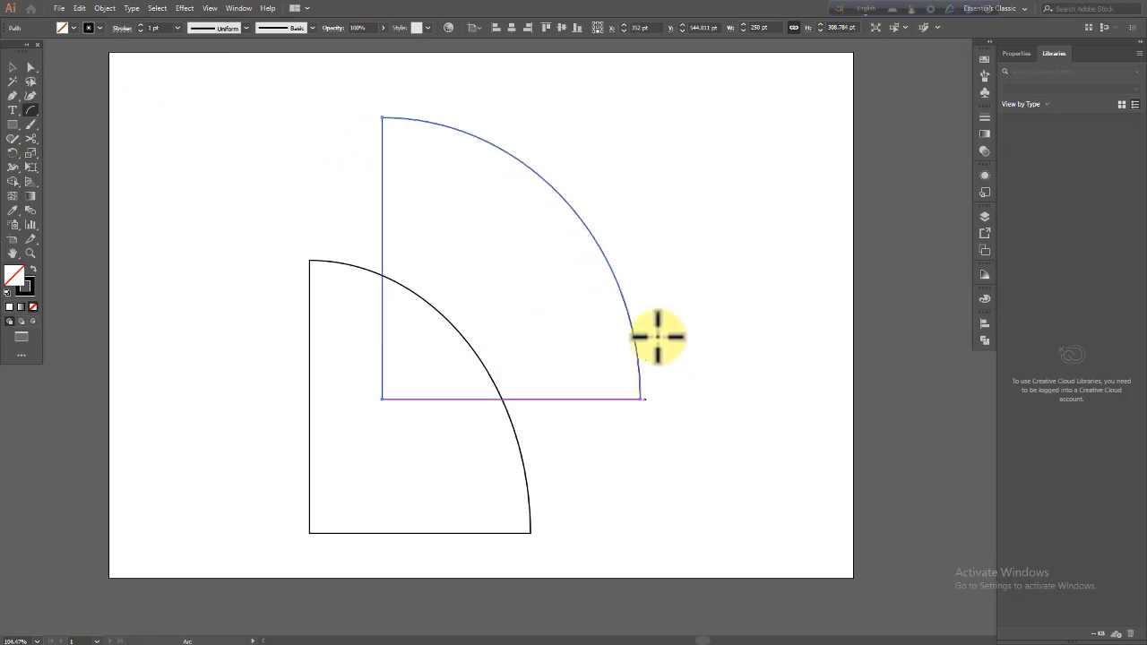
{"action": "left_click_drag", "start_coordinate": [619, 101], "coordinate": [801, 331]}
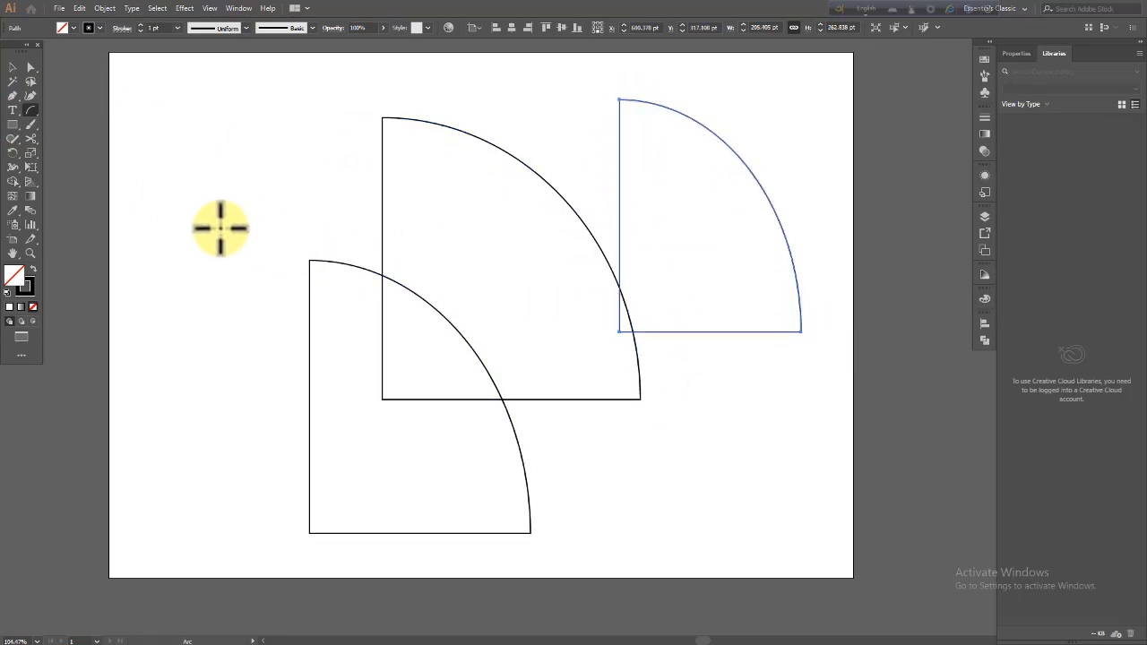
- Draw an open arc about 185 pt wide and 221 pt high near the artboard's upper-left area
{"action": "key", "text": "c"}
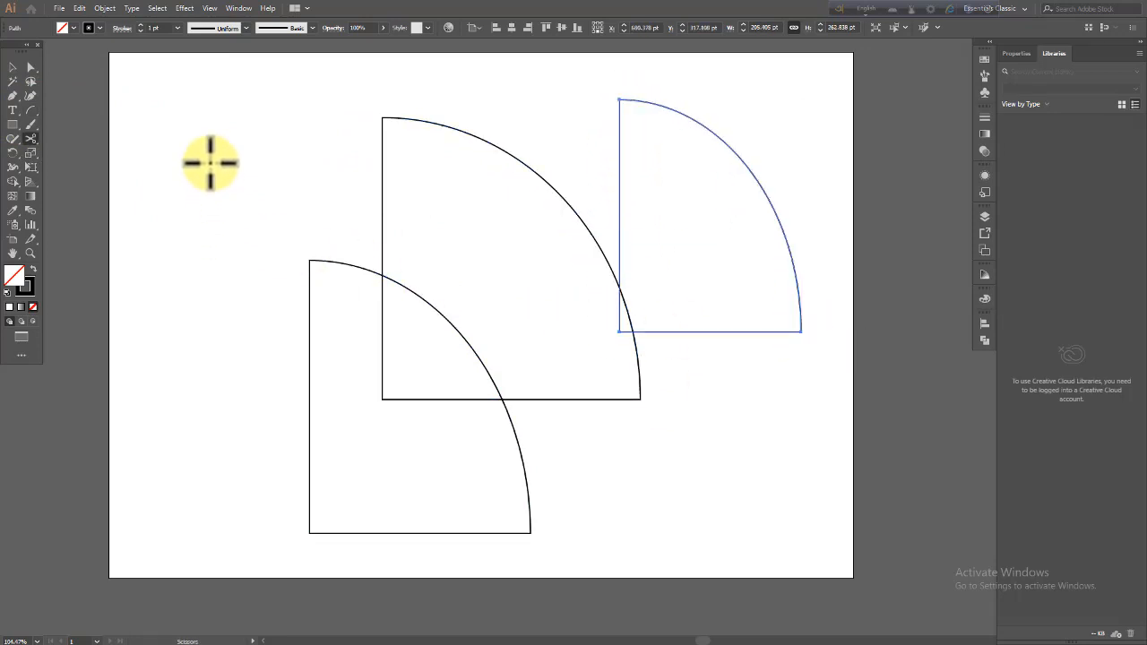
{"action": "left_click", "coordinate": [255, 219]}
{"action": "left_click", "coordinate": [690, 346]}
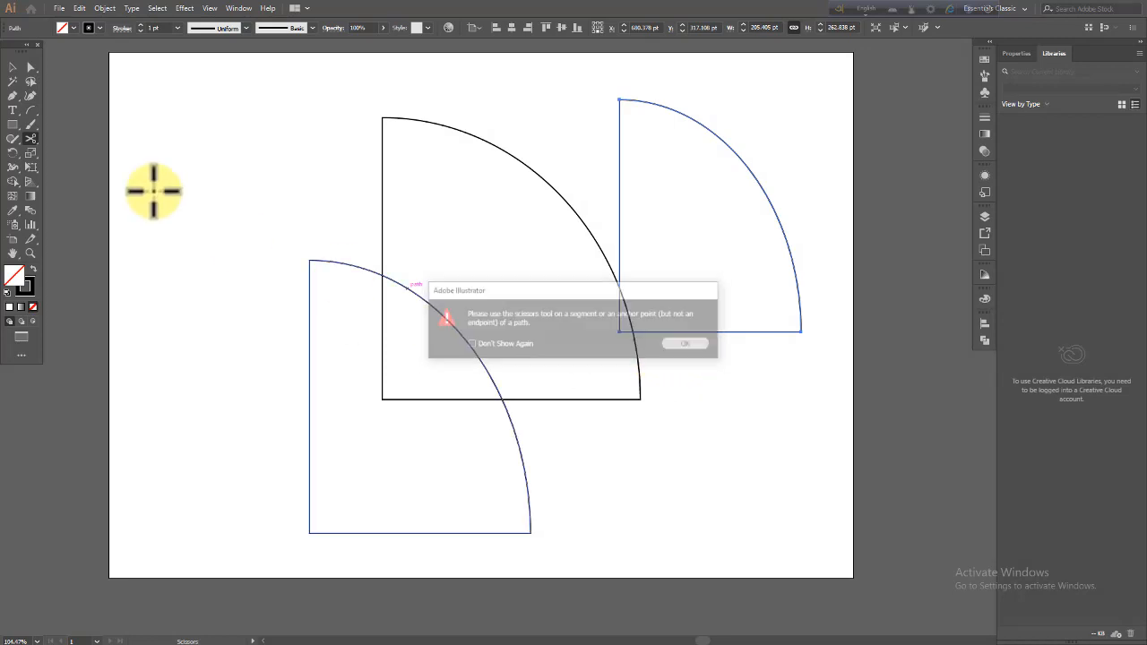
{"action": "left_click", "coordinate": [31, 110]}
{"action": "left_click_drag", "start_coordinate": [154, 157], "coordinate": [317, 352]}
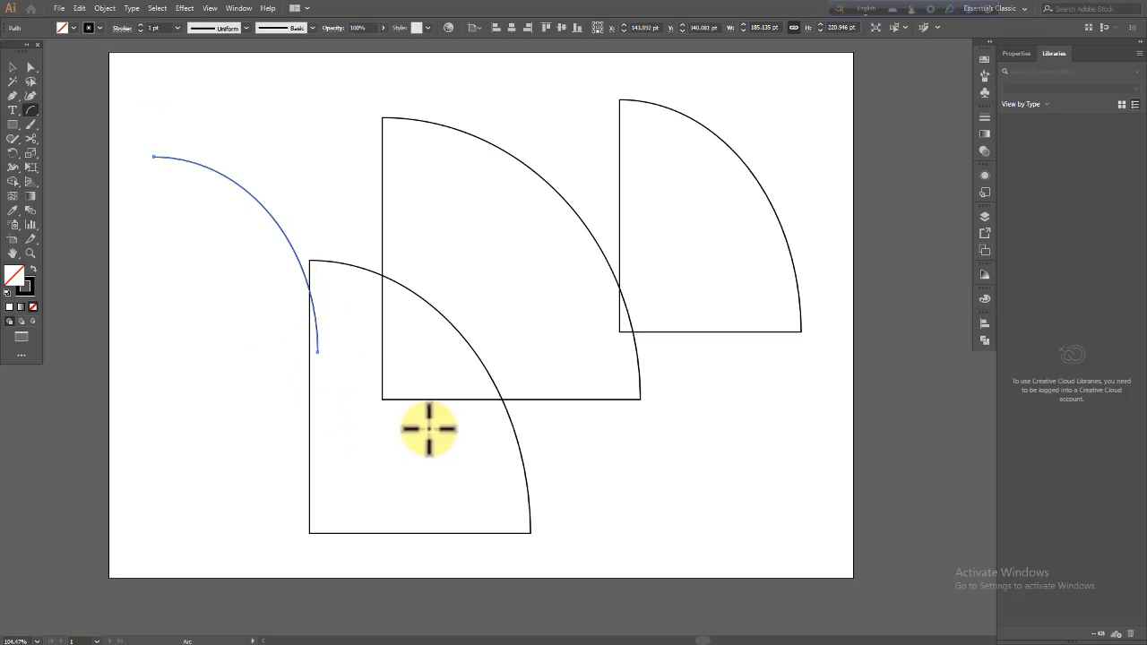
- Delete the closed arcs and the open arc, leaving the artboard empty
{"action": "left_click", "coordinate": [13, 67]}
{"action": "left_click_drag", "start_coordinate": [205, 121], "coordinate": [761, 578]}
{"action": "key", "text": "Delete"}
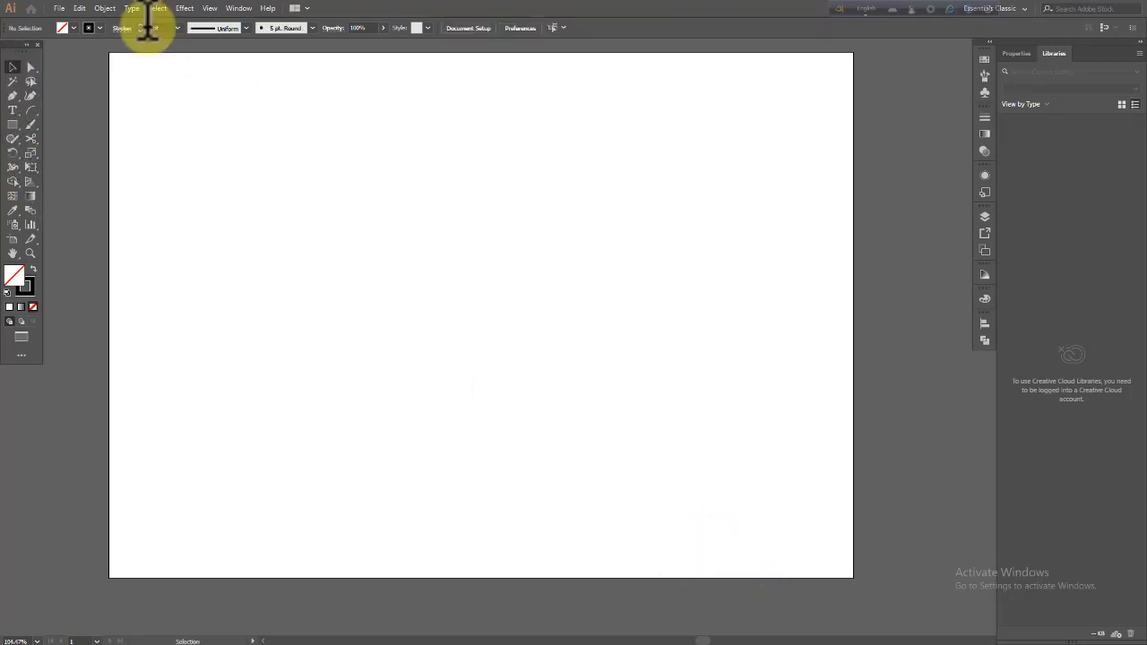
- Create an open arc with X and Y lengths of 250 pt through the Arc Segment Tool Options
{"action": "left_click", "coordinate": [30, 110]}
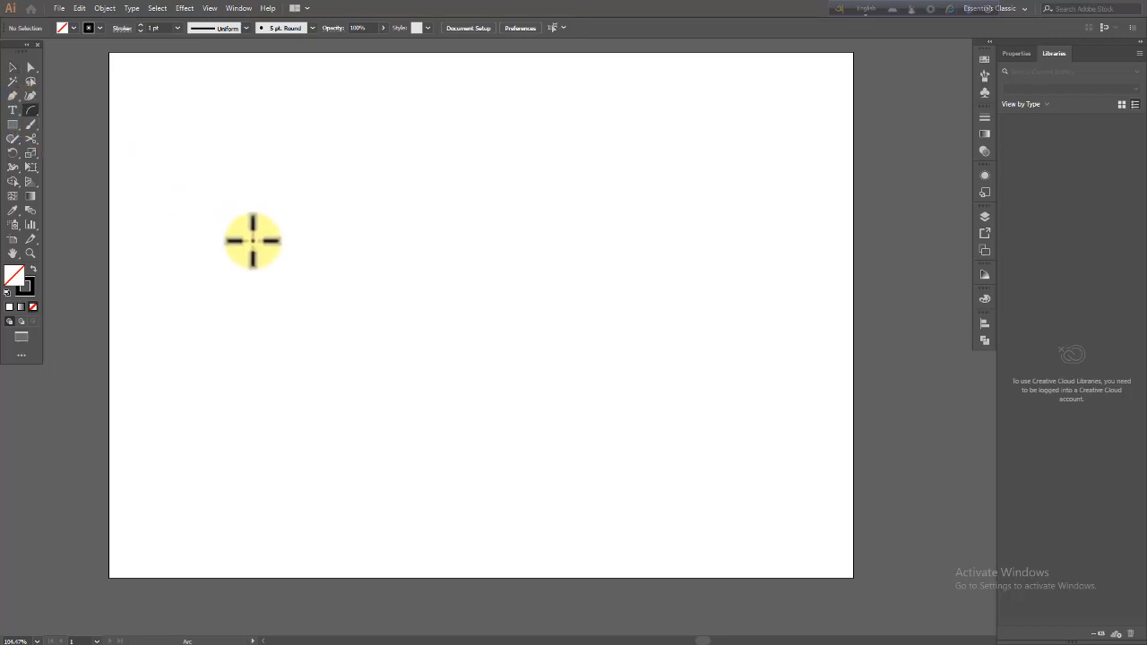
{"action": "left_click", "coordinate": [281, 286]}
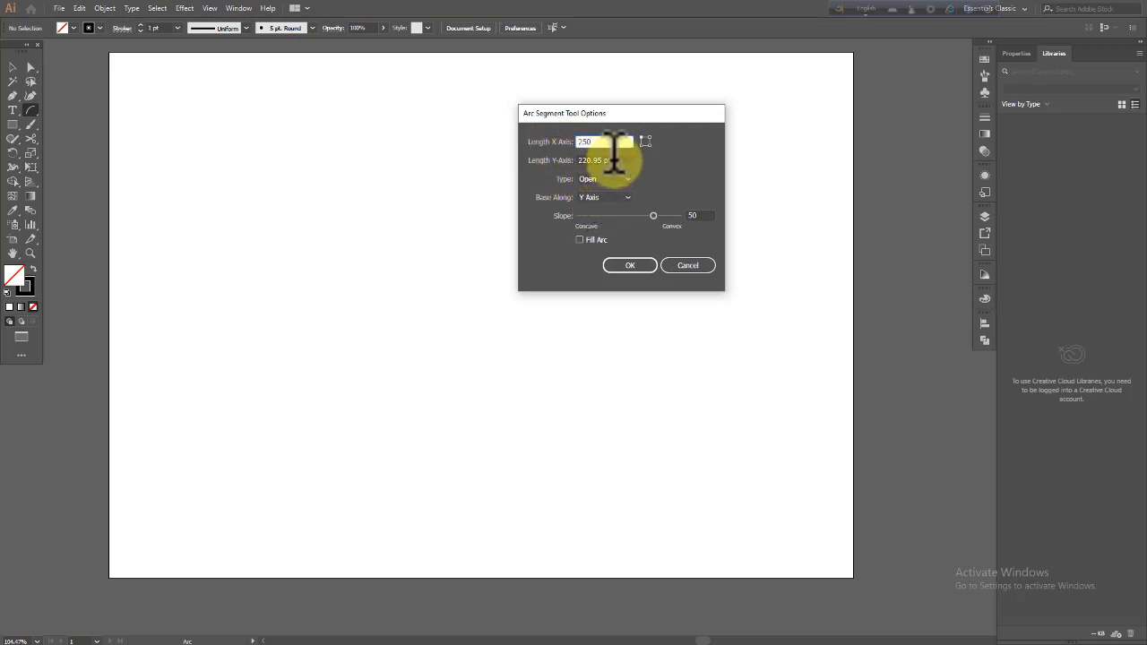
{"action": "key", "text": "Tab"}
{"action": "left_click", "coordinate": [630, 265]}
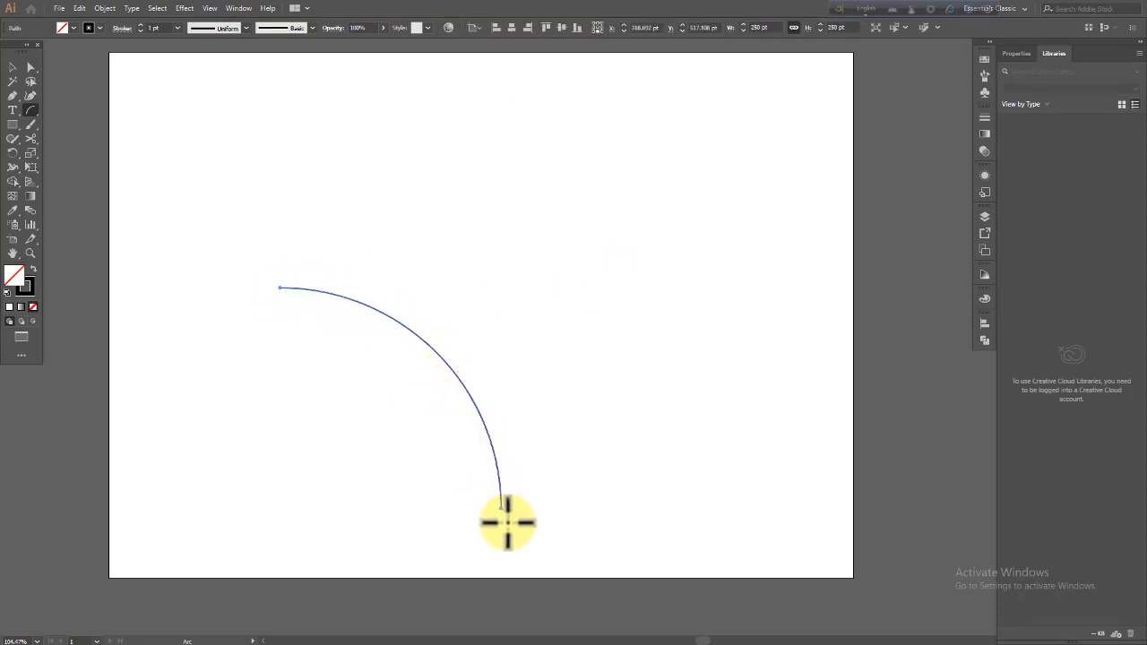
- Add two more 250 by 250 pt open arcs from the same start anchor, one running down-left and one up-right
{"action": "left_click", "coordinate": [280, 286]}
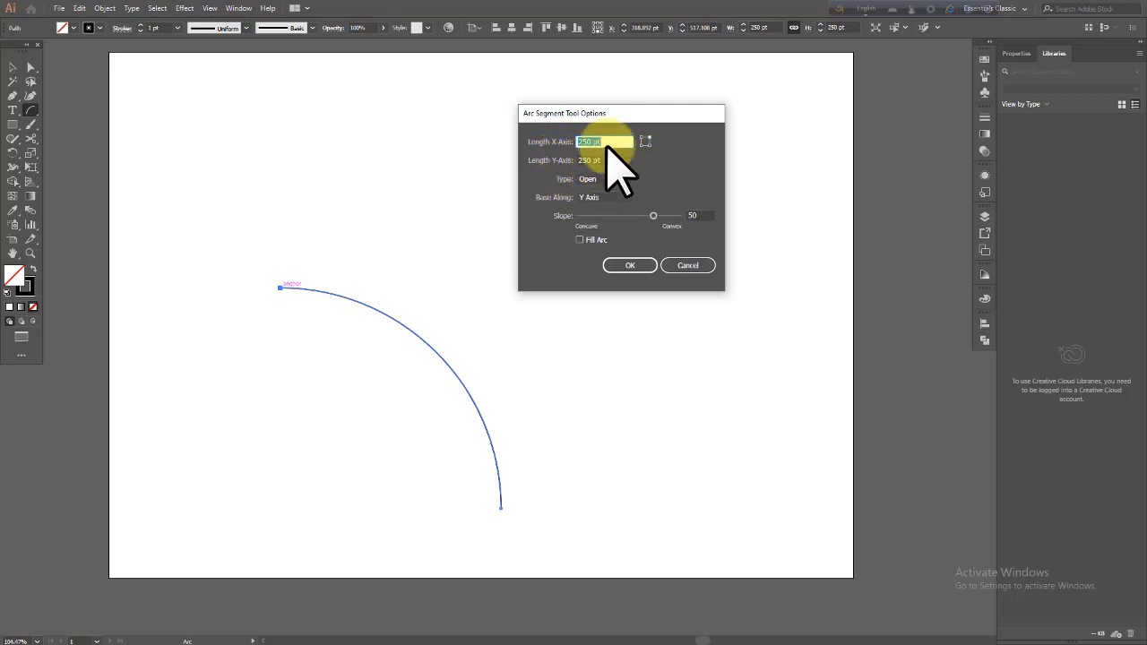
{"action": "left_click", "coordinate": [630, 266]}
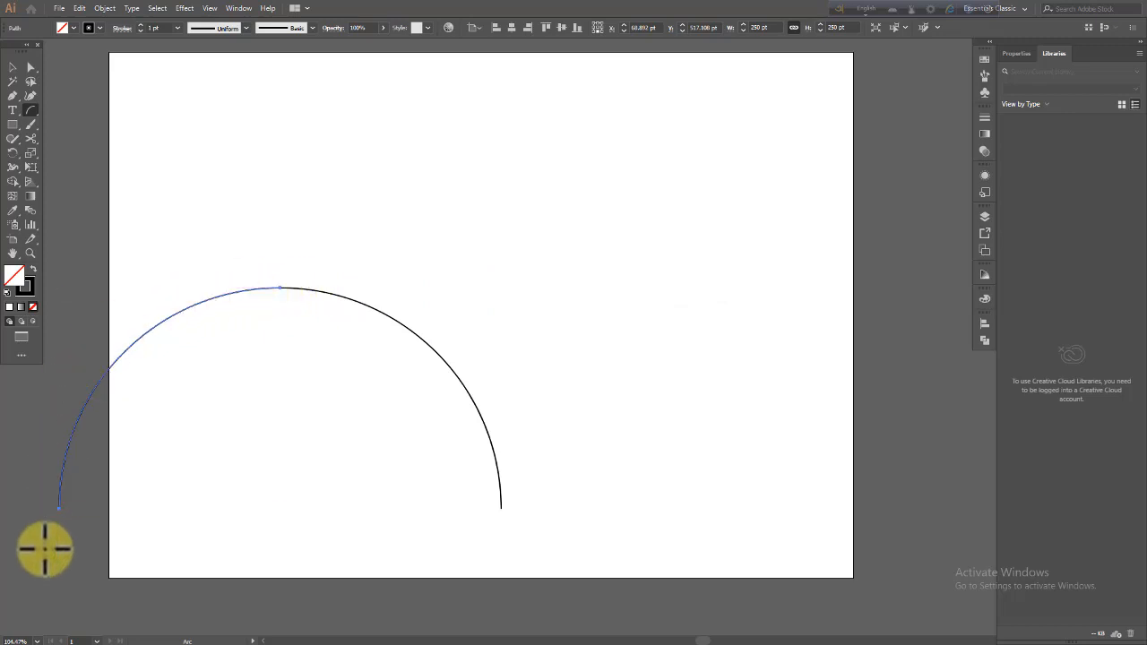
{"action": "left_click", "coordinate": [282, 287]}
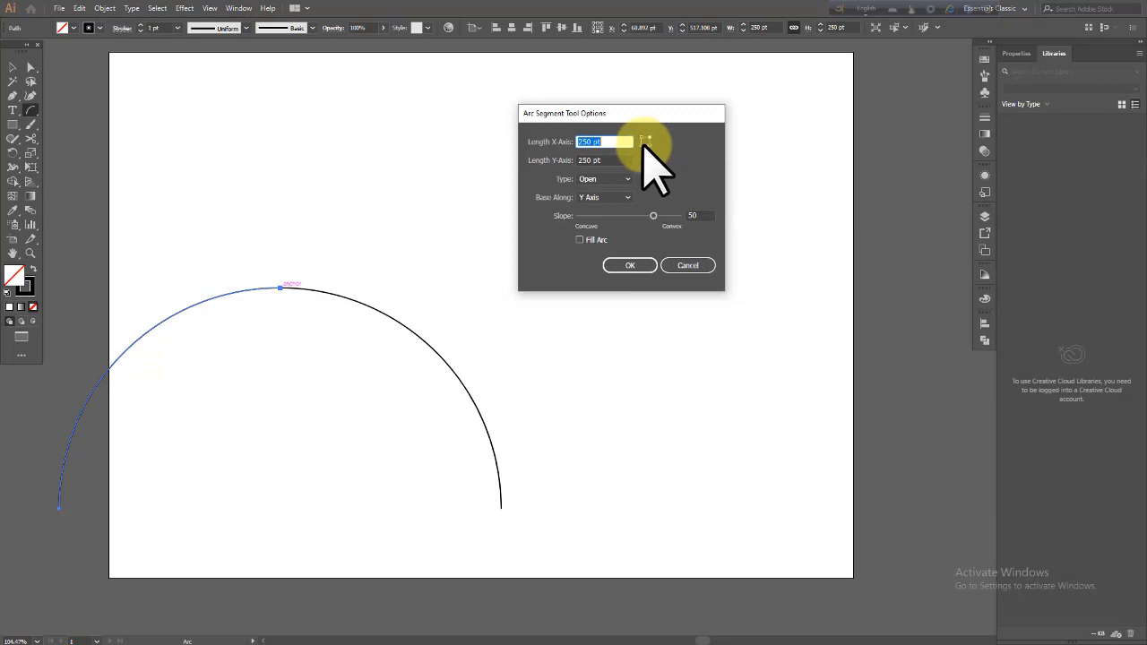
{"action": "left_click", "coordinate": [630, 266]}
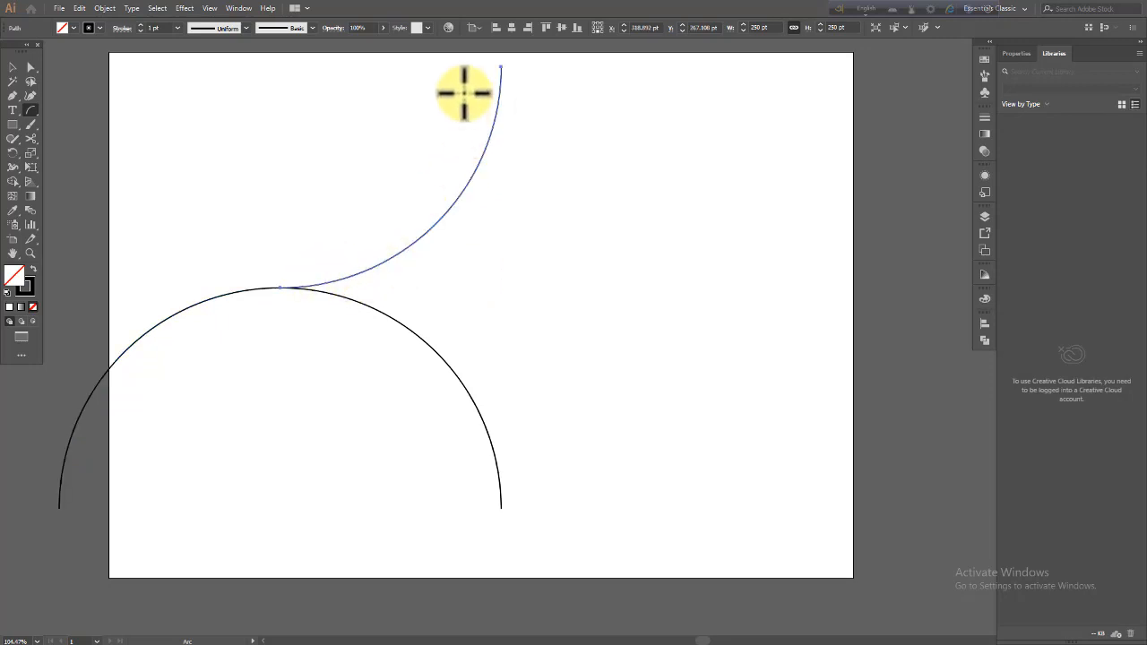
- Add a fourth open arc, 250 by 250 pt, running up-left from the shared anchor point
{"action": "left_click", "coordinate": [280, 288]}
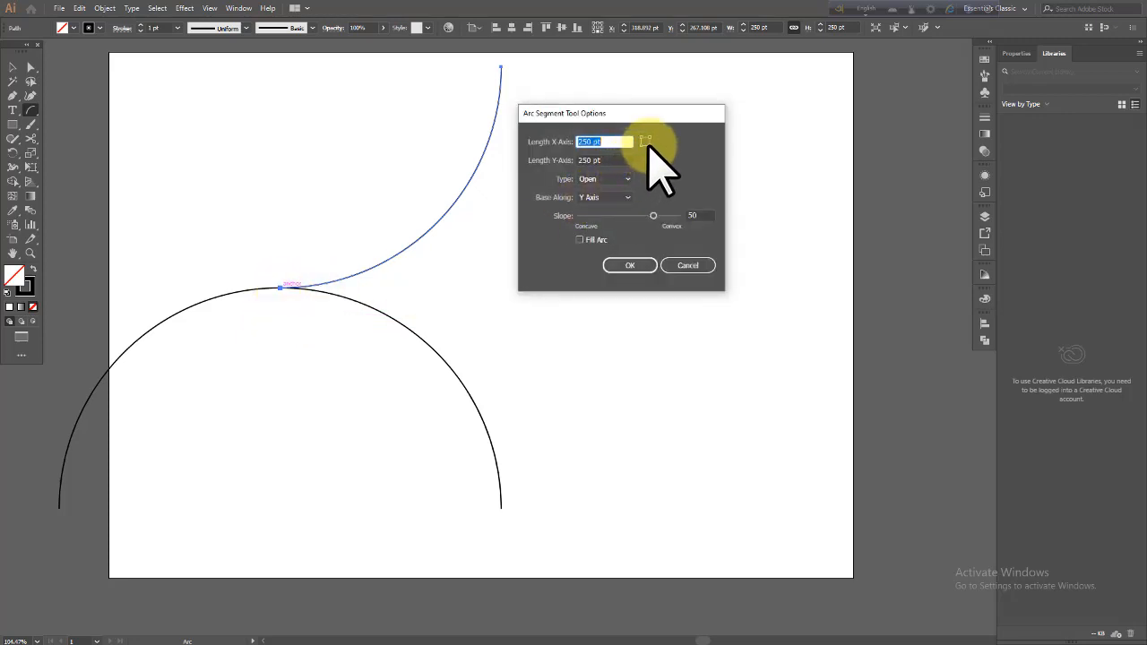
{"action": "left_click", "coordinate": [635, 263]}
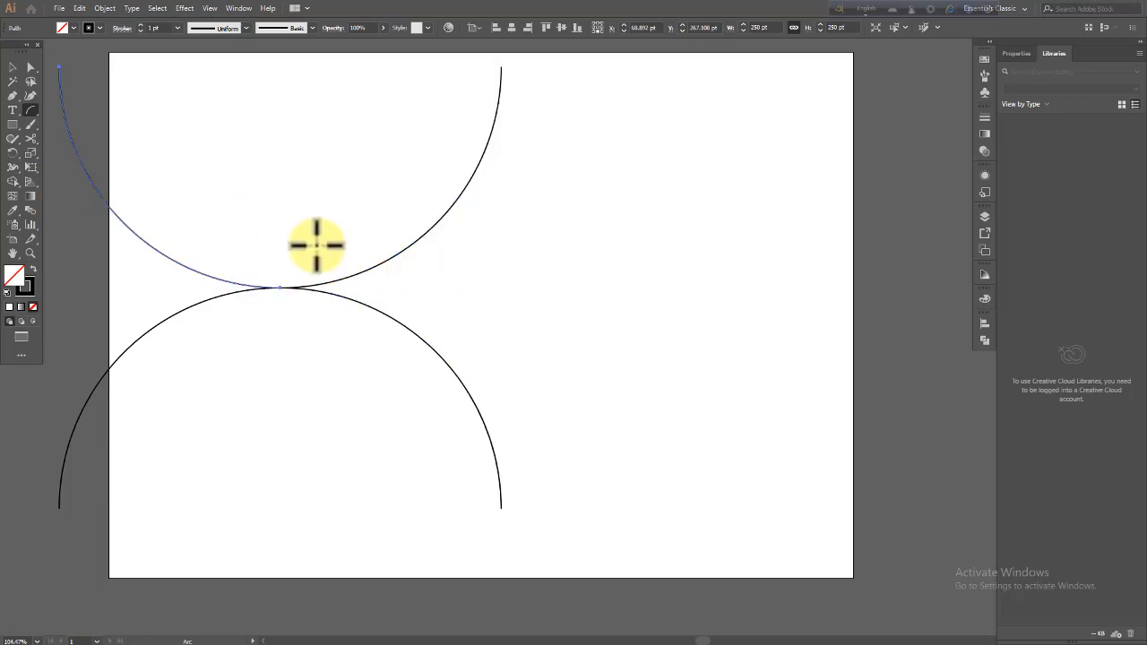
- Select all four connected arcs and scale them down proportionally to about 353 pt wide and high, moving them up and inward
{"action": "left_click", "coordinate": [356, 241], "text": "ctrl+alt"}
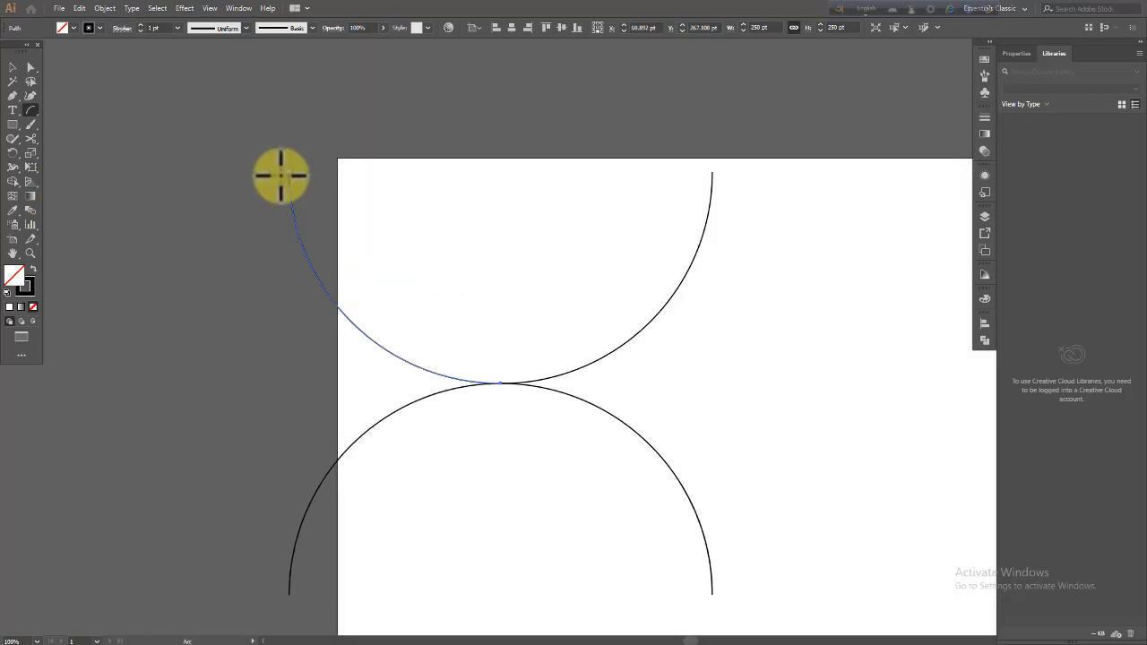
{"action": "left_click", "coordinate": [12, 67]}
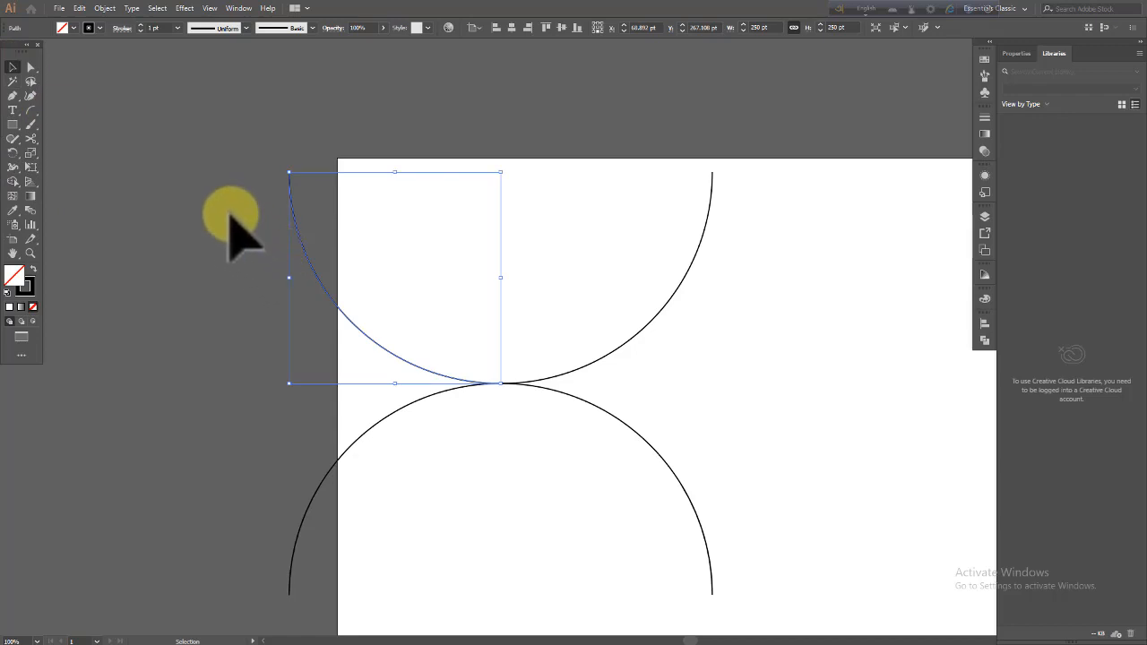
{"action": "left_click_drag", "start_coordinate": [337, 207], "coordinate": [786, 587]}
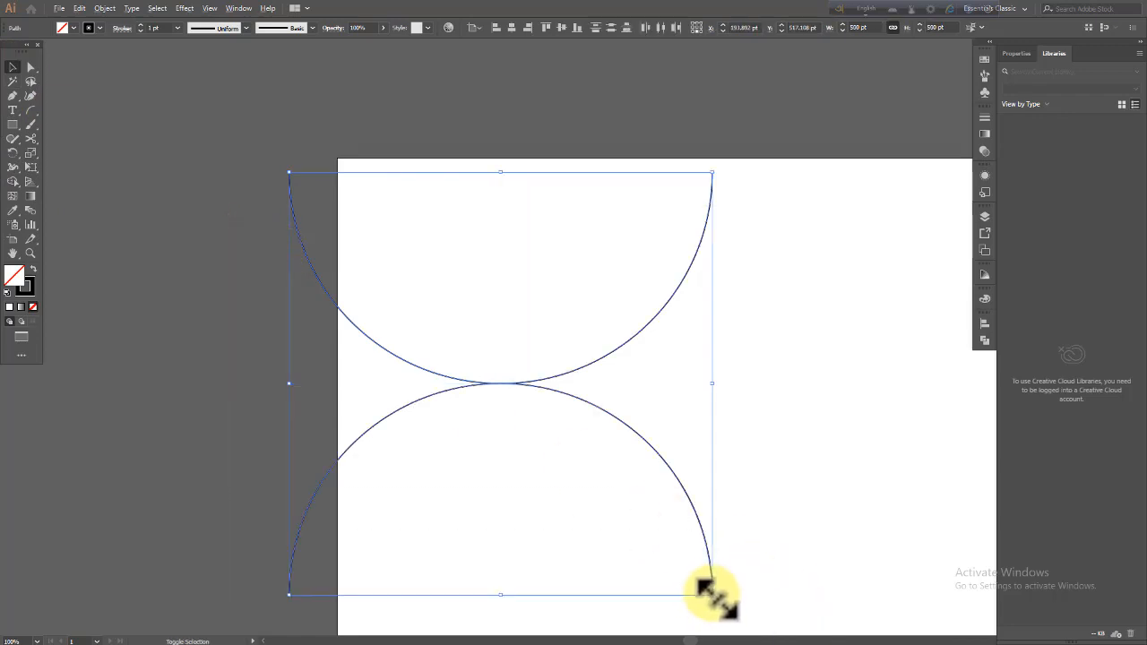
{"action": "left_click_drag", "start_coordinate": [712, 591], "coordinate": [649, 532]}
{"action": "left_click_drag", "start_coordinate": [508, 379], "coordinate": [587, 321]}
{"action": "left_click", "coordinate": [640, 417]}
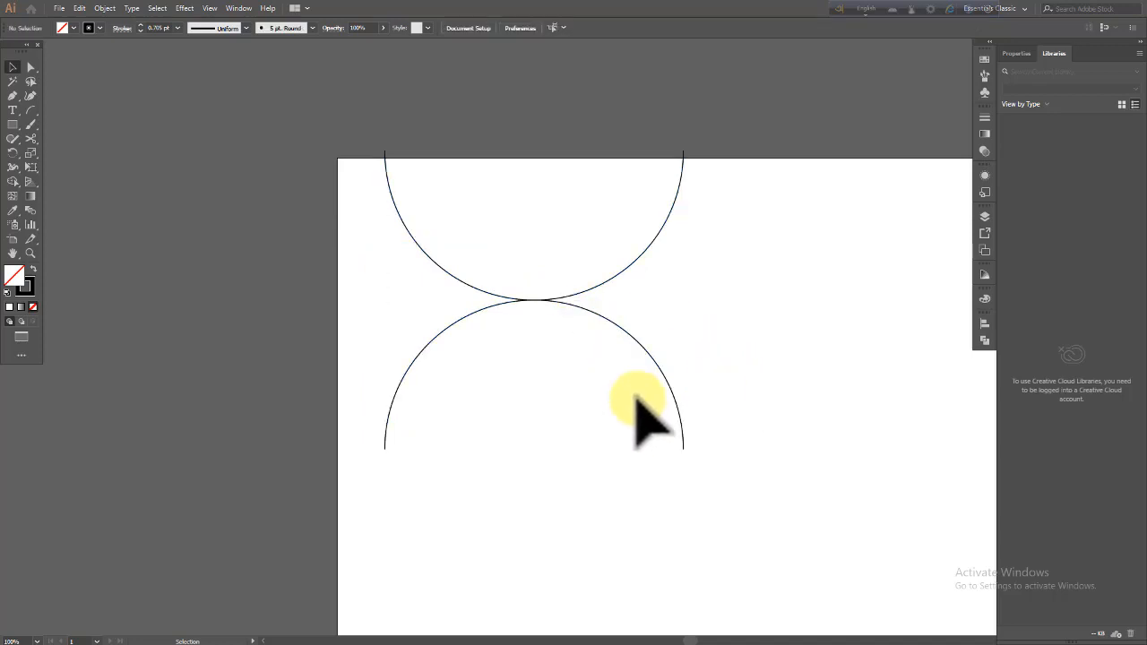
- Move the four scaled arcs together off the artboard onto the pasteboard on its left side
{"action": "left_click_drag", "start_coordinate": [456, 217], "coordinate": [647, 439]}
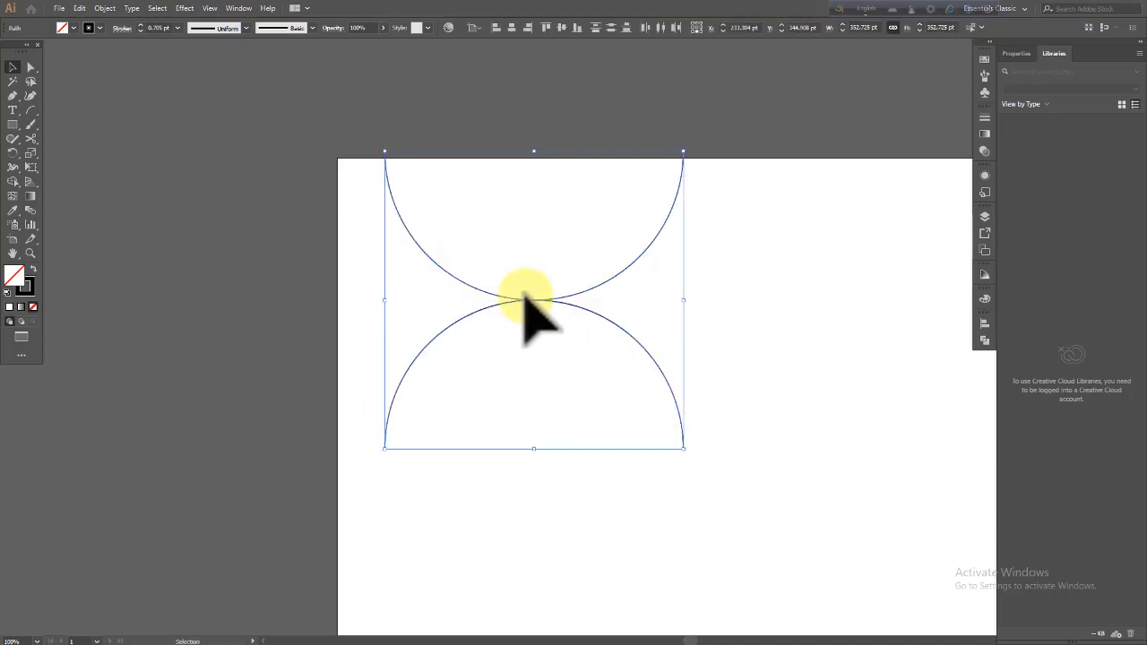
{"action": "left_click_drag", "start_coordinate": [524, 294], "coordinate": [120, 284]}
{"action": "left_click", "coordinate": [343, 328]}
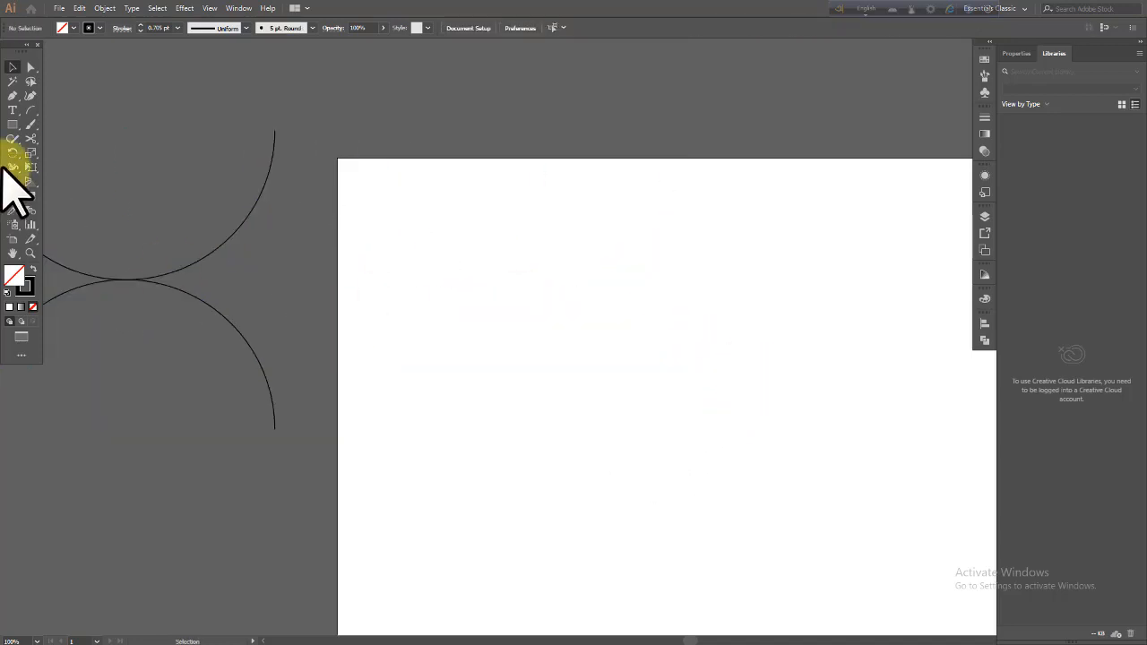
- Create a single 250 by 250 pt open arc and move it fully onto the artboard
{"action": "left_click", "coordinate": [30, 109]}
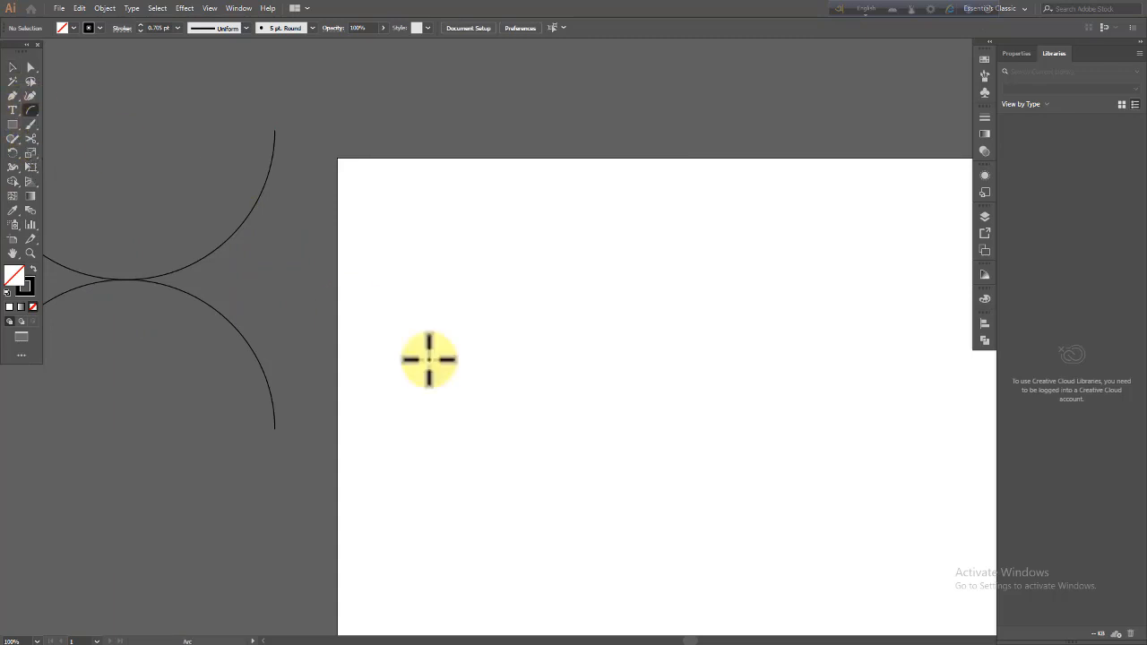
{"action": "left_click", "coordinate": [488, 382]}
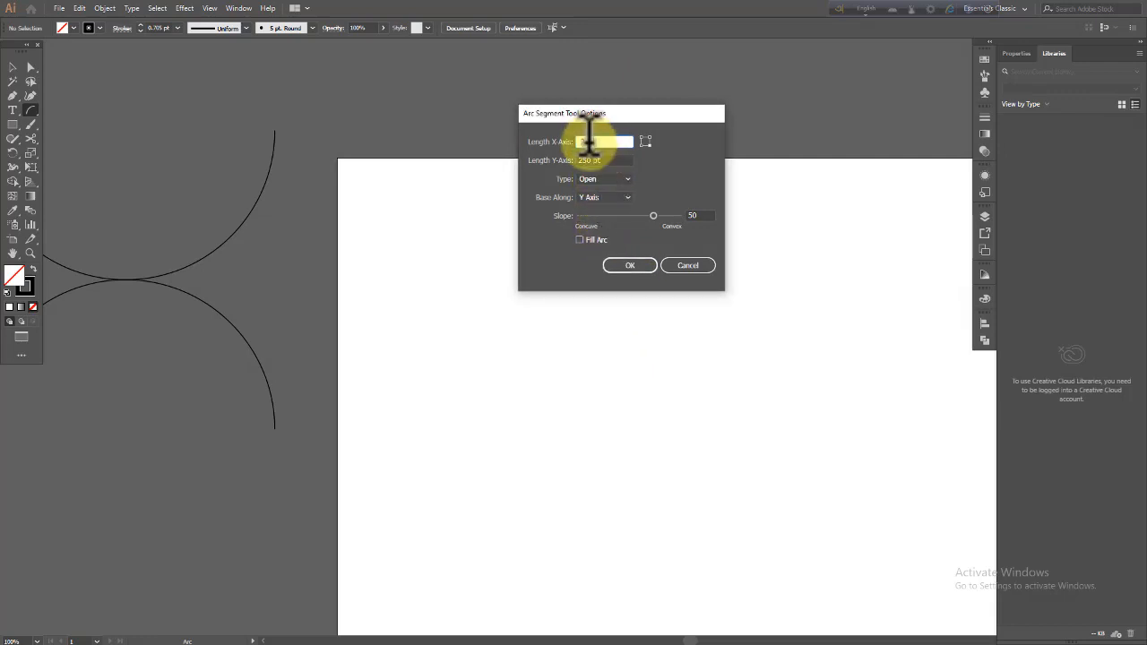
{"action": "left_click", "coordinate": [630, 266]}
{"action": "left_click", "coordinate": [13, 67]}
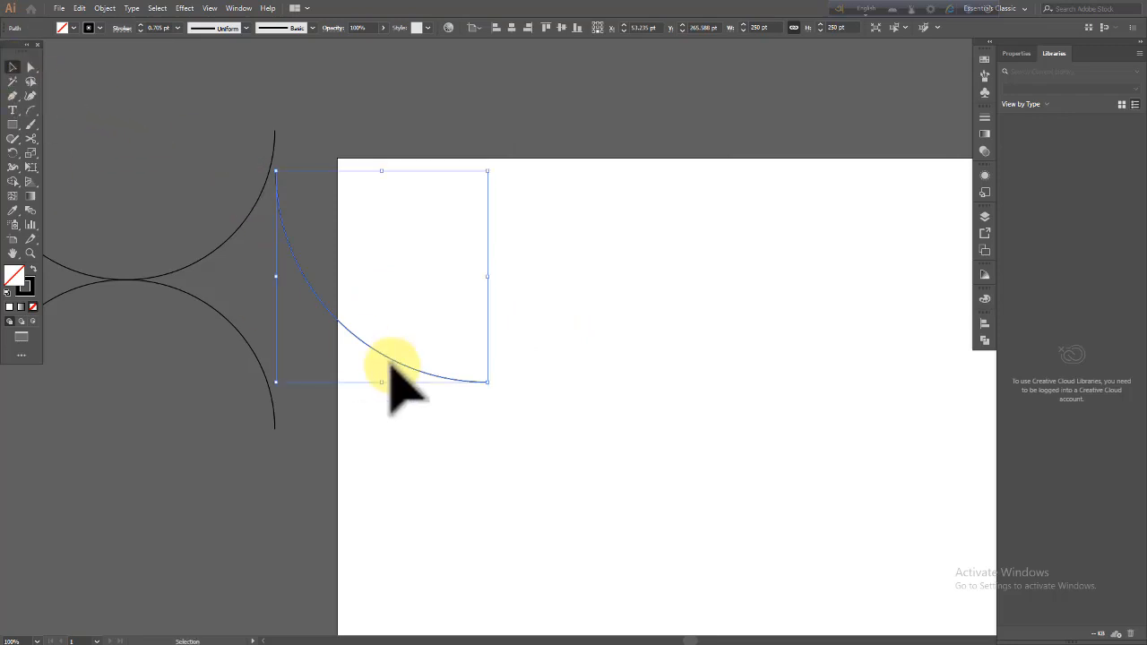
{"action": "left_click_drag", "start_coordinate": [391, 357], "coordinate": [625, 388]}
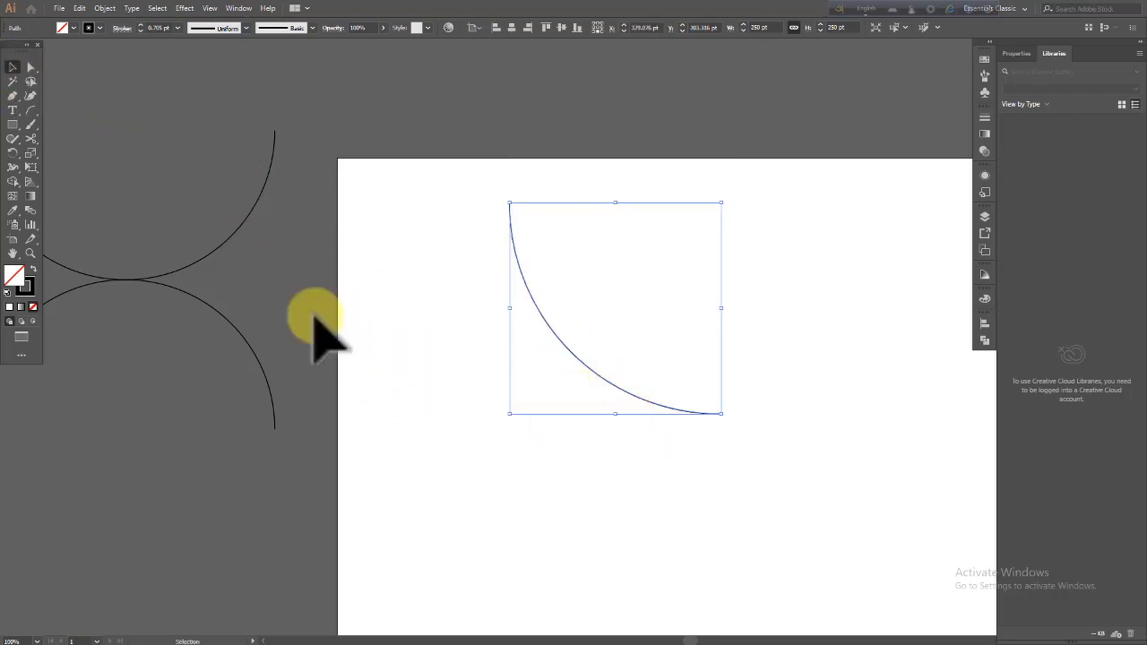
- Set the arc type to Closed in the Arc Segment Tool Options
{"action": "double_click", "coordinate": [31, 111]}
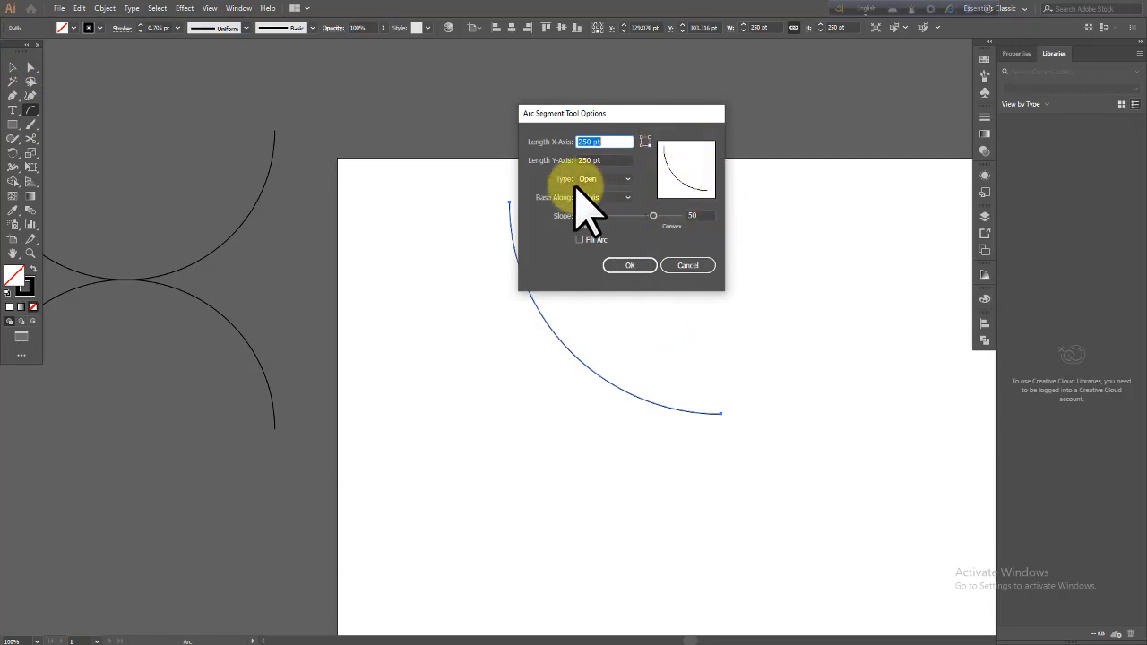
{"action": "left_click", "coordinate": [618, 180]}
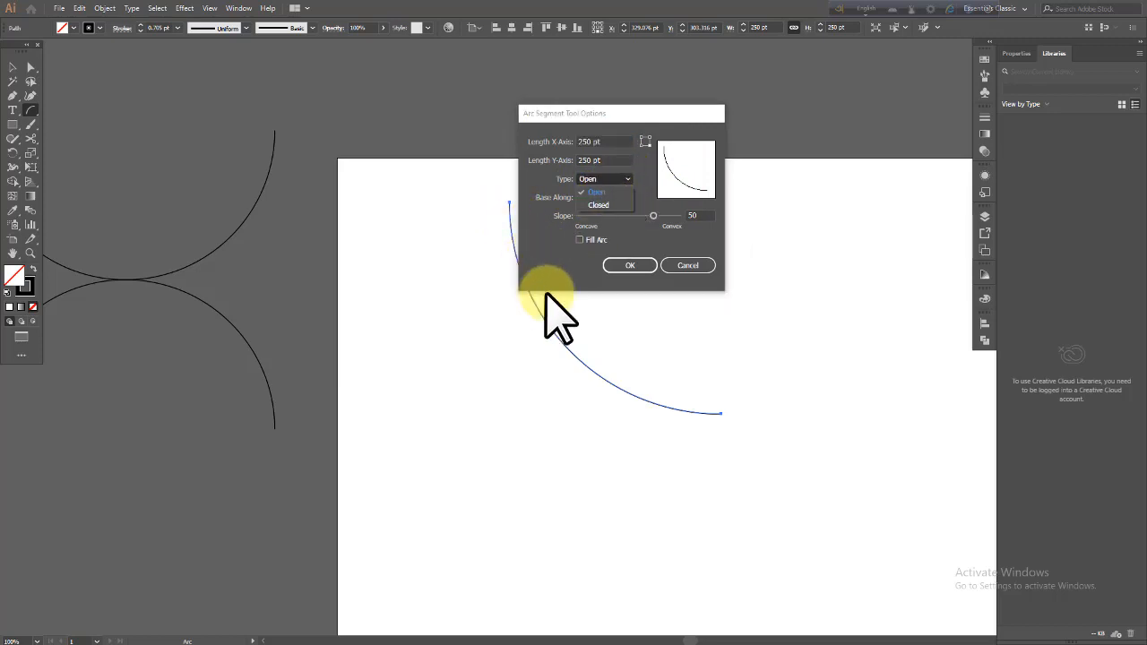
{"action": "left_click", "coordinate": [609, 208]}
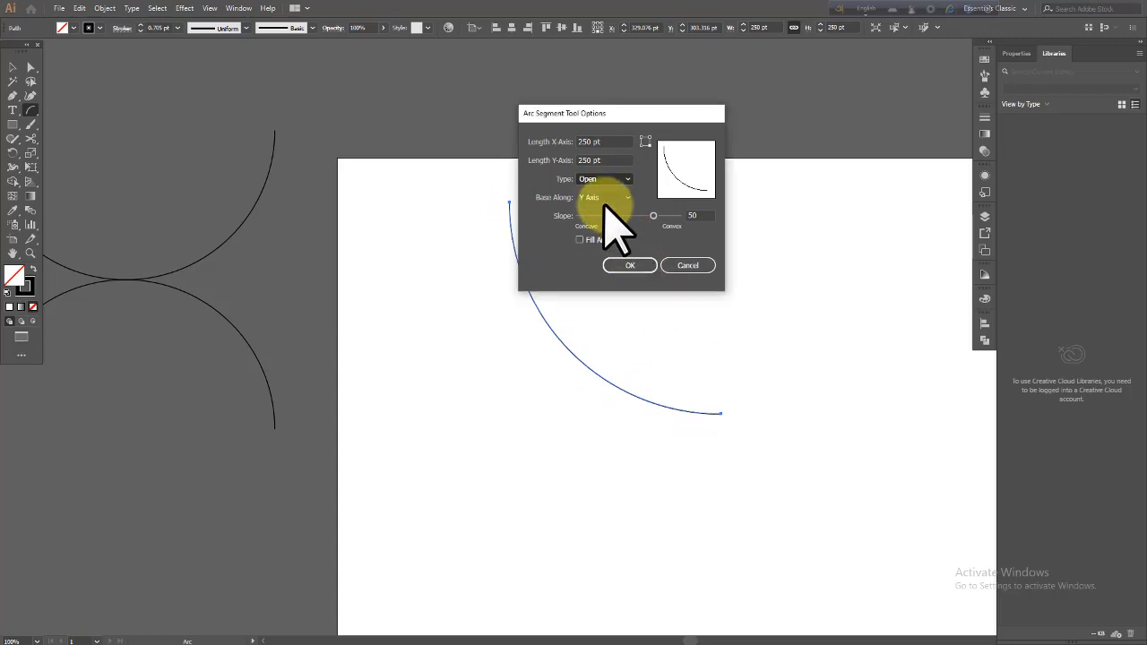
{"action": "left_click", "coordinate": [631, 265]}
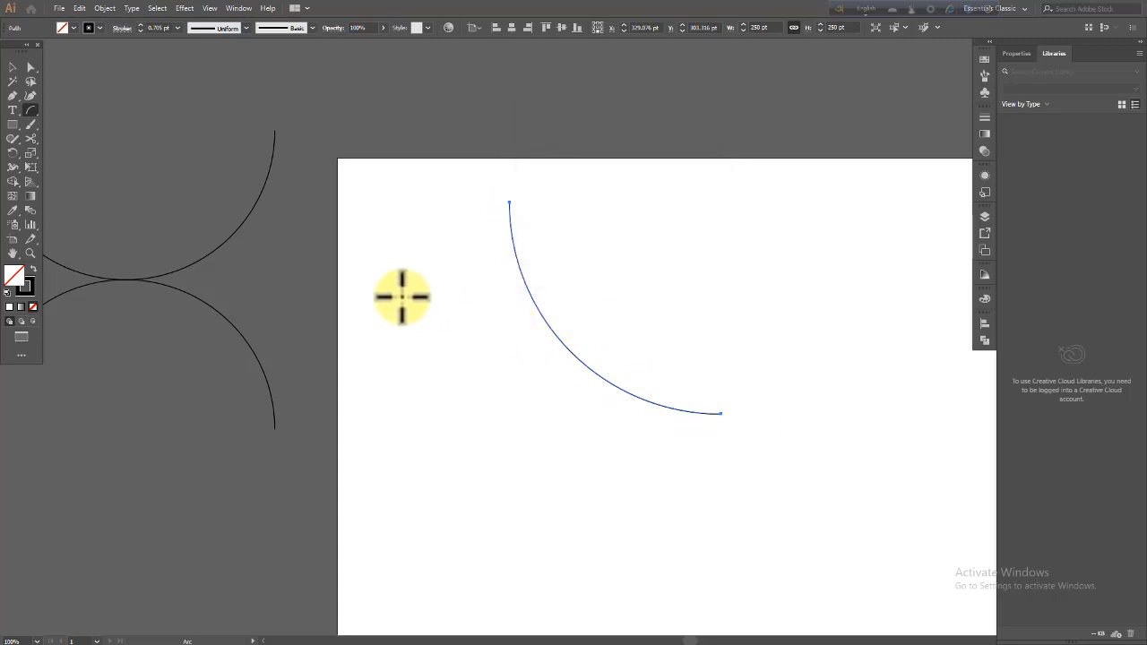
- Draw three closed arcs around the open arc, one about 207 by 241 pt and two about 220 pt wide
{"action": "left_click_drag", "start_coordinate": [403, 296], "coordinate": [578, 500]}
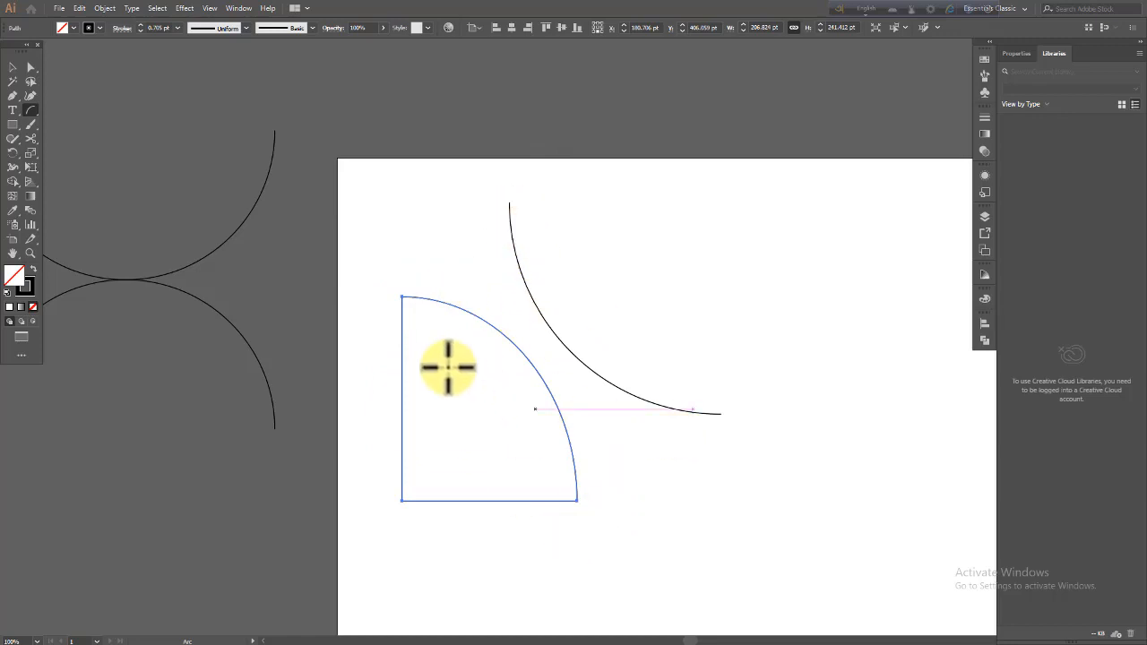
{"action": "left_click_drag", "start_coordinate": [704, 260], "coordinate": [890, 410]}
{"action": "mouse_move", "coordinate": [741, 455]}
{"action": "left_mouse_down"}
{"action": "mouse_move", "coordinate": [793, 521]}
{"action": "mouse_move", "coordinate": [928, 599]}
{"action": "left_mouse_up"}
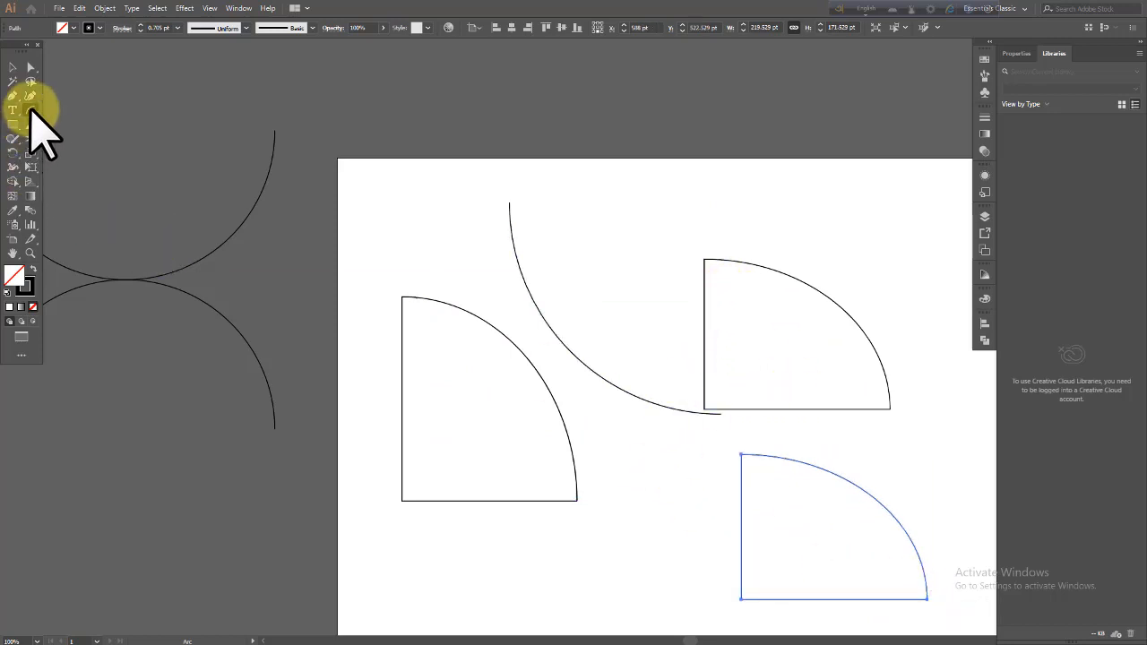
- Set the arc type to Open in the Arc Segment Tool Options
{"action": "double_click", "coordinate": [32, 110]}
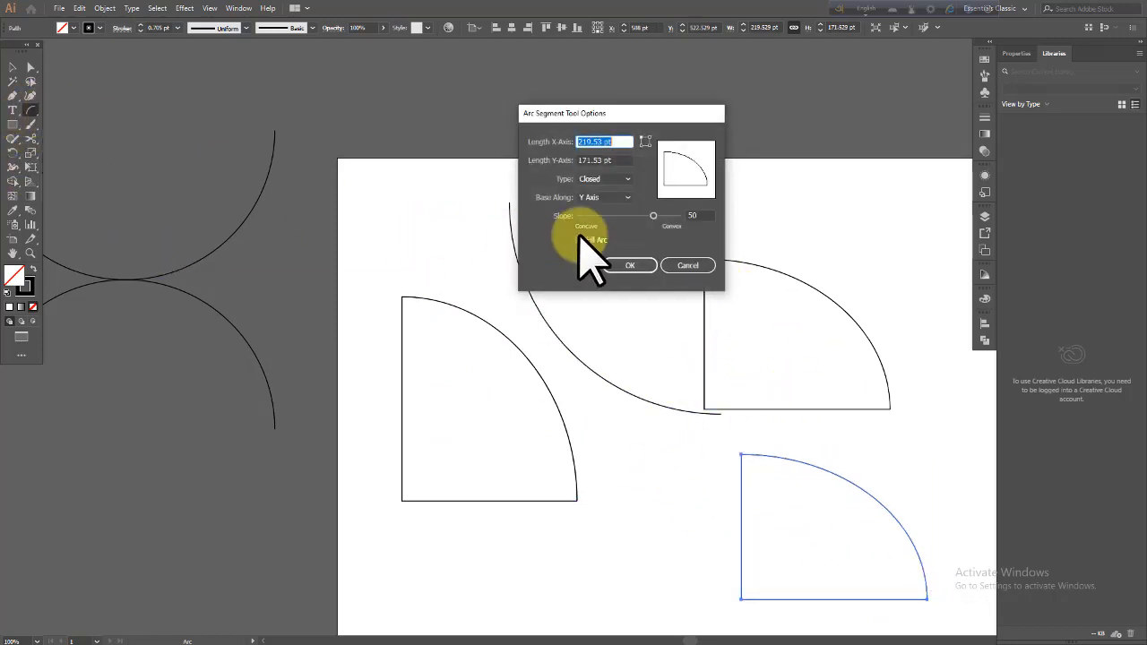
{"action": "left_click", "coordinate": [611, 181]}
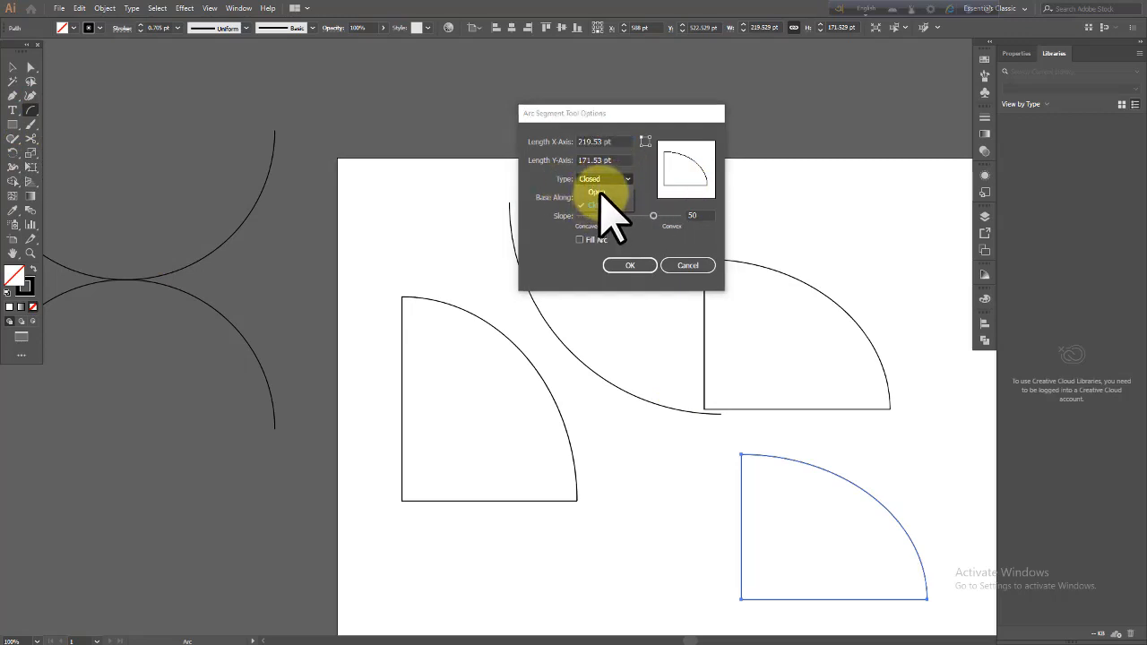
{"action": "left_click", "coordinate": [601, 192]}
{"action": "left_click", "coordinate": [628, 265]}
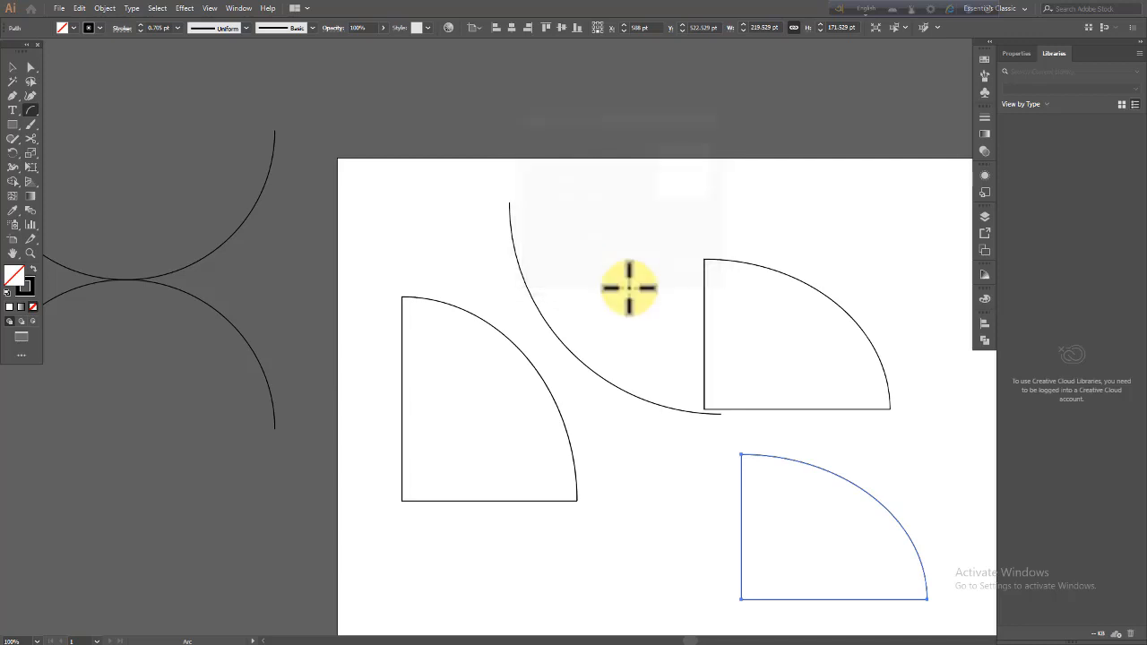
- Draw three open arcs across the artboard, including one about 167 by 167 pt and one about 440 by 425 pt
{"action": "left_click_drag", "start_coordinate": [579, 210], "coordinate": [704, 399]}
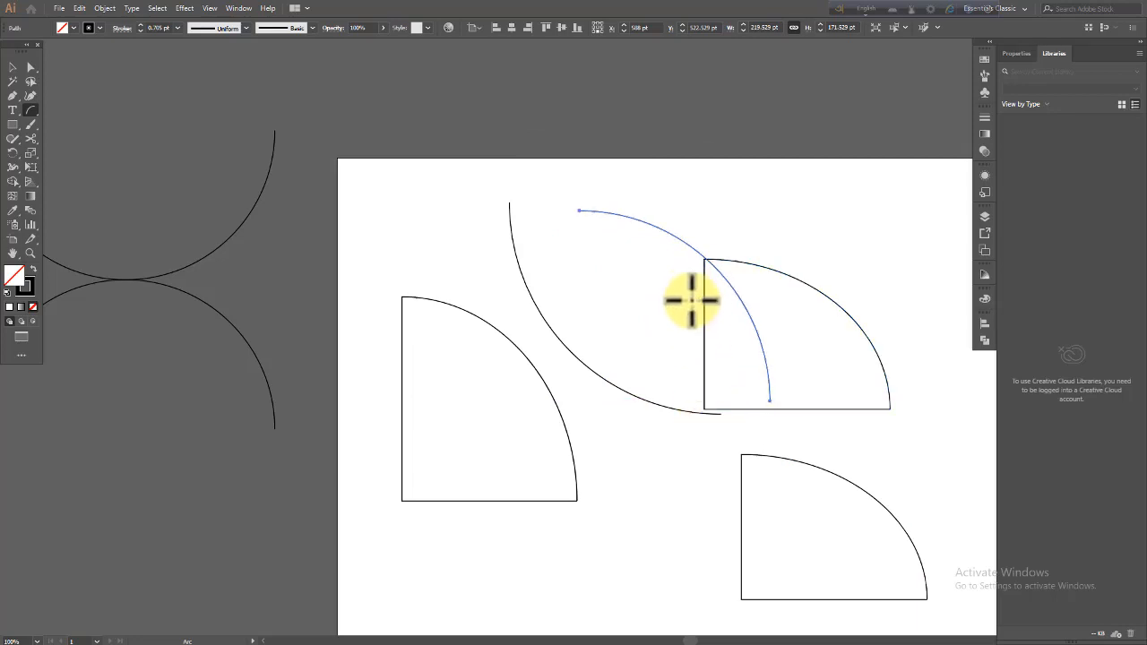
{"action": "left_click_drag", "start_coordinate": [630, 454], "coordinate": [768, 591]}
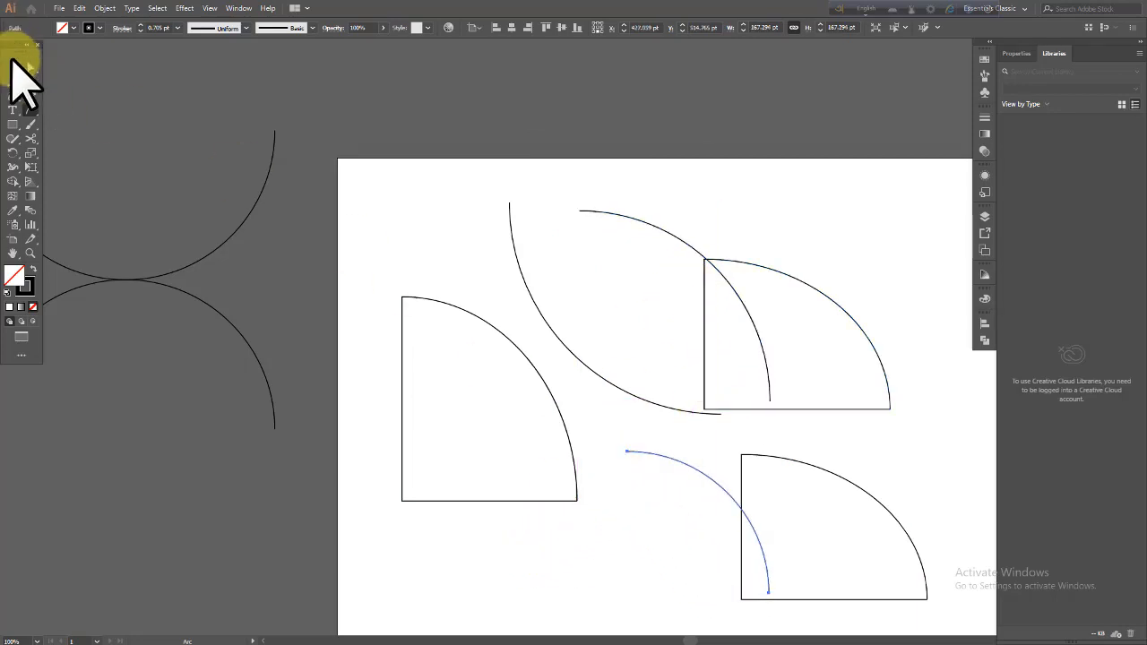
{"action": "left_click_drag", "start_coordinate": [423, 240], "coordinate": [796, 599]}
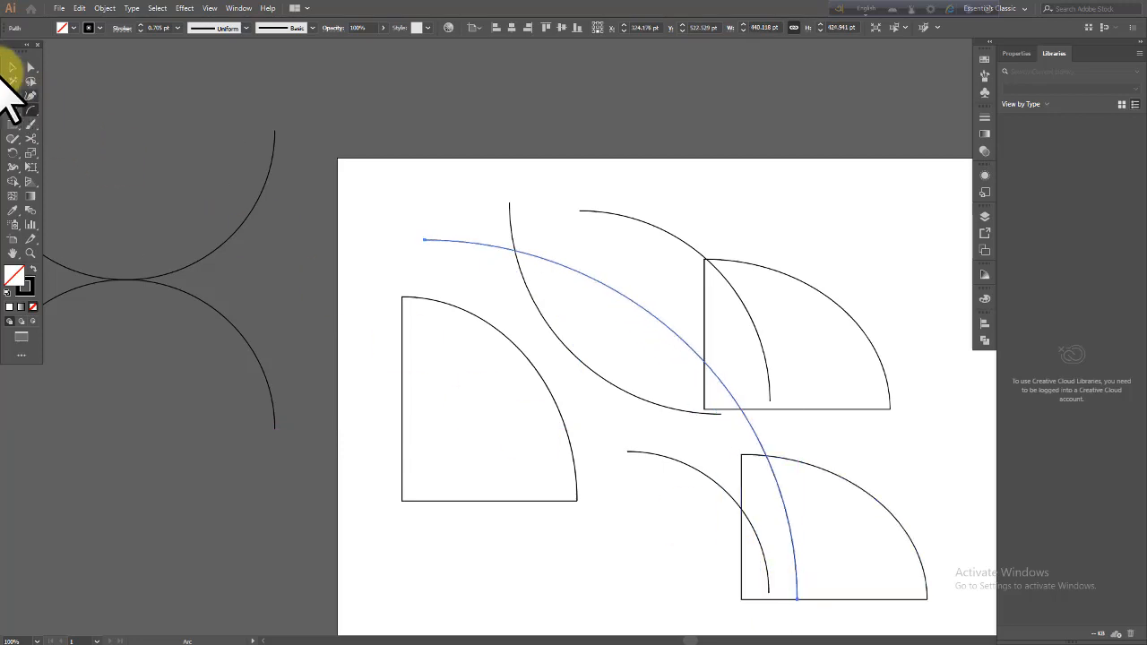
- Delete all the open and closed arcs on the artboard, keeping the four connected arcs on the pasteboard
{"action": "left_click", "coordinate": [14, 67]}
{"action": "key", "text": "ctrl+a"}
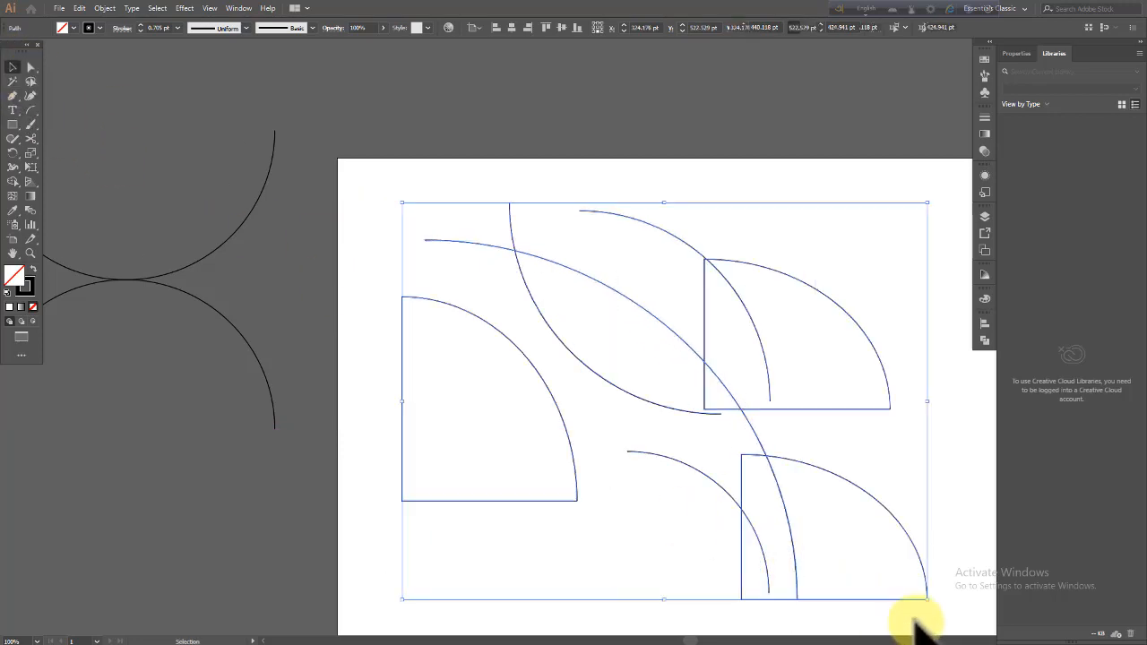
{"action": "key", "text": "Delete"}
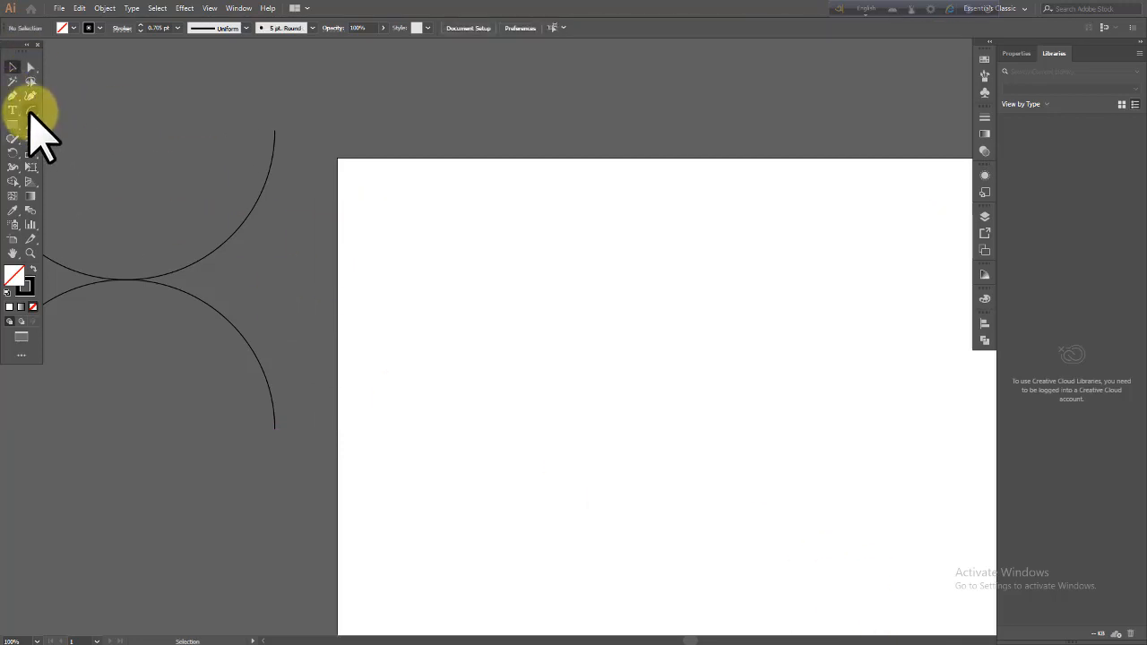
- Examine the Base Along axis choices in the Arc Segment Tool Options and close the dialog without applying changes
{"action": "left_click", "coordinate": [30, 110]}
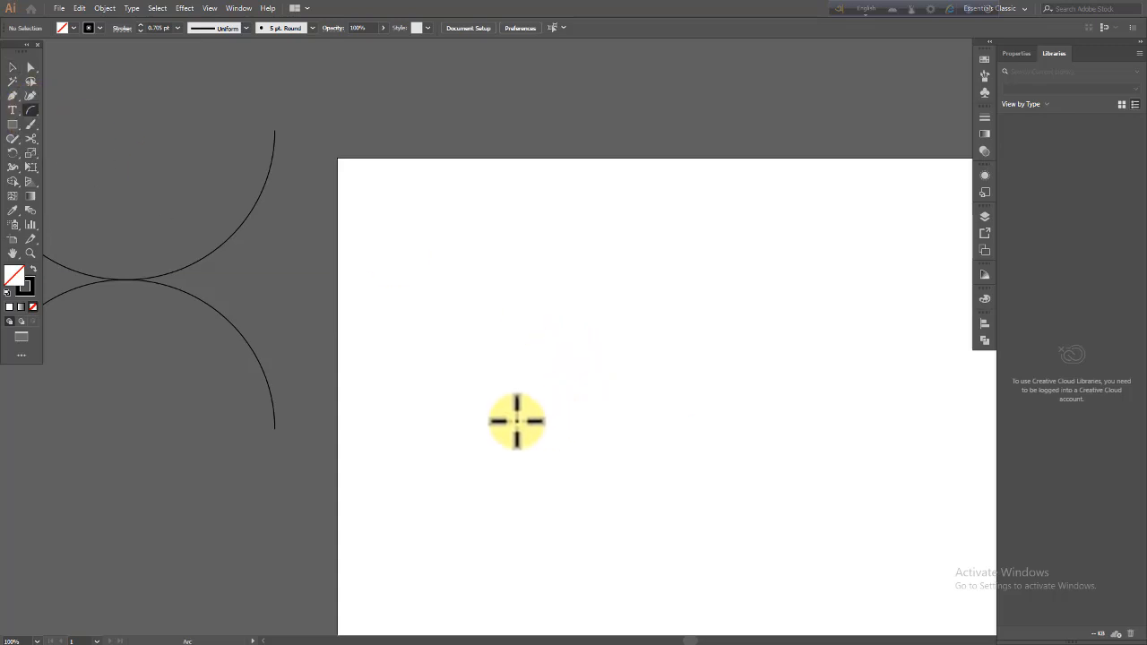
{"action": "left_click_drag", "start_coordinate": [517, 420], "coordinate": [517, 422]}
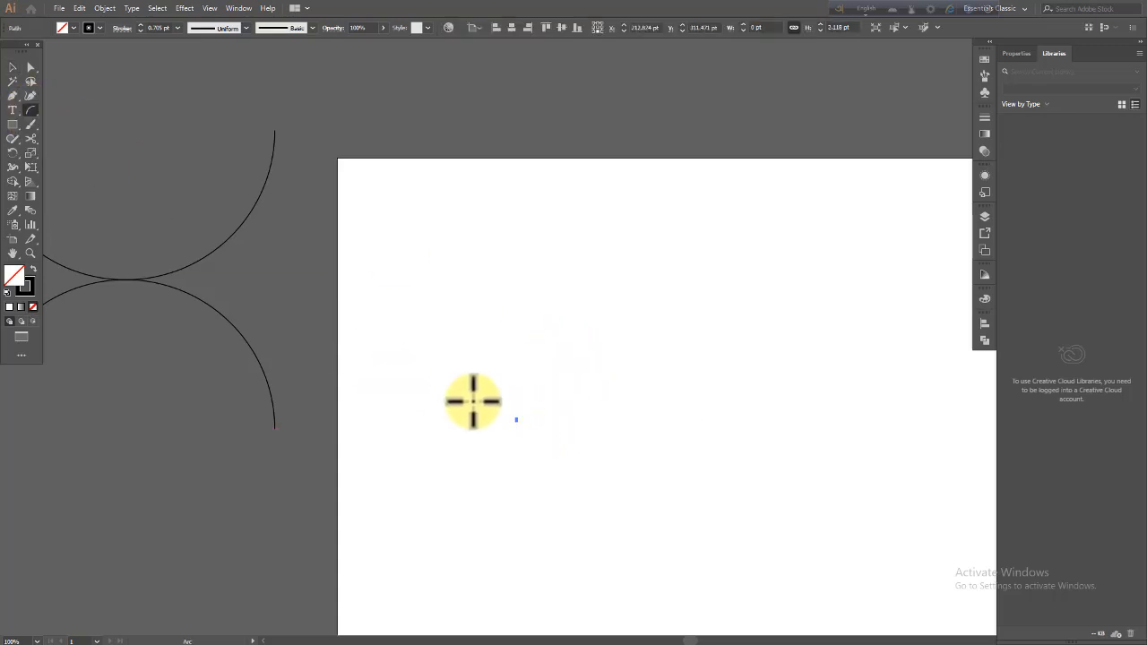
{"action": "left_click", "coordinate": [473, 400]}
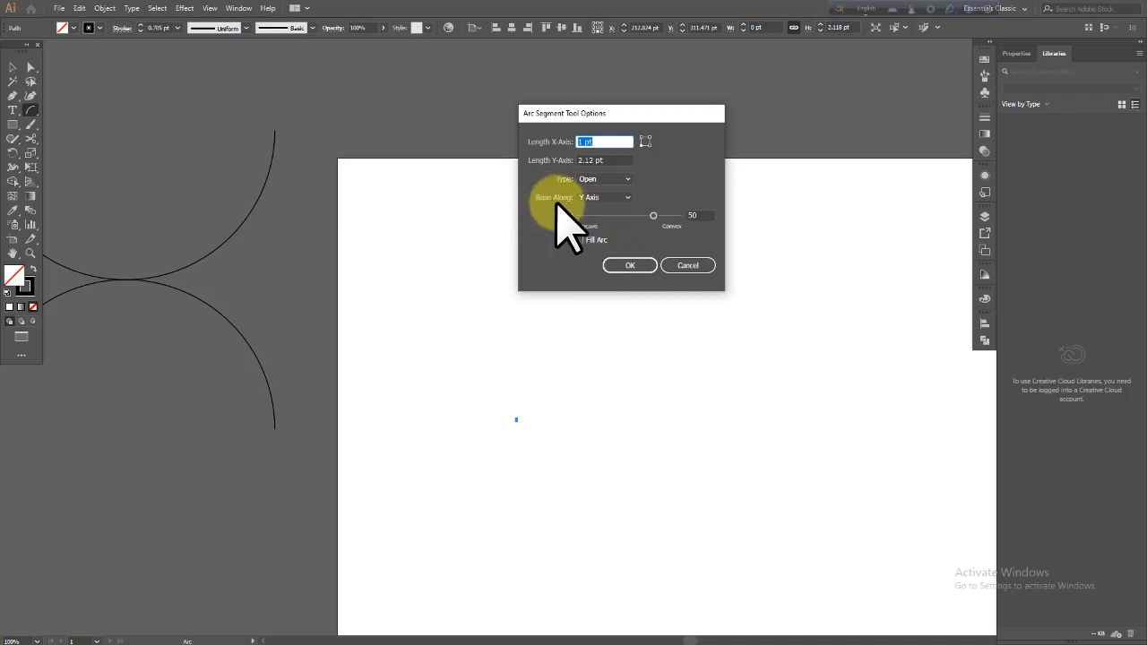
{"action": "left_click", "coordinate": [627, 197]}
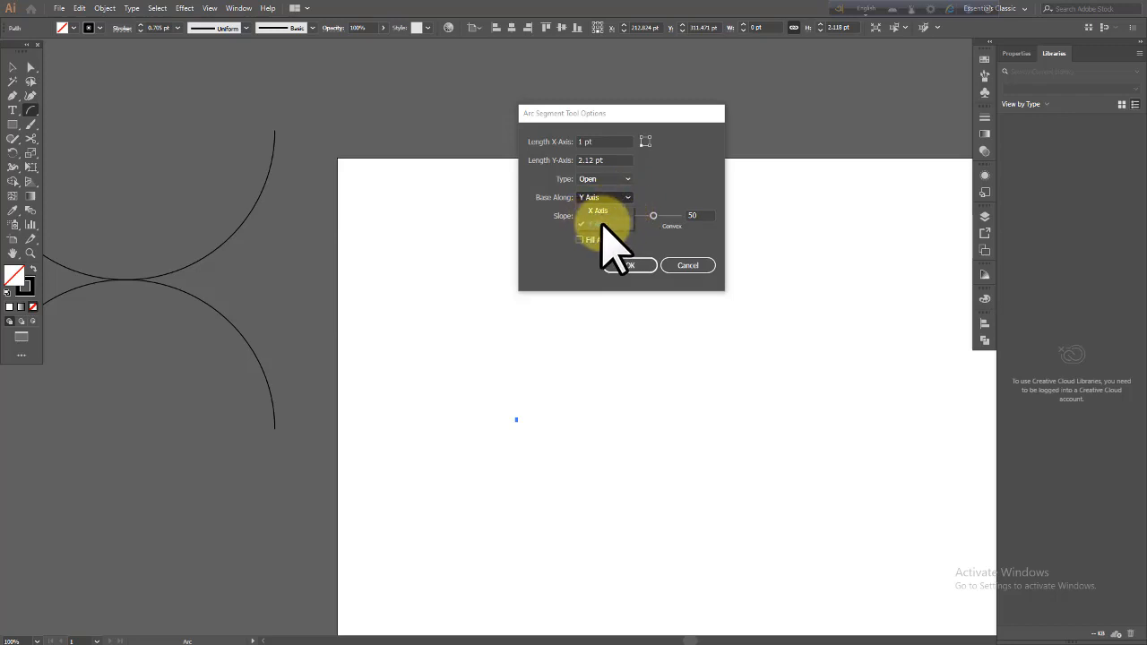
{"action": "left_click", "coordinate": [689, 266]}
{"action": "left_click", "coordinate": [686, 266]}
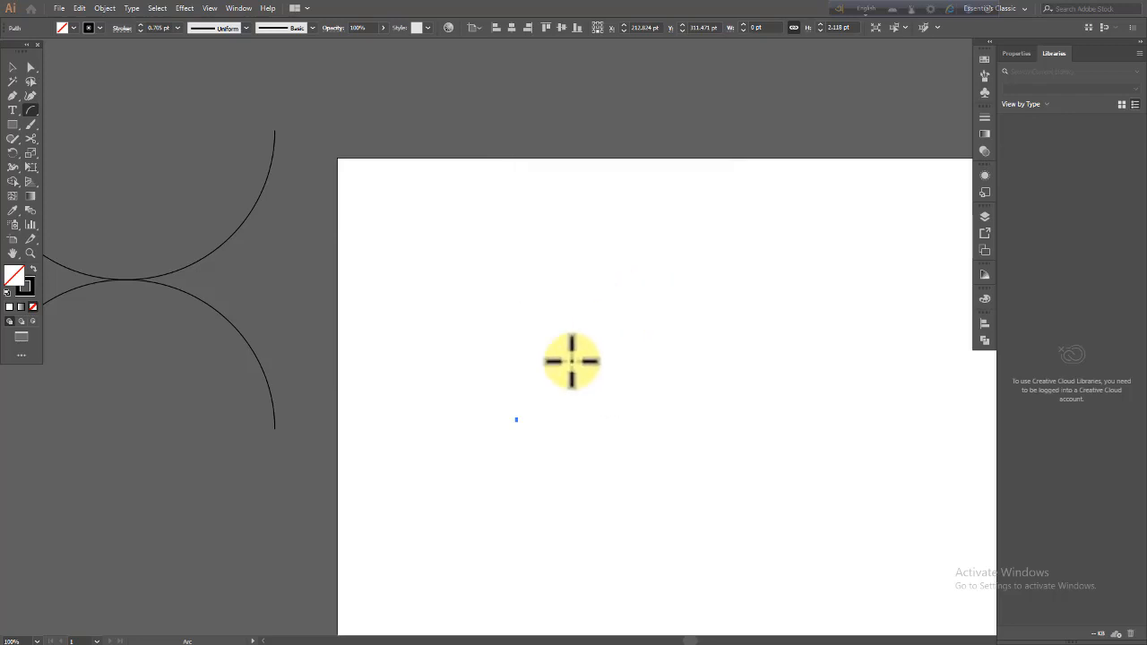
- Add a tiny 1 by 2.12 pt open arc and draw a large open arc about 312 by 312 pt on the artboard
{"action": "left_click", "coordinate": [480, 351]}
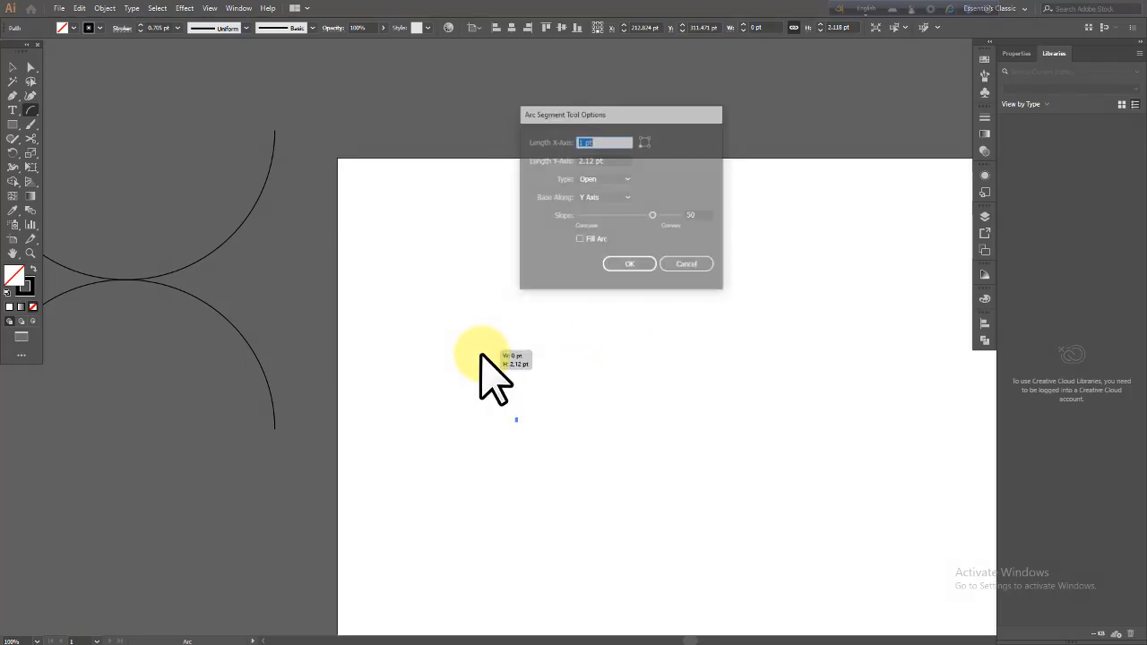
{"action": "left_click", "coordinate": [630, 267]}
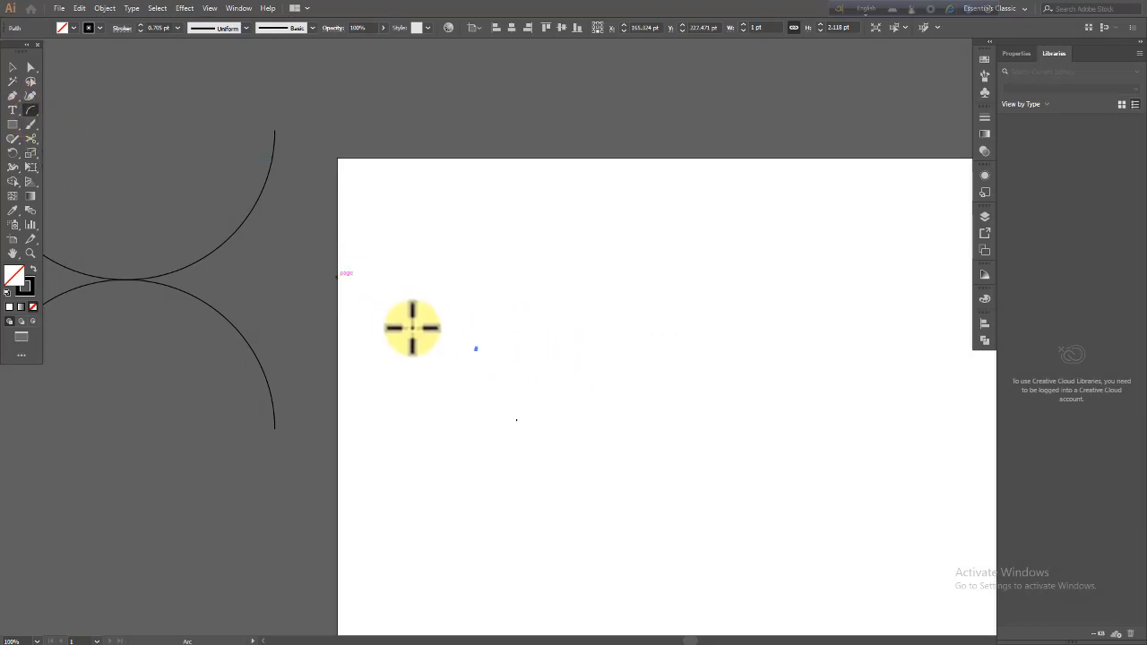
{"action": "left_click_drag", "start_coordinate": [523, 404], "coordinate": [651, 515]}
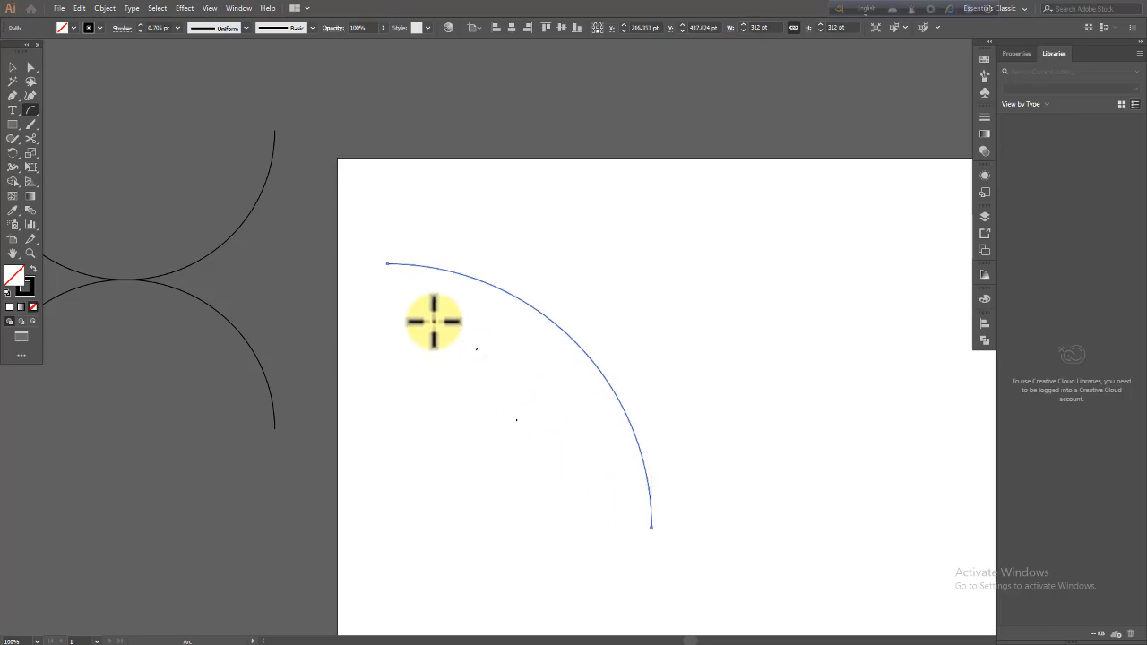
- Complete the first leaf with a 312 by 312 pt open arc based along the X Axis, starting from the large arc's upper-left anchor
{"action": "left_click", "coordinate": [387, 264]}
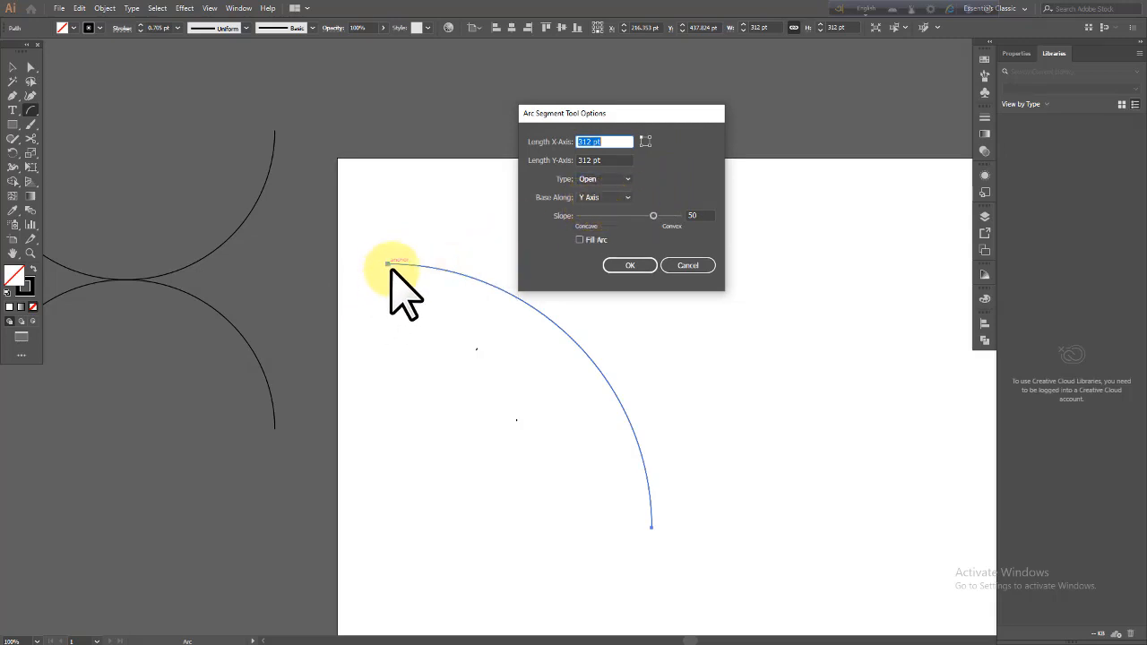
{"action": "left_click", "coordinate": [627, 198]}
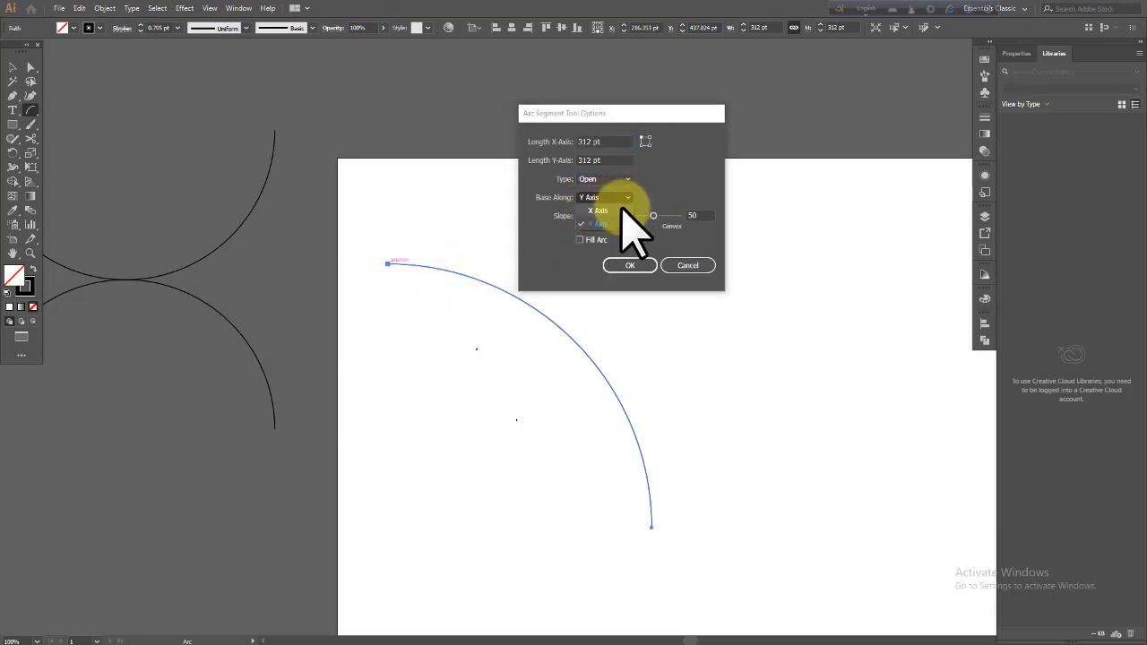
{"action": "left_click", "coordinate": [602, 212]}
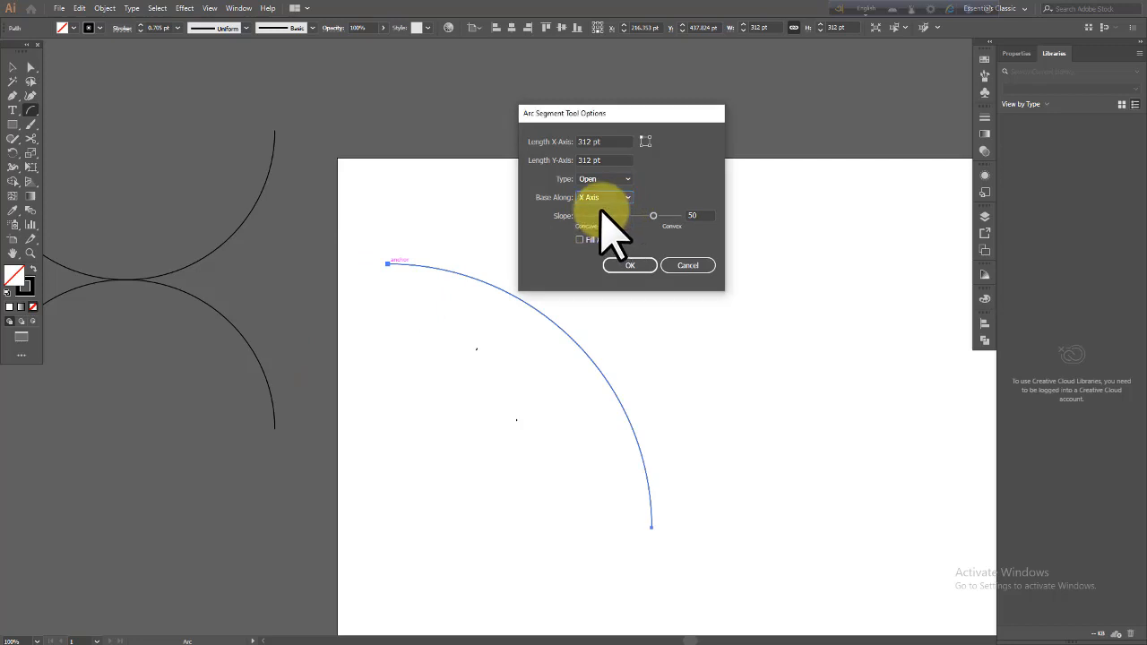
{"action": "left_click", "coordinate": [630, 265]}
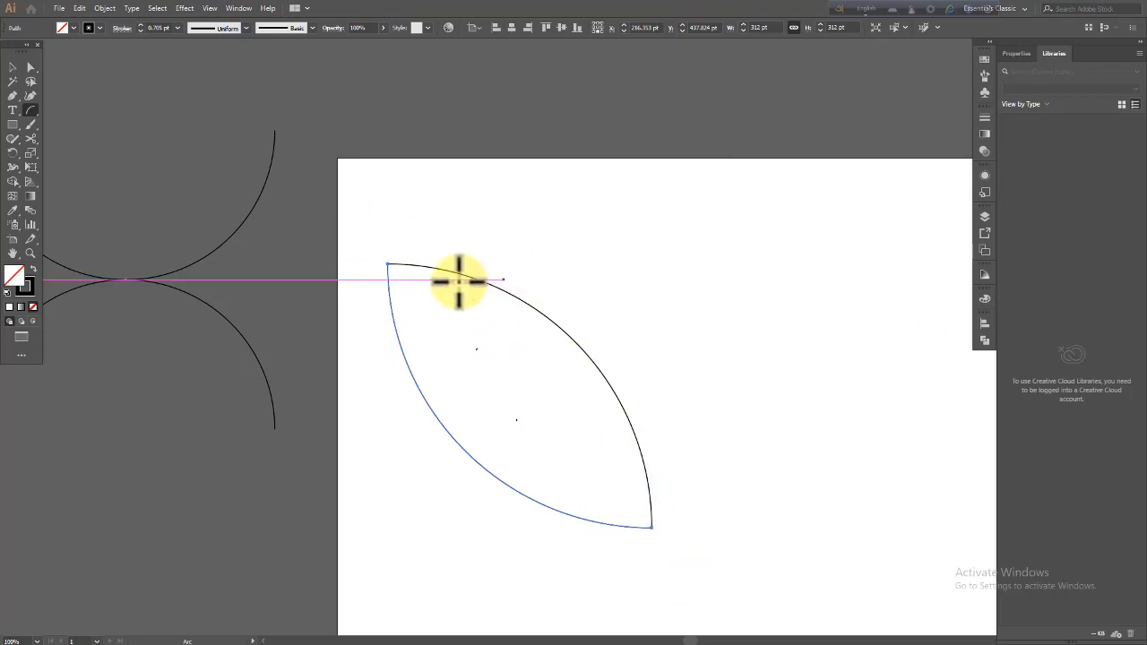
- Draw a lower-left leaf from the first leaf's lower-right anchor using two 312 by 312 pt open arcs, based along the X Axis and Y Axis
{"action": "left_click", "coordinate": [651, 527]}
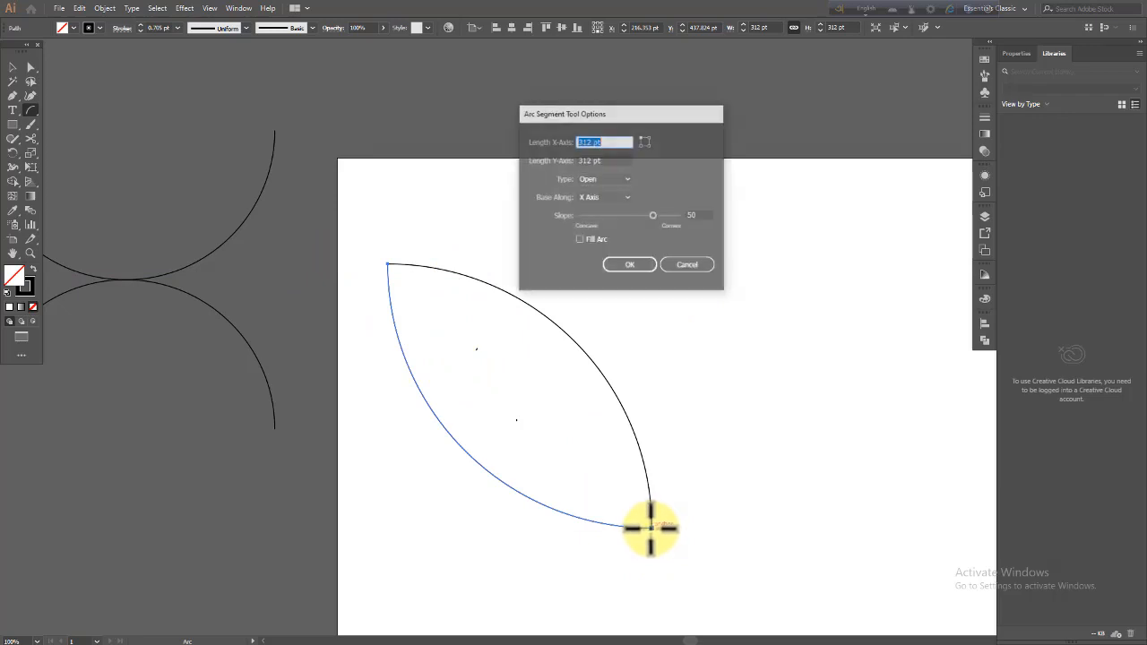
{"action": "left_click", "coordinate": [628, 265]}
{"action": "left_click", "coordinate": [705, 515], "text": "ctrl+alt"}
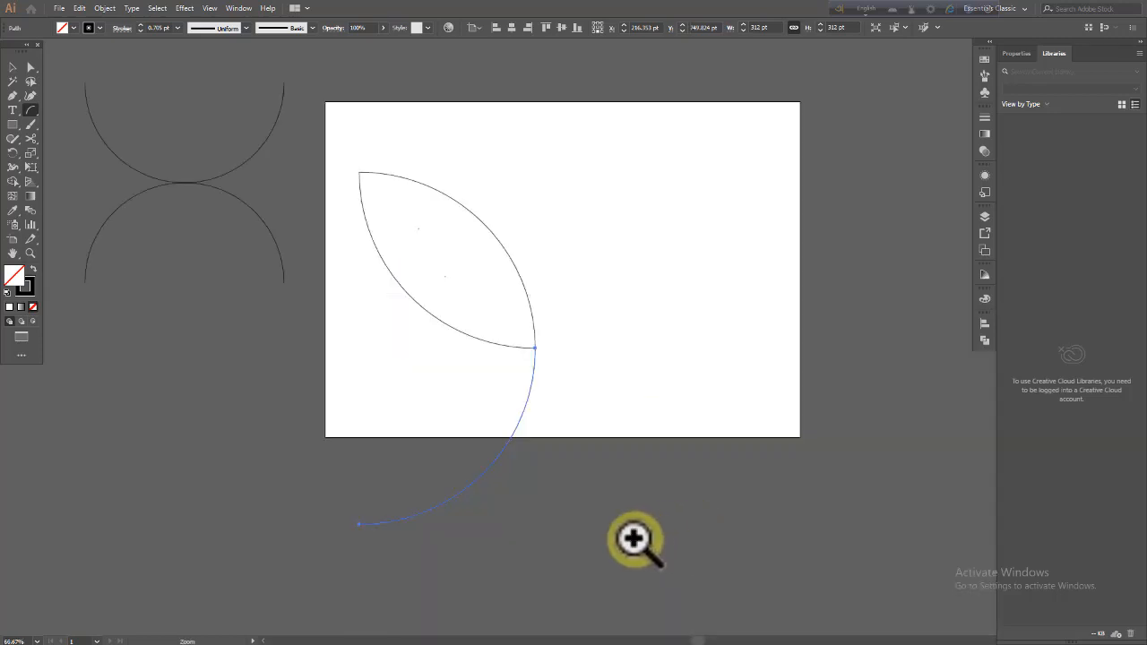
{"action": "left_click", "coordinate": [533, 357], "text": "ctrl"}
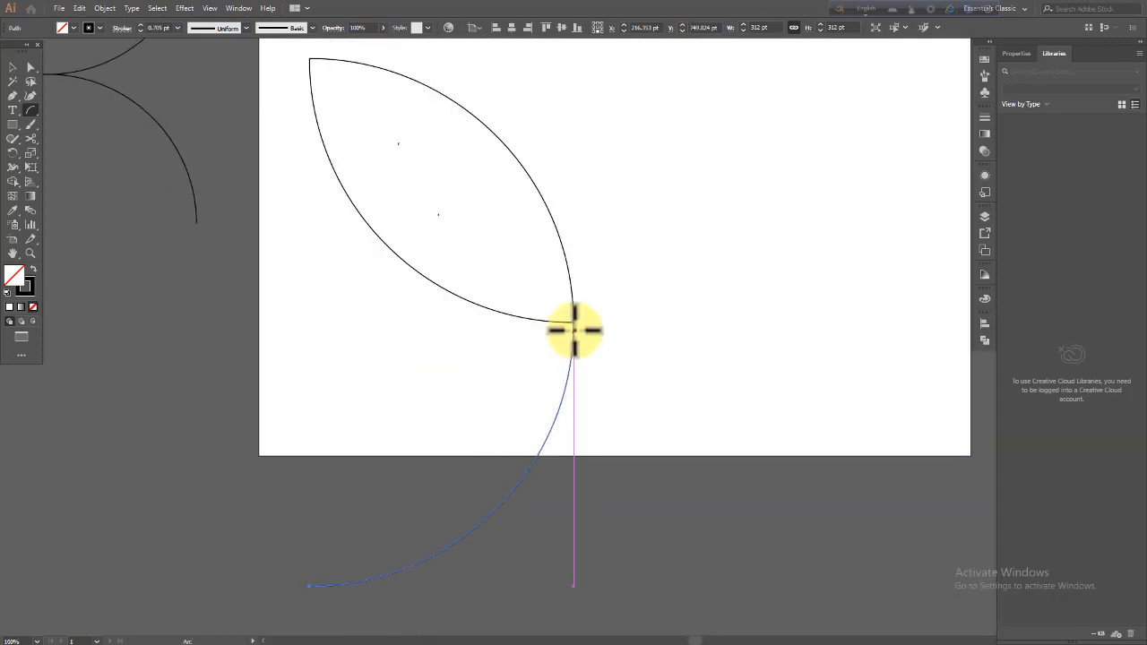
{"action": "left_click", "coordinate": [573, 320]}
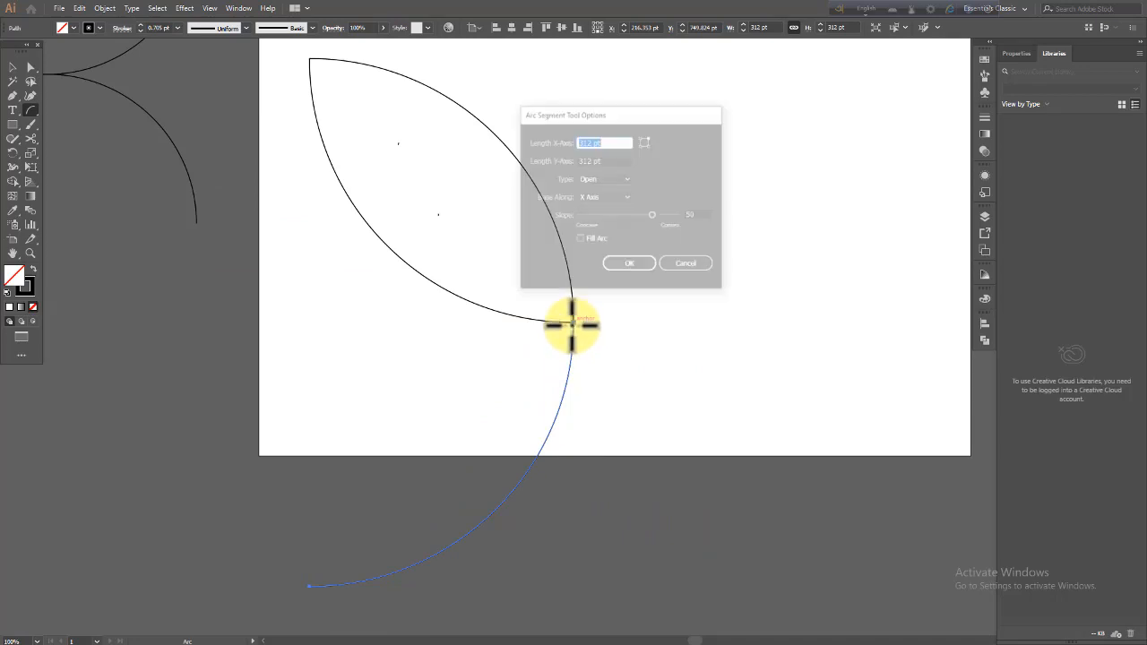
{"action": "left_click", "coordinate": [627, 197]}
{"action": "left_click", "coordinate": [598, 223]}
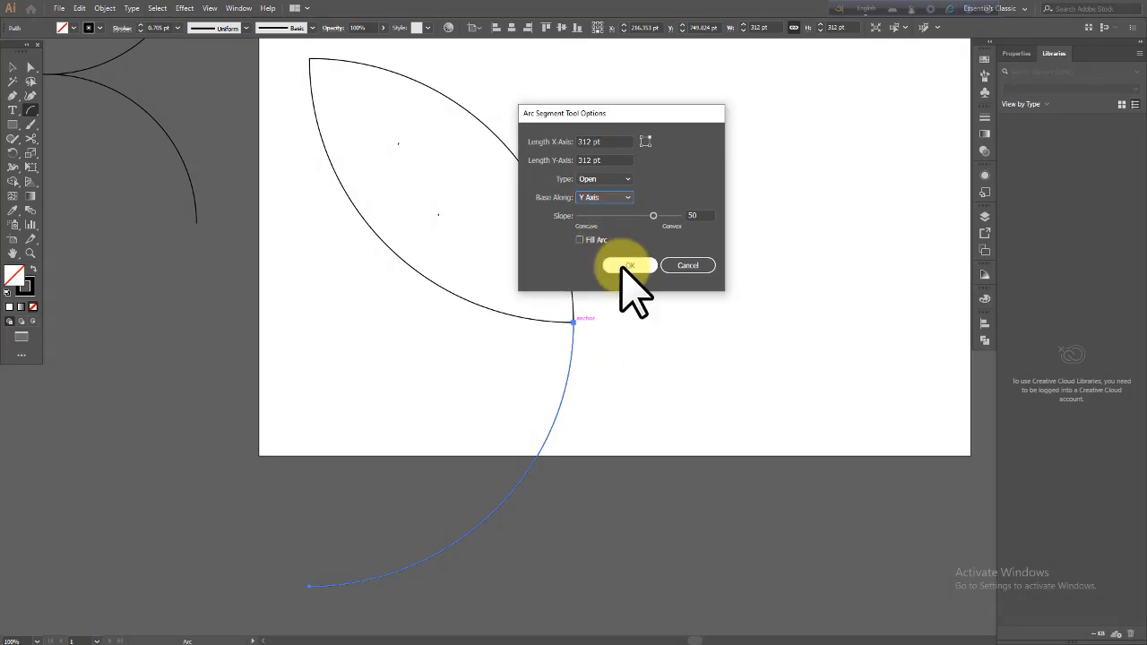
{"action": "left_click", "coordinate": [631, 265]}
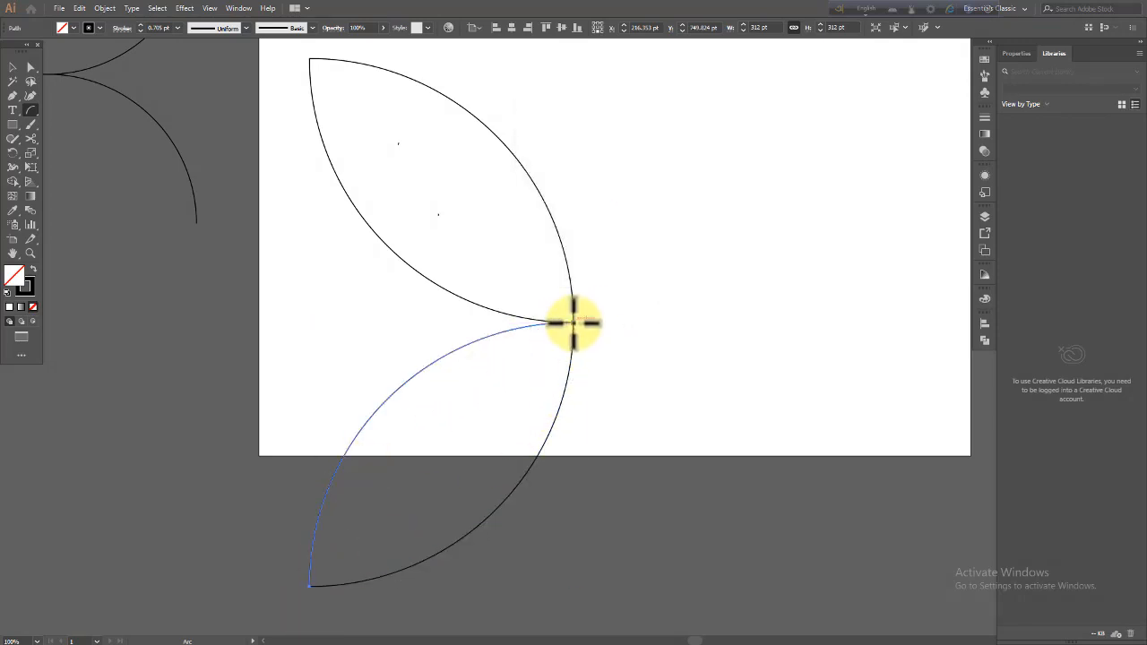
- Retrace the upper-left leaf's lower arc and build an upper-right leaf from the shared anchor with 312 by 312 pt open arcs along both axes
{"action": "left_click", "coordinate": [572, 322]}
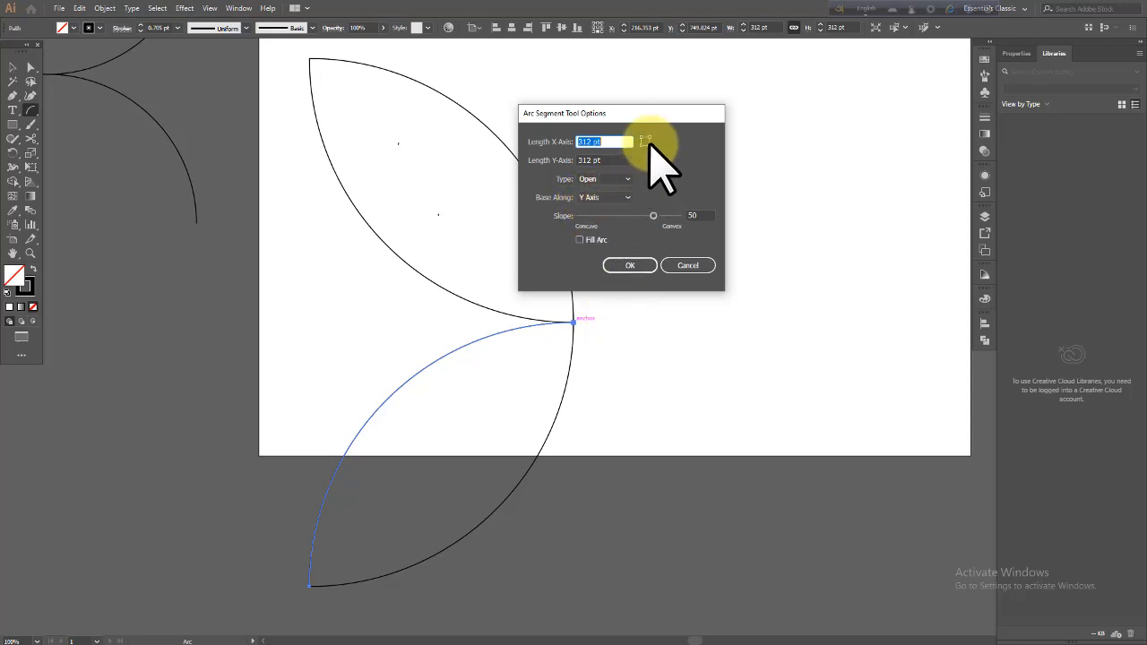
{"action": "left_click", "coordinate": [633, 265]}
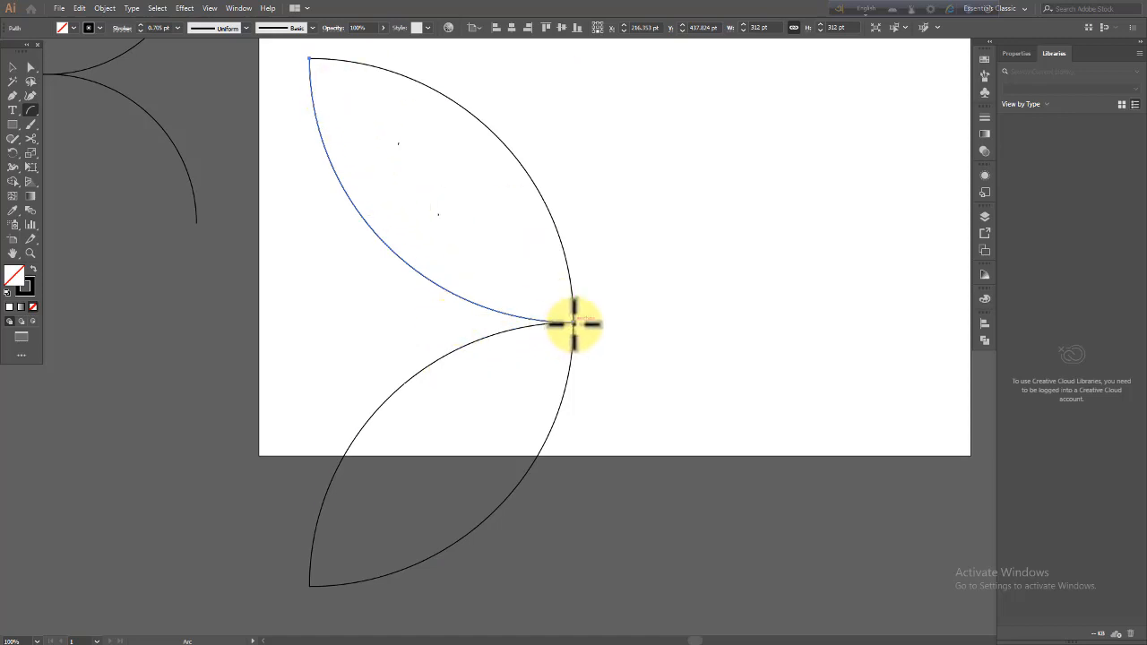
{"action": "left_click", "coordinate": [574, 323]}
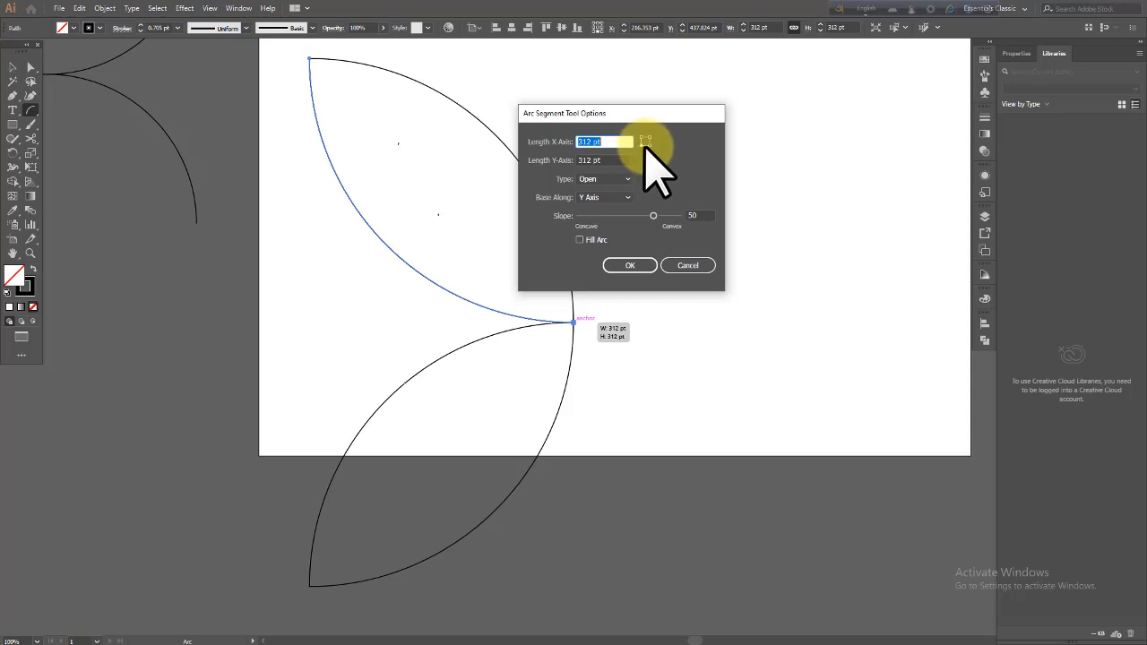
{"action": "left_click", "coordinate": [627, 198]}
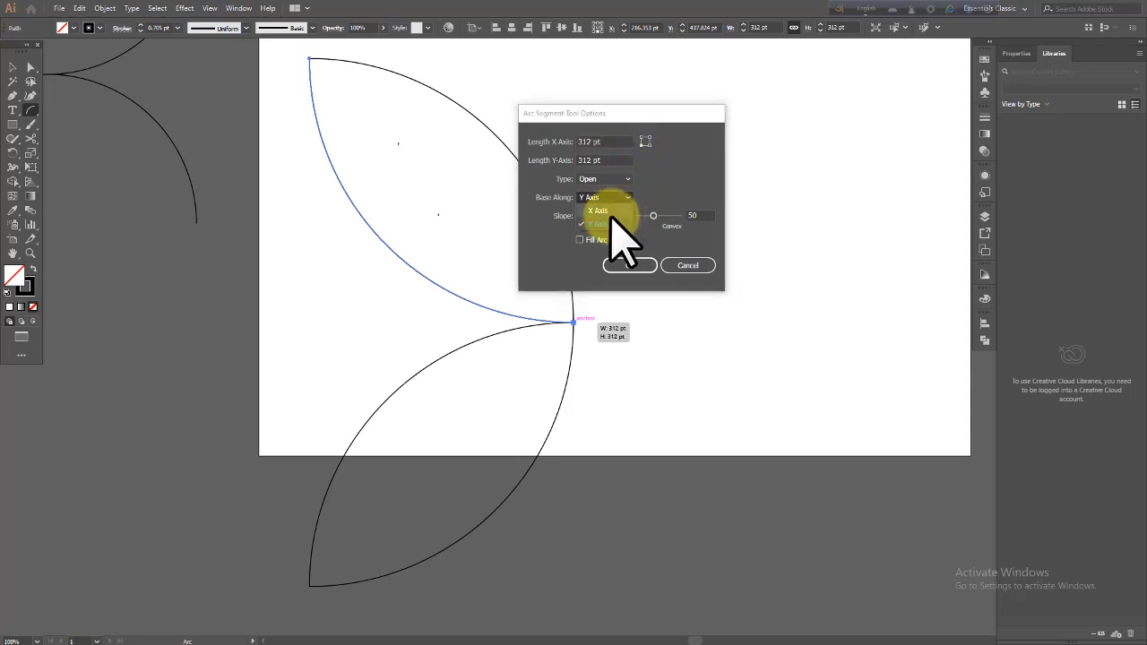
{"action": "left_click", "coordinate": [598, 210]}
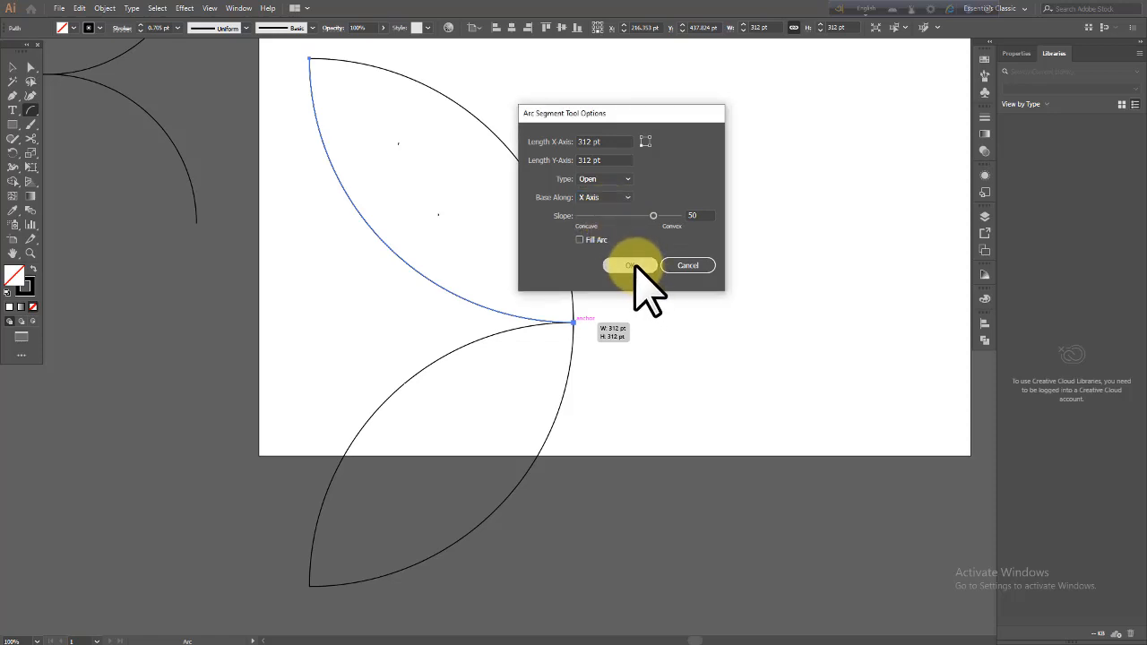
{"action": "left_click", "coordinate": [630, 265]}
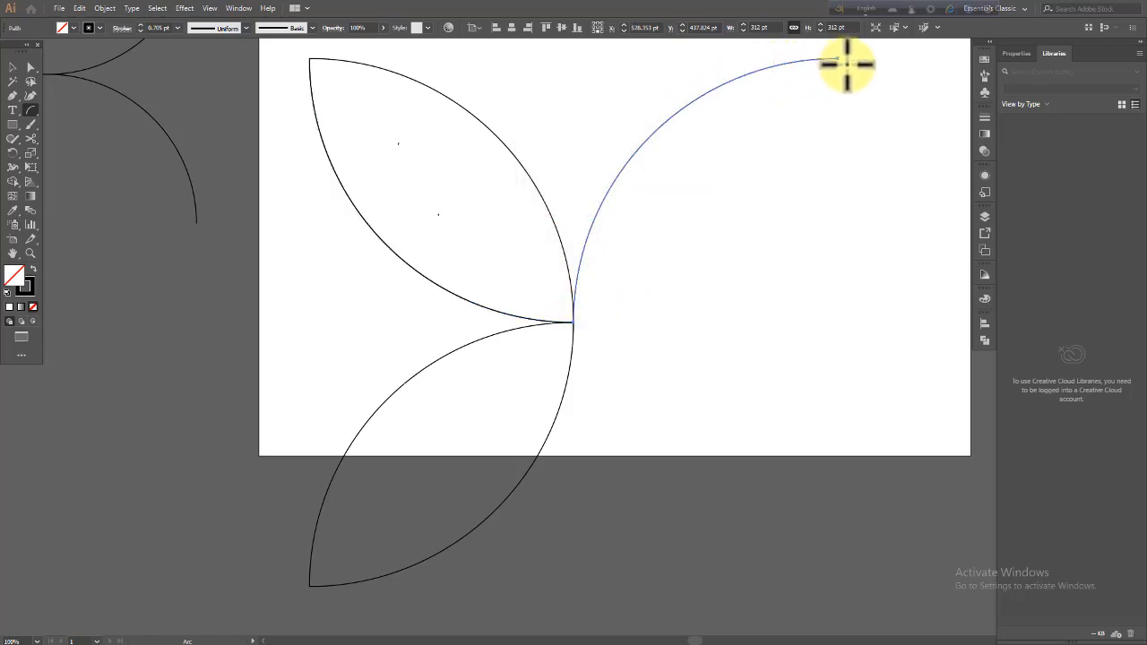
{"action": "left_click", "coordinate": [574, 323]}
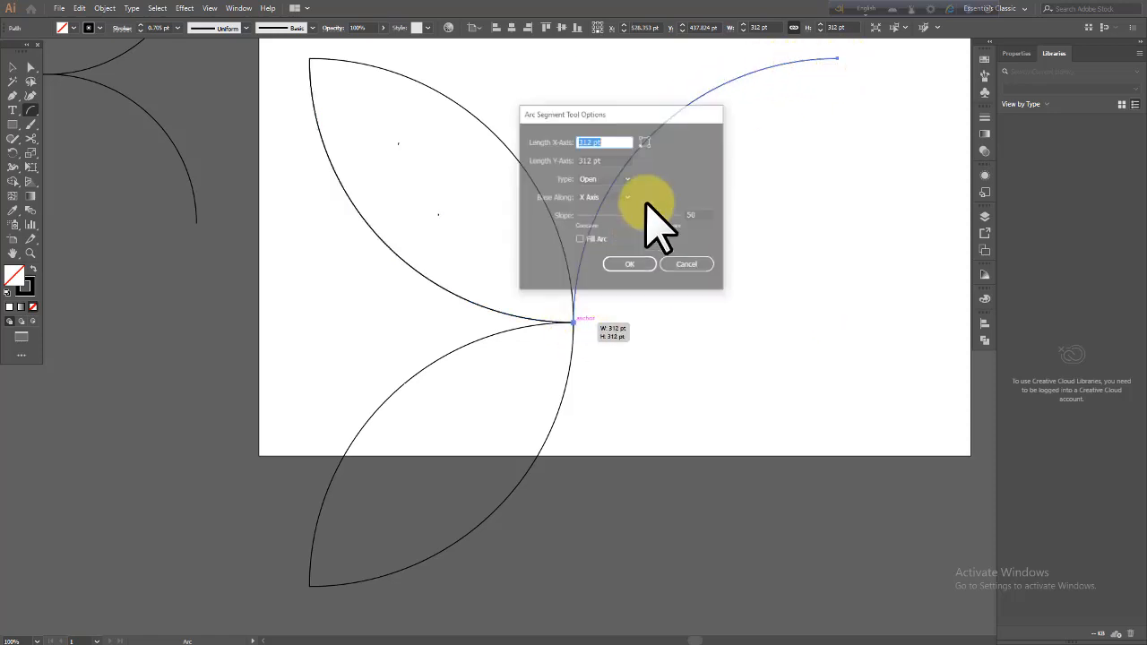
{"action": "left_click", "coordinate": [598, 199]}
{"action": "left_click", "coordinate": [607, 224]}
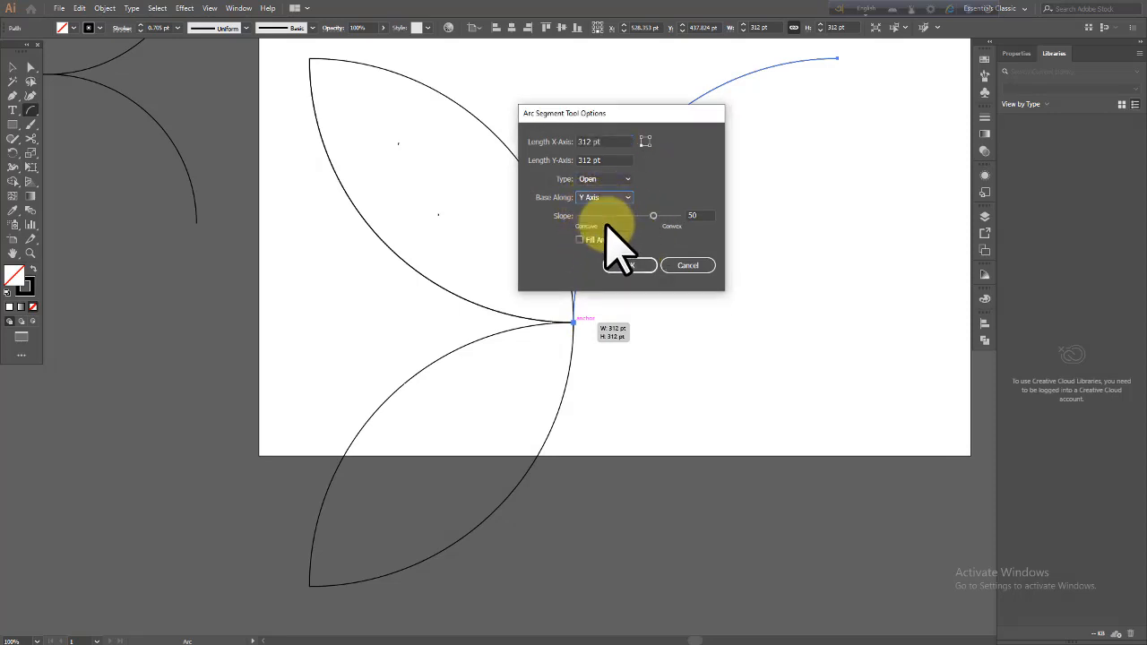
{"action": "left_click", "coordinate": [628, 266]}
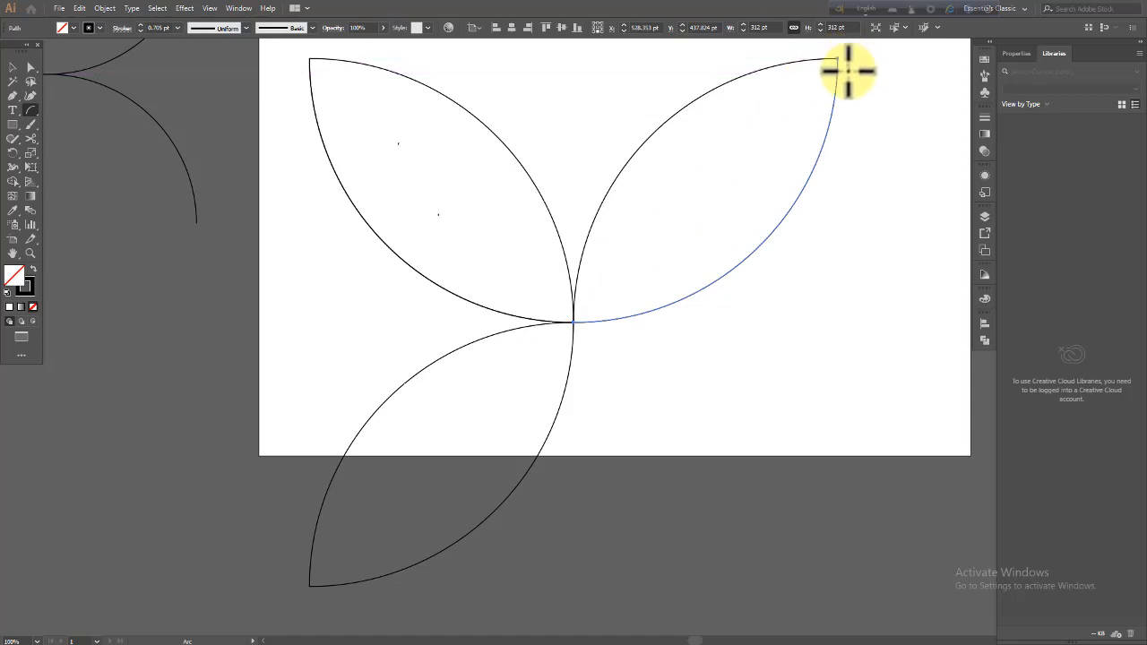
- Draw a lower-right leaf from the shared centre using two 312 by 312 pt open arcs, based along the Y Axis and X Axis, and deselect it
{"action": "left_click", "coordinate": [579, 330]}
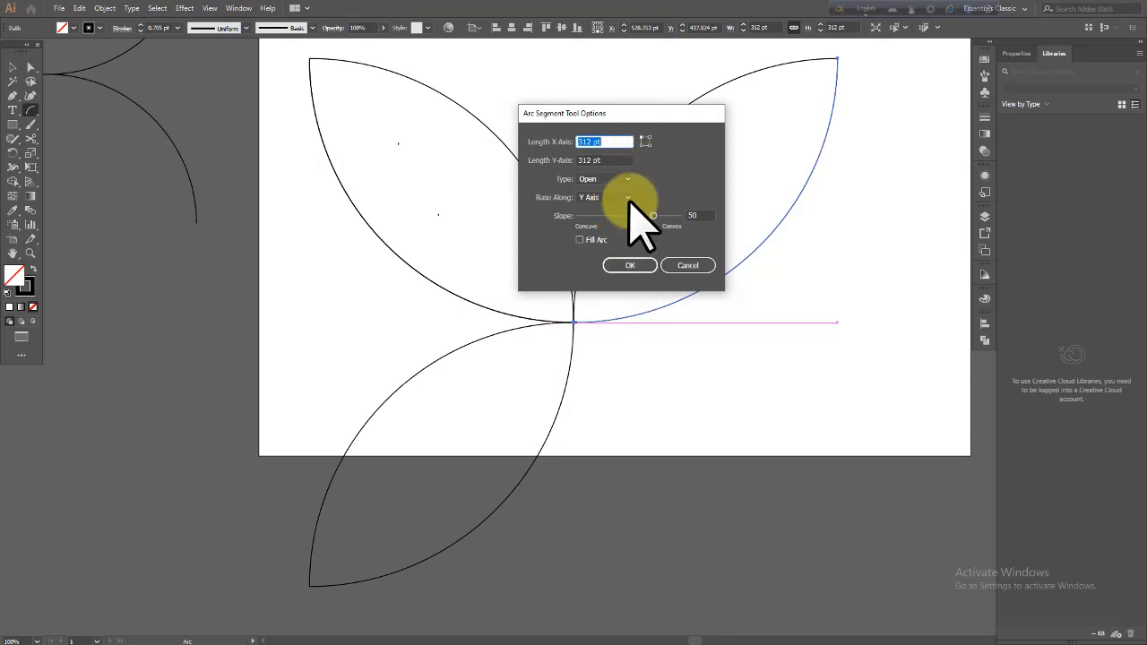
{"action": "left_click", "coordinate": [632, 266]}
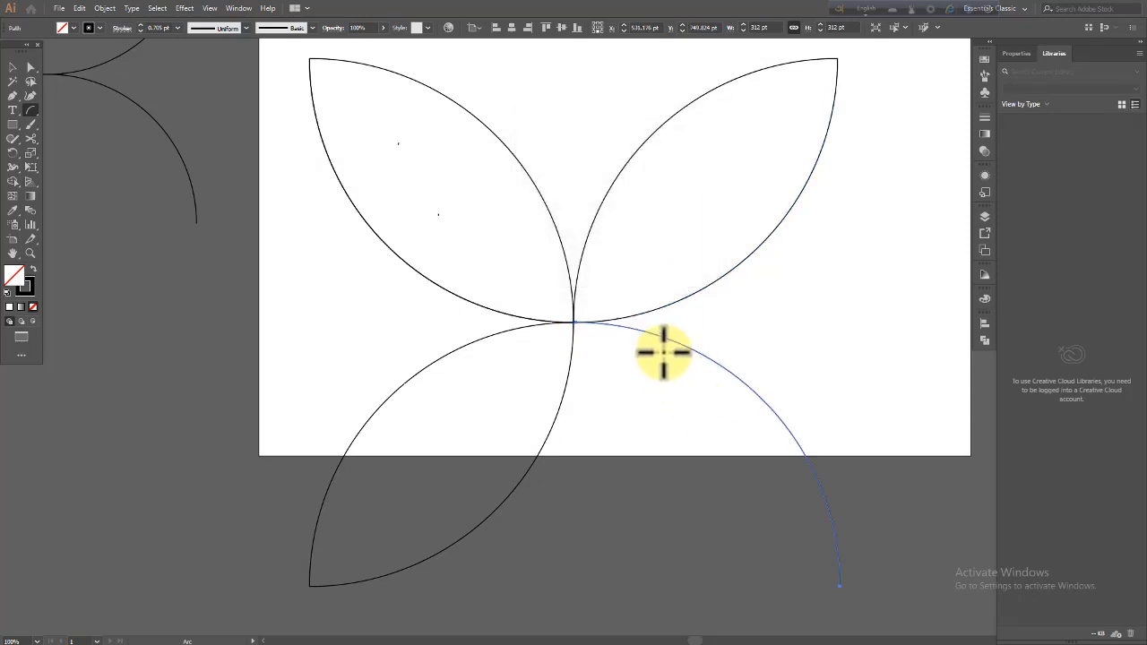
{"action": "left_click", "coordinate": [577, 321]}
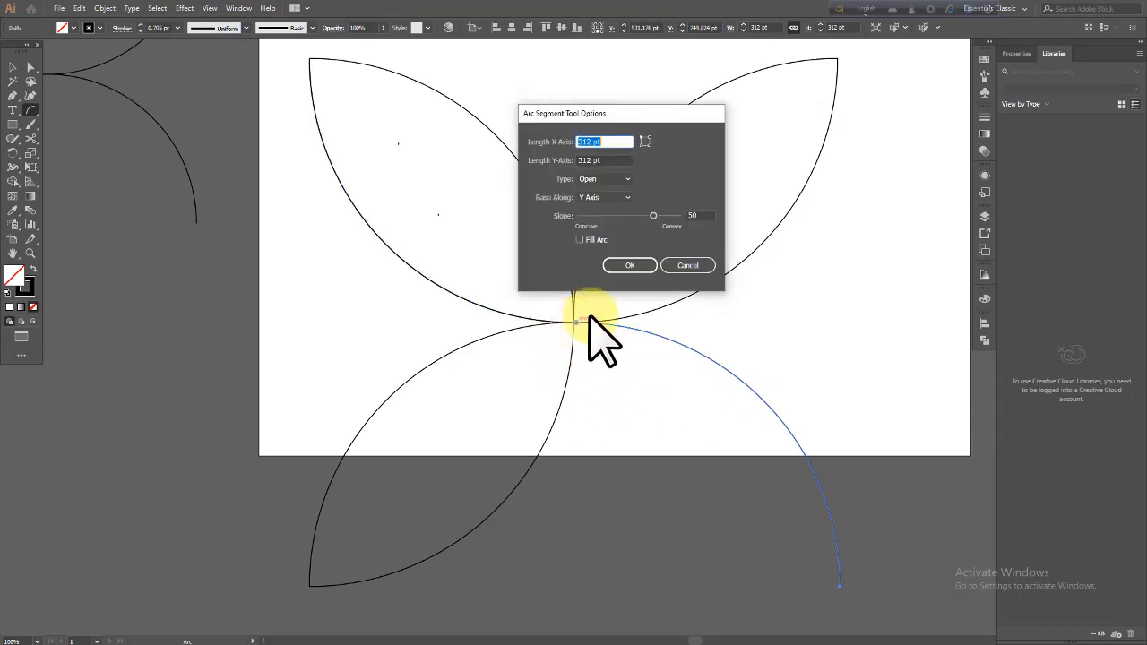
{"action": "left_click", "coordinate": [607, 198]}
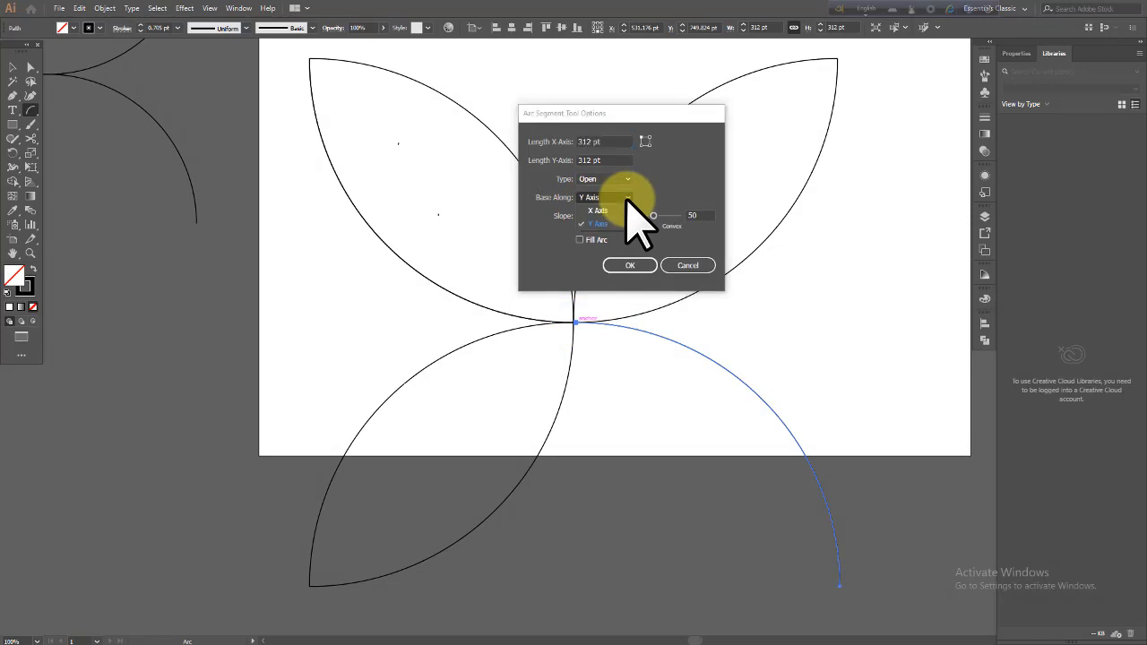
{"action": "left_click", "coordinate": [597, 211]}
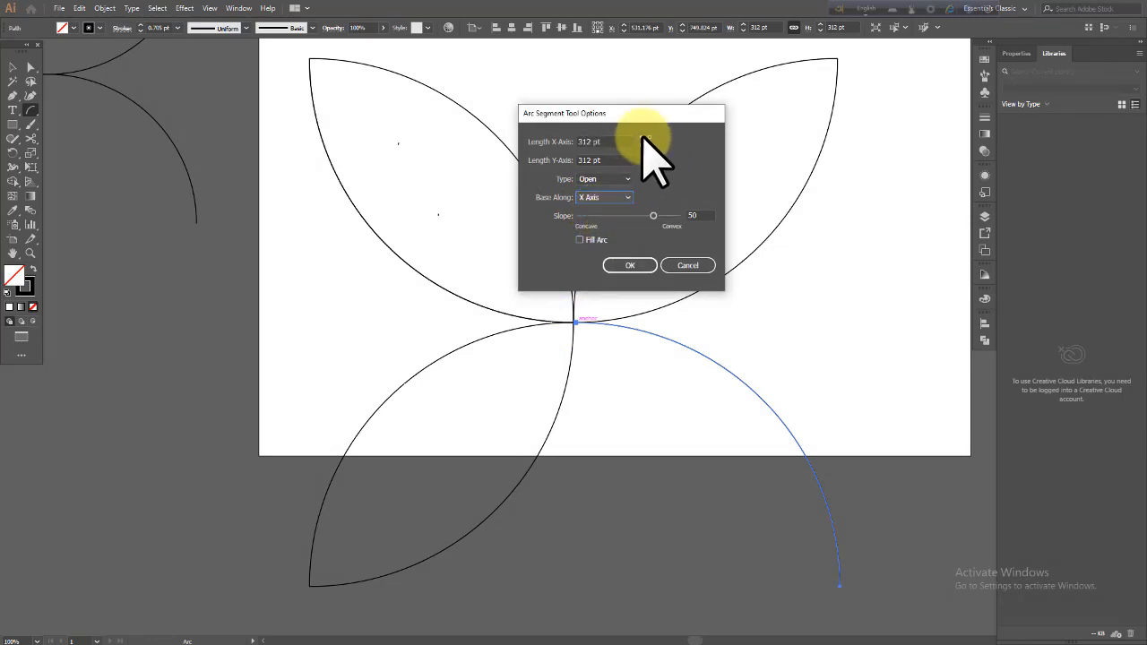
{"action": "left_click", "coordinate": [629, 265]}
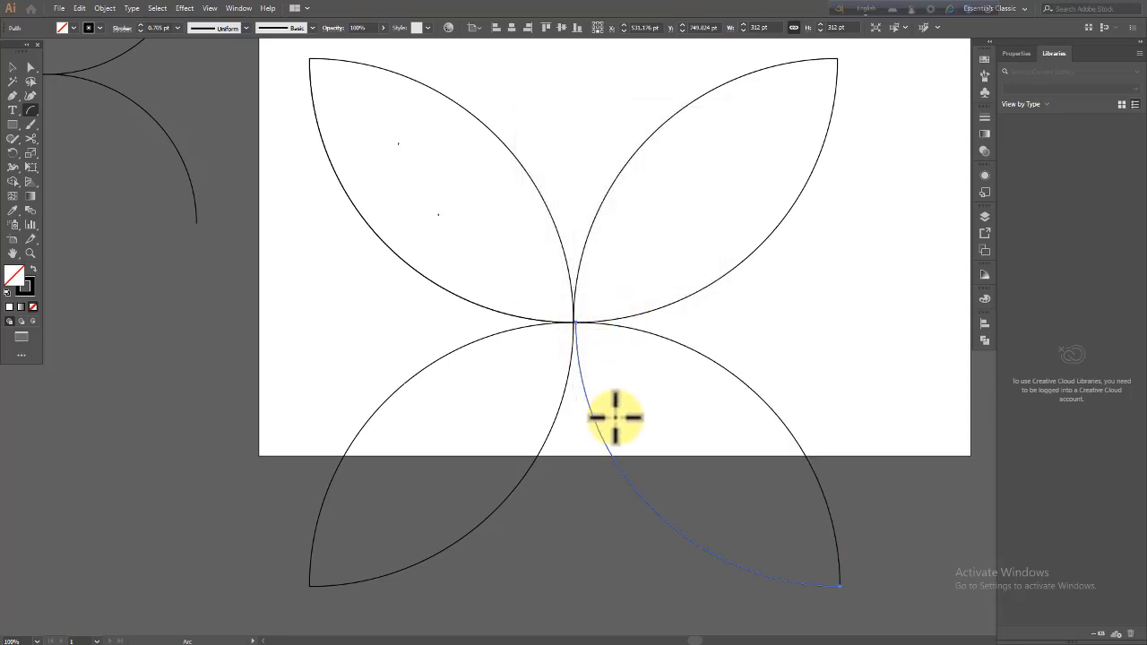
{"action": "left_click", "coordinate": [12, 66]}
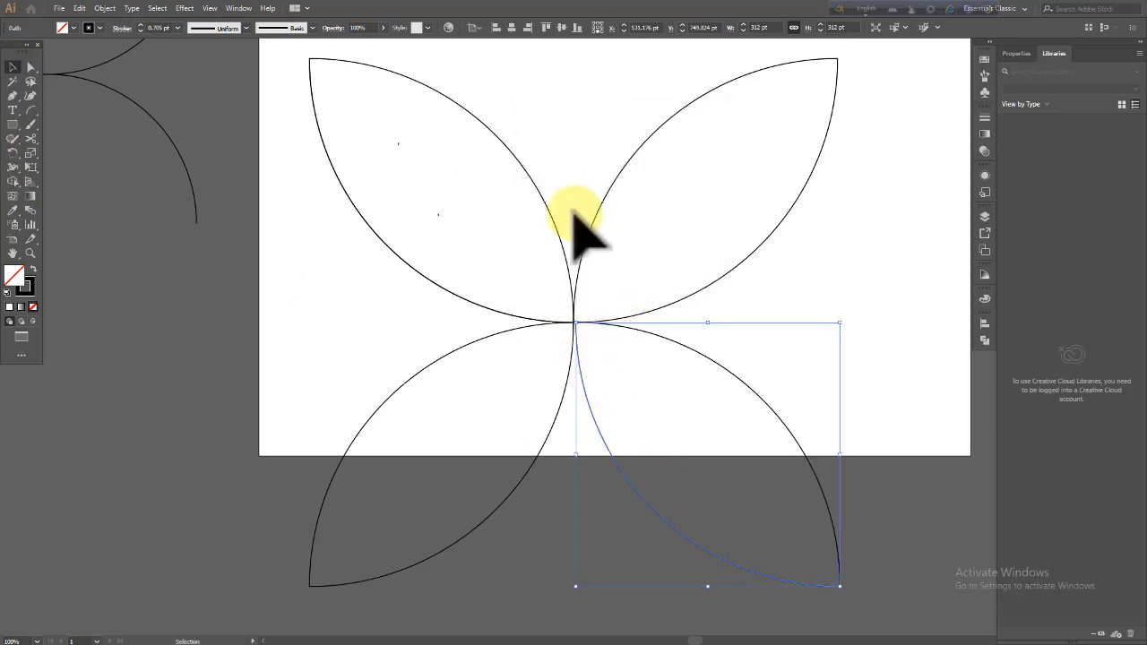
{"action": "left_click", "coordinate": [819, 307]}
{"action": "key", "text": "ctrl+minus"}
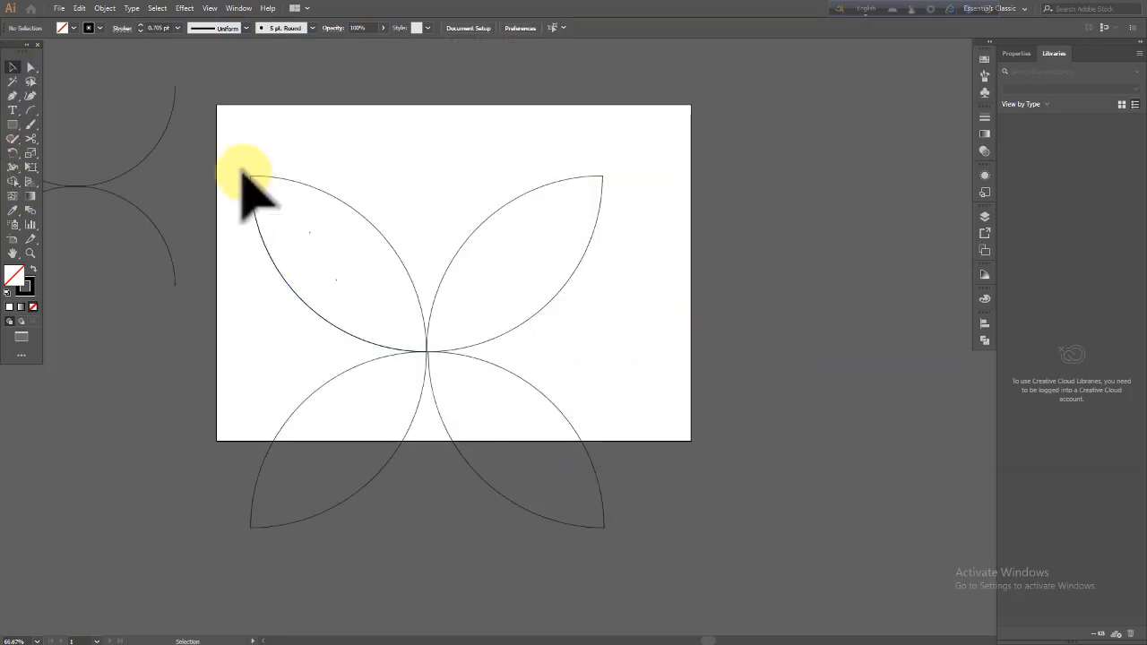
{"action": "left_click_drag", "start_coordinate": [230, 159], "coordinate": [615, 539]}
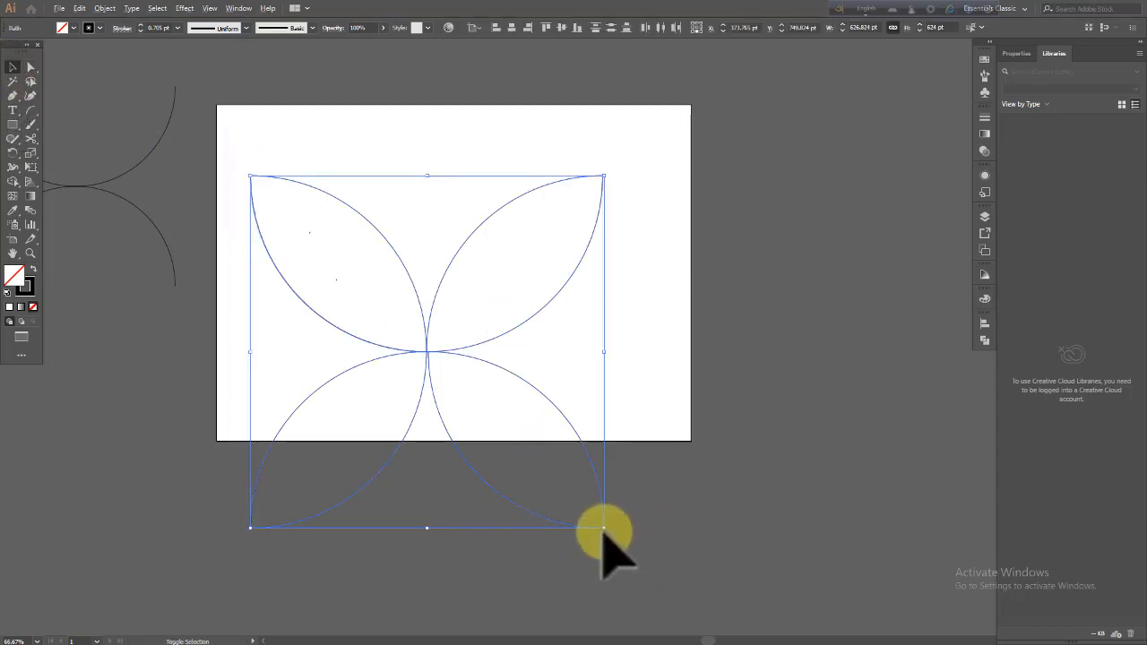
{"action": "left_click", "coordinate": [591, 512], "text": "shift"}
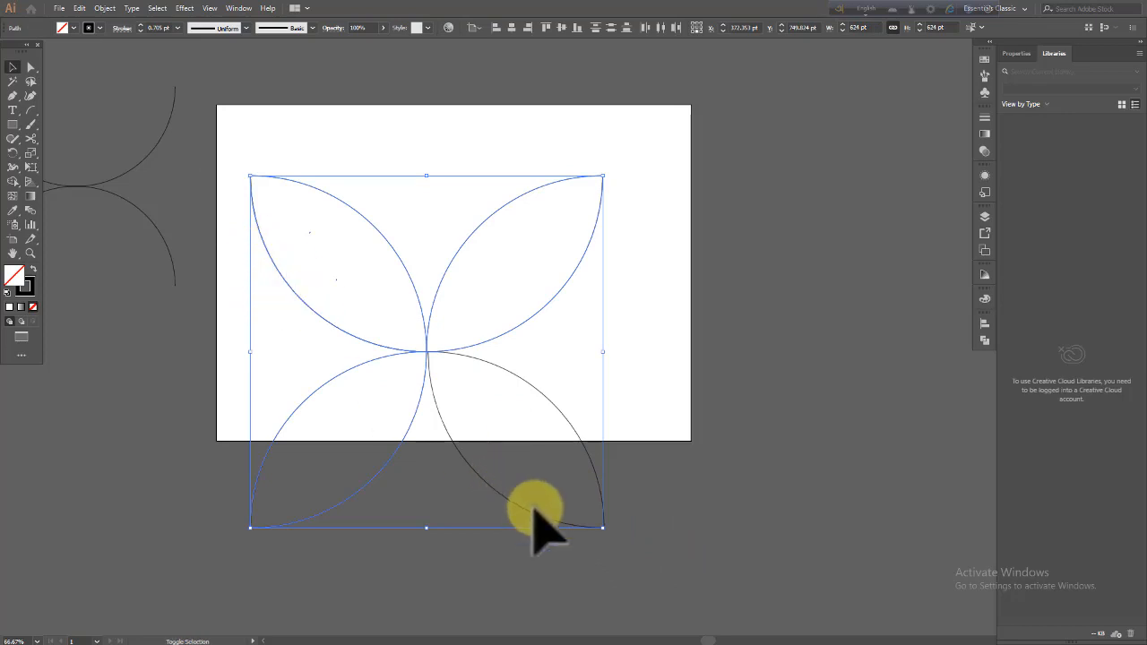
{"action": "left_click_drag", "start_coordinate": [603, 529], "coordinate": [445, 369]}
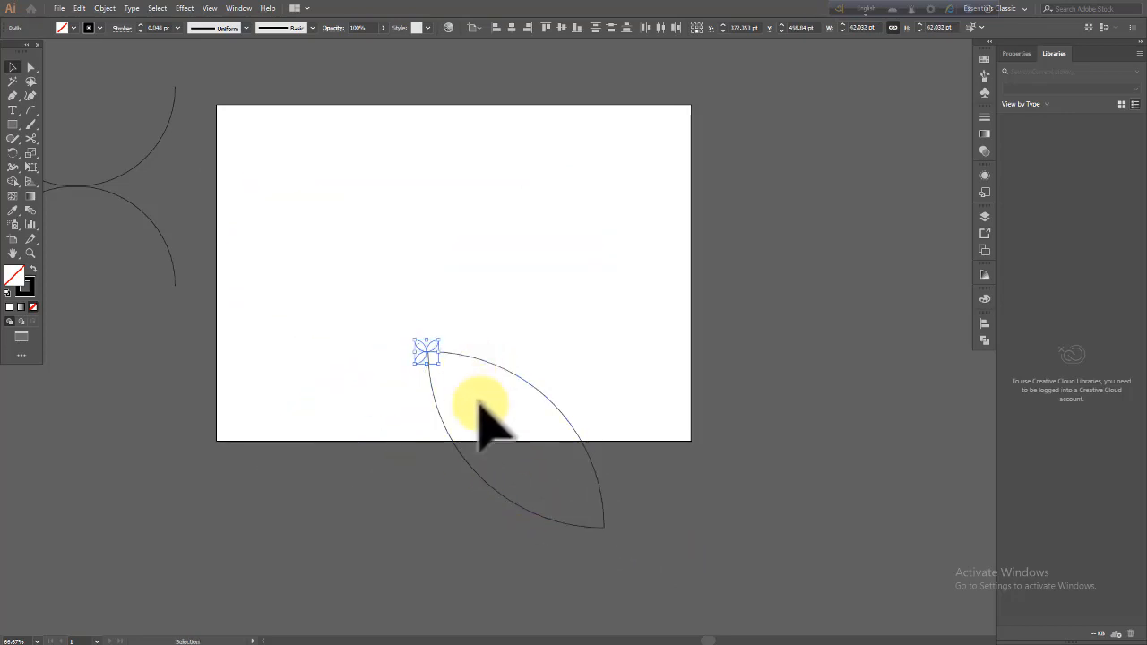
{"action": "key", "text": "ctrl+z"}
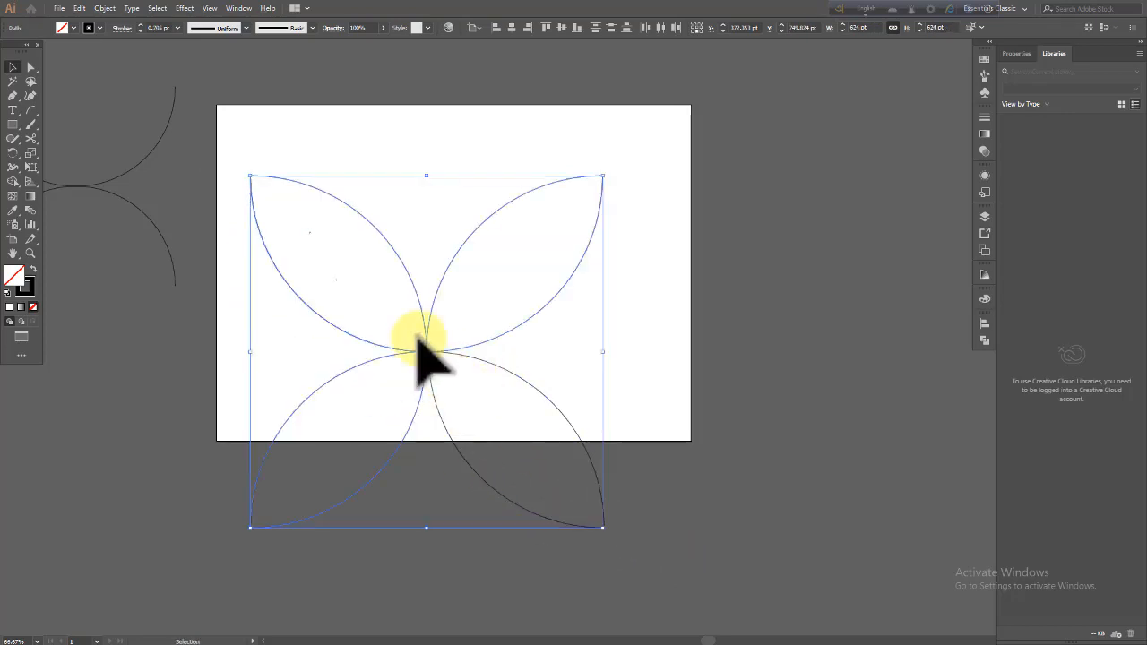
- Select all the arcs of the four-leaf shape and group them
{"action": "left_click", "coordinate": [256, 146]}
{"action": "key", "text": "ctrl+a"}
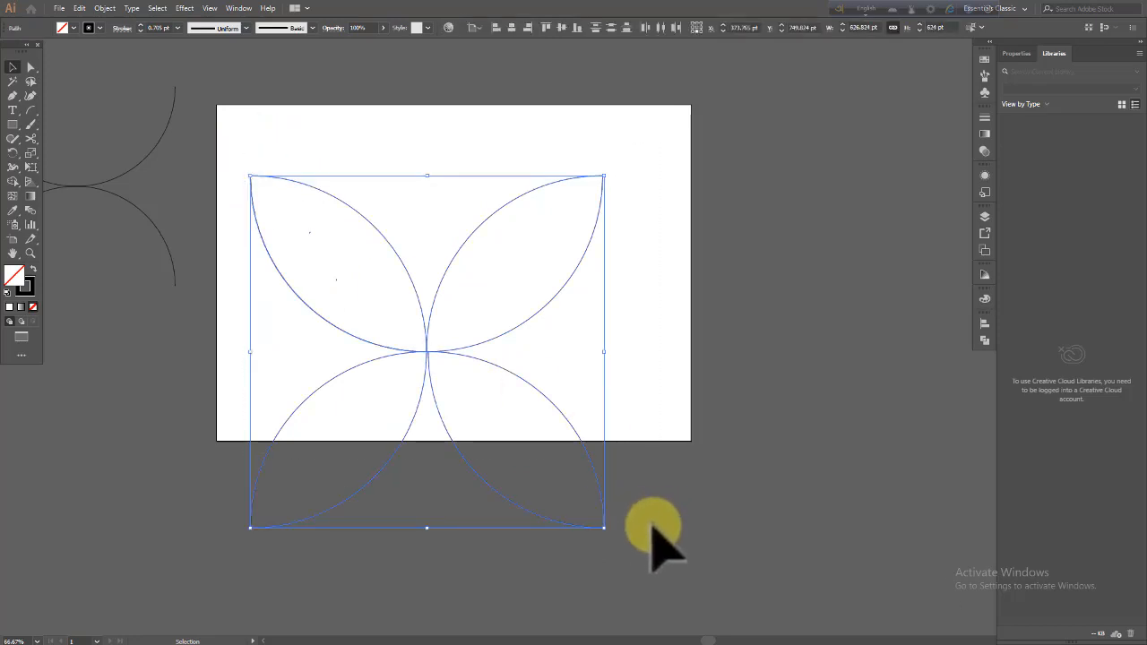
{"action": "key", "text": "a"}
{"action": "key", "text": "v"}
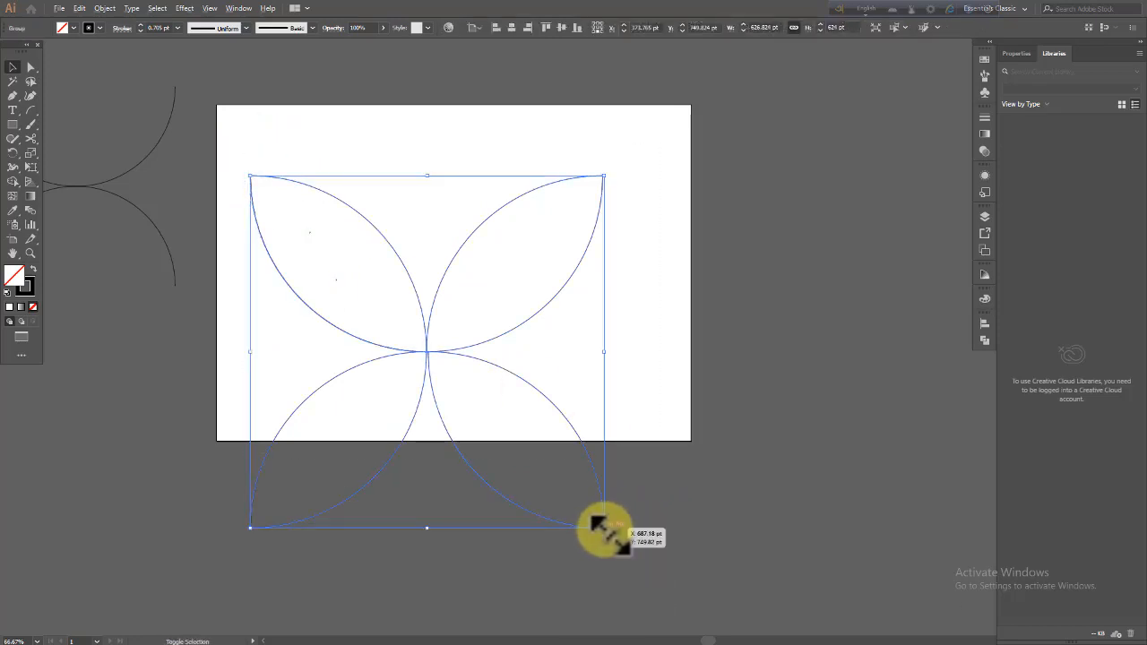
- Scale the four-leaf group down to about 298 by 296 pt, move it to the middle of the artboard and deselect it
{"action": "left_click_drag", "start_coordinate": [604, 527], "coordinate": [512, 435]}
{"action": "left_click_drag", "start_coordinate": [427, 348], "coordinate": [445, 267]}
{"action": "key", "text": "a"}
{"action": "key", "text": "v"}
{"action": "key", "text": "ctrl+0"}
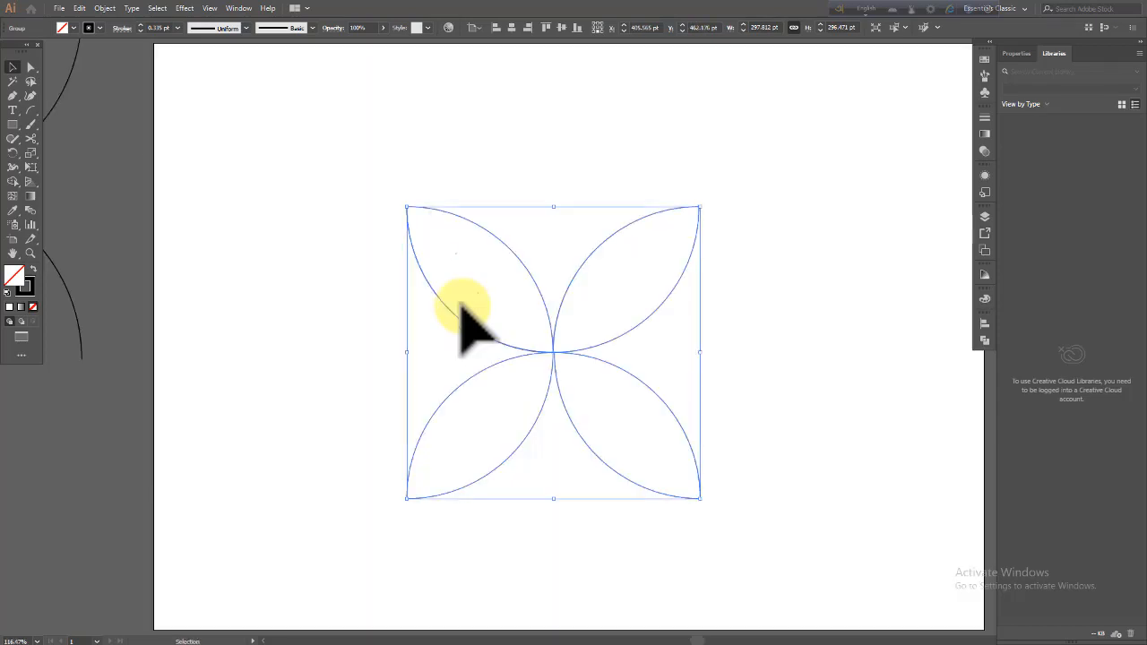
{"action": "left_click", "coordinate": [820, 334]}
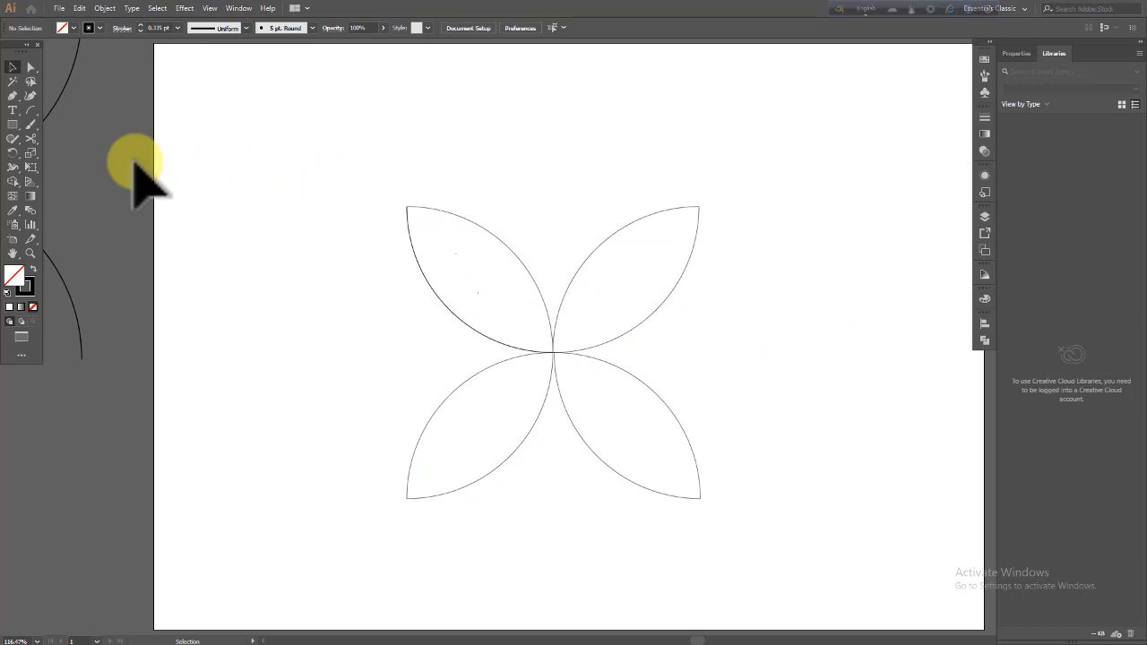
- Try concave and convex slopes in the Arc Segment Tool Options and apply an open, X Axis-based arc with a slope of about 79
{"action": "double_click", "coordinate": [31, 109]}
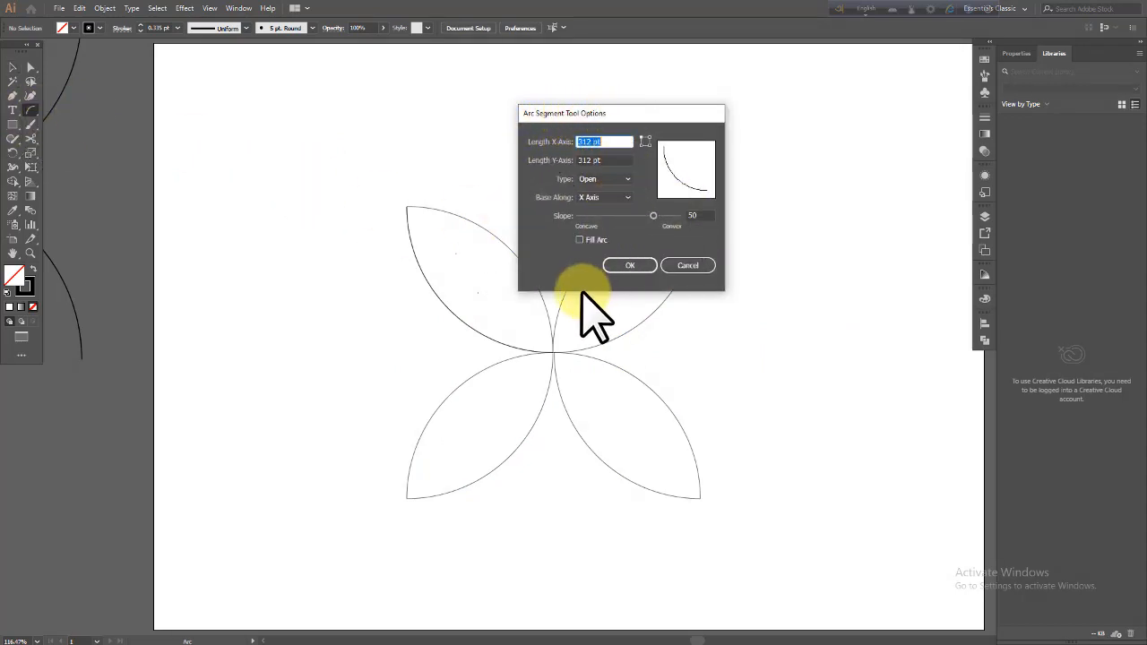
{"action": "left_click_drag", "start_coordinate": [655, 109], "coordinate": [681, 100]}
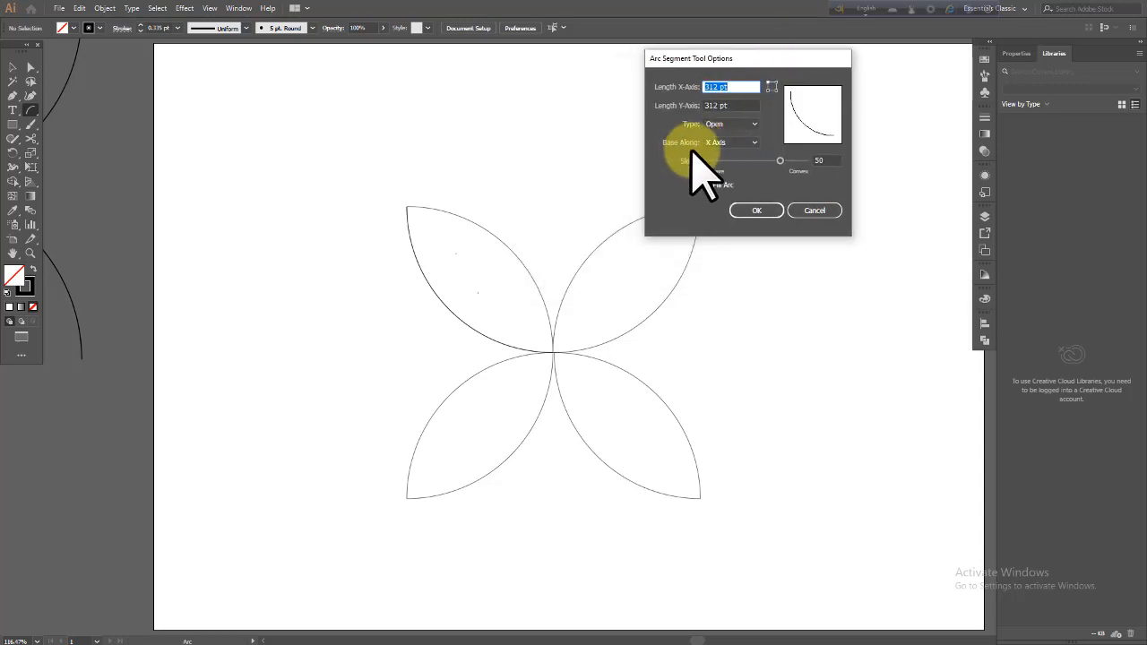
{"action": "left_click", "coordinate": [752, 143]}
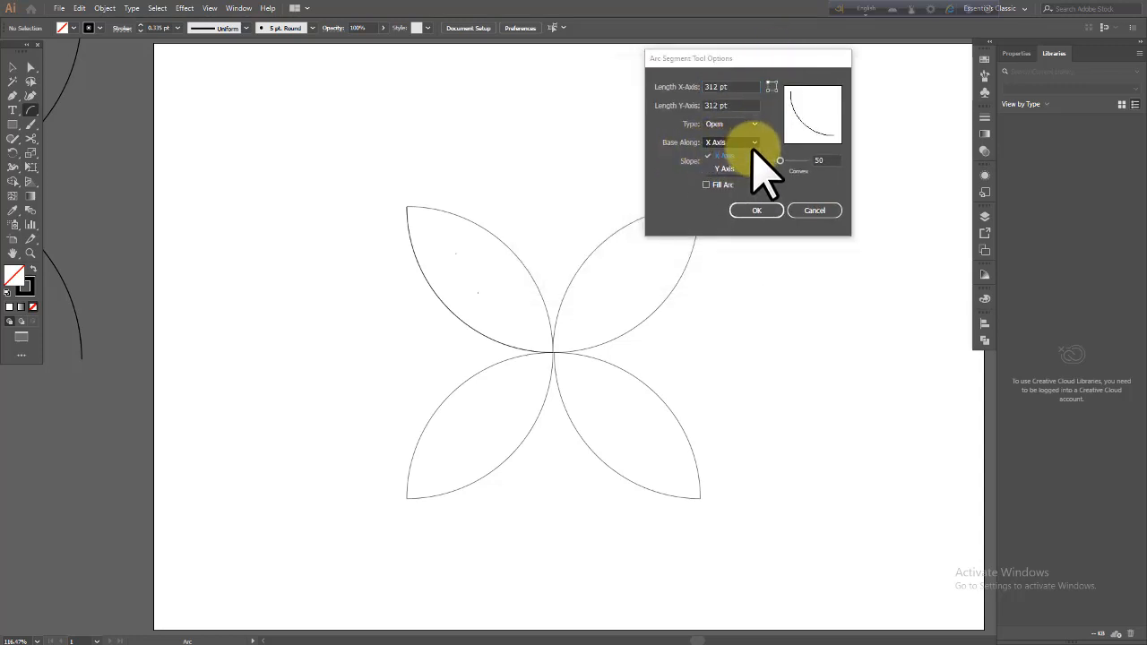
{"action": "left_click", "coordinate": [684, 177]}
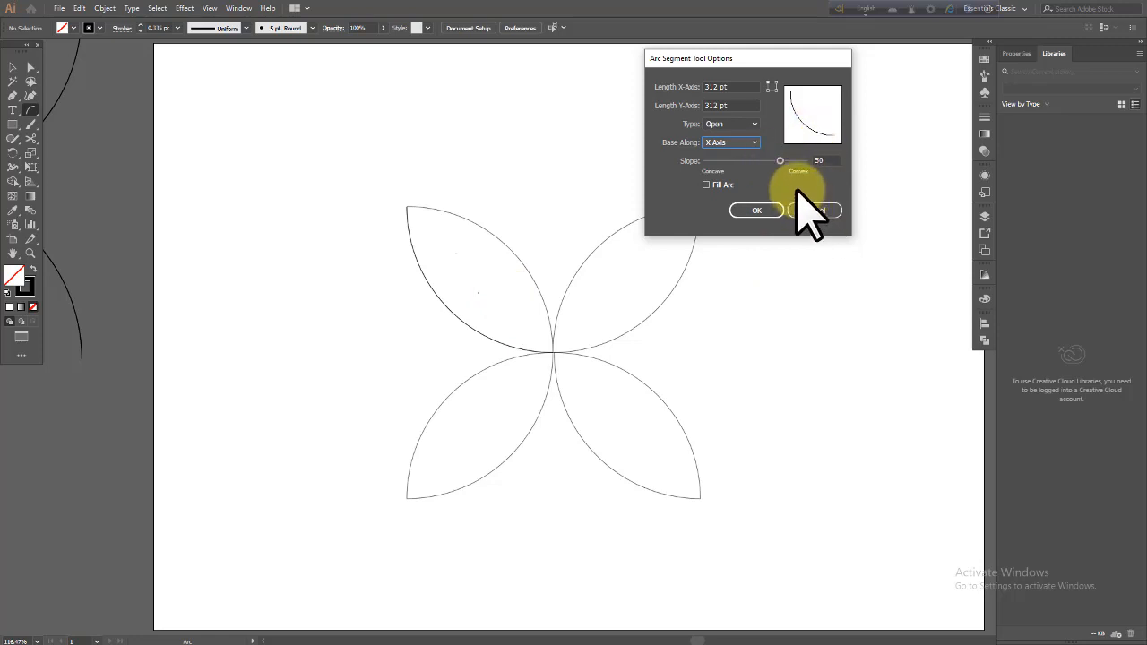
{"action": "left_click", "coordinate": [753, 161]}
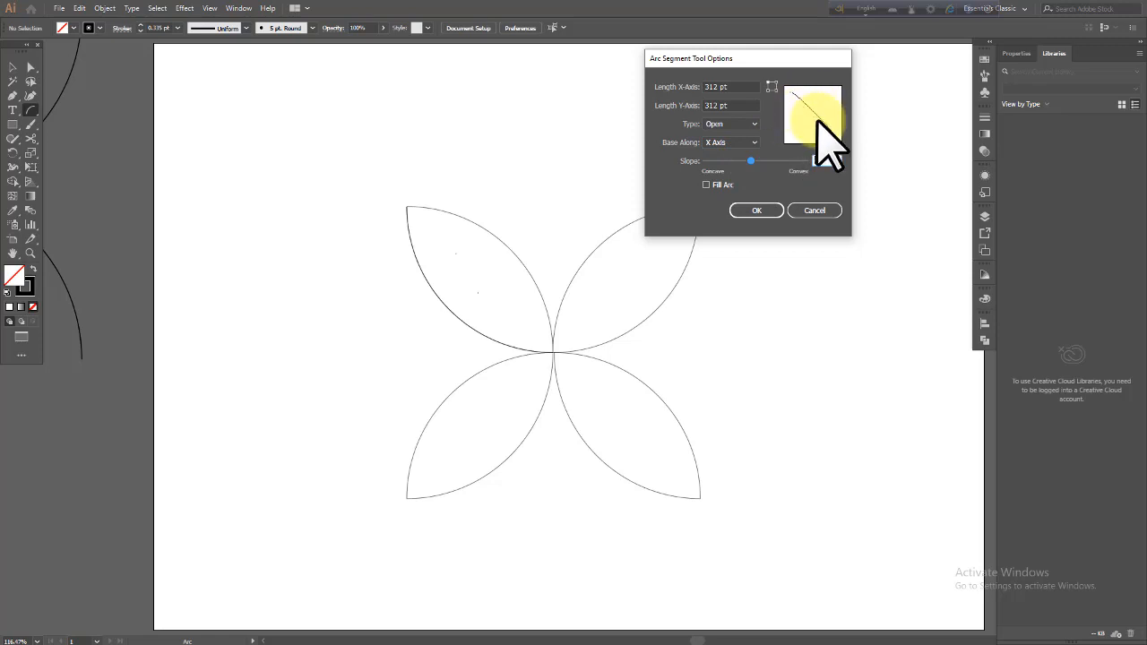
{"action": "left_click", "coordinate": [749, 162]}
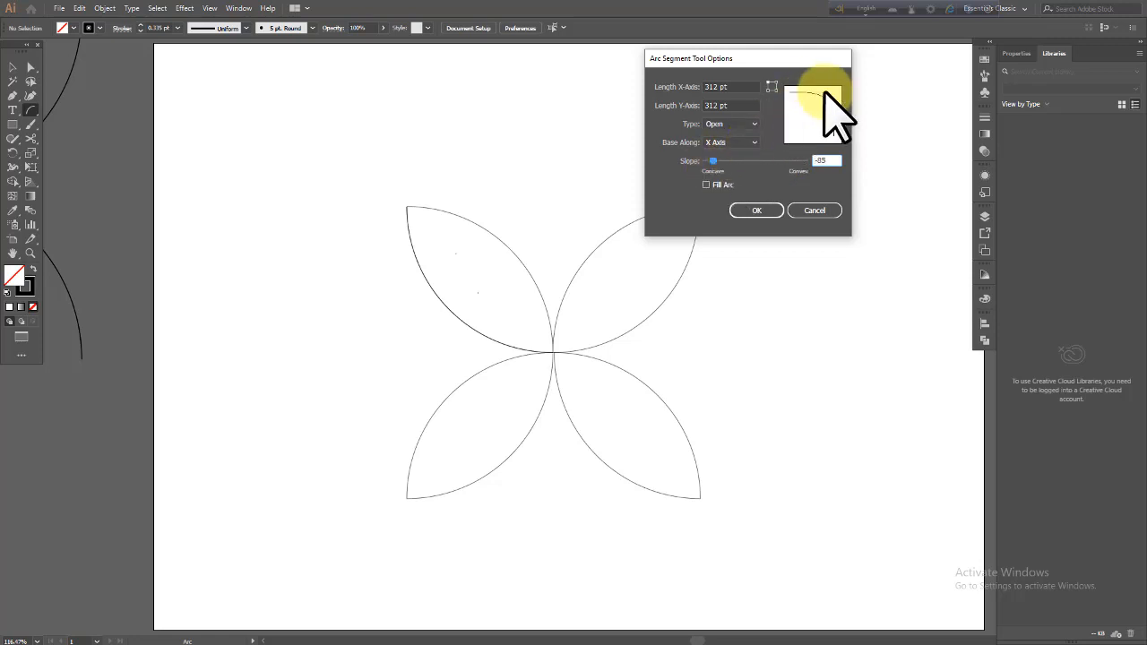
{"action": "left_click_drag", "start_coordinate": [715, 163], "coordinate": [735, 165]}
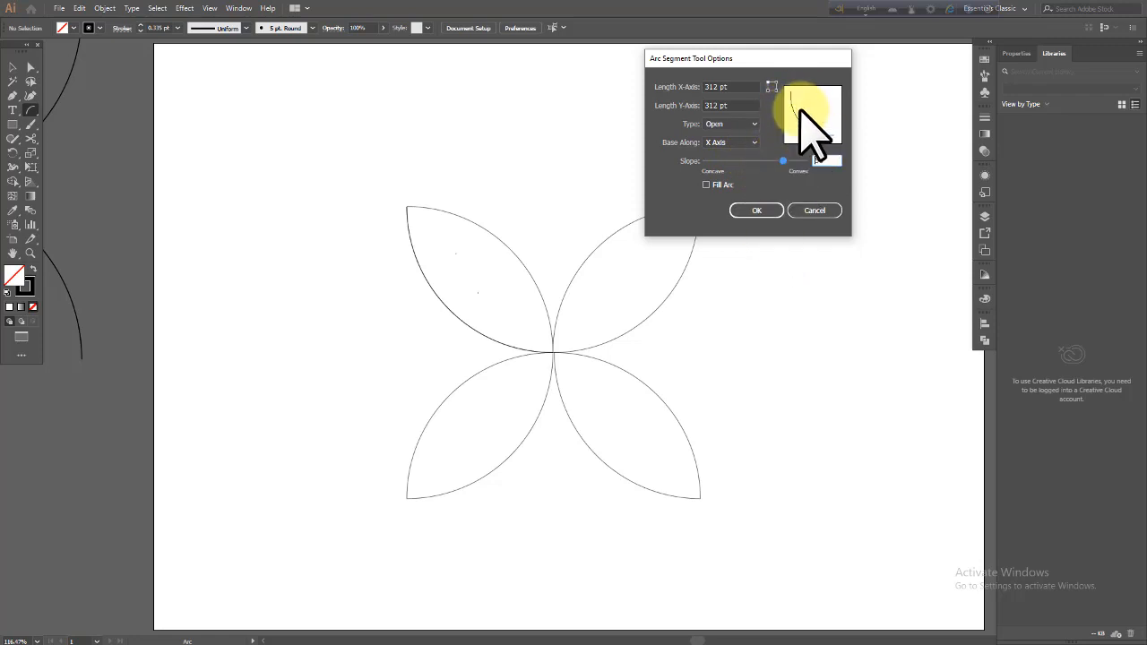
{"action": "left_click", "coordinate": [785, 162]}
{"action": "left_click_drag", "start_coordinate": [795, 162], "coordinate": [797, 127]}
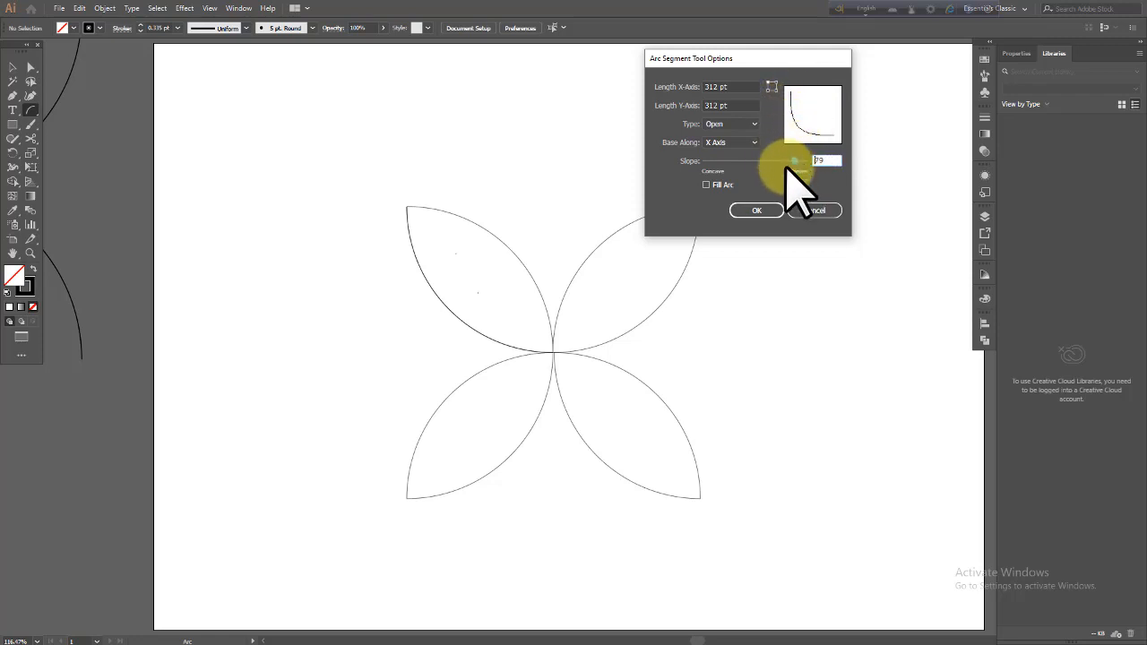
{"action": "left_click", "coordinate": [757, 211]}
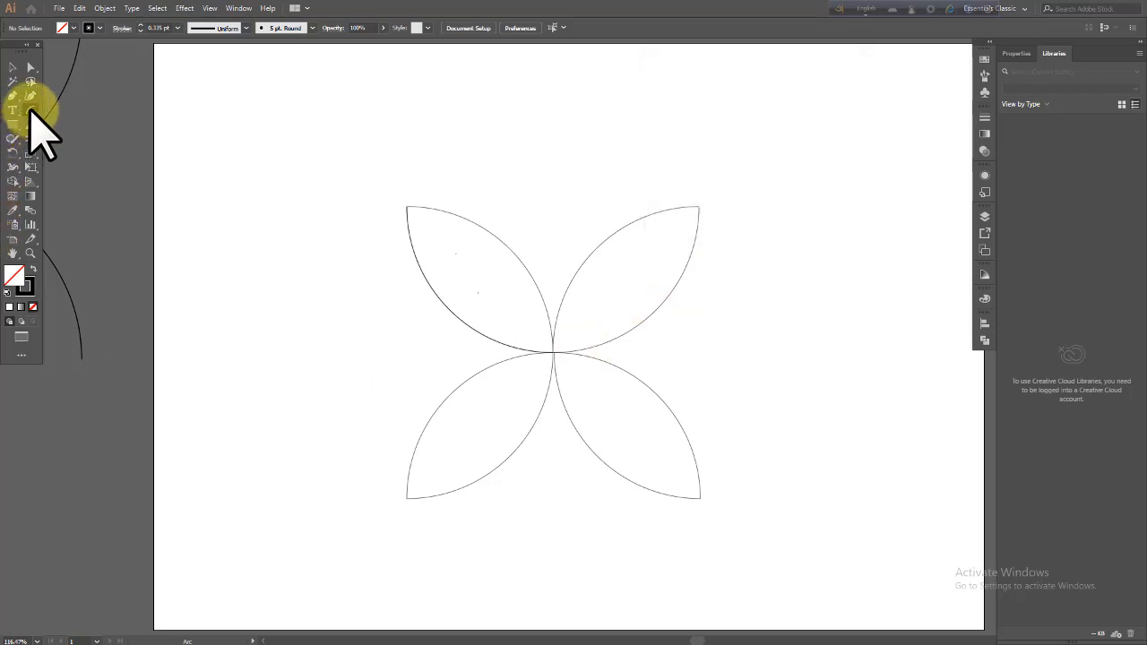
- Draw two open arcs beside the left leaves, about 141 by 154 pt and 149 by 204 pt, adjusting the second's slope to 90
{"action": "left_click_drag", "start_coordinate": [275, 266], "coordinate": [414, 418]}
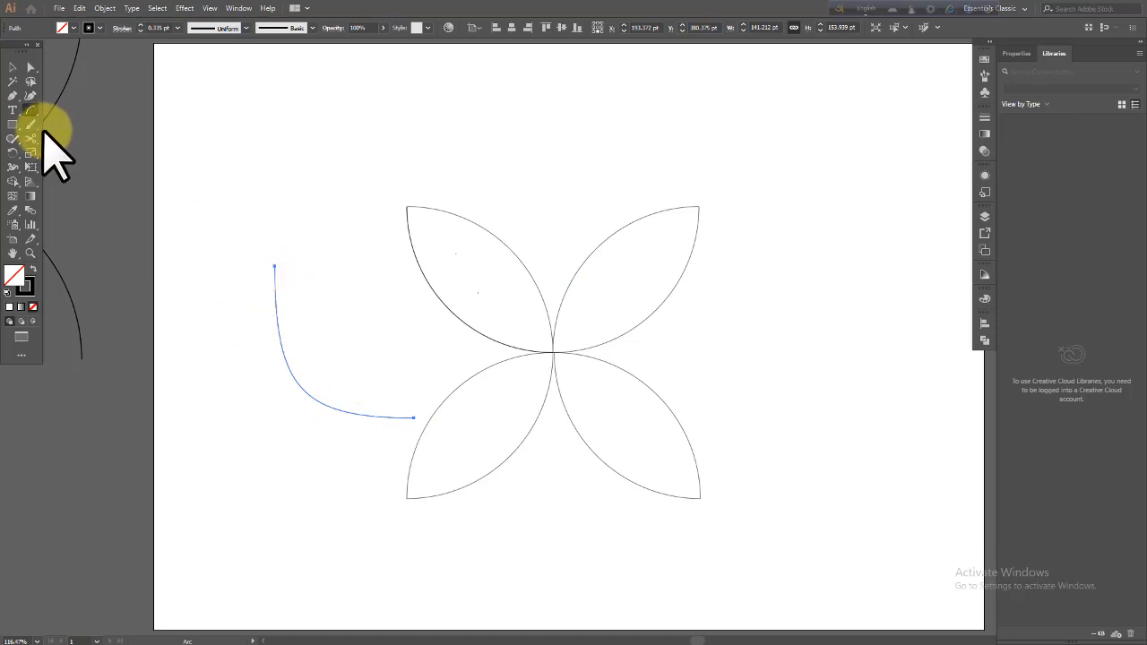
{"action": "left_click_drag", "start_coordinate": [298, 186], "coordinate": [435, 379]}
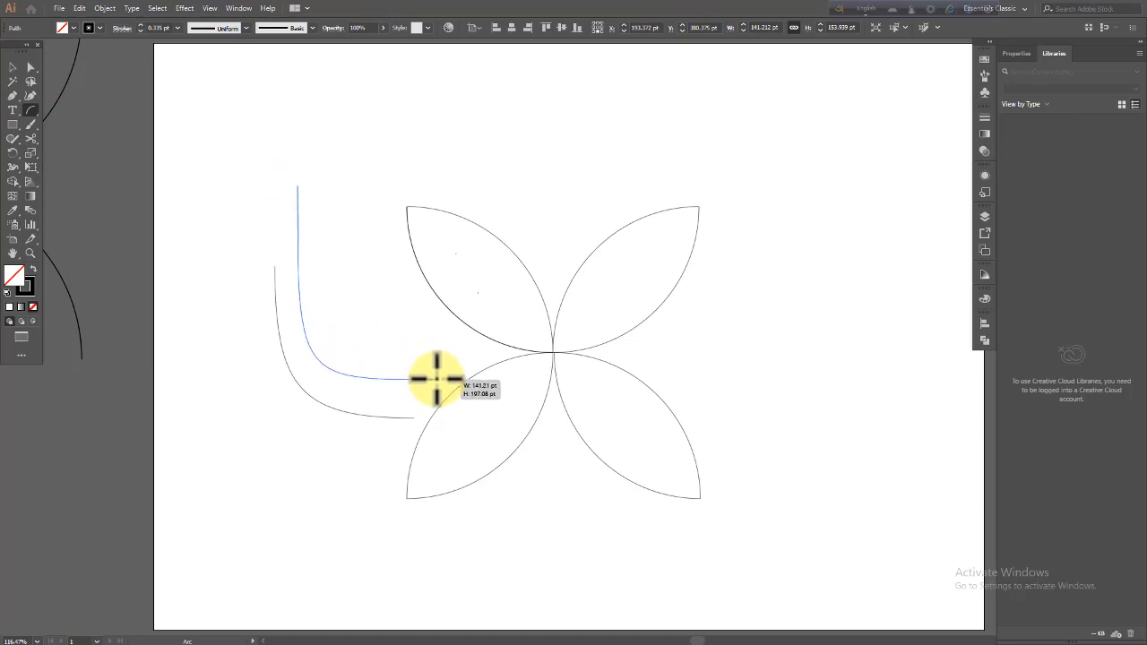
{"action": "mouse_move", "coordinate": [438, 381]}
{"action": "left_mouse_down"}
{"action": "mouse_move", "coordinate": [456, 381]}
{"action": "mouse_move", "coordinate": [448, 388]}
{"action": "left_mouse_up"}
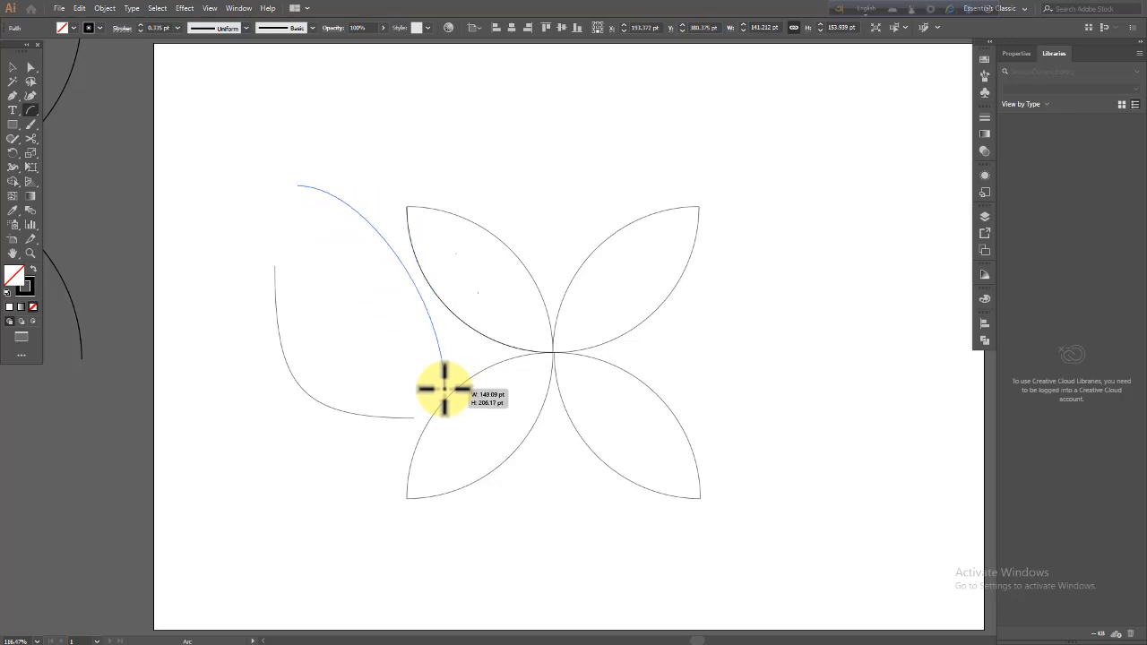
{"action": "left_click_drag", "start_coordinate": [444, 386], "coordinate": [445, 386]}
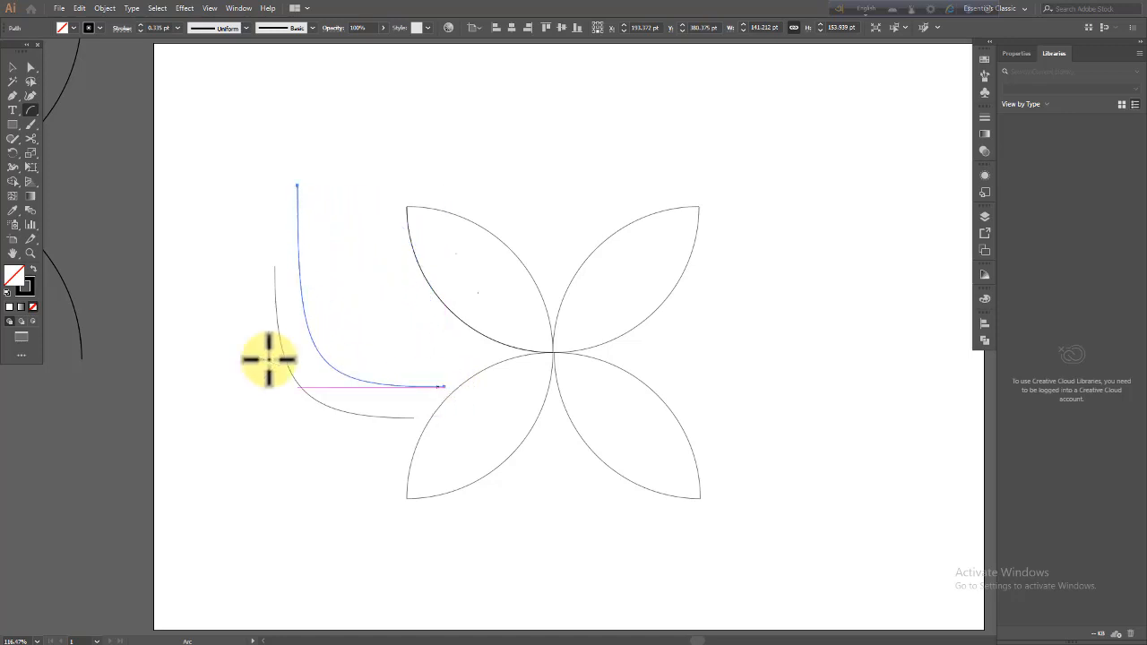
- Set the arc slope to 53 and draw an open arc about 206 by 206 pt beside the upper-right leaf
{"action": "left_click", "coordinate": [416, 213]}
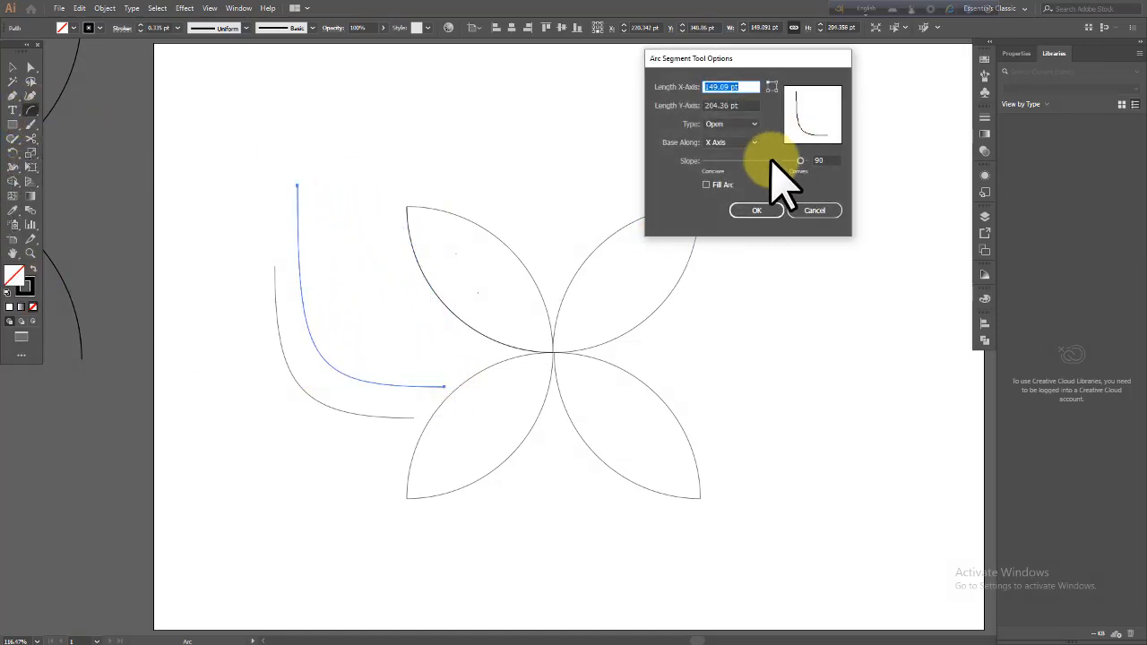
{"action": "left_click_drag", "start_coordinate": [796, 161], "coordinate": [733, 163]}
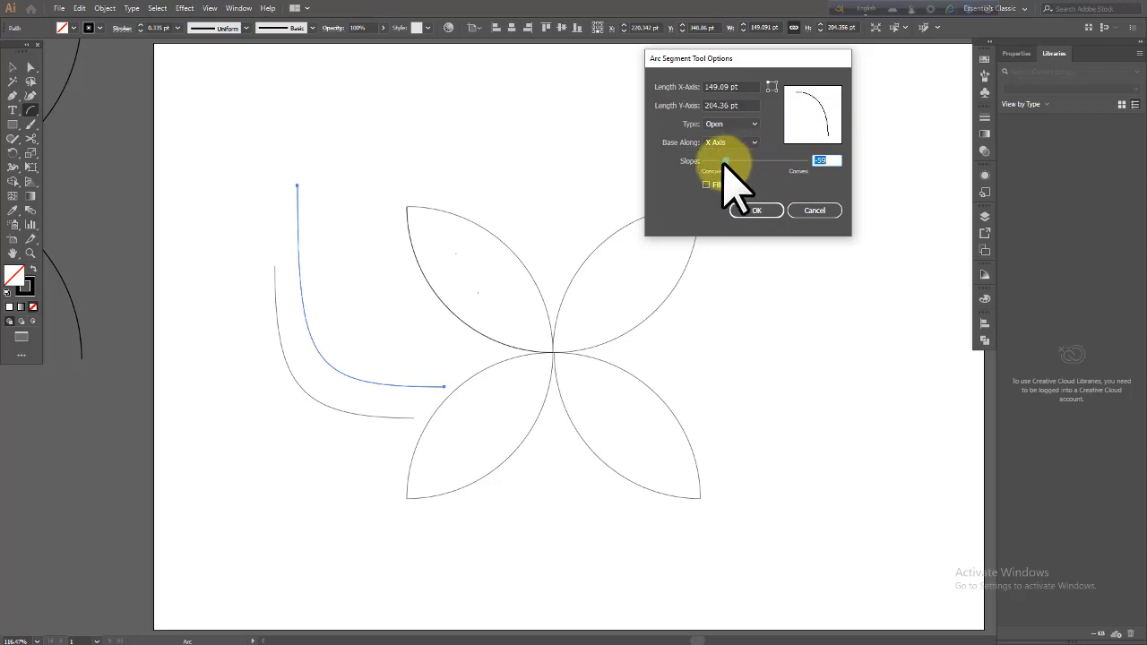
{"action": "left_click_drag", "start_coordinate": [724, 161], "coordinate": [769, 162]}
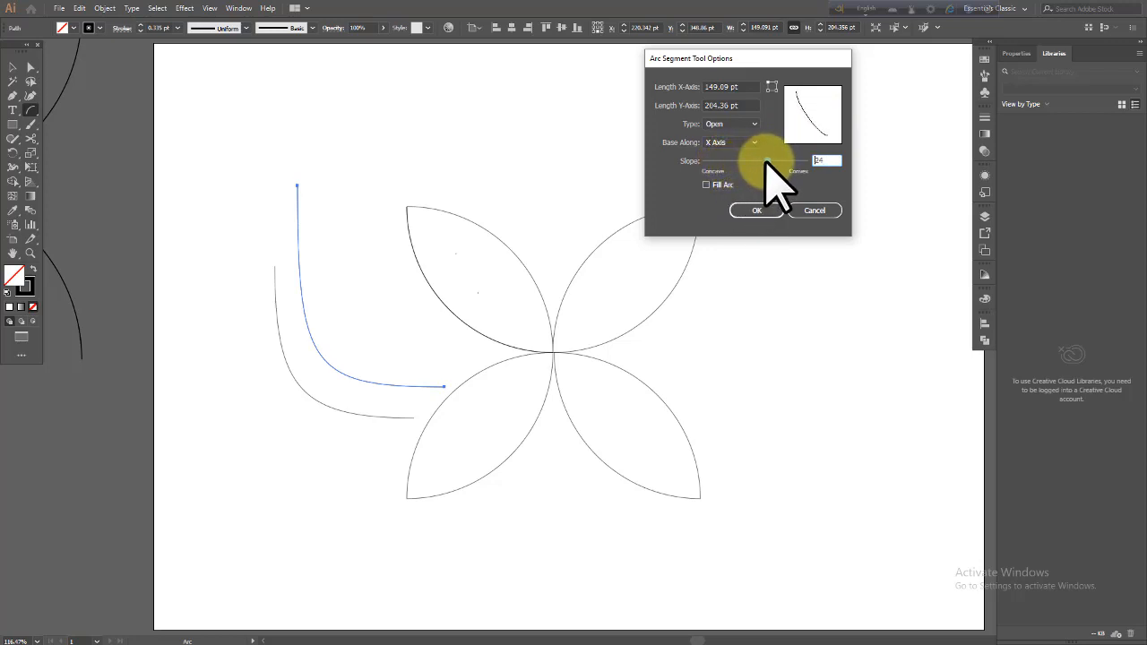
{"action": "left_click", "coordinate": [760, 209]}
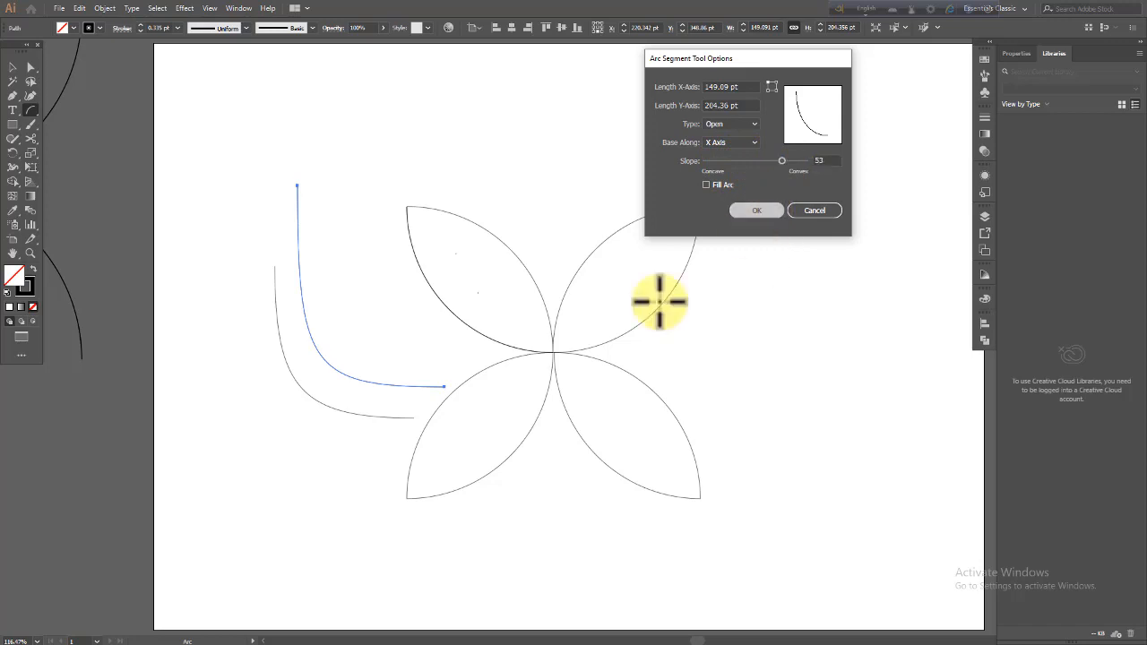
{"action": "left_click_drag", "start_coordinate": [715, 117], "coordinate": [918, 319]}
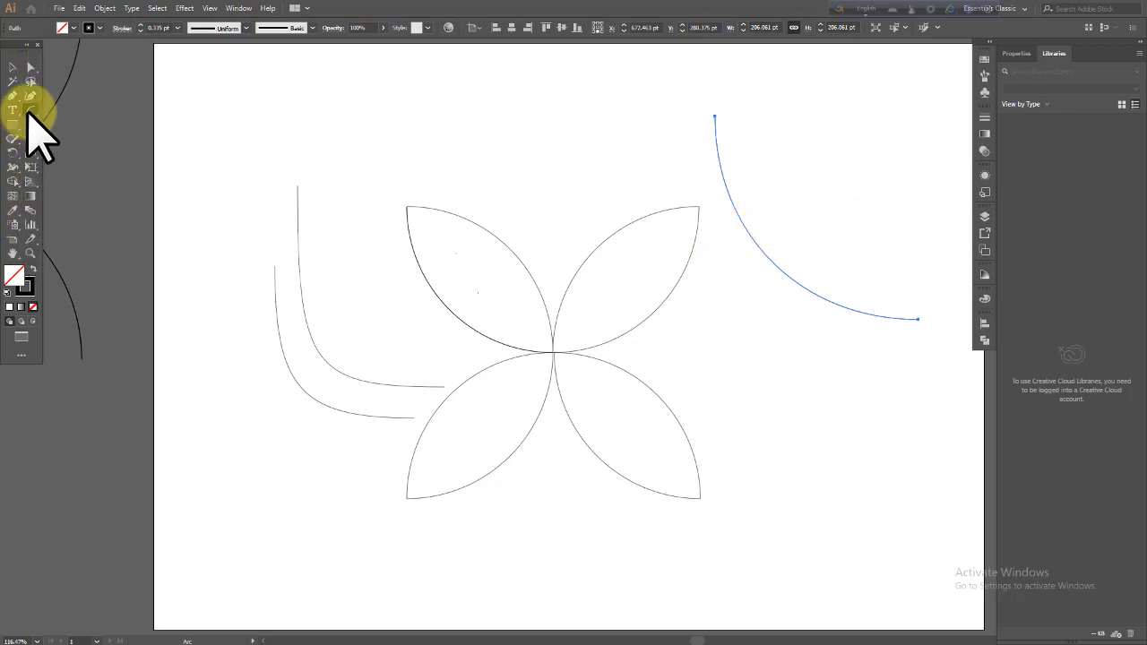
- Enable Fill Arc in the Arc Segment Tool Options and give the selected upper-right arc a green fill
{"action": "double_click", "coordinate": [29, 110]}
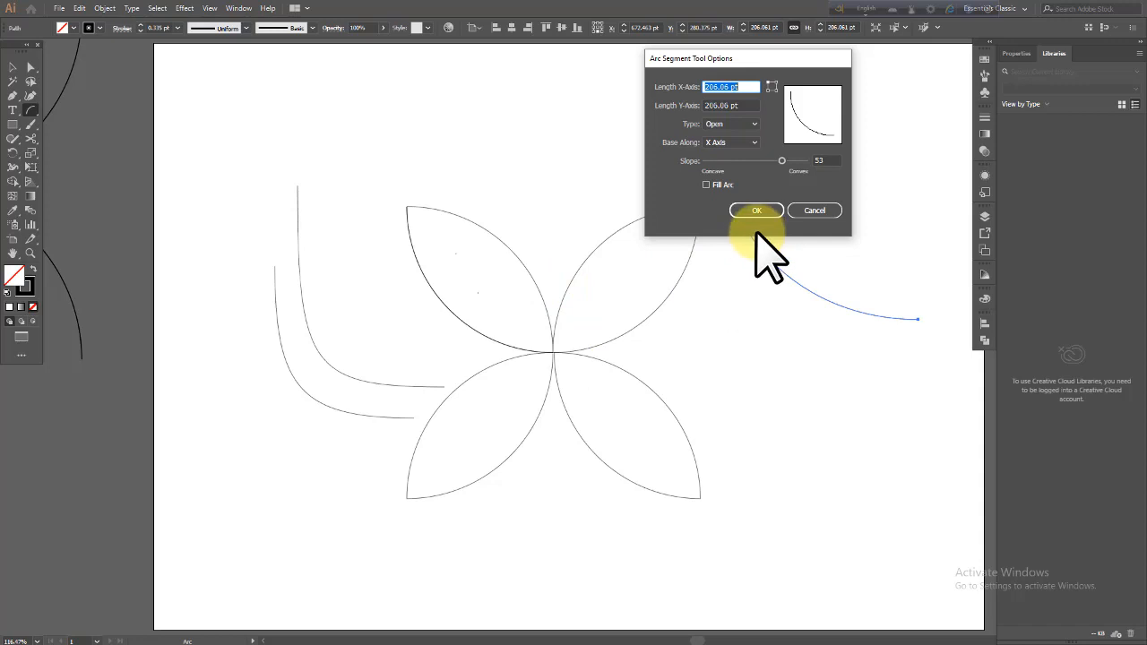
{"action": "left_click", "coordinate": [707, 185]}
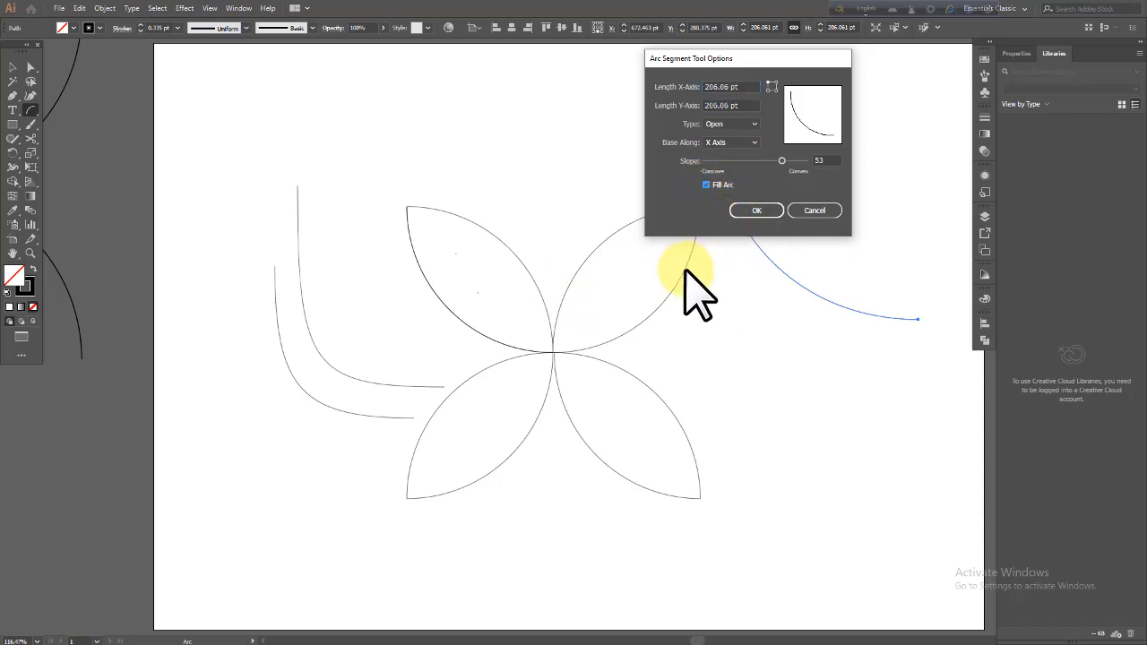
{"action": "left_click", "coordinate": [757, 211]}
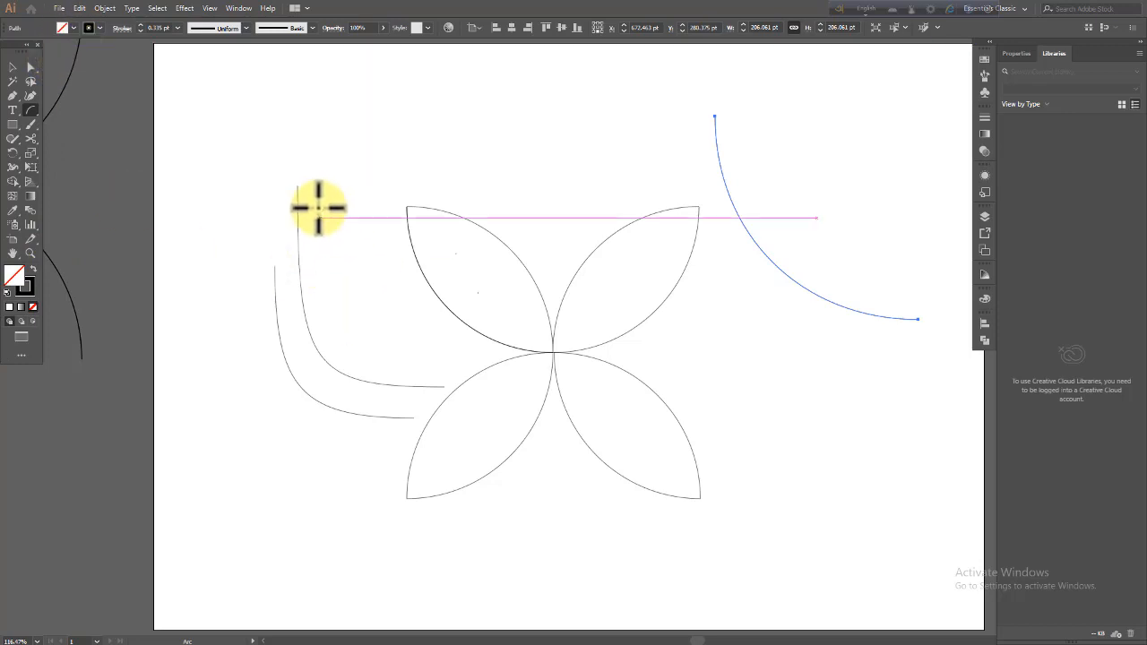
{"action": "left_click", "coordinate": [74, 27]}
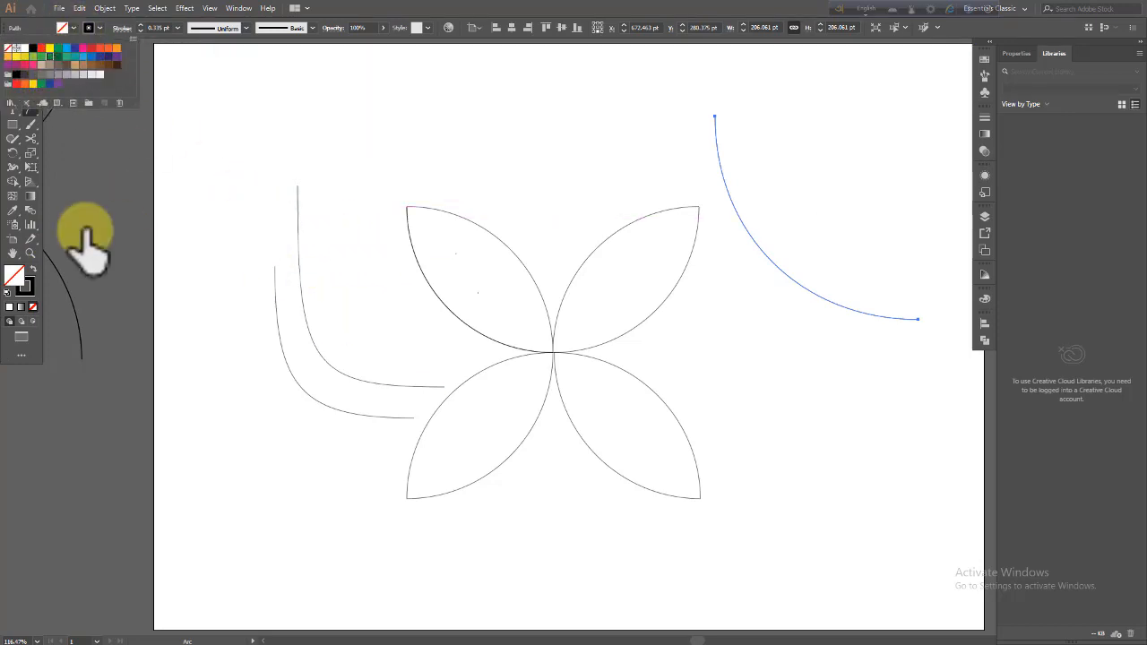
{"action": "left_click", "coordinate": [50, 57]}
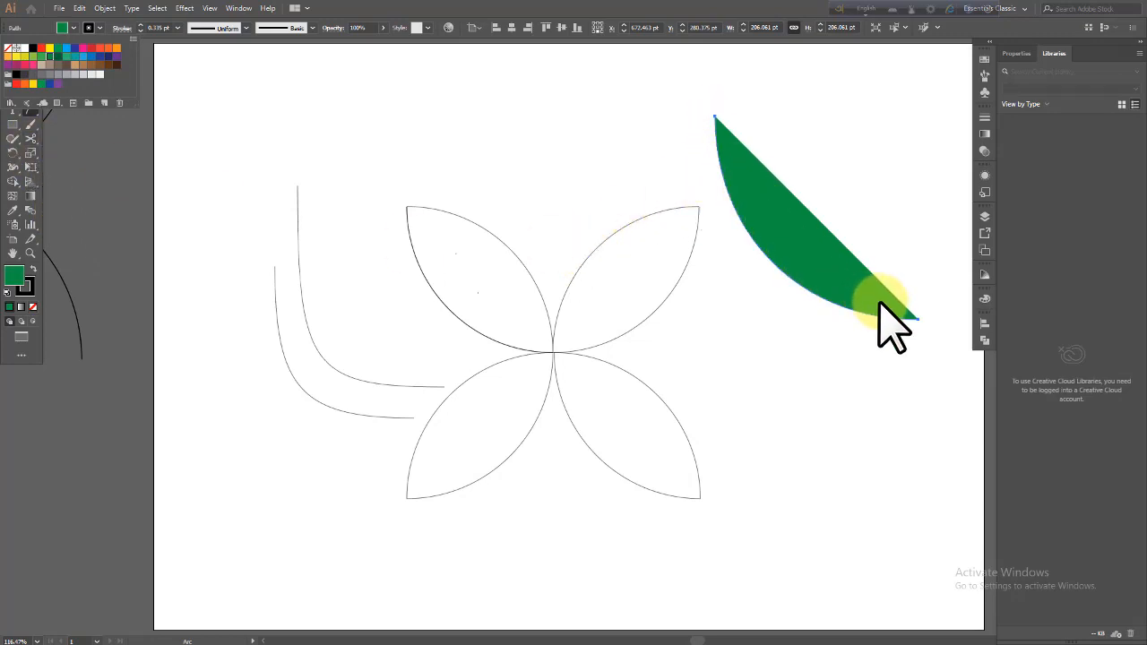
- Set the arc type to Closed and draw a green-filled closed arc about 253 by 310 pt over the left leaves
{"action": "double_click", "coordinate": [31, 109]}
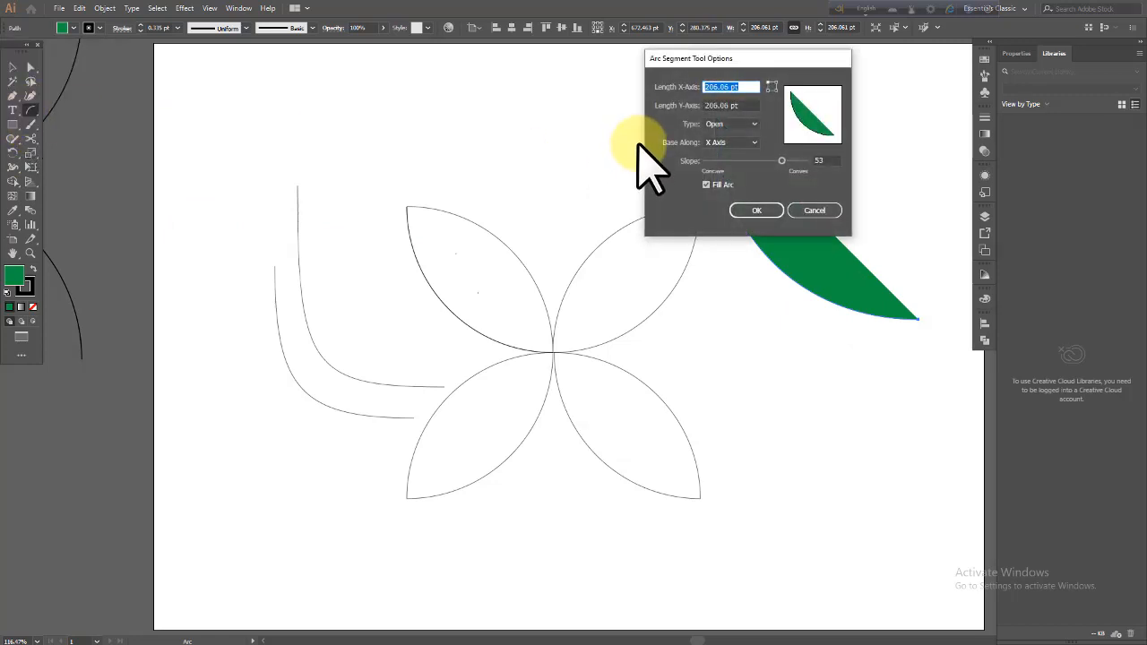
{"action": "left_click", "coordinate": [751, 125]}
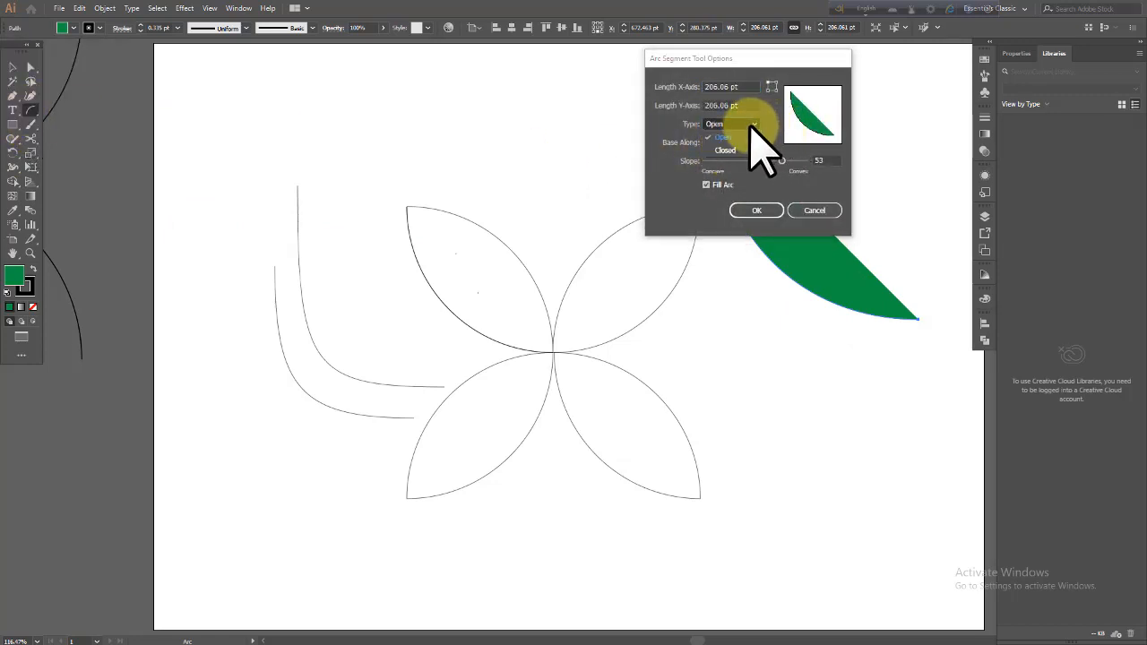
{"action": "left_click", "coordinate": [730, 151]}
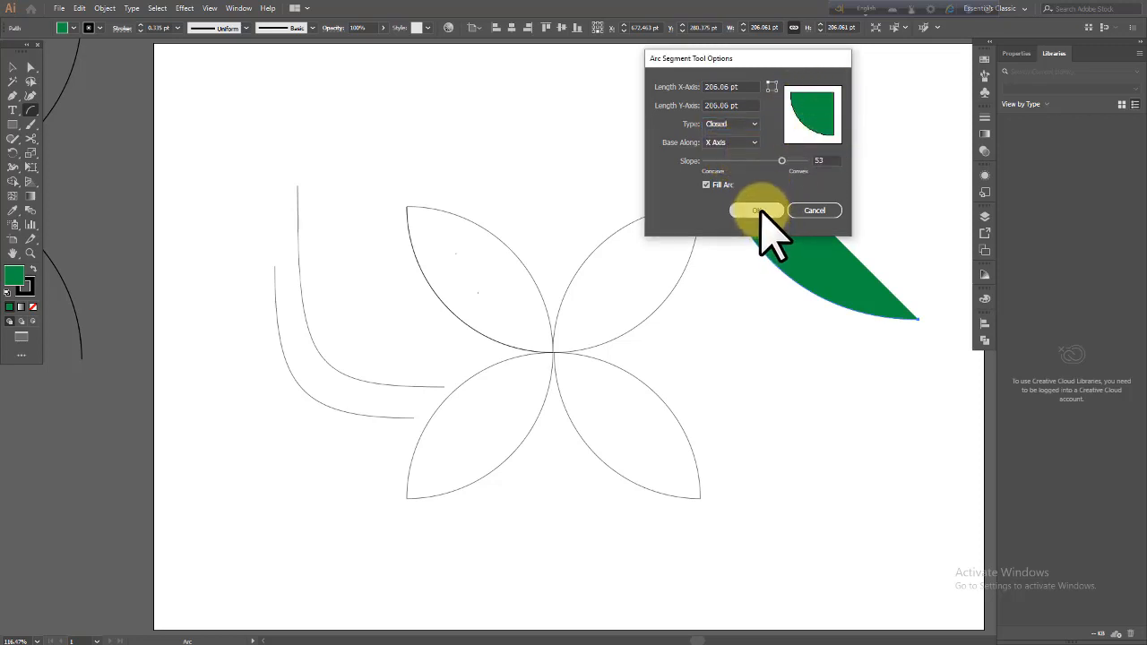
{"action": "left_click", "coordinate": [758, 211]}
{"action": "left_click_drag", "start_coordinate": [215, 248], "coordinate": [465, 553]}
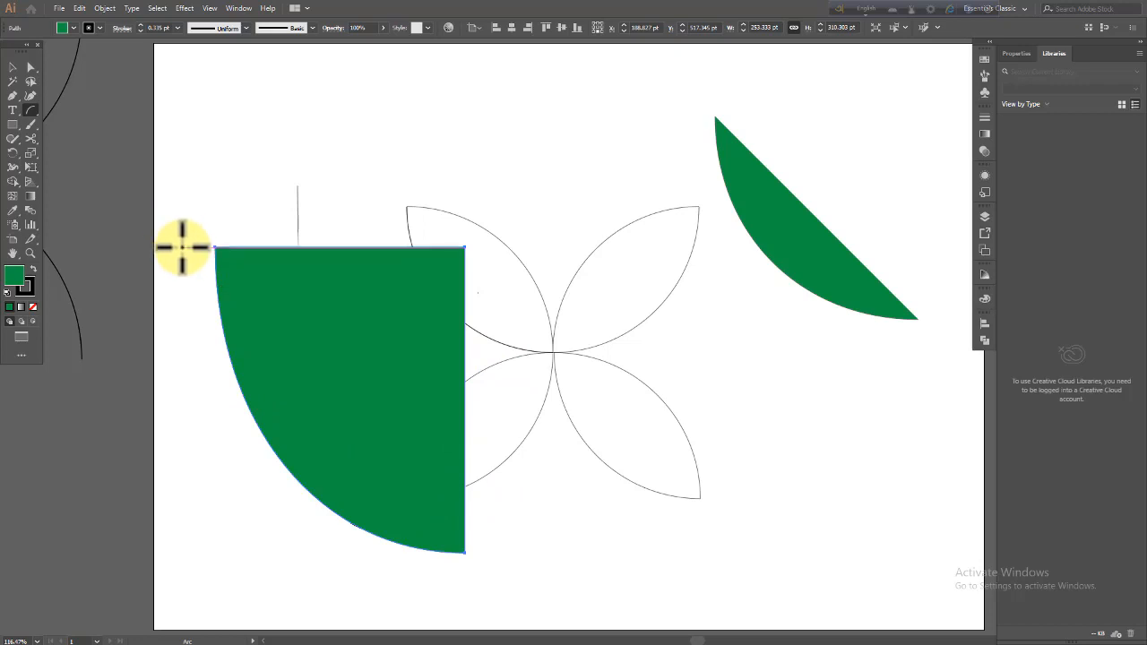
- Disable Fill Arc and draw an unfilled closed arc about 142 by 219 pt beside the lower-right leaf
{"action": "double_click", "coordinate": [31, 109]}
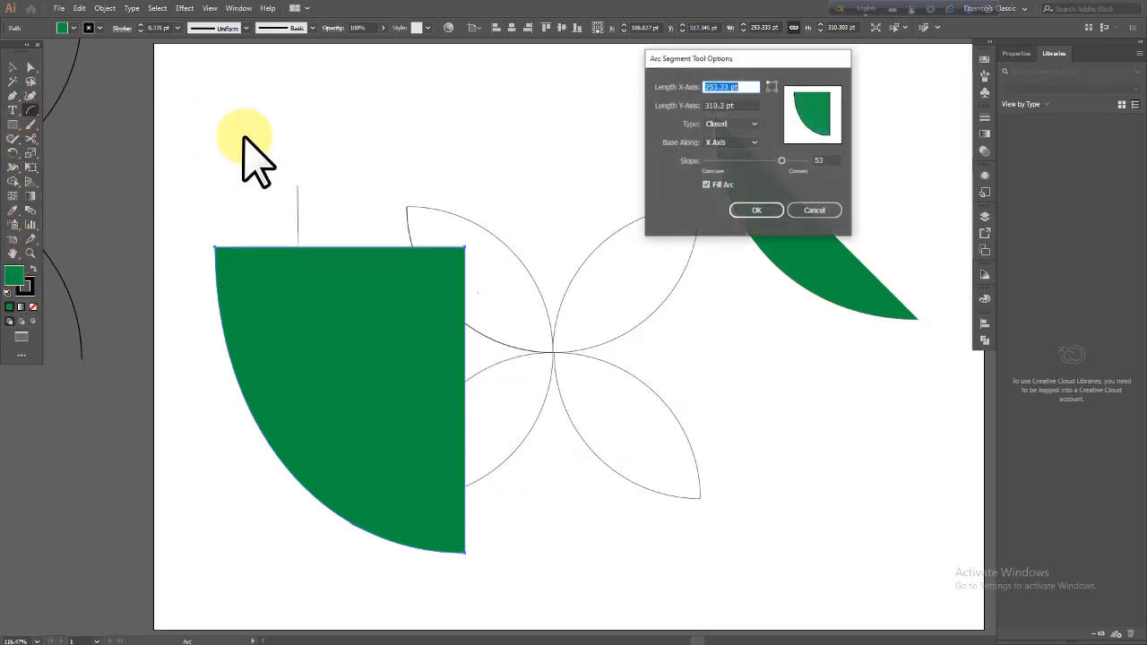
{"action": "left_click", "coordinate": [706, 184]}
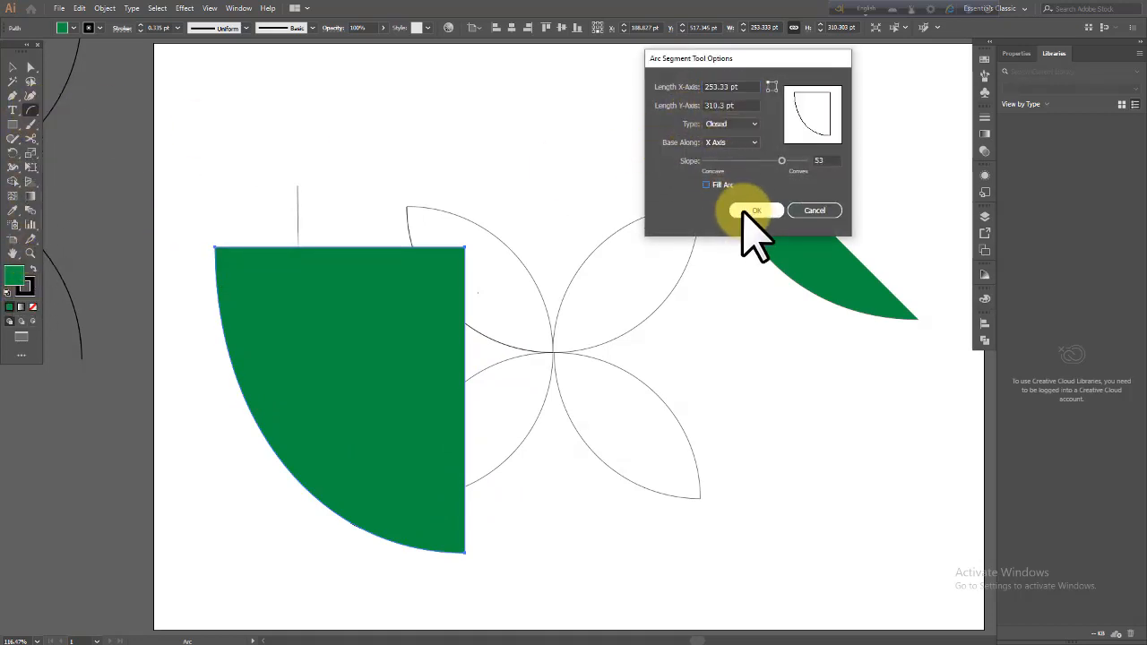
{"action": "left_click", "coordinate": [755, 209]}
{"action": "left_click_drag", "start_coordinate": [741, 341], "coordinate": [881, 557]}
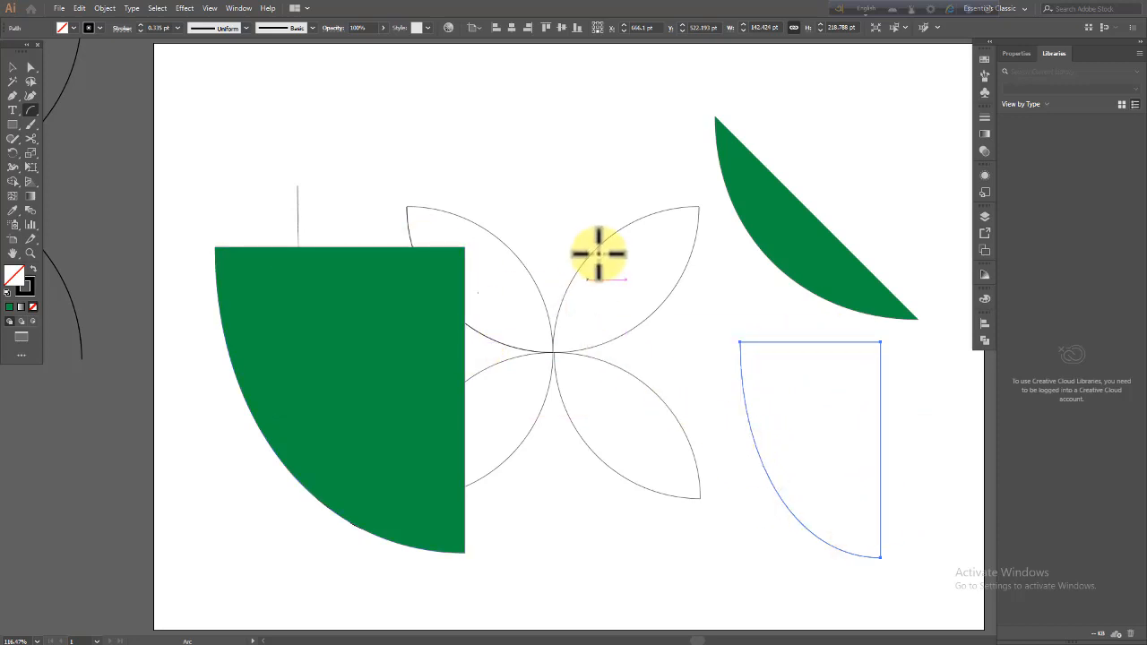
- Delete the large green closed arc and the green-filled open arc
{"action": "left_click", "coordinate": [16, 65]}
{"action": "left_click", "coordinate": [300, 356]}
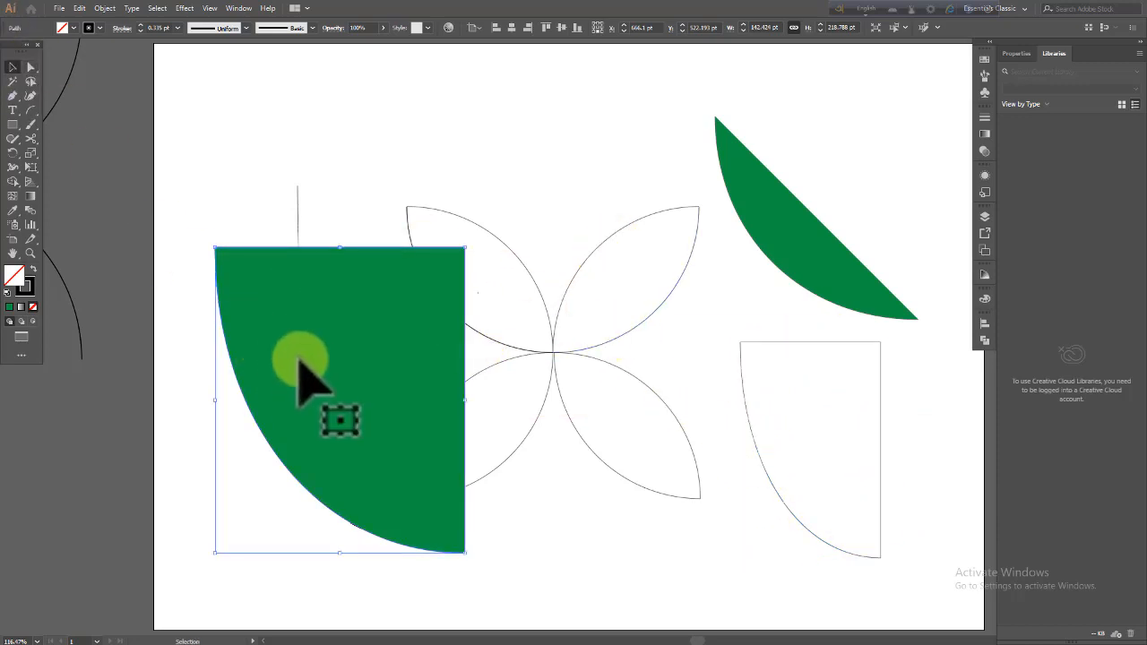
{"action": "key", "text": "Delete"}
{"action": "left_click", "coordinate": [769, 260]}
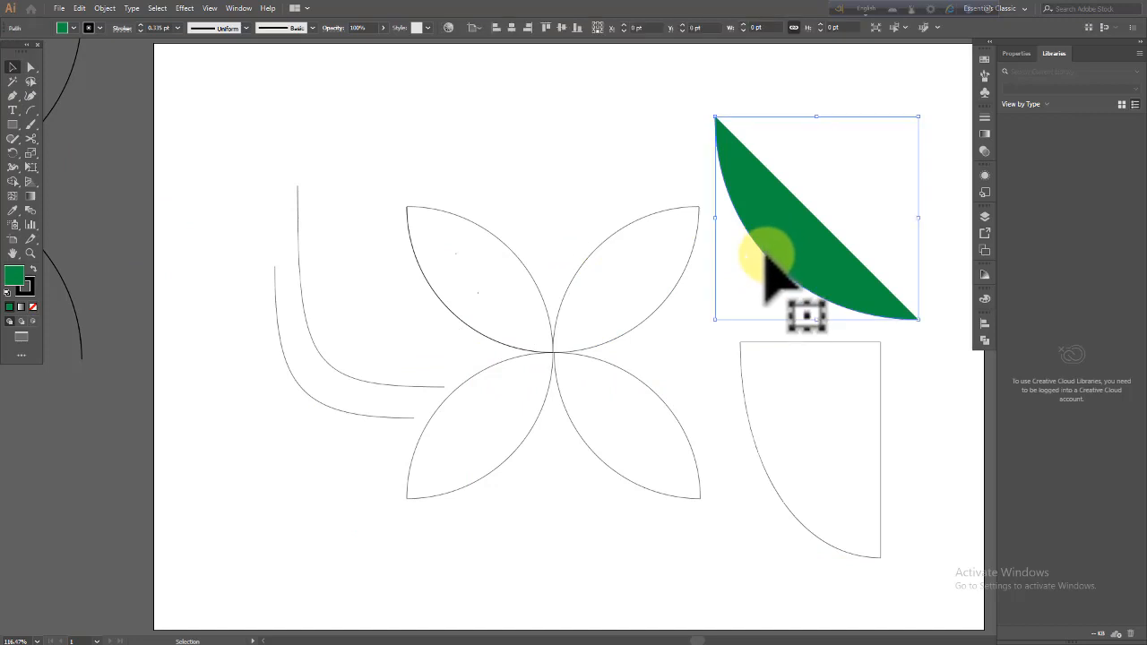
{"action": "key", "text": "Delete"}
{"action": "left_click", "coordinate": [31, 110]}
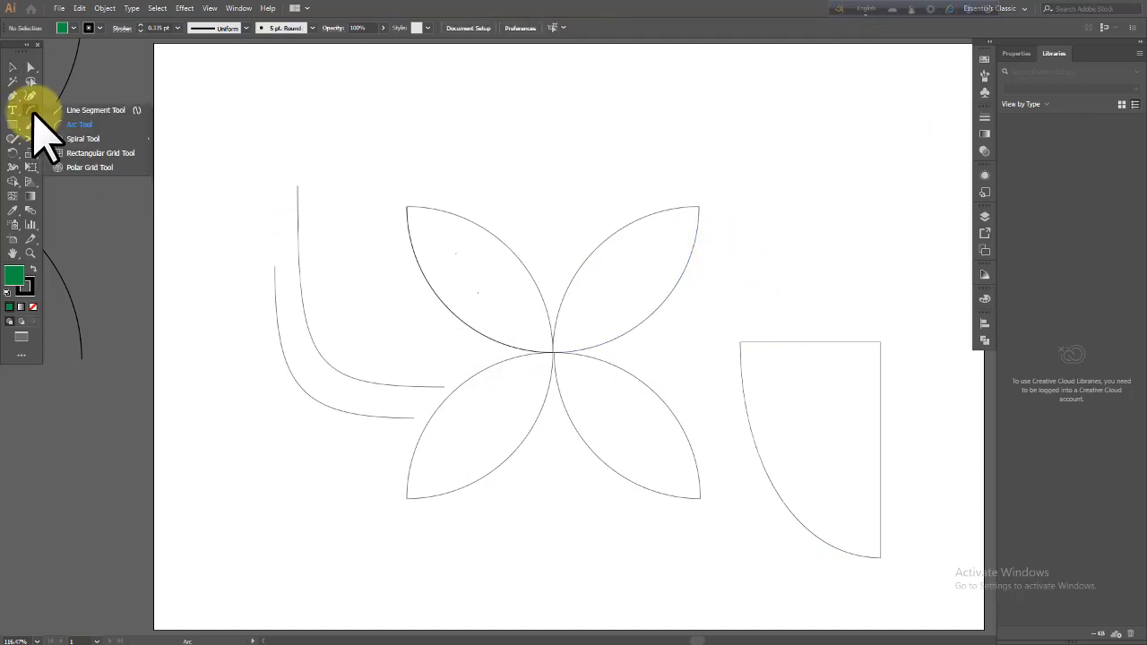
{"action": "left_click", "coordinate": [81, 125]}
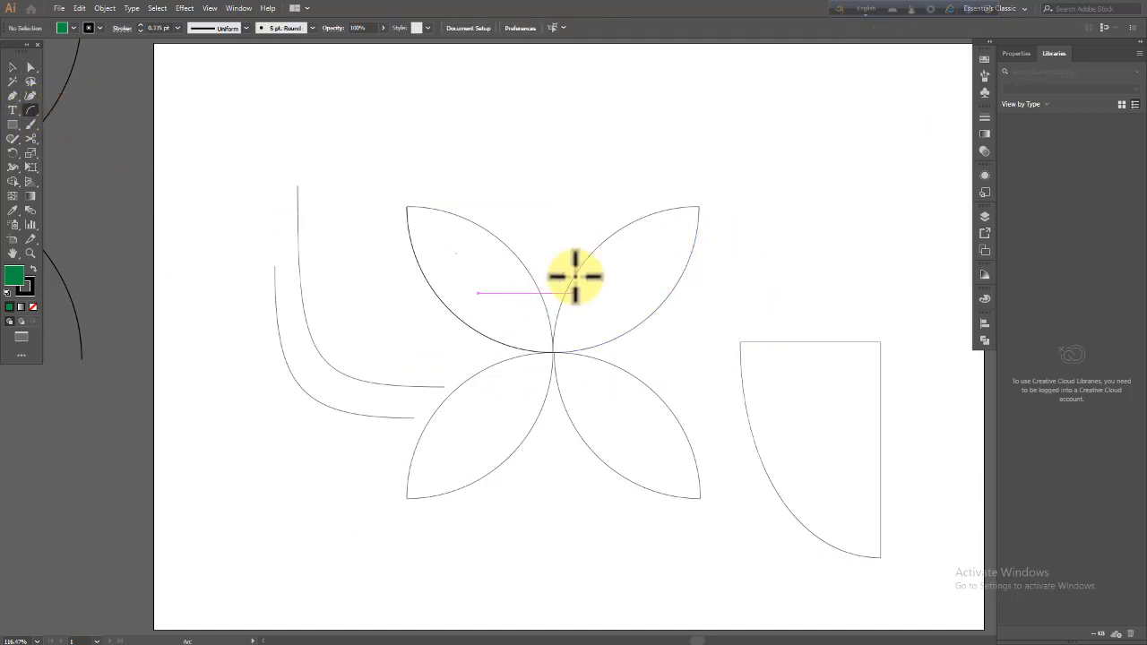
{"action": "left_click", "coordinate": [564, 236]}
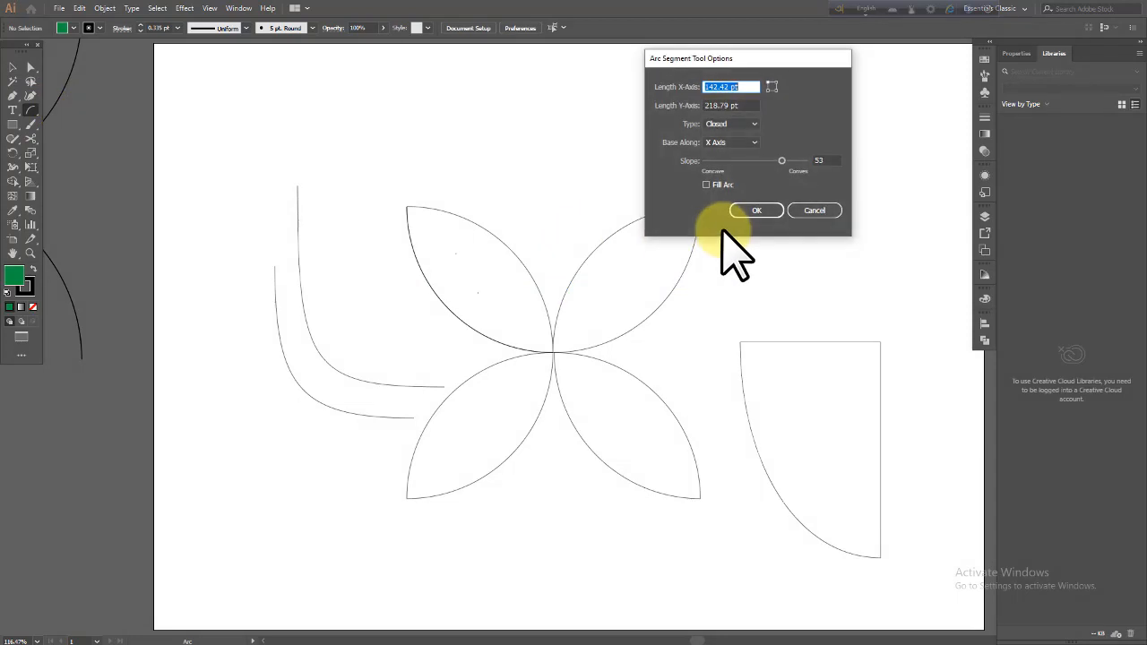
{"action": "left_click", "coordinate": [706, 184]}
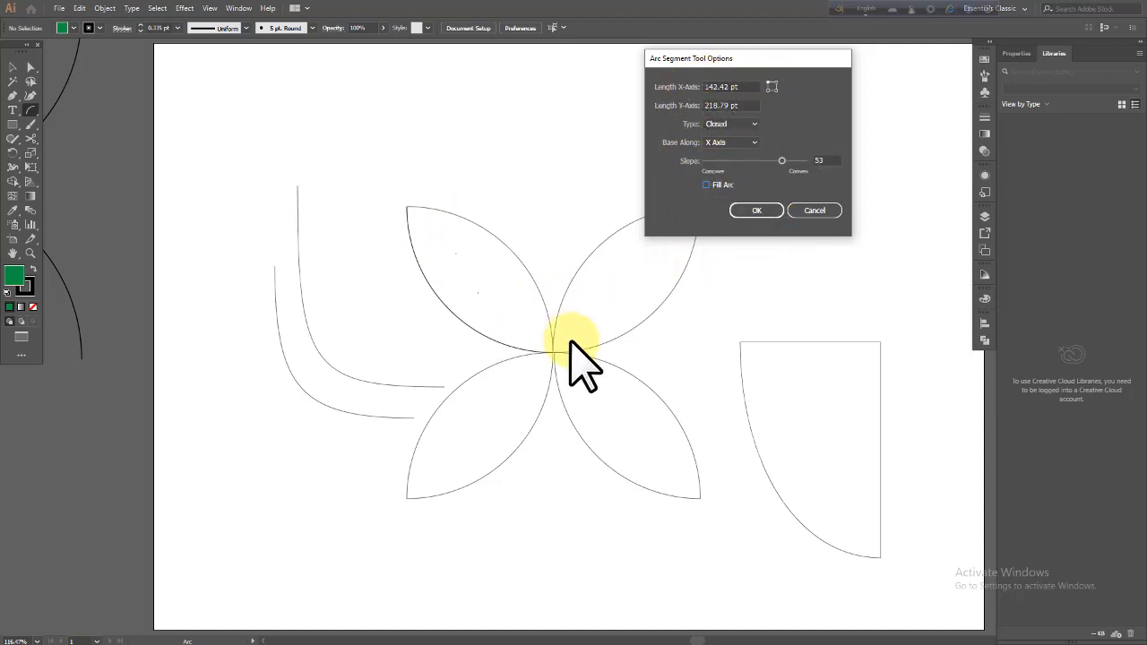
{"action": "left_click", "coordinate": [814, 211]}
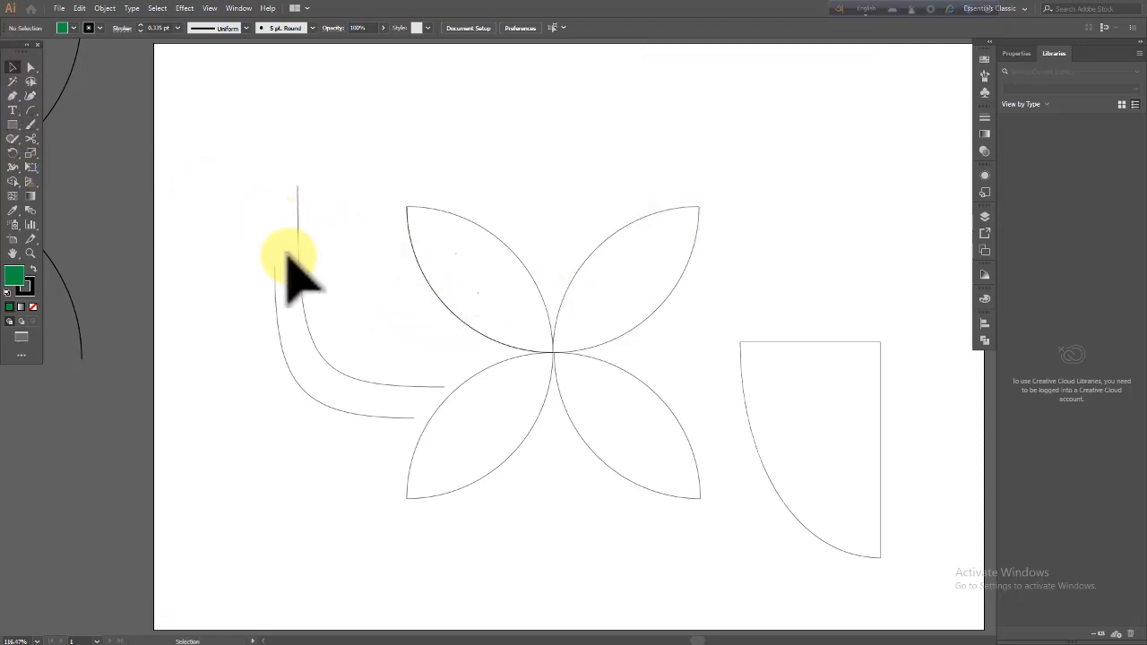
- Delete the two open curves left of the four-leaf shape and the unfilled closed arc on its right
{"action": "left_click_drag", "start_coordinate": [269, 210], "coordinate": [365, 421]}
{"action": "key", "text": "Delete"}
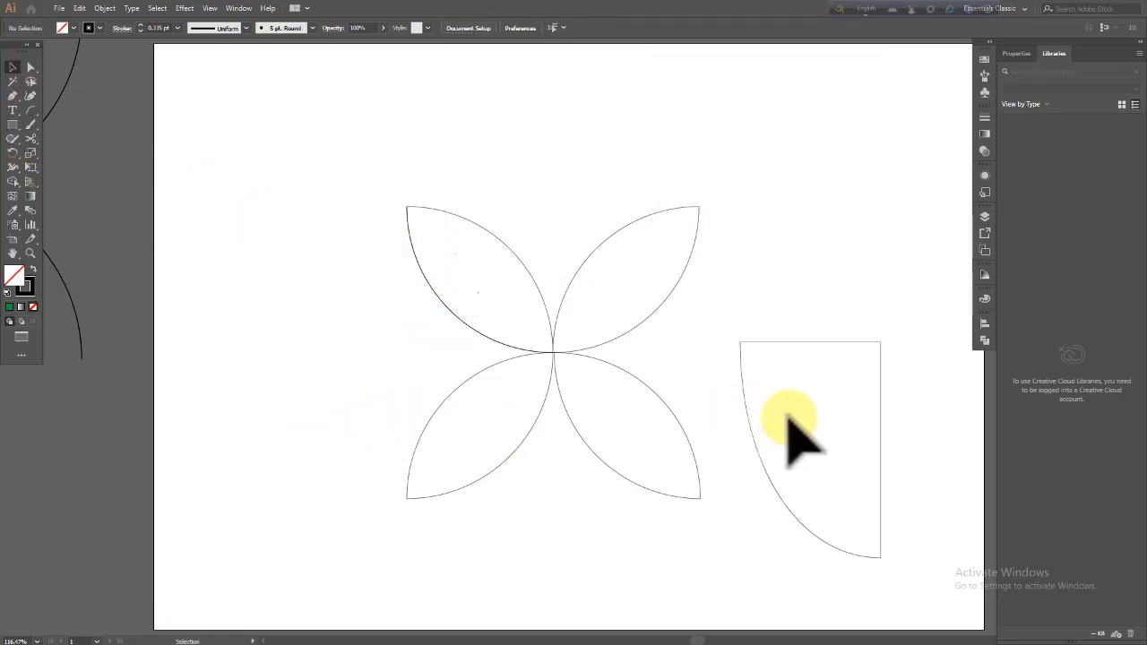
{"action": "left_click_drag", "start_coordinate": [768, 303], "coordinate": [914, 581]}
{"action": "key", "text": "Delete"}
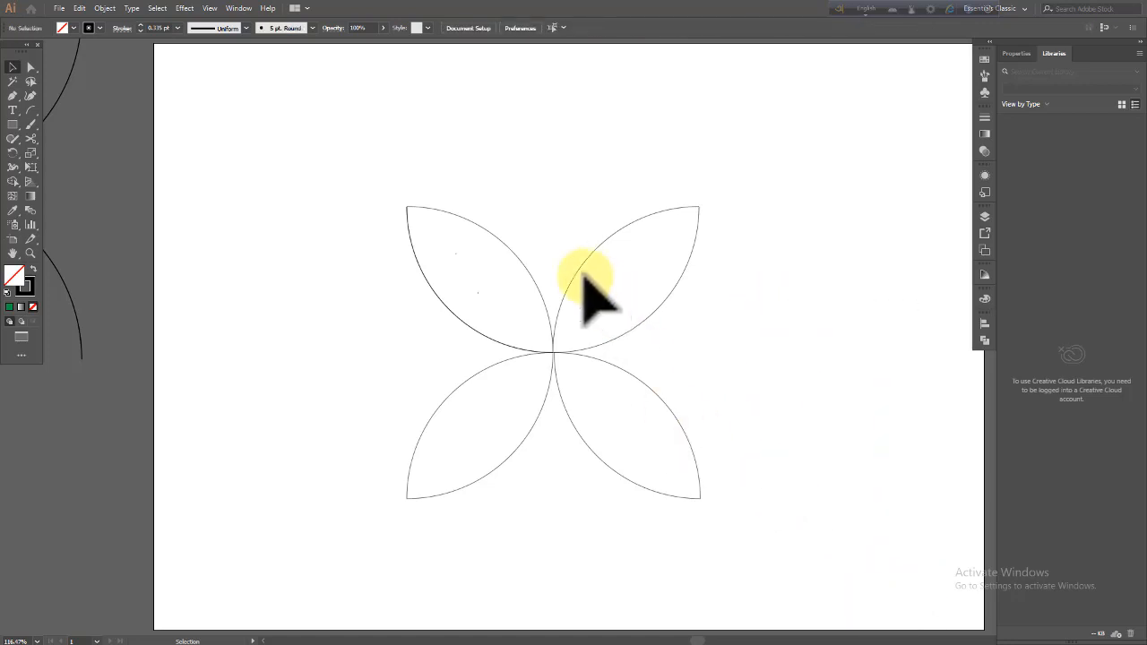
- Ungroup the four-leaf shape and move its two upper leaves away to the left
{"action": "left_click", "coordinate": [654, 318]}
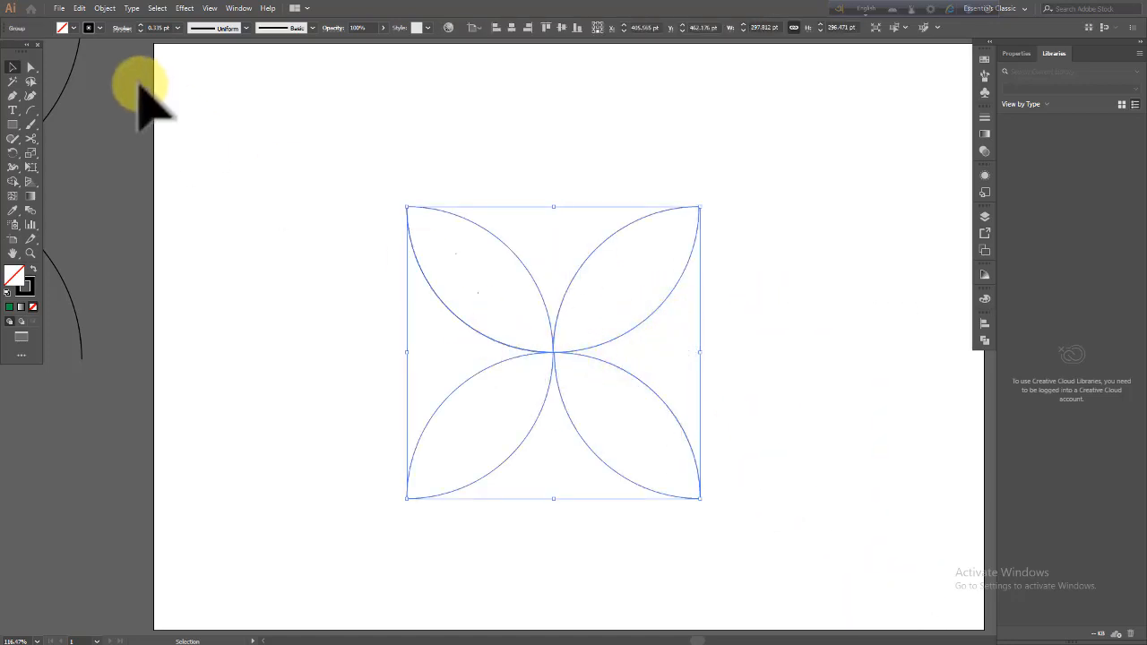
{"action": "left_click", "coordinate": [102, 8]}
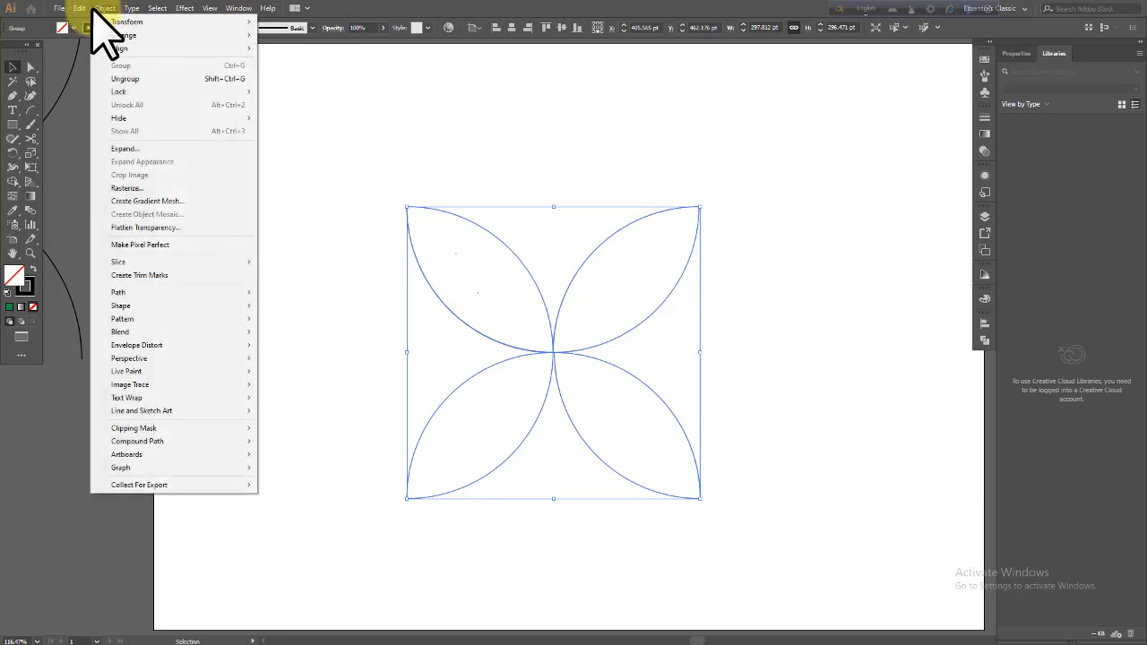
{"action": "left_click", "coordinate": [134, 78]}
{"action": "left_click_drag", "start_coordinate": [528, 217], "coordinate": [280, 326]}
{"action": "left_click_drag", "start_coordinate": [483, 300], "coordinate": [600, 493]}
- Delete the lower-right leaf and undo the deletion
{"action": "left_click_drag", "start_coordinate": [409, 263], "coordinate": [680, 484]}
{"action": "key", "text": "Delete"}
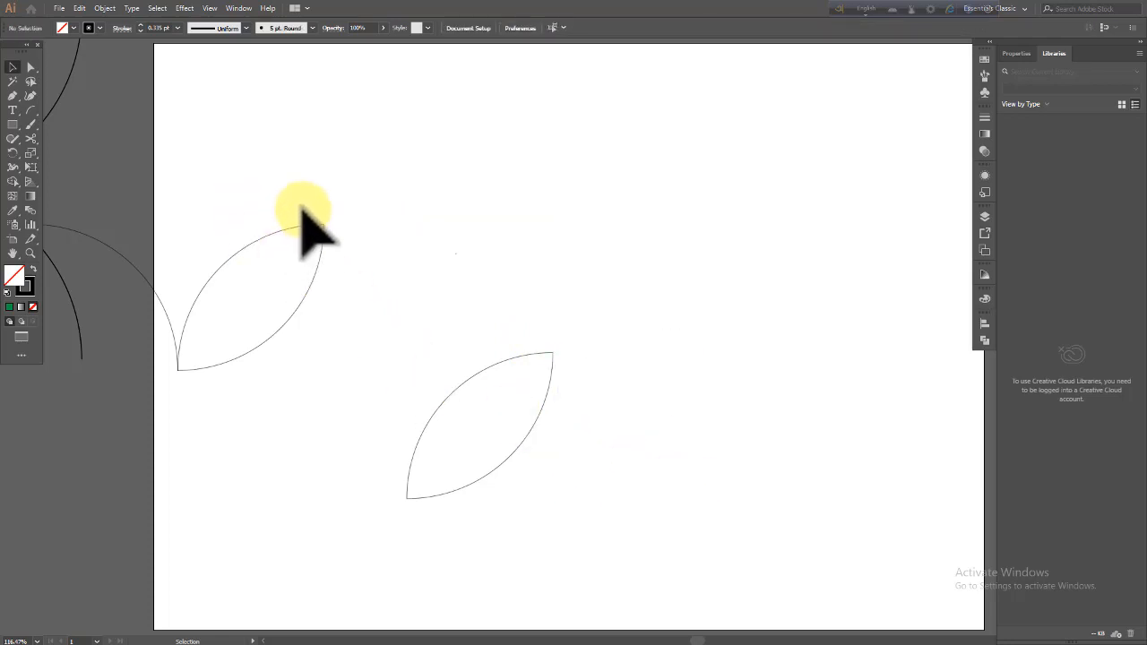
{"action": "key", "text": "ctrl+z"}
{"action": "key", "text": "v"}
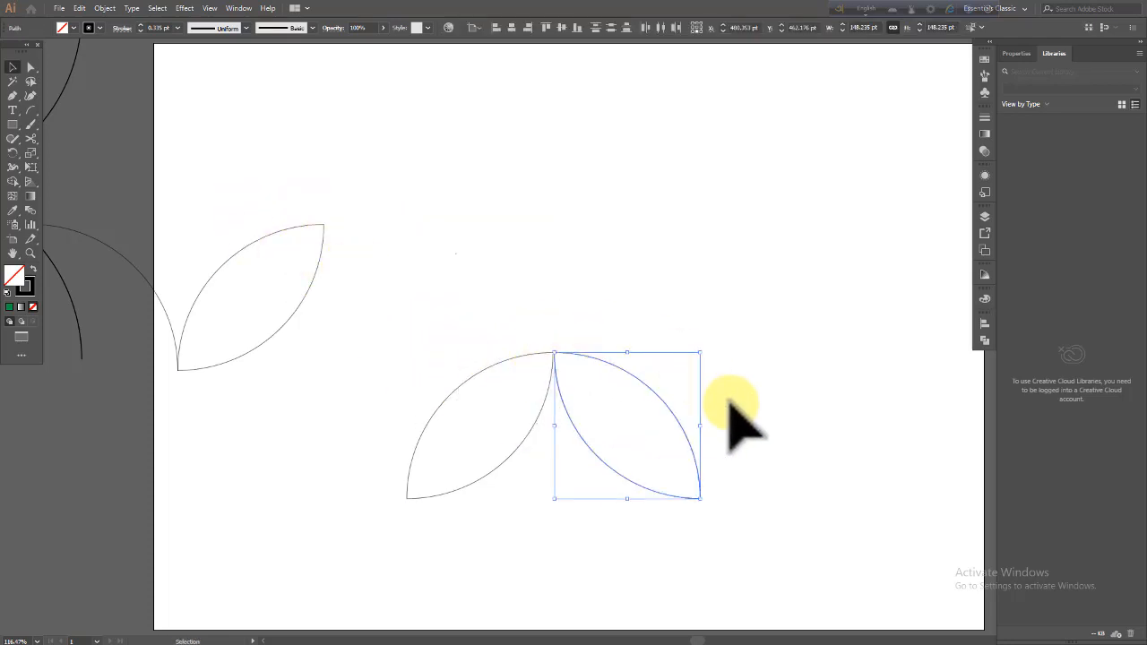
- Spread the leaves apart: the lower-right one to the artboard's lower-right corner, the leftmost off the artboard, and the middle one upward
{"action": "left_click", "coordinate": [737, 418]}
{"action": "left_click", "coordinate": [600, 360]}
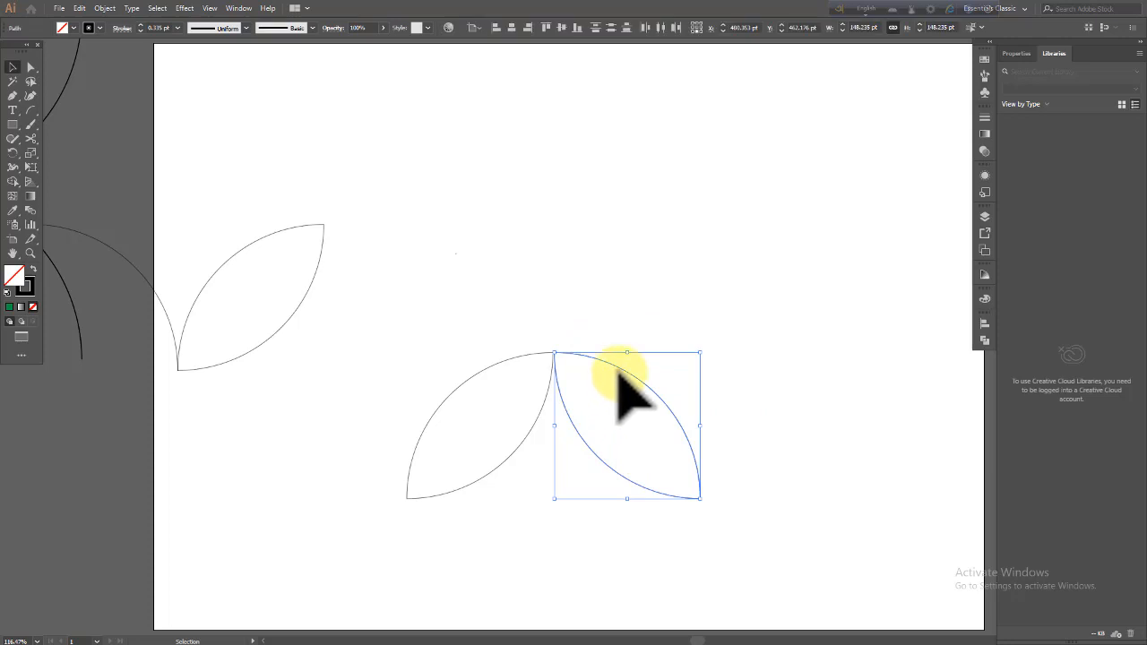
{"action": "left_click_drag", "start_coordinate": [625, 376], "coordinate": [891, 469]}
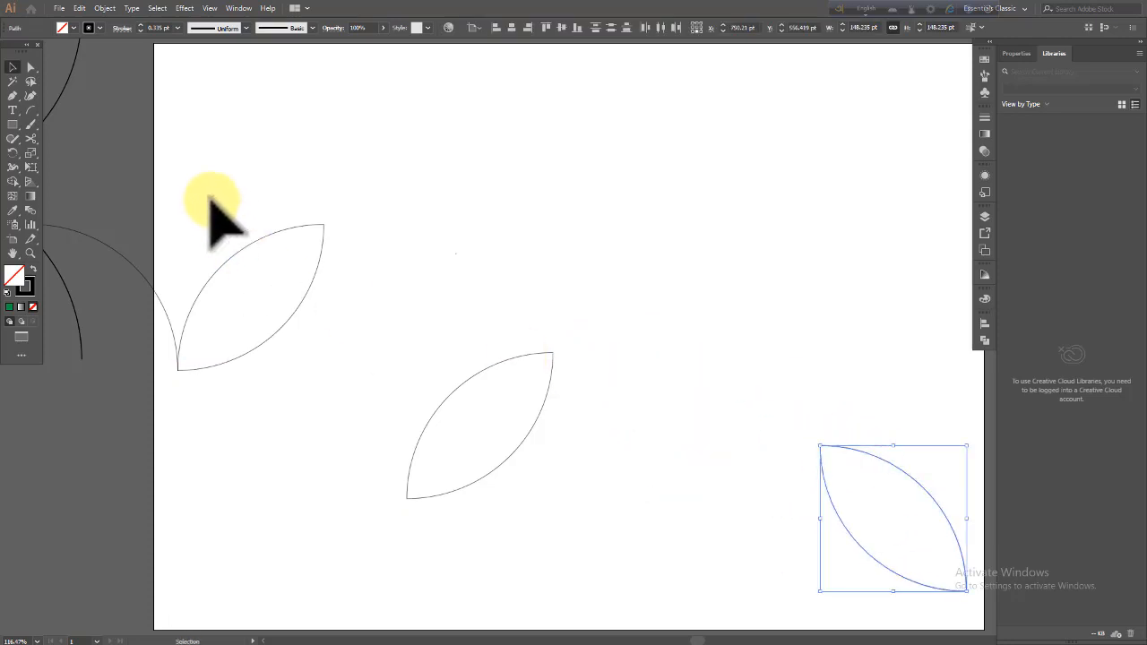
{"action": "left_click", "coordinate": [299, 302]}
{"action": "left_click_drag", "start_coordinate": [299, 303], "coordinate": [69, 302]}
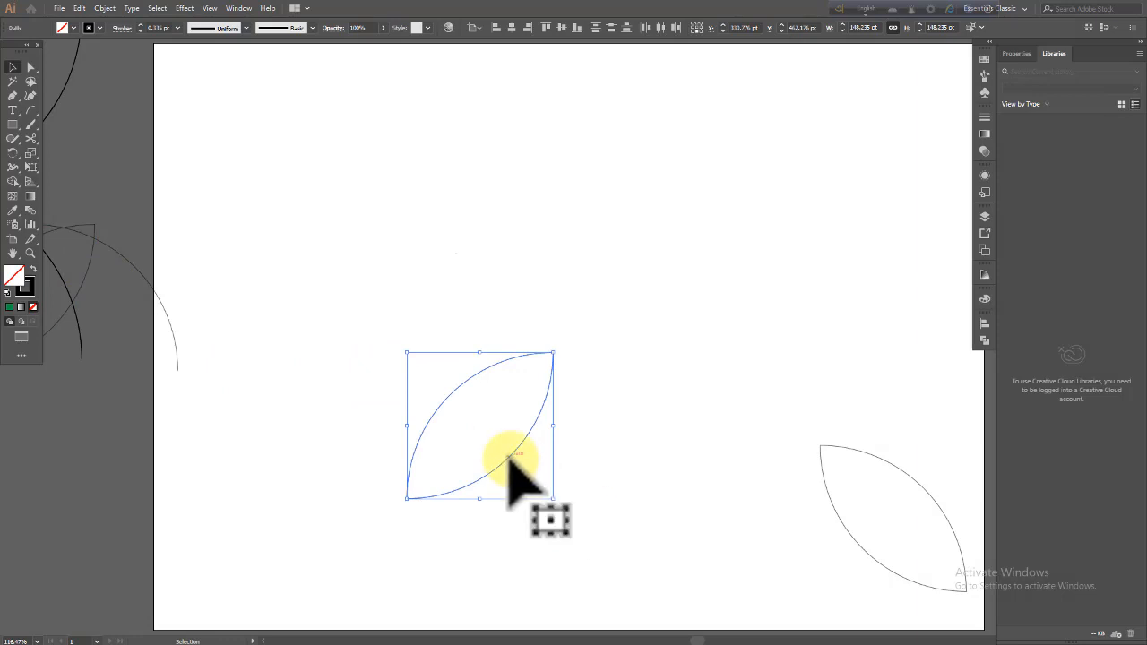
{"action": "left_click_drag", "start_coordinate": [509, 459], "coordinate": [511, 280]}
{"action": "left_click", "coordinate": [496, 356]}
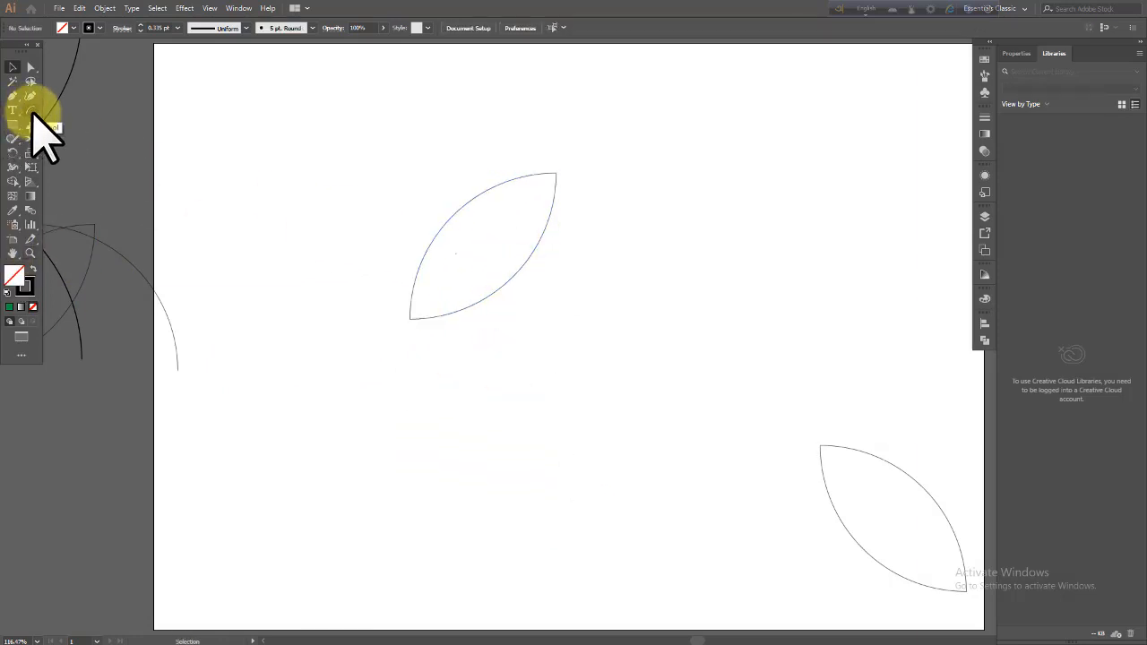
- Draw a closed arc about 165 by 165 pt with the Arc tool below the upper leaf
{"action": "left_click_drag", "start_coordinate": [34, 111], "coordinate": [77, 125]}
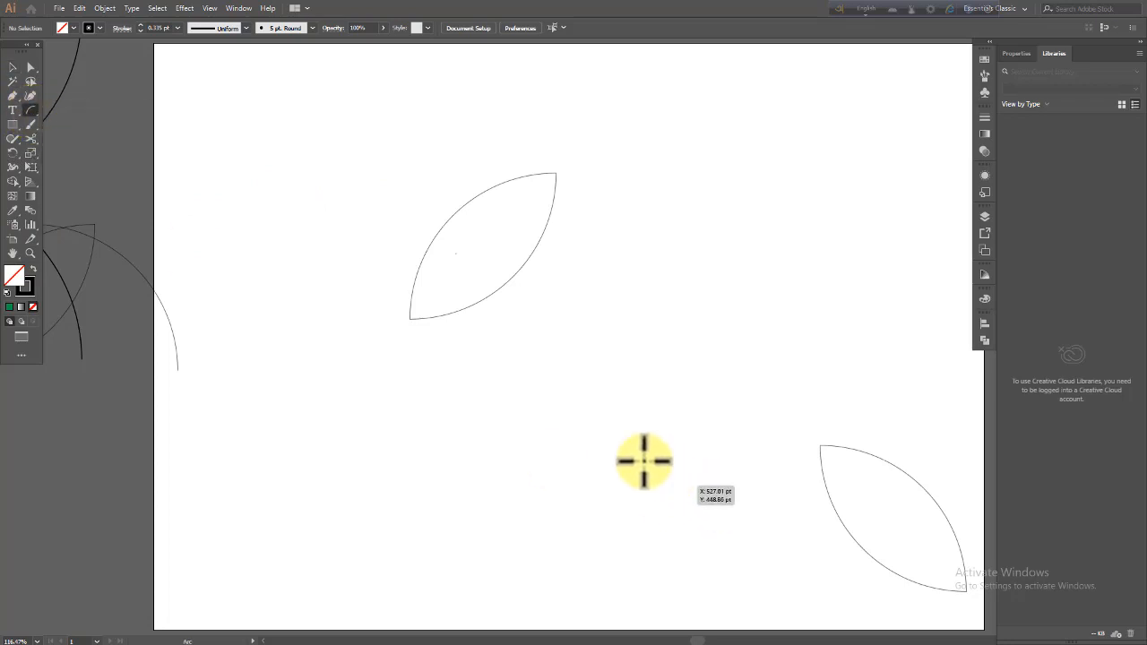
{"action": "mouse_move", "coordinate": [393, 391]}
{"action": "left_mouse_down"}
{"action": "mouse_move", "coordinate": [555, 528]}
{"action": "mouse_move", "coordinate": [565, 516]}
{"action": "left_mouse_up"}
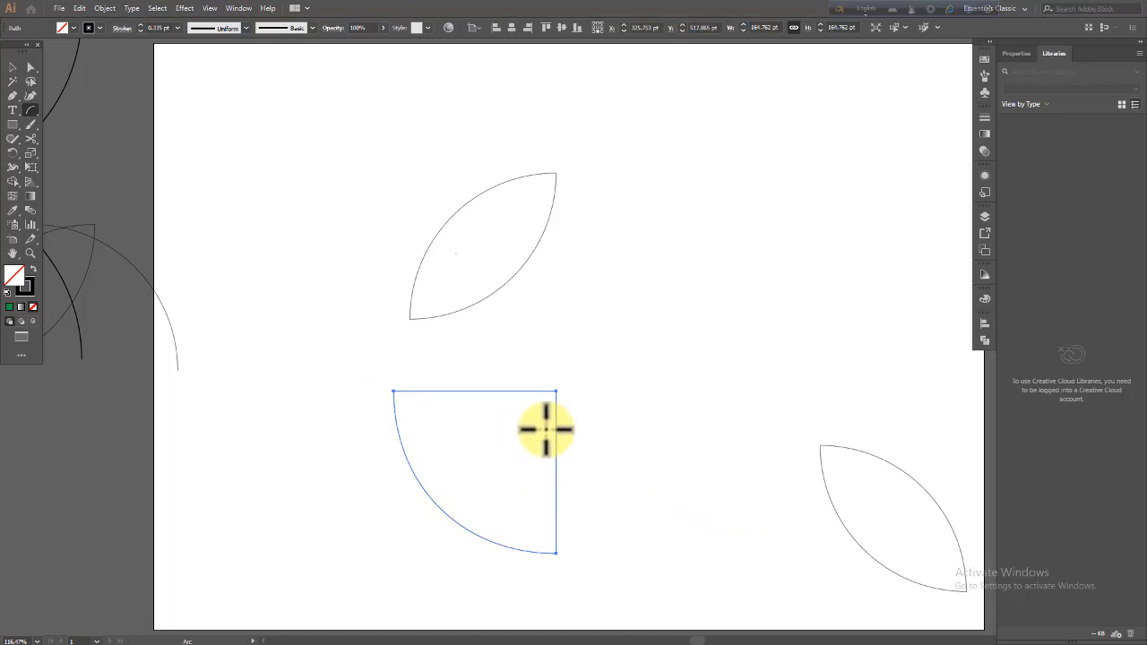
- Set the arc type to Open and draw an open arc about 175 by 175 pt right of the closed arc
{"action": "double_click", "coordinate": [30, 110]}
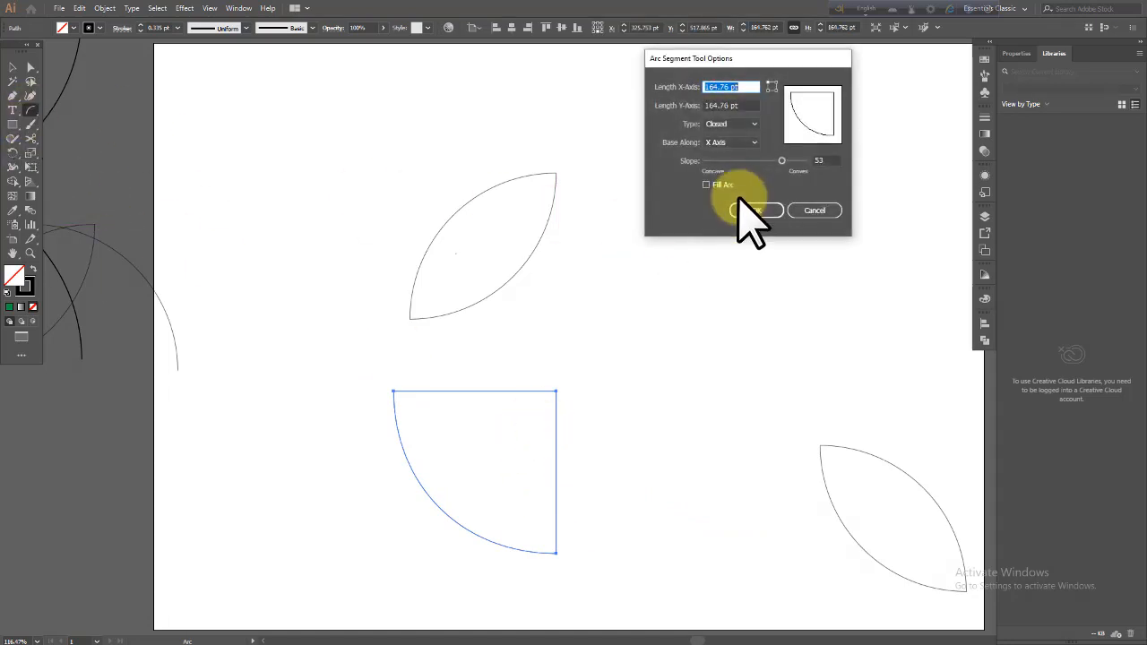
{"action": "left_click", "coordinate": [731, 124]}
{"action": "left_click", "coordinate": [727, 136]}
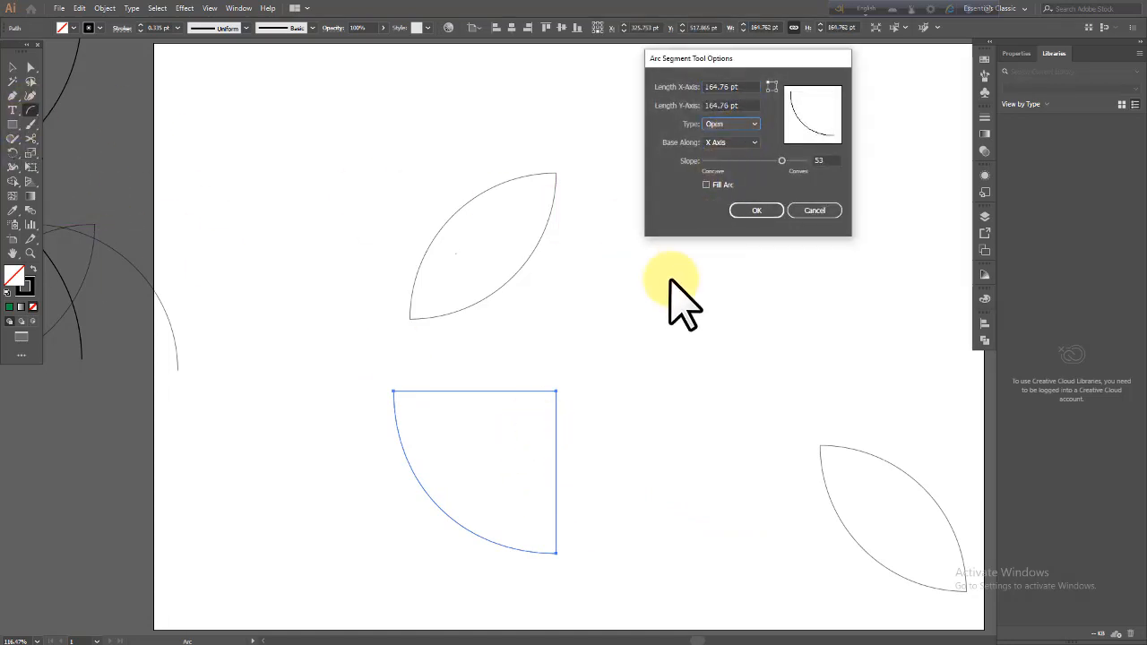
{"action": "left_click", "coordinate": [757, 211]}
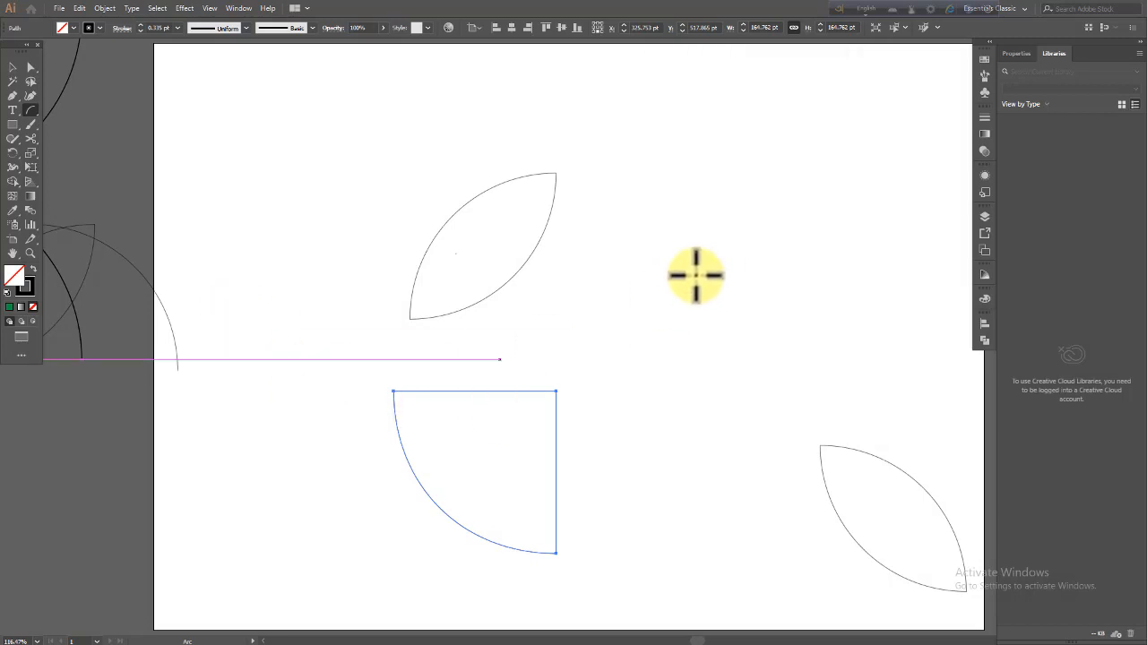
{"action": "left_click_drag", "start_coordinate": [629, 290], "coordinate": [800, 461]}
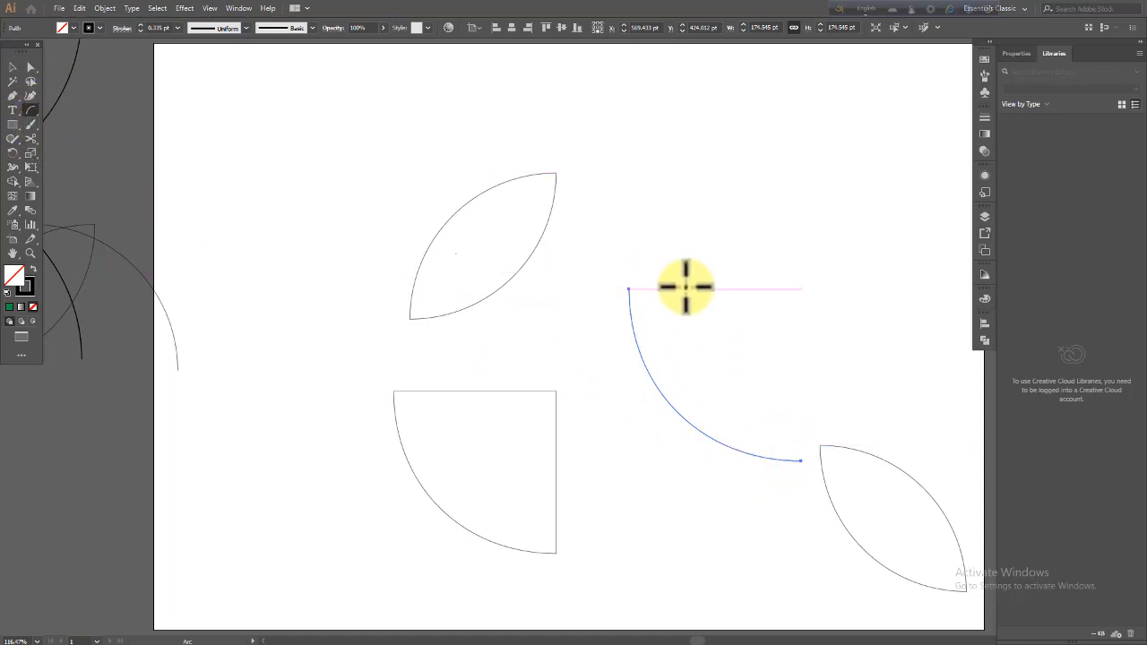
- Add a matching 174.55 pt open arc with Base Along set to Y Axis from the first arc's upper-left endpoint, forming a leaf
{"action": "left_click", "coordinate": [631, 288]}
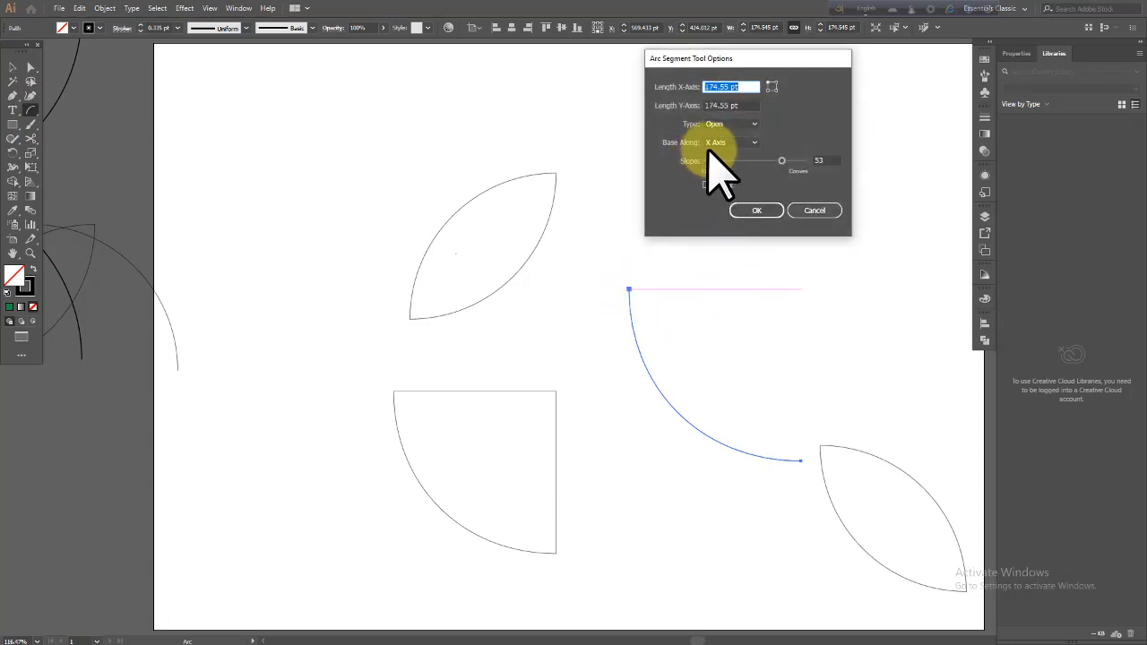
{"action": "left_click", "coordinate": [754, 142]}
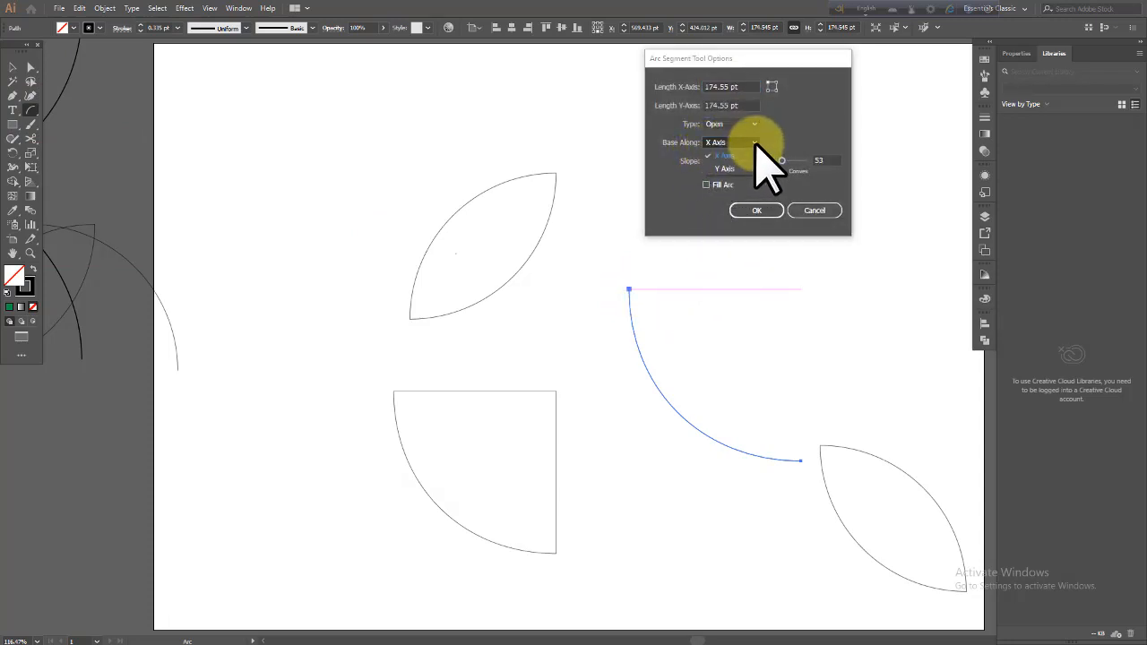
{"action": "left_click", "coordinate": [724, 170]}
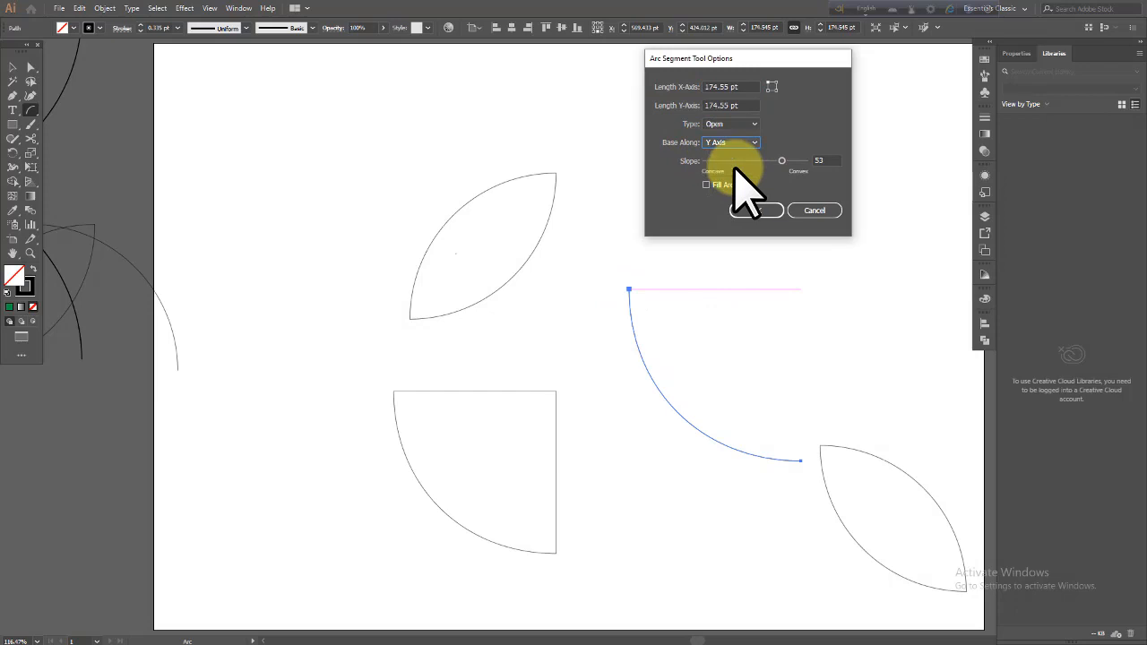
{"action": "left_click", "coordinate": [757, 210]}
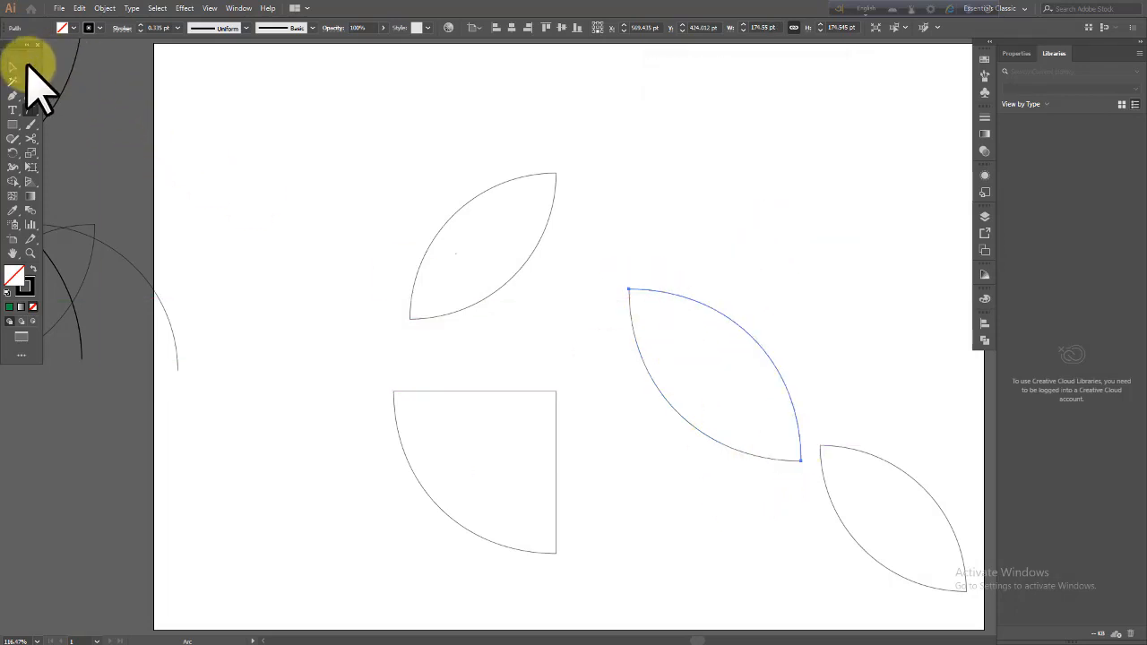
- Delete the closed arc and the older leaf above it
{"action": "left_click", "coordinate": [14, 66]}
{"action": "left_click_drag", "start_coordinate": [621, 264], "coordinate": [793, 468]}
{"action": "left_click", "coordinate": [903, 581]}
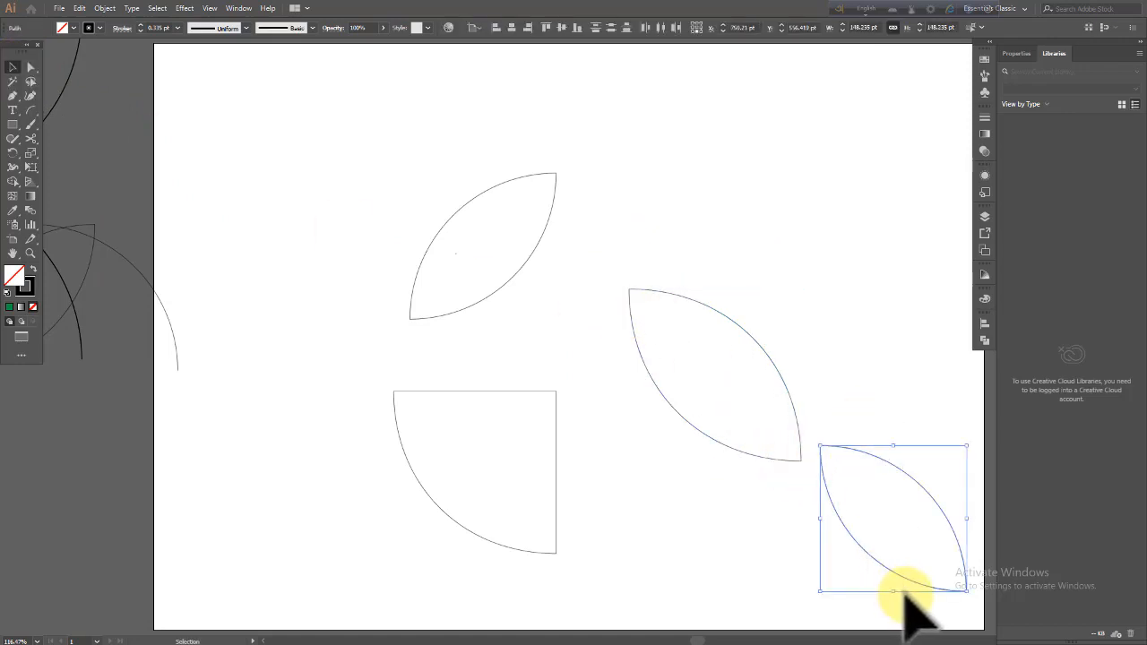
{"action": "left_click_drag", "start_coordinate": [525, 348], "coordinate": [492, 548]}
{"action": "key", "text": "Delete"}
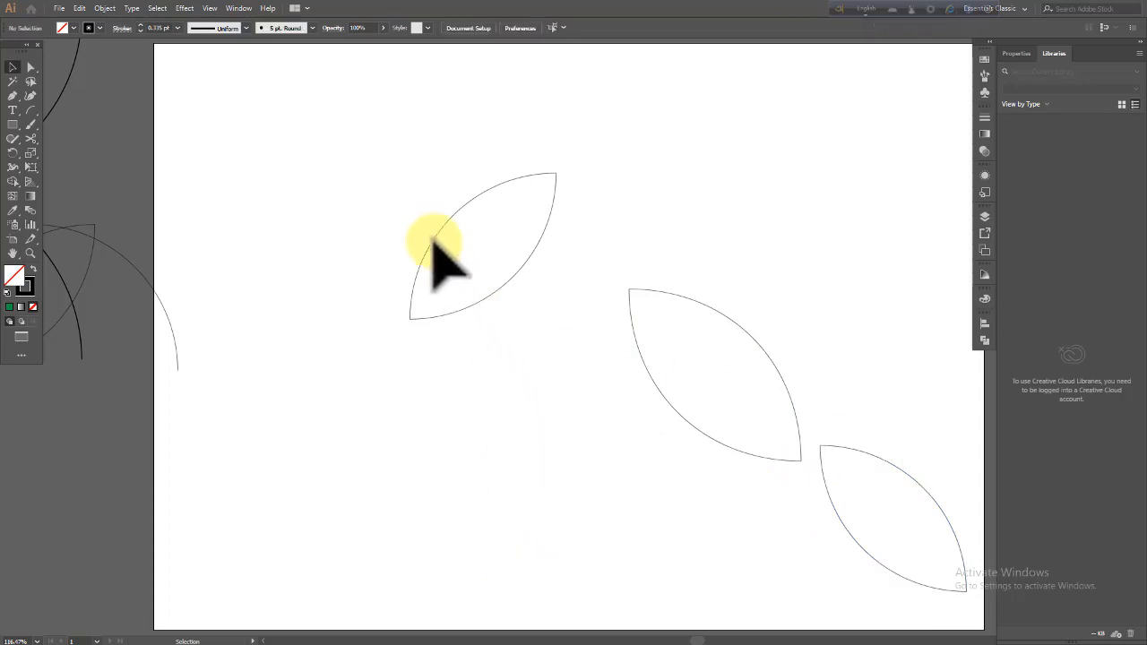
{"action": "left_click_drag", "start_coordinate": [405, 202], "coordinate": [521, 346]}
{"action": "key", "text": "Delete"}
- Move the new two-arc leaf left of the artboard's centre and fan out two rotated copies around its lower-right tip
{"action": "left_click_drag", "start_coordinate": [611, 253], "coordinate": [763, 434]}
{"action": "left_click_drag", "start_coordinate": [760, 350], "coordinate": [497, 293]}
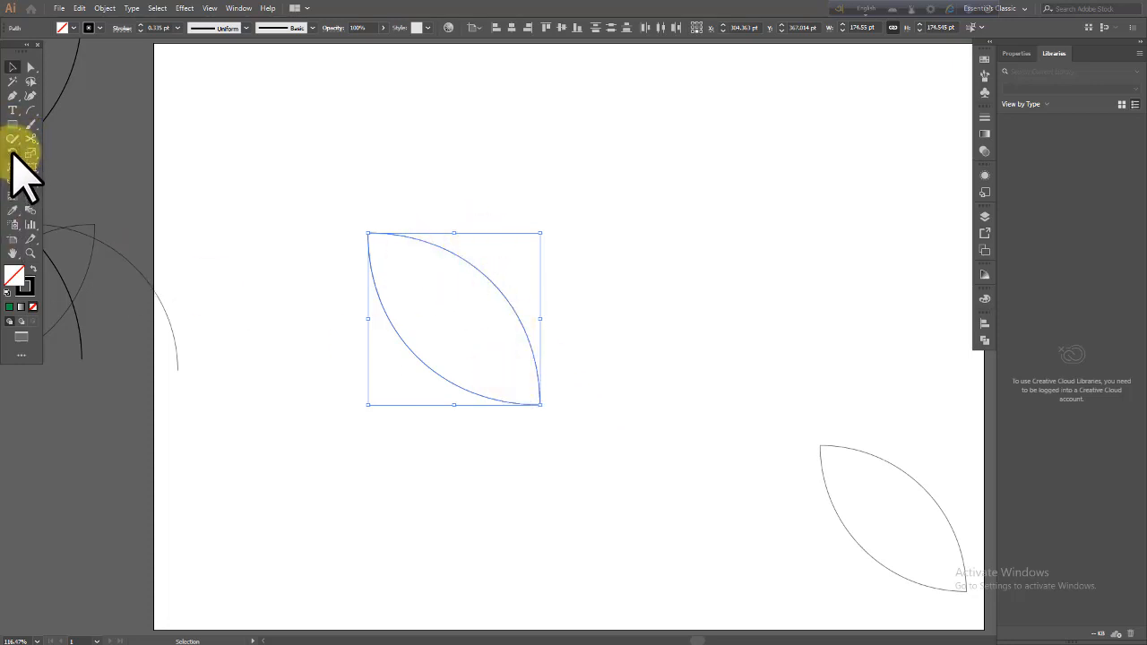
{"action": "left_click", "coordinate": [12, 154]}
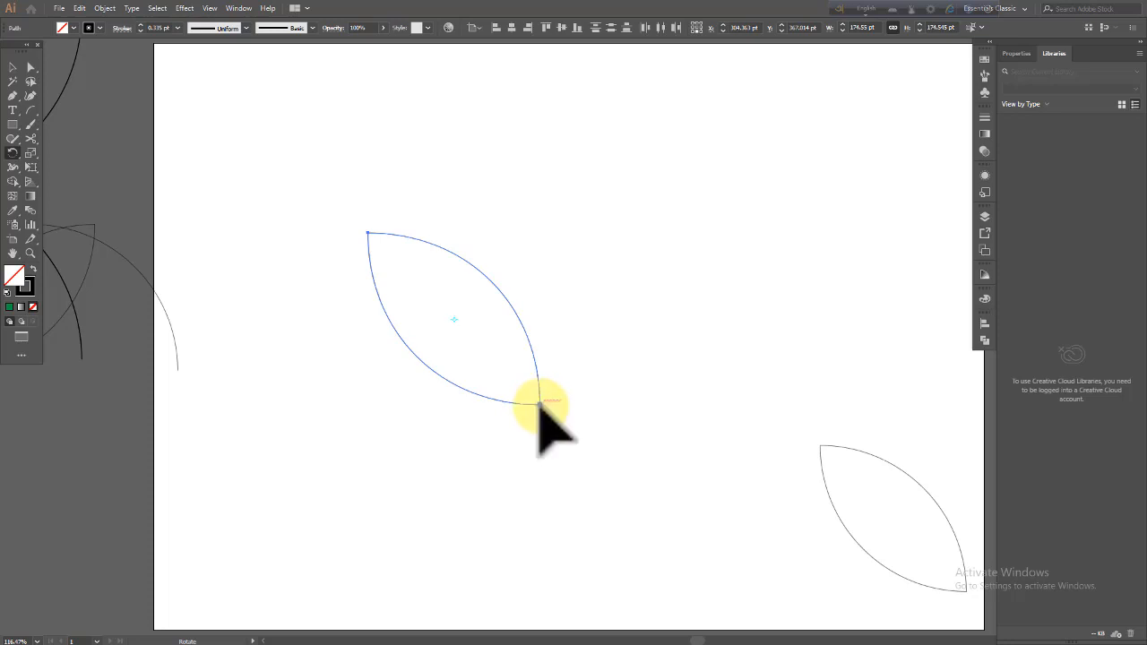
{"action": "left_click_drag", "start_coordinate": [429, 299], "coordinate": [491, 289]}
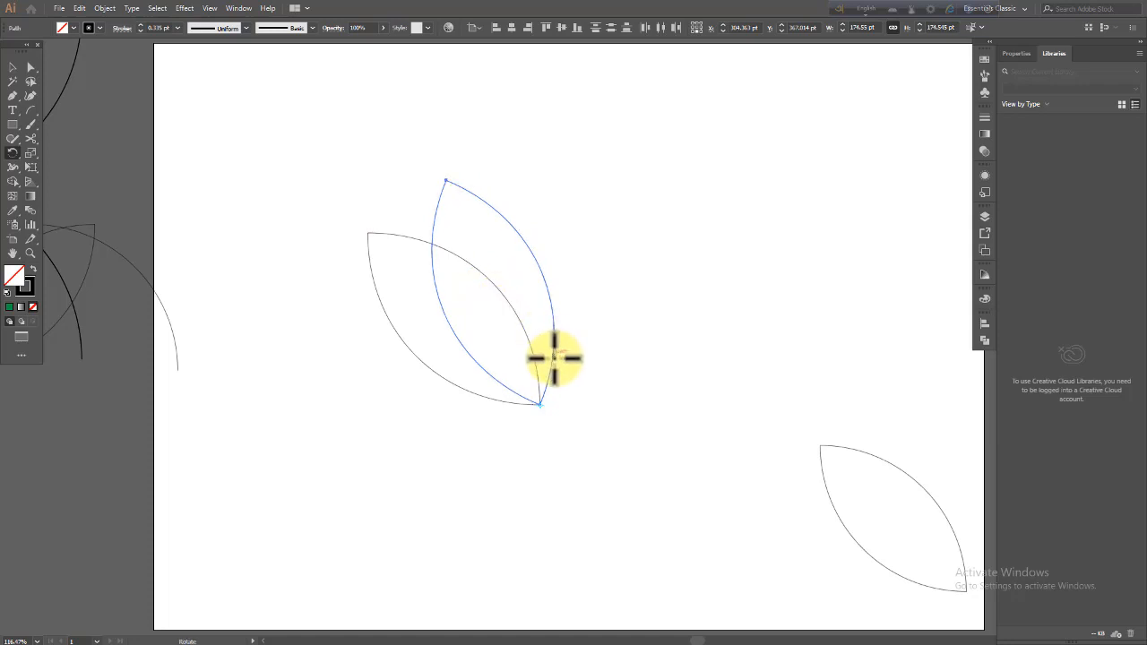
{"action": "key", "text": "r"}
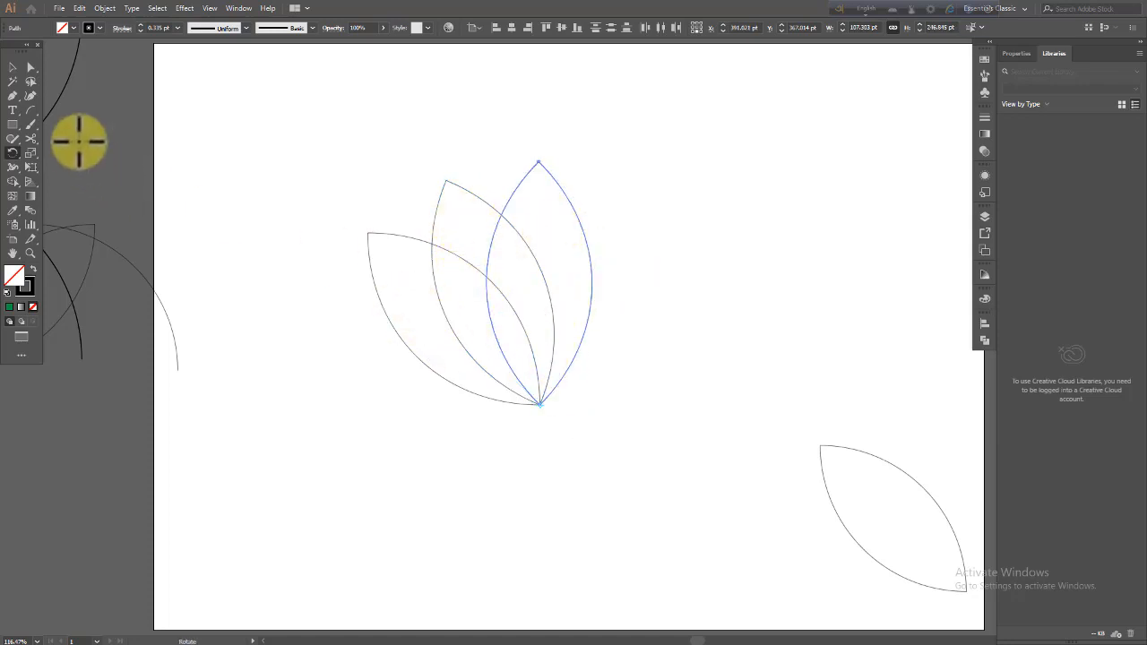
- Reflect a copy of the three fanned petals across the vertical axis
{"action": "left_click", "coordinate": [12, 68]}
{"action": "left_click_drag", "start_coordinate": [402, 231], "coordinate": [615, 430]}
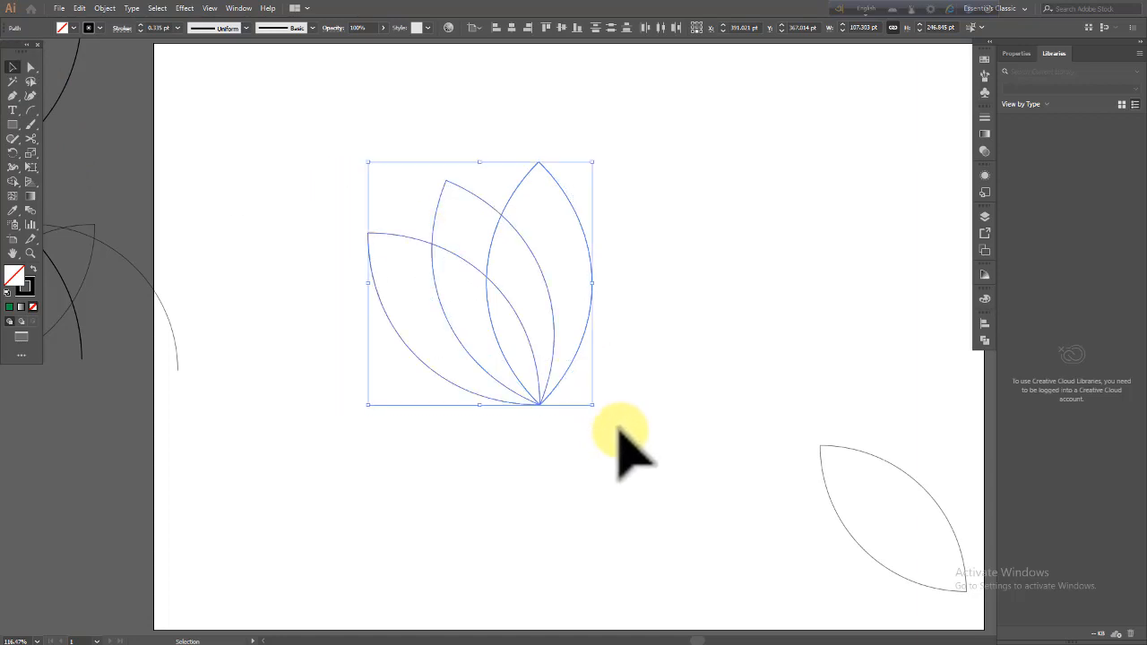
{"action": "left_click", "coordinate": [105, 8]}
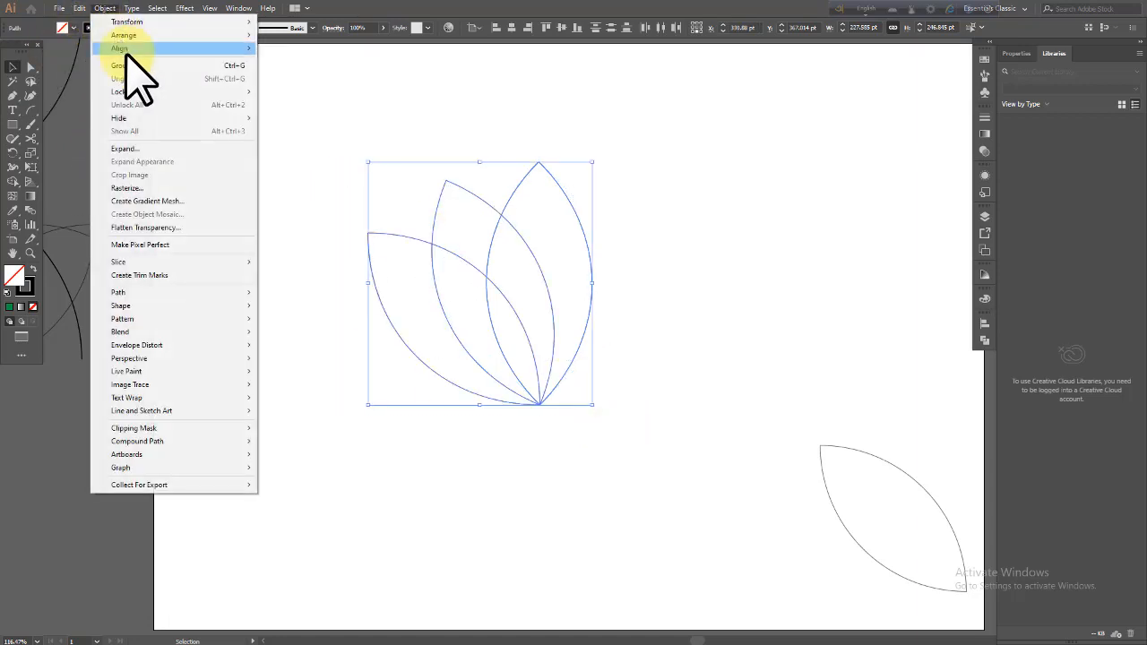
{"action": "mouse_move", "coordinate": [128, 22]}
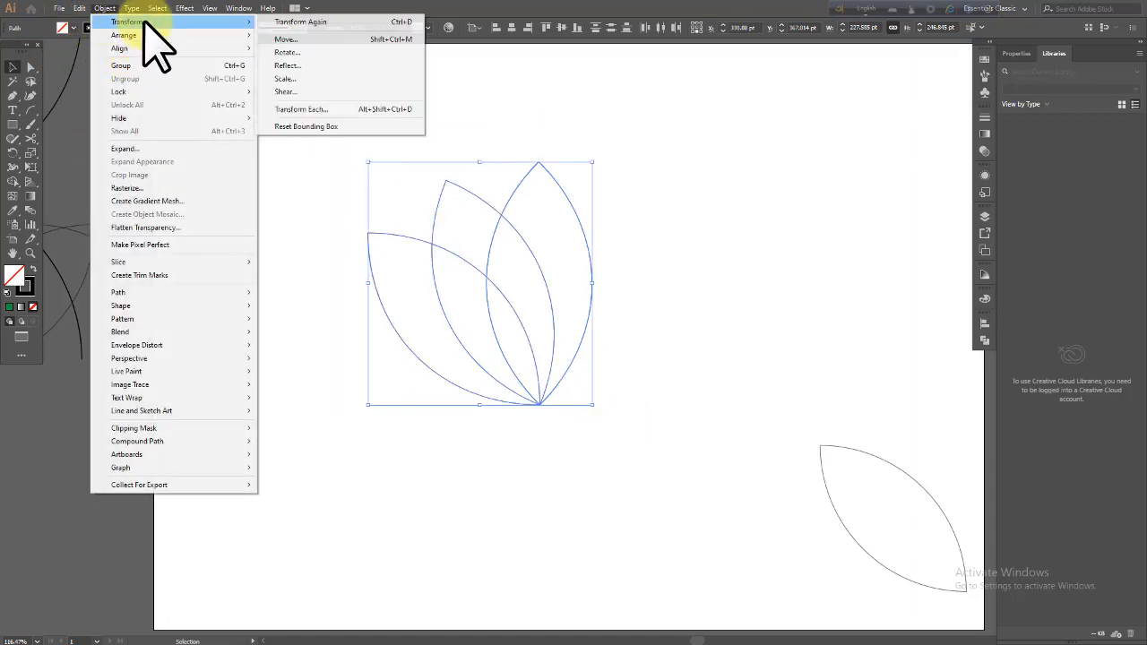
{"action": "left_click", "coordinate": [305, 65]}
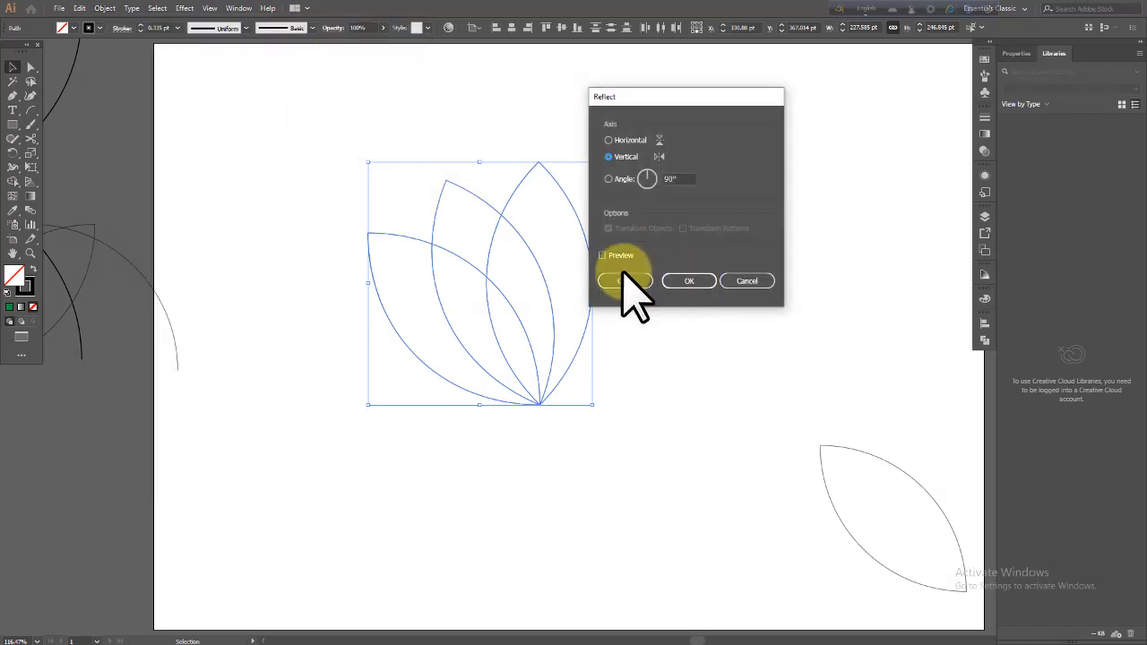
{"action": "left_click", "coordinate": [605, 257]}
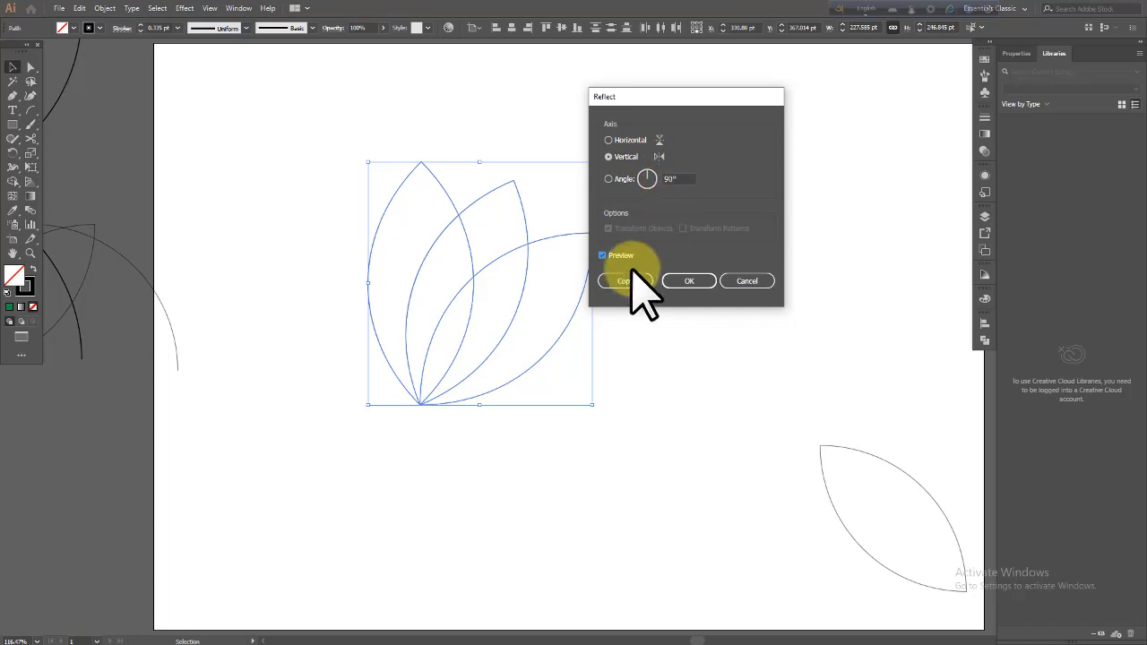
{"action": "left_click", "coordinate": [625, 281]}
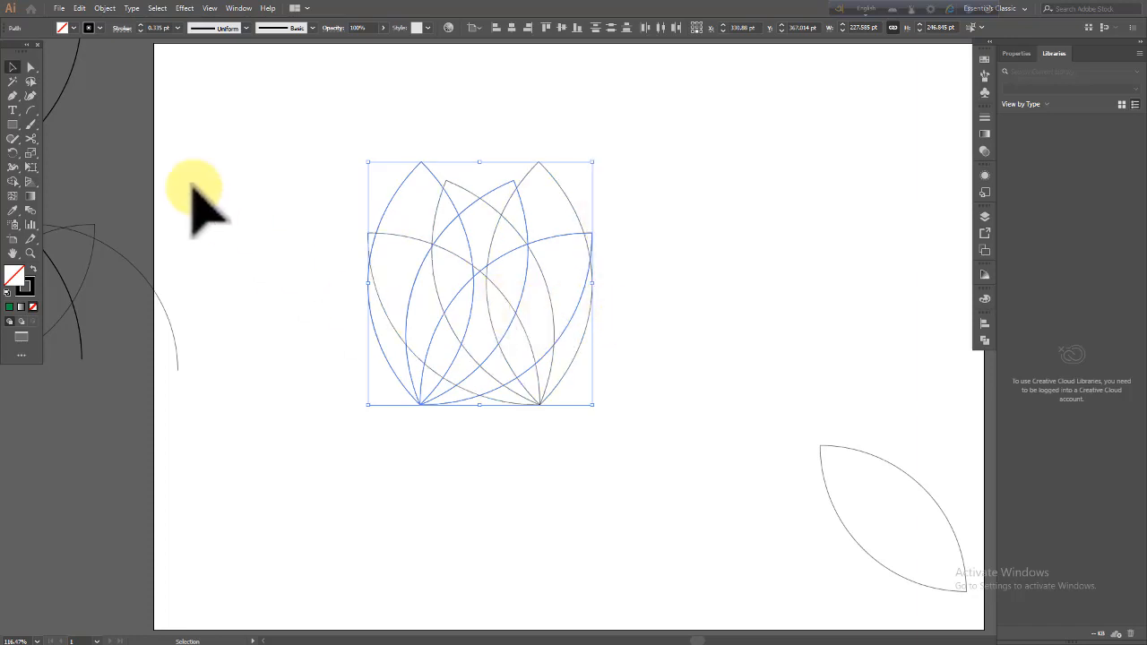
- Move the original three petals left until both sets share one base point and overlap at the centre petal, forming a lotus
{"action": "left_click", "coordinate": [551, 402], "text": "shift"}
{"action": "left_click_drag", "start_coordinate": [537, 403], "coordinate": [418, 407]}
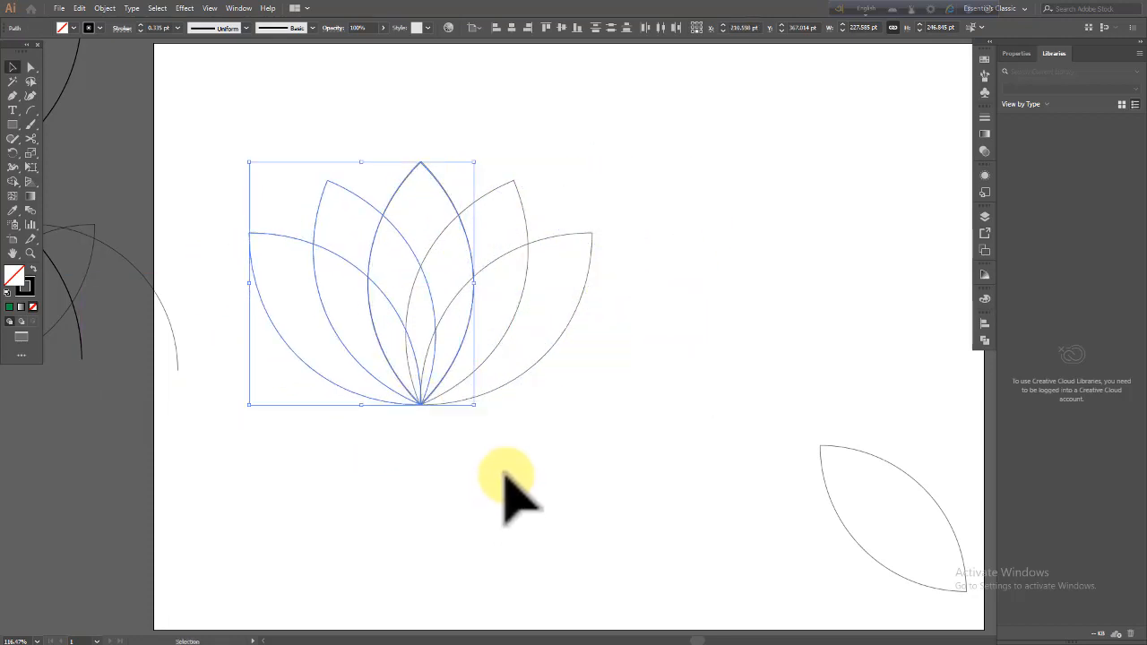
{"action": "left_click", "coordinate": [506, 488]}
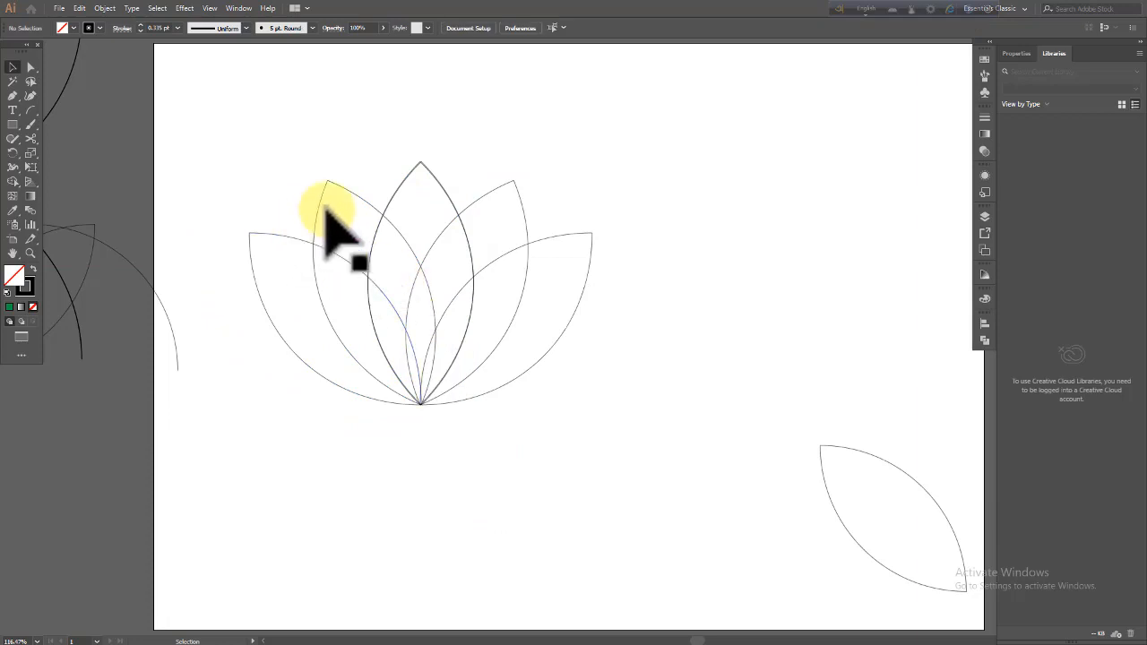
- Rotate the spare two-arc leaf upright and place it over the lotus's centre petal with its tip above it
{"action": "left_click", "coordinate": [892, 468]}
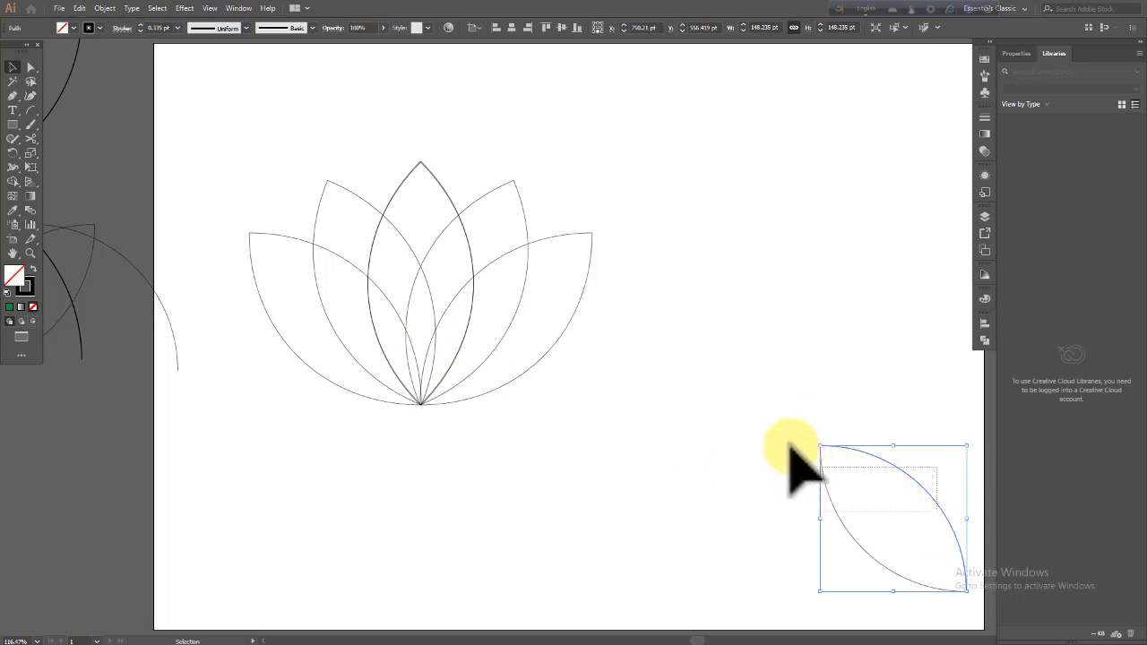
{"action": "left_click", "coordinate": [822, 450], "text": "shift"}
{"action": "left_click_drag", "start_coordinate": [899, 472], "coordinate": [743, 285]}
{"action": "left_click_drag", "start_coordinate": [849, 307], "coordinate": [833, 394]}
{"action": "left_click_drag", "start_coordinate": [782, 329], "coordinate": [464, 224]}
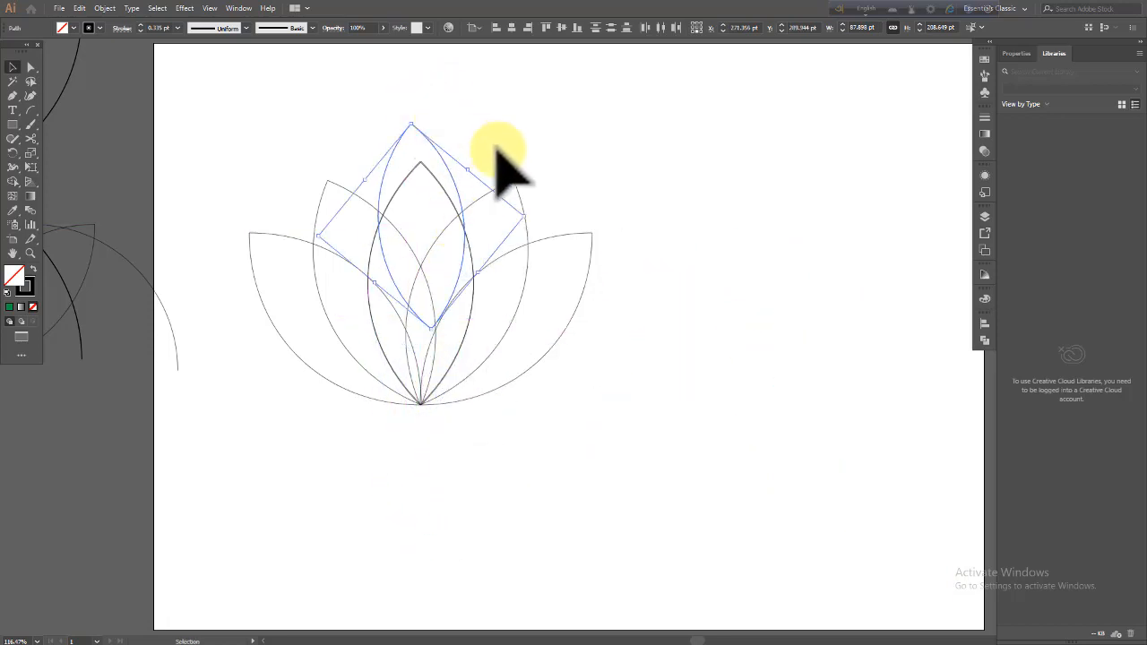
{"action": "left_click_drag", "start_coordinate": [532, 213], "coordinate": [550, 197]}
{"action": "left_click", "coordinate": [654, 409]}
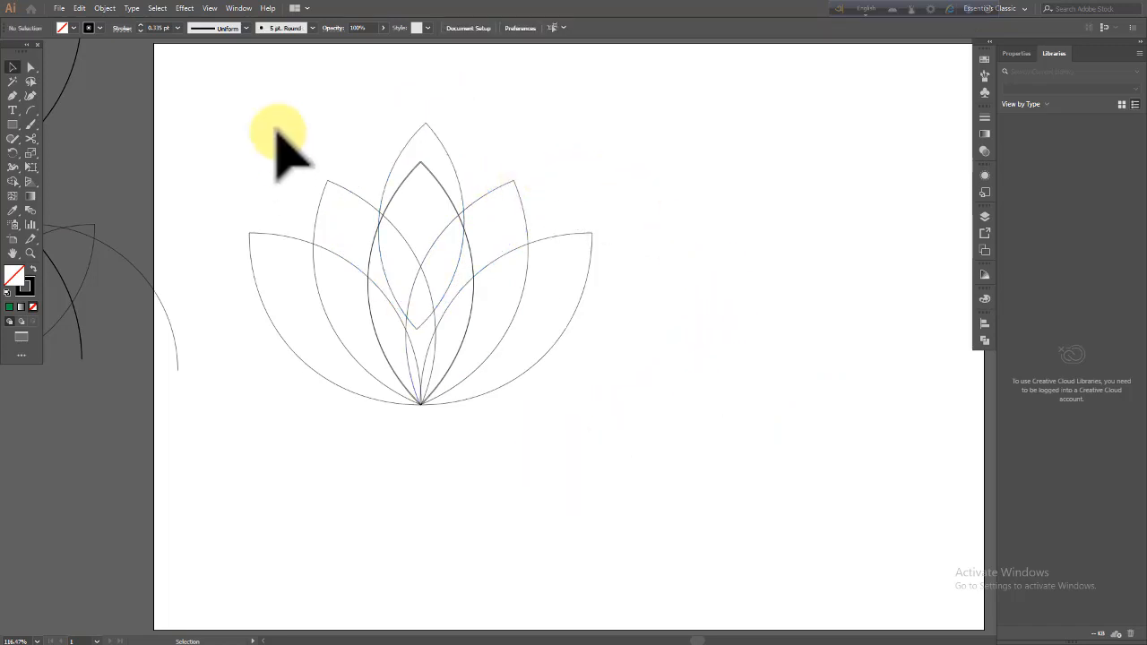
{"action": "left_click_drag", "start_coordinate": [277, 140], "coordinate": [647, 479]}
{"action": "key", "text": "Delete"}
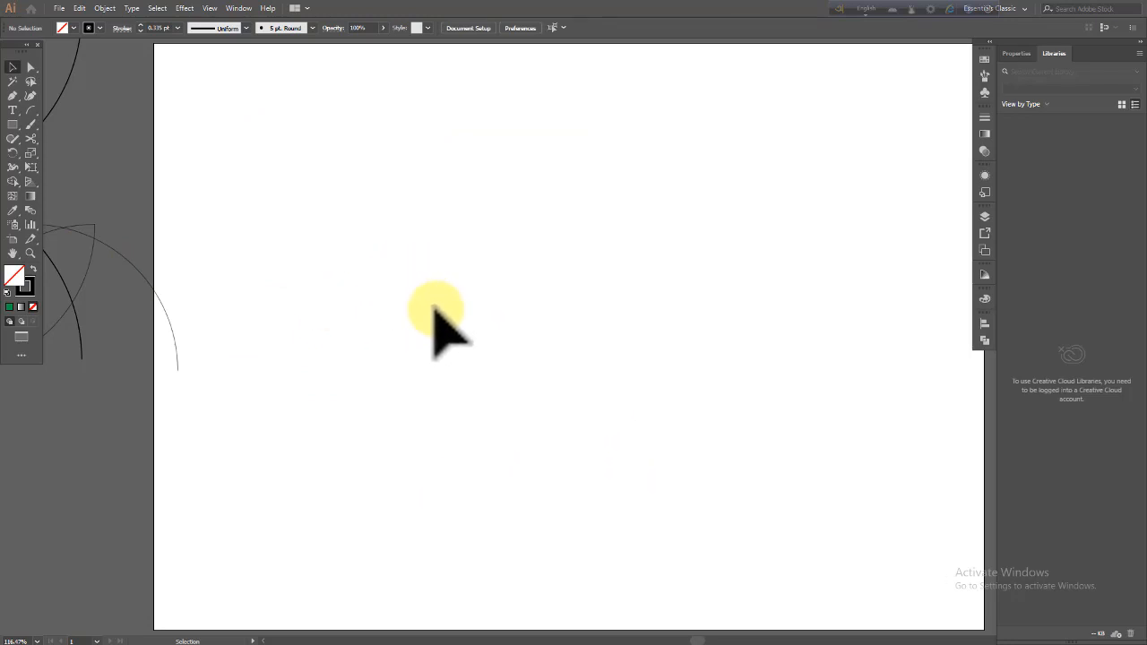
{"action": "key", "text": "ctrl+z"}
{"action": "key", "text": "v"}
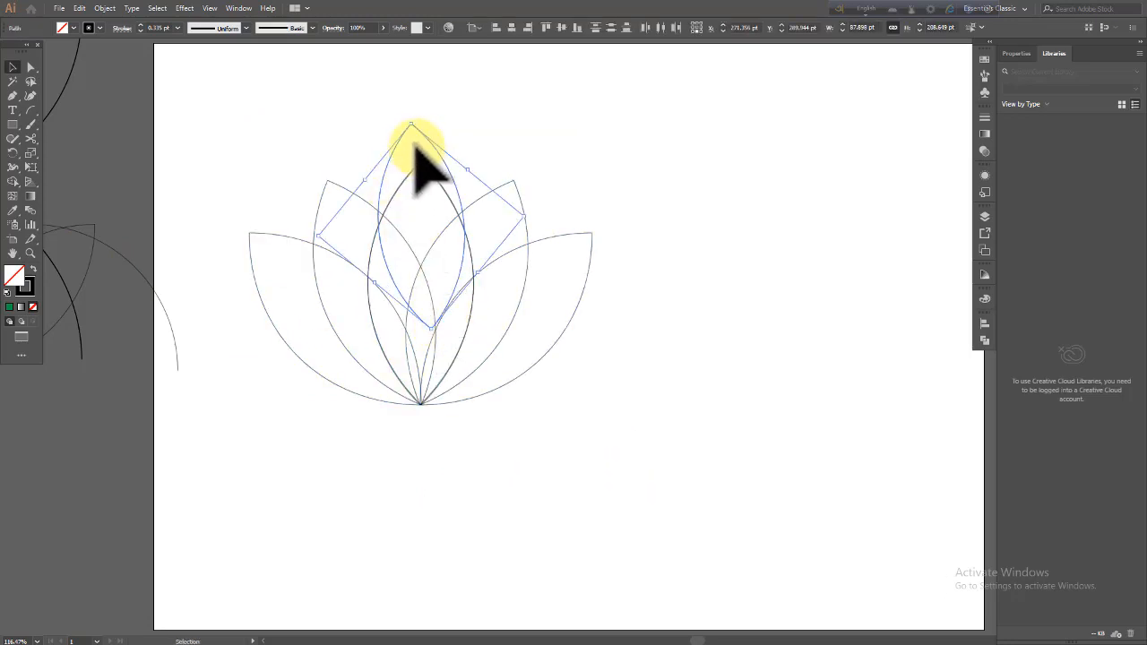
- Move the upright leaf clear to the right of the lotus and delete the five lotus petals
{"action": "left_click_drag", "start_coordinate": [421, 134], "coordinate": [770, 322]}
{"action": "left_click_drag", "start_coordinate": [289, 173], "coordinate": [570, 412]}
{"action": "key", "text": "Delete"}
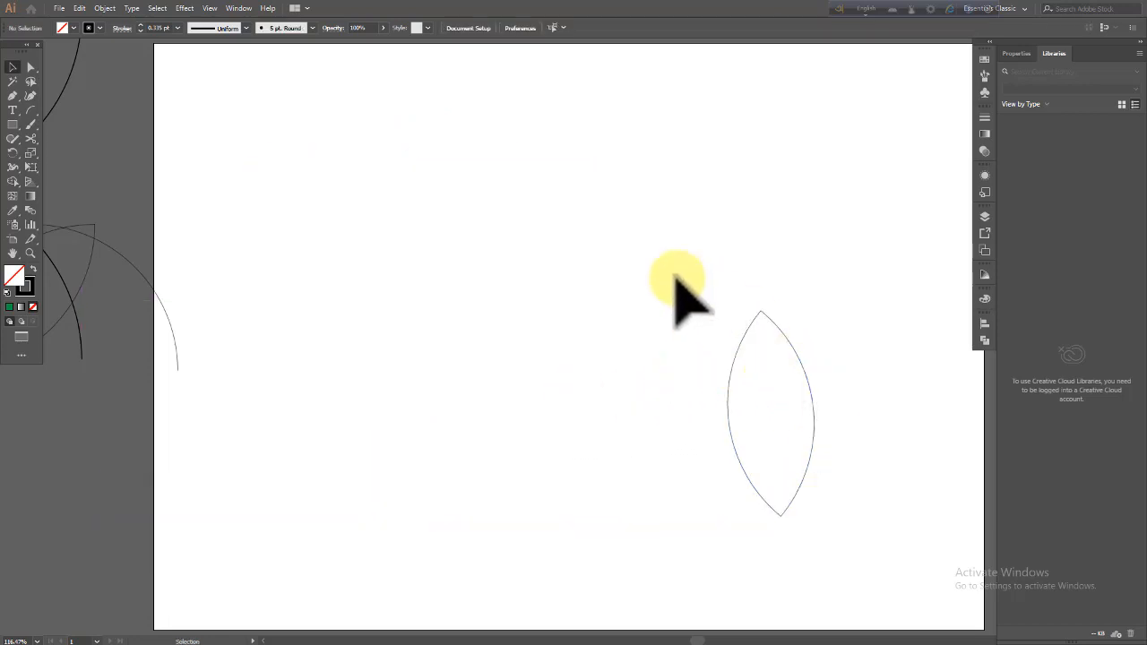
- Group the remaining leaf's two arcs and move it left of the artboard's centre, turned so it slopes down to the right
{"action": "left_click_drag", "start_coordinate": [686, 289], "coordinate": [865, 609]}
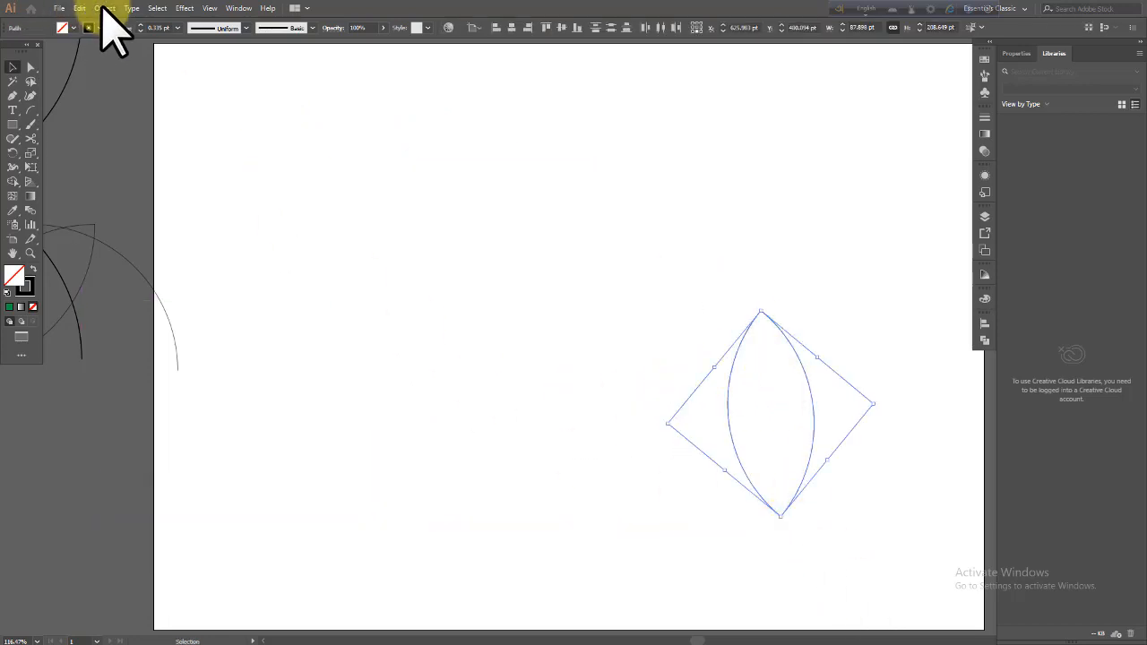
{"action": "left_click", "coordinate": [104, 8]}
{"action": "left_click", "coordinate": [131, 67]}
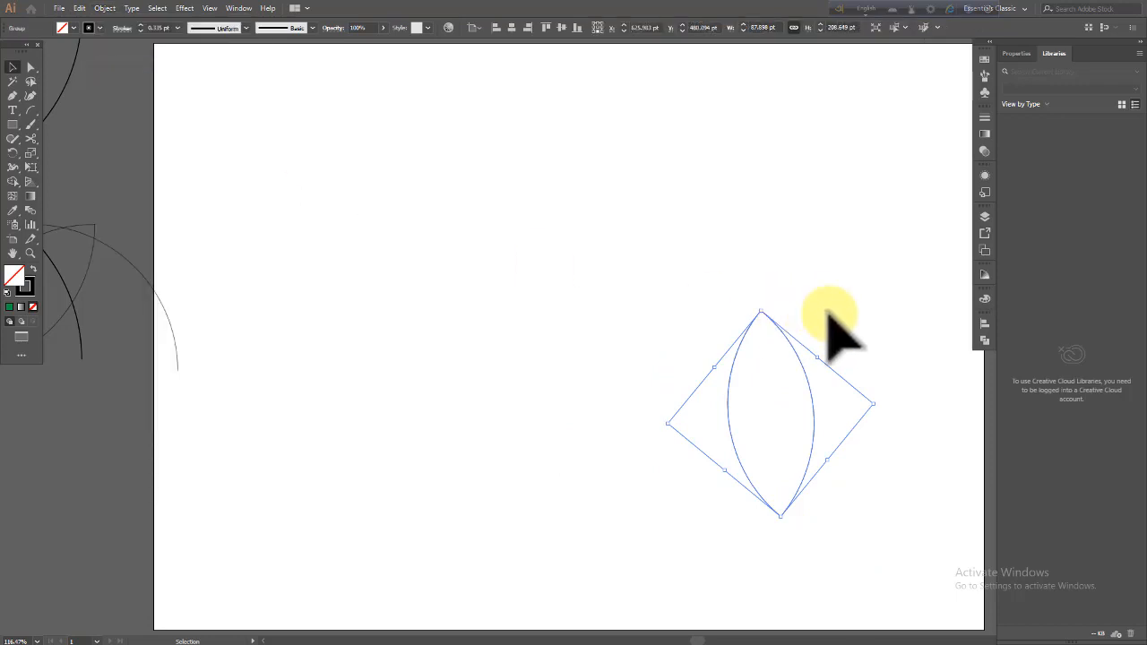
{"action": "left_click_drag", "start_coordinate": [809, 400], "coordinate": [488, 269]}
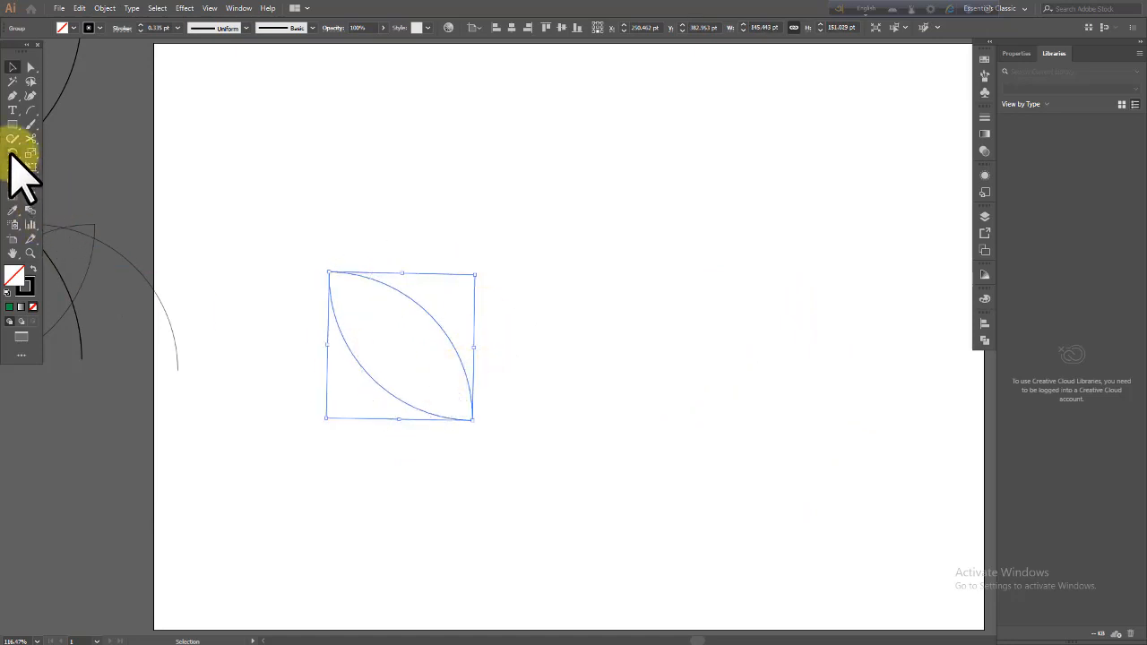
- Shift the grouped leaf slightly right and make a copy rotated 22.36° clockwise about its lower-right tip
{"action": "double_click", "coordinate": [14, 155]}
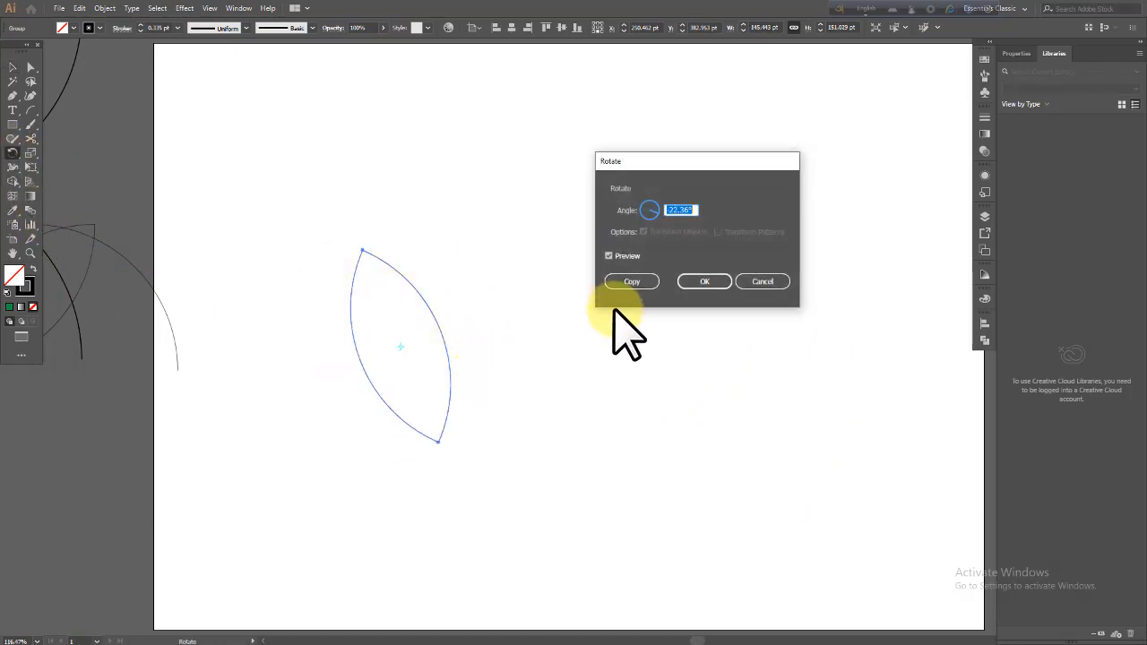
{"action": "left_click", "coordinate": [749, 281]}
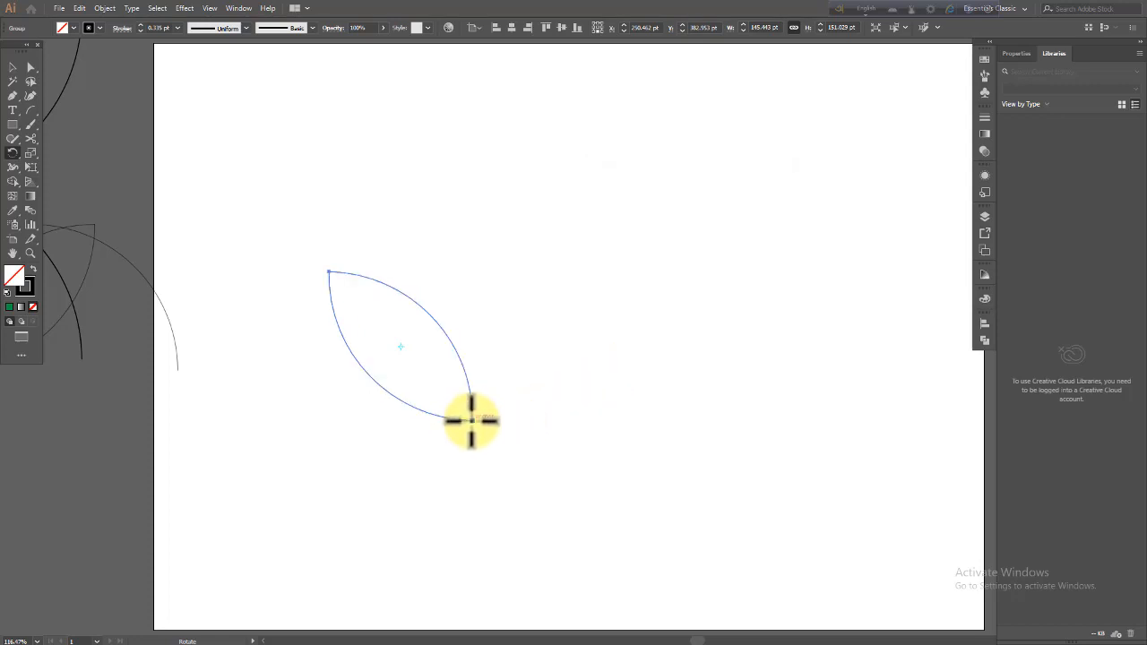
{"action": "left_click_drag", "start_coordinate": [472, 419], "coordinate": [529, 413]}
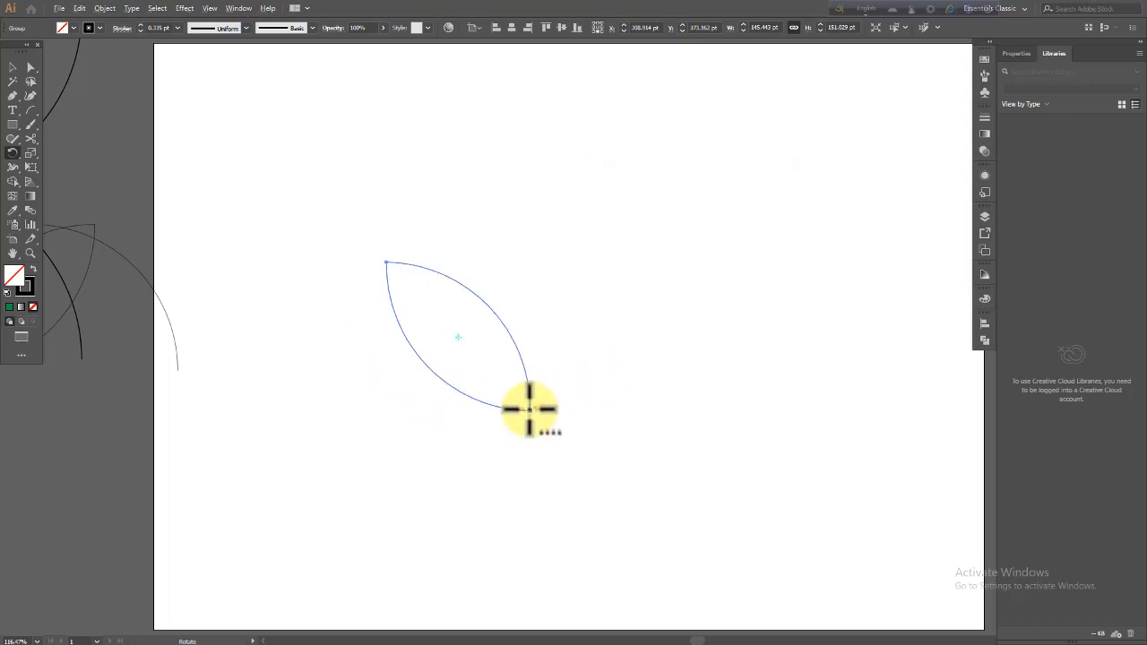
{"action": "left_click", "coordinate": [528, 408], "text": "alt"}
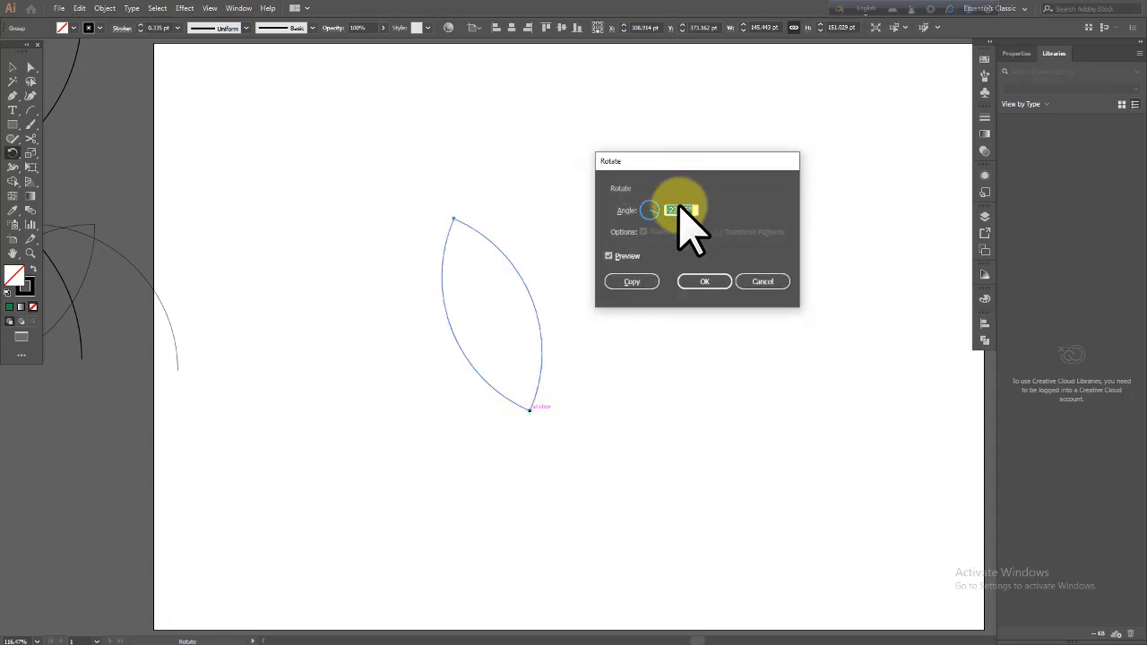
{"action": "left_click", "coordinate": [630, 281]}
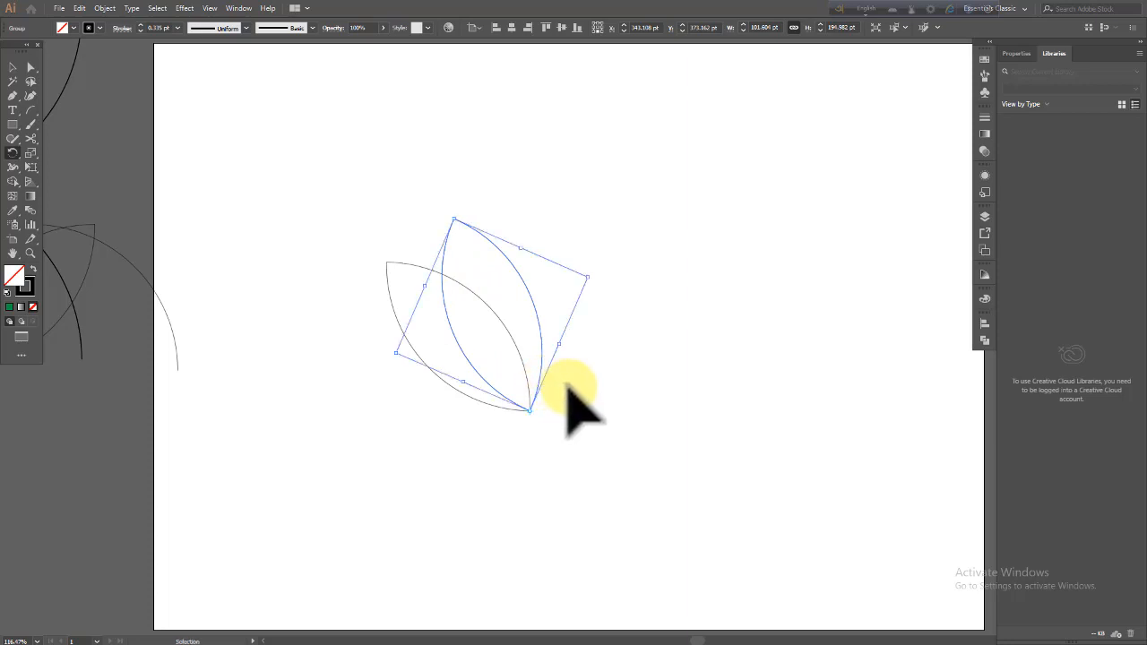
- Repeat the rotated copy around the shared tip until the petals form a full circular flower
{"action": "key", "text": "ctrl+d"}
{"action": "key", "text": "ctrl+d"}
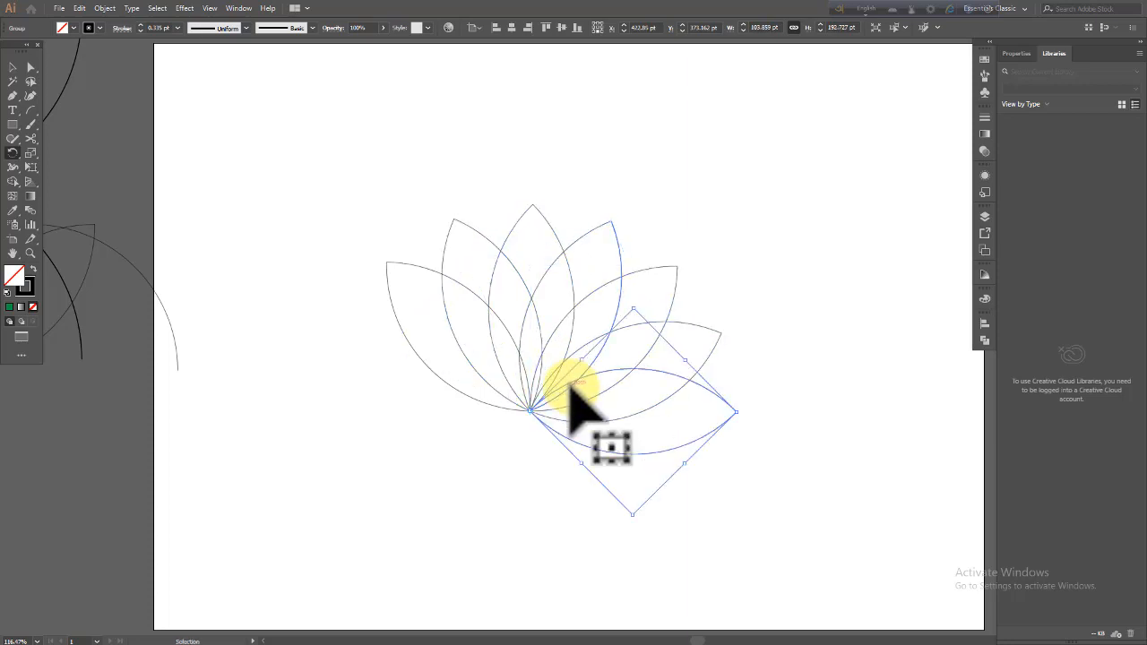
{"action": "key", "text": "ctrl+d"}
{"action": "key", "text": "ctrl+d"}
{"action": "key", "text": "ctrl+d"}
{"action": "key", "text": "ctrl+d"}
{"action": "key", "text": "ctrl+d"}
{"action": "key", "text": "ctrl+d"}
{"action": "key", "text": "ctrl+d"}
{"action": "key", "text": "ctrl+d"}
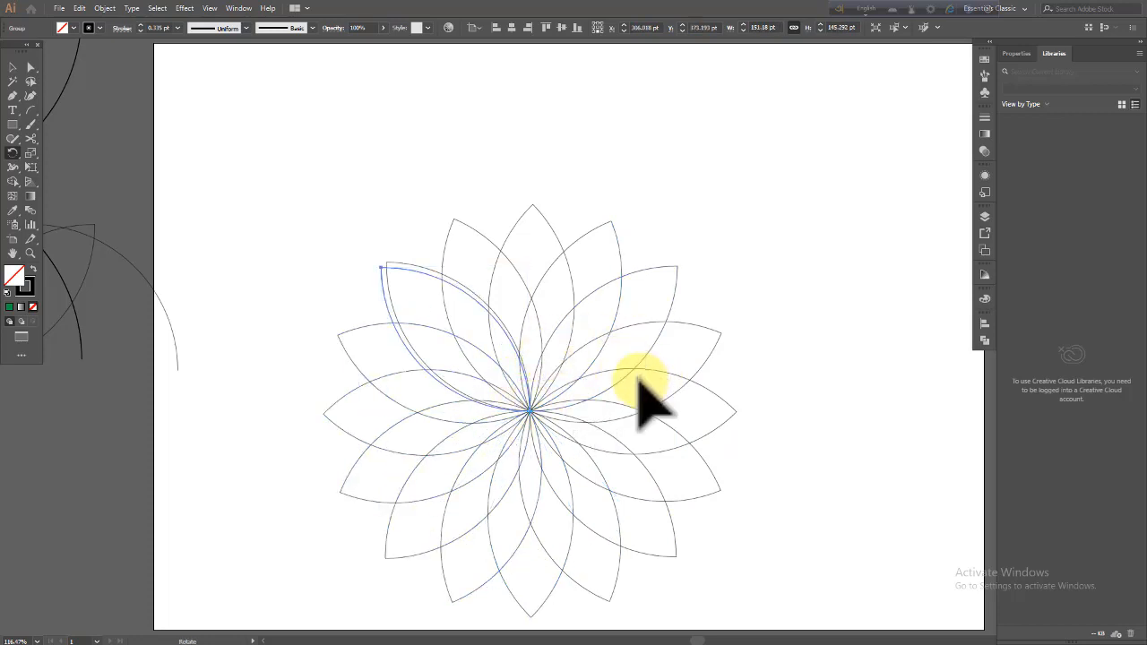
- Scale the whole flower down to about 321 pt across and move it to the artboard's upper-right corner
{"action": "left_click", "coordinate": [13, 66]}
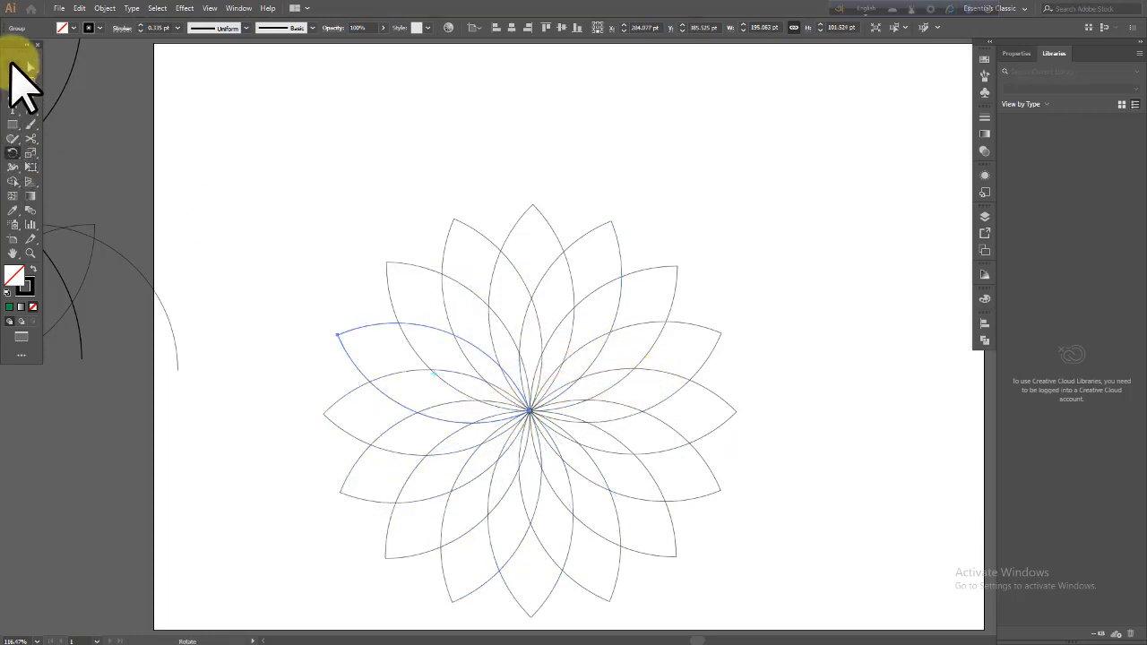
{"action": "left_click", "coordinate": [782, 421]}
{"action": "left_click_drag", "start_coordinate": [363, 238], "coordinate": [679, 561]}
{"action": "left_click_drag", "start_coordinate": [529, 409], "coordinate": [336, 195]}
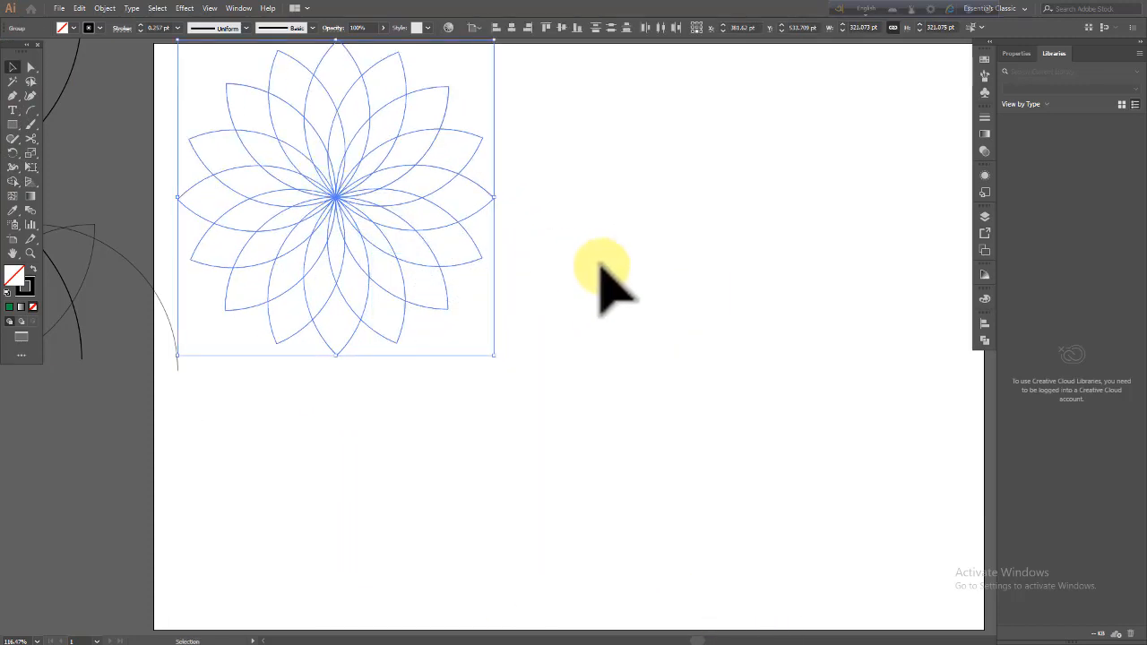
{"action": "left_click", "coordinate": [604, 272]}
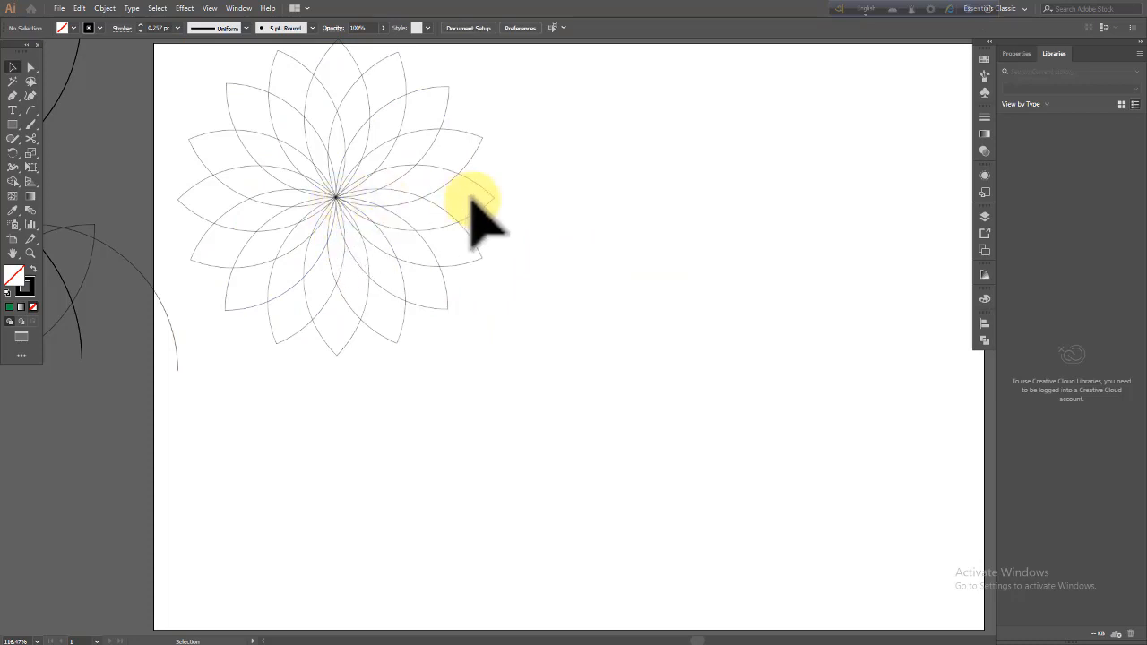
{"action": "left_click", "coordinate": [360, 209]}
{"action": "left_click_drag", "start_coordinate": [338, 194], "coordinate": [826, 206]}
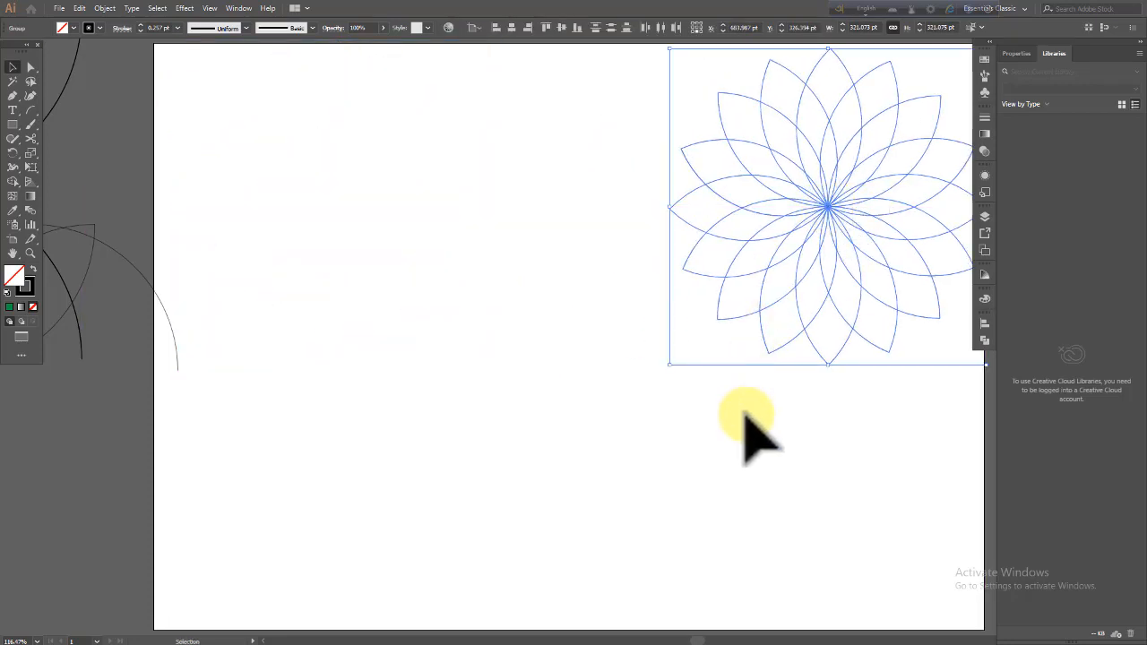
{"action": "left_click", "coordinate": [744, 416]}
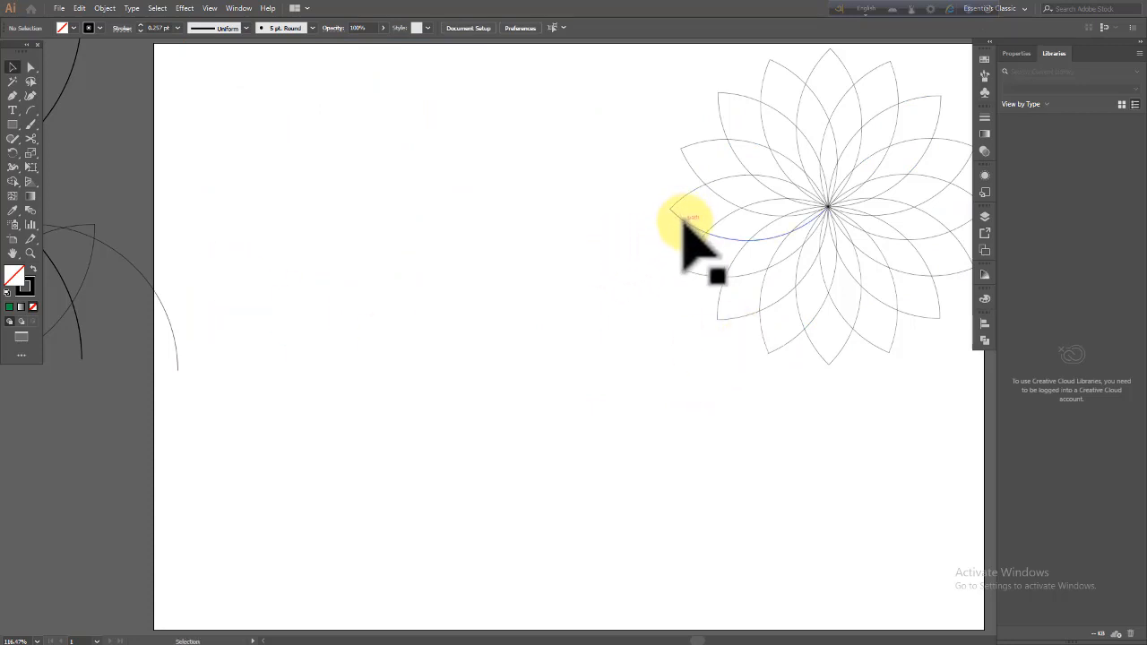
- Move the flower's leftmost petal out to the empty area left of the artboard's centre and rotate it to slope down to the right
{"action": "left_click_drag", "start_coordinate": [683, 220], "coordinate": [413, 377]}
{"action": "left_click", "coordinate": [587, 381]}
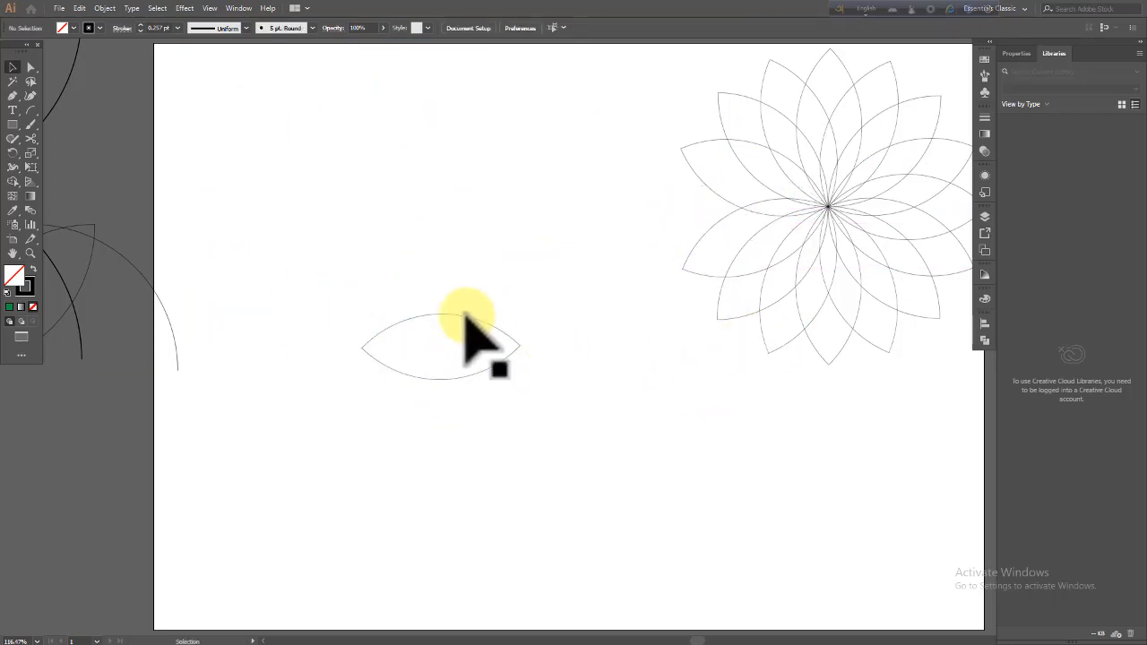
{"action": "left_click_drag", "start_coordinate": [422, 256], "coordinate": [498, 444]}
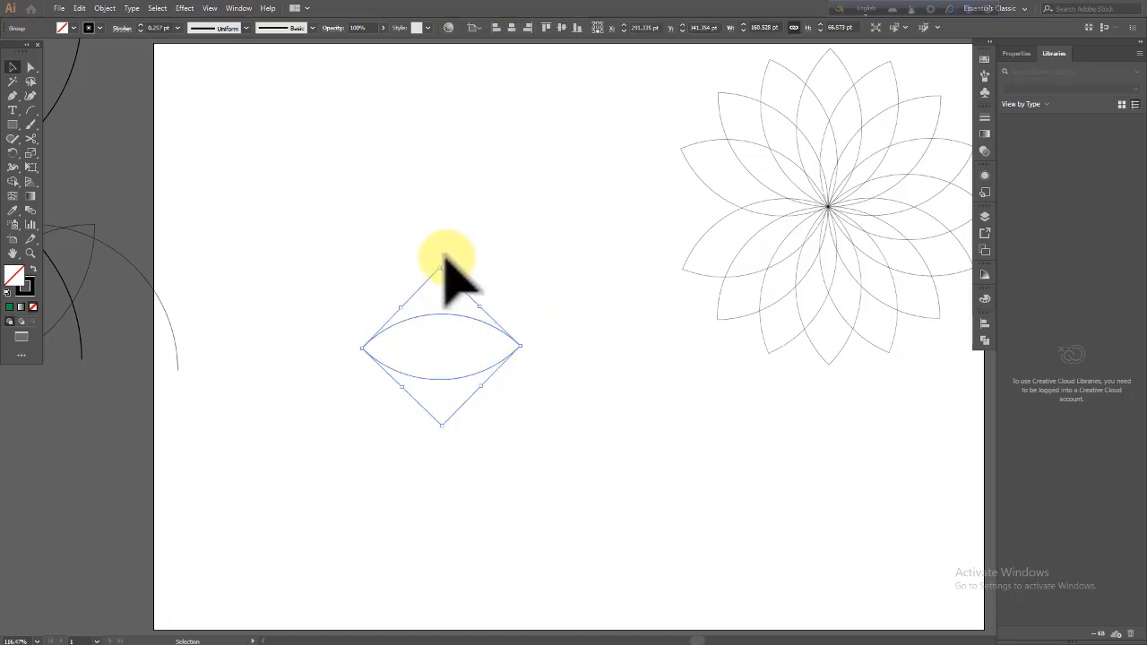
{"action": "left_click_drag", "start_coordinate": [441, 264], "coordinate": [493, 293]}
- Copy the leaf to its right and rotate the copy into a mirrored slope, joining both leaves at their lower tips
{"action": "left_click_drag", "start_coordinate": [485, 351], "coordinate": [568, 346]}
{"action": "left_click_drag", "start_coordinate": [565, 261], "coordinate": [563, 404]}
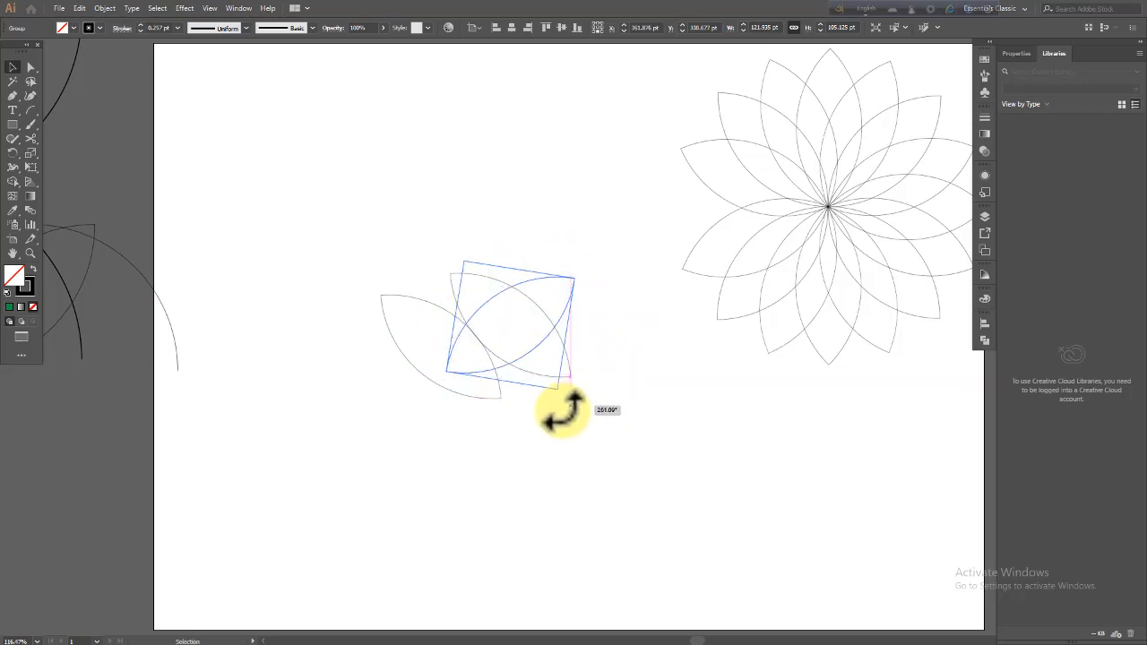
{"action": "left_click", "coordinate": [493, 362], "text": "shift"}
{"action": "left_click", "coordinate": [570, 448]}
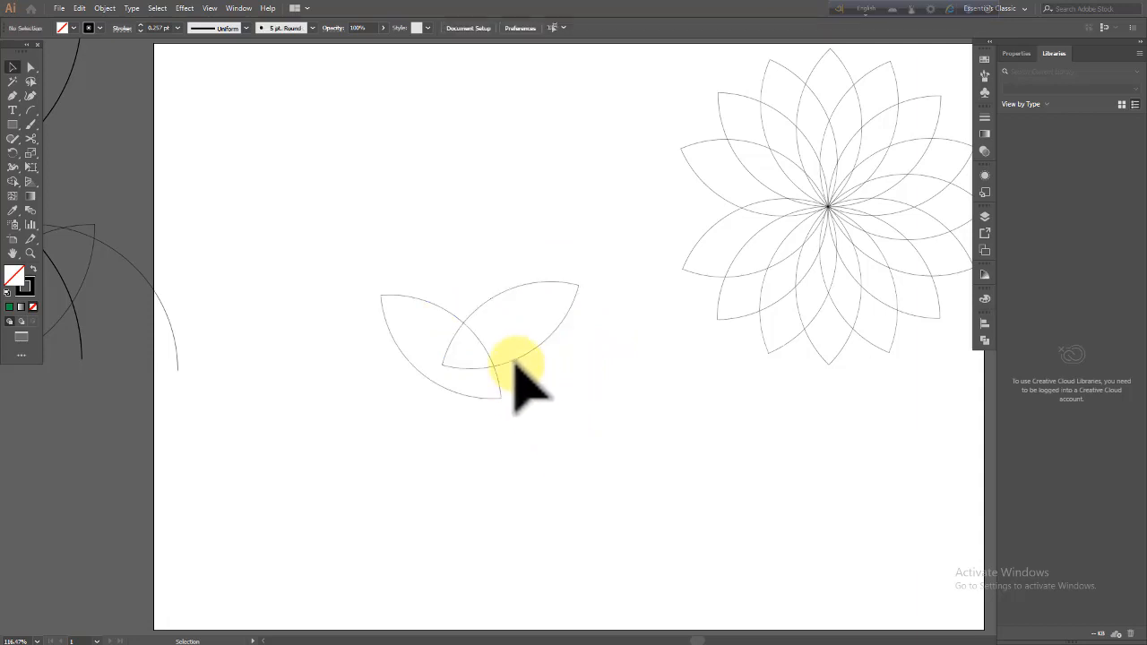
{"action": "left_click_drag", "start_coordinate": [514, 362], "coordinate": [573, 400]}
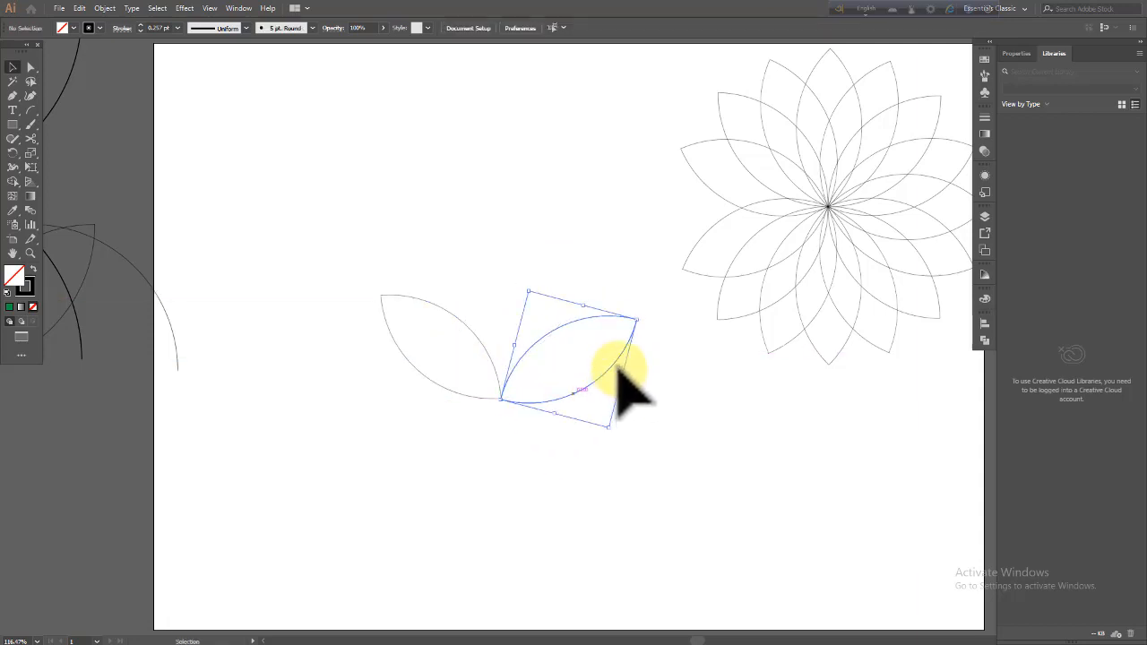
{"action": "left_click_drag", "start_coordinate": [638, 312], "coordinate": [633, 299]}
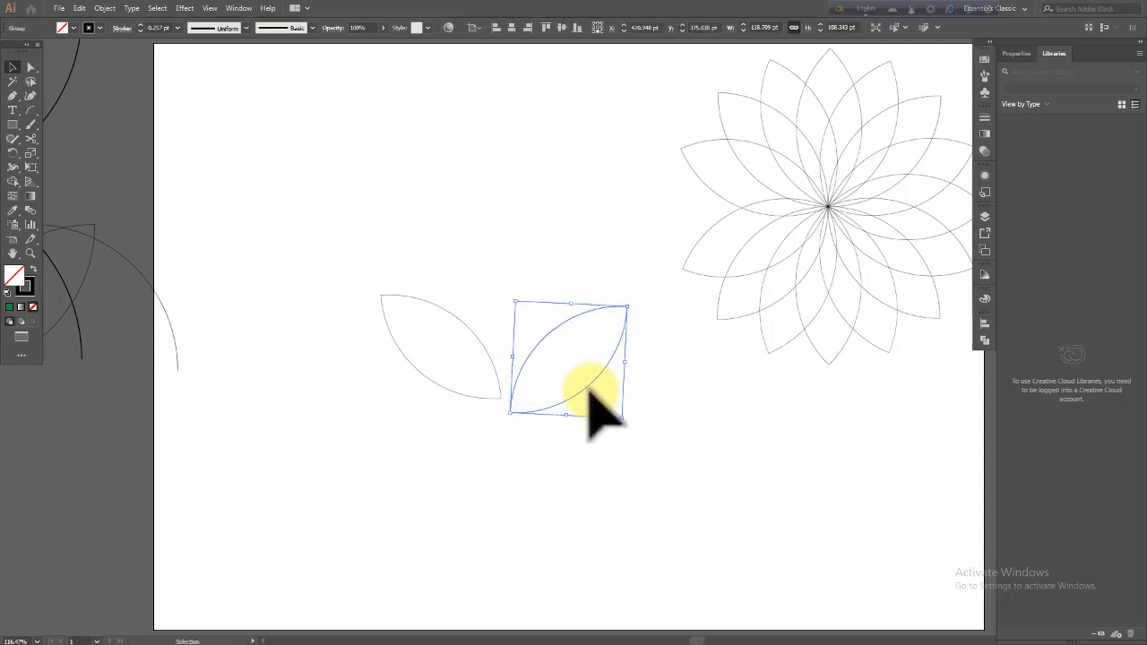
{"action": "left_click_drag", "start_coordinate": [582, 384], "coordinate": [572, 360]}
{"action": "left_click", "coordinate": [661, 462]}
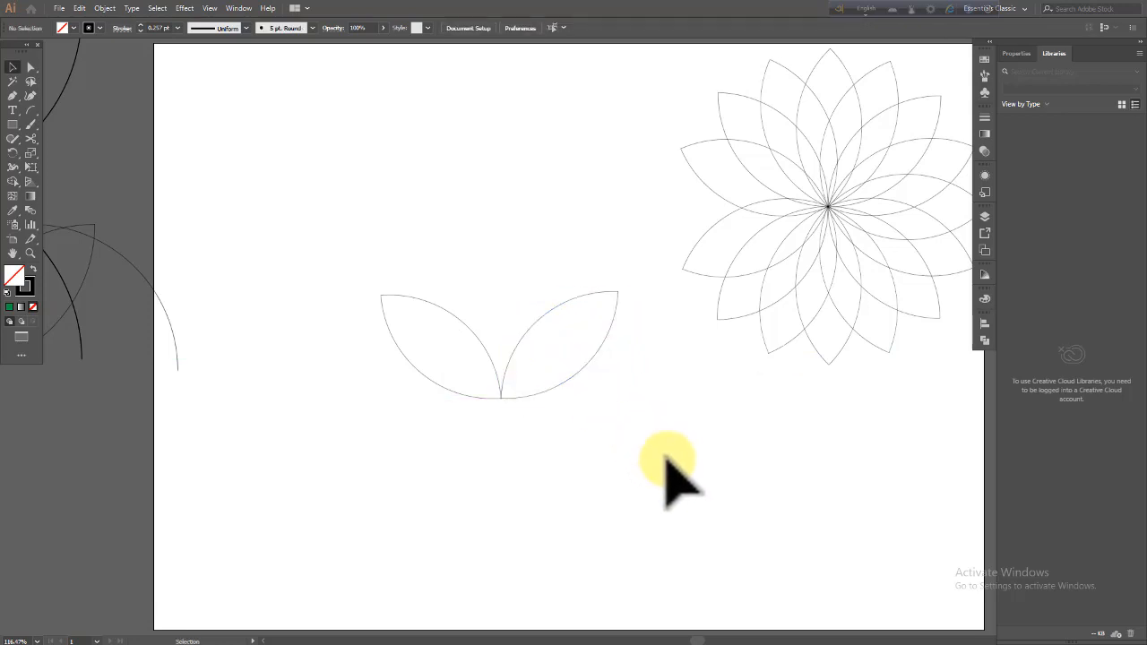
- Group the two joined leaves and delete the large outlined flower in the artboard's upper-right corner
{"action": "left_click_drag", "start_coordinate": [353, 284], "coordinate": [638, 457]}
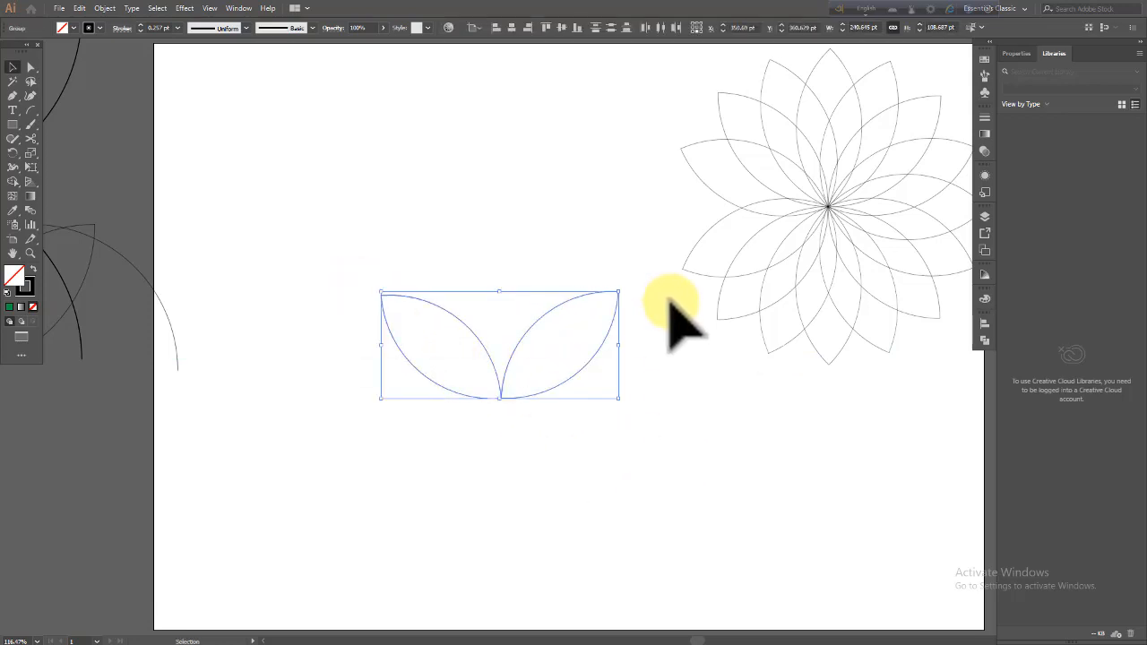
{"action": "key", "text": "ctrl+g"}
{"action": "left_click", "coordinate": [931, 313]}
{"action": "key", "text": "Delete"}
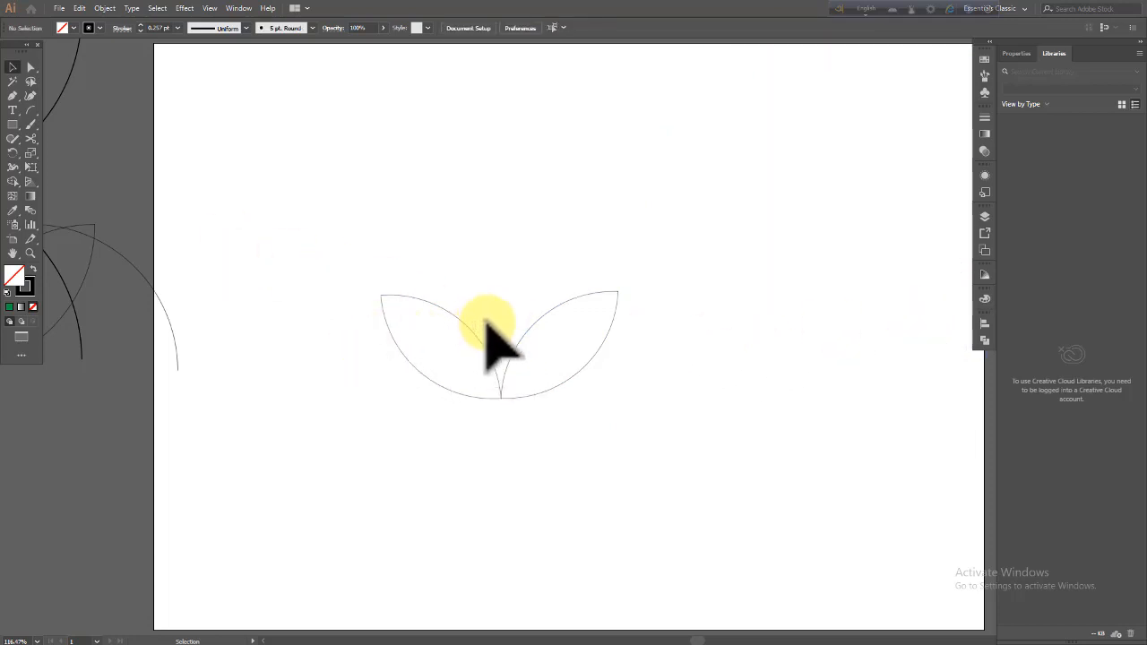
- Scale the leaf pair down to about 146 pt wide and move it lower on the artboard
{"action": "left_click_drag", "start_coordinate": [364, 282], "coordinate": [573, 377]}
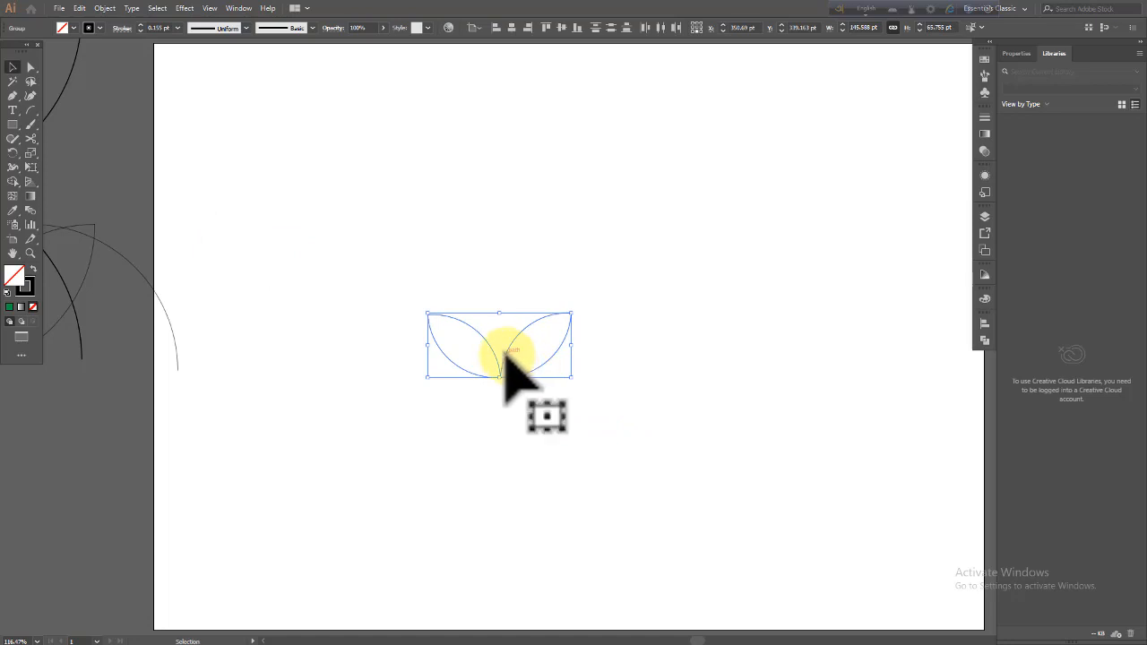
{"action": "left_click_drag", "start_coordinate": [504, 355], "coordinate": [486, 441]}
{"action": "left_click", "coordinate": [588, 452], "text": "ctrl"}
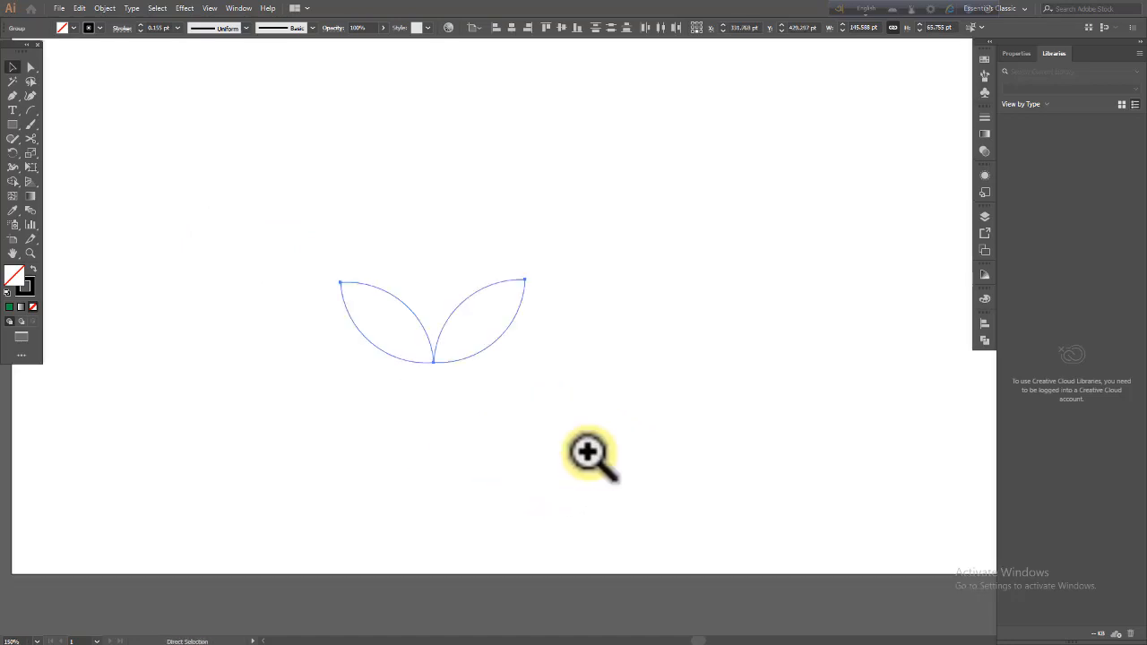
- Fill both leaves of the pair with solid black
{"action": "left_click", "coordinate": [63, 28]}
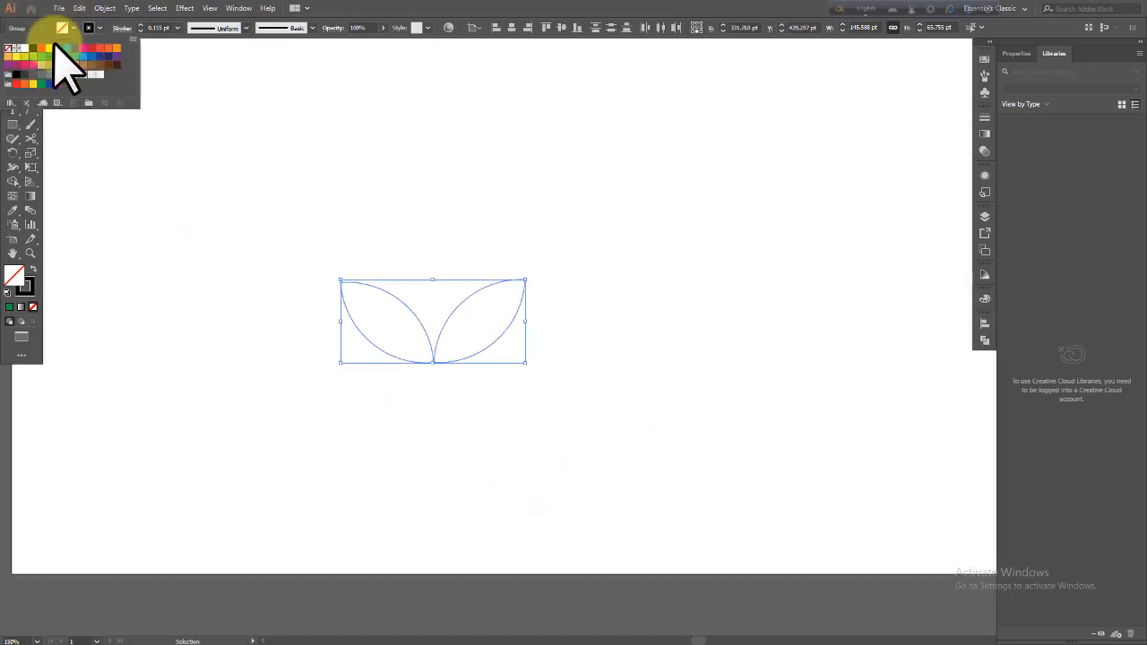
{"action": "left_click", "coordinate": [24, 47]}
{"action": "key", "text": "Escape"}
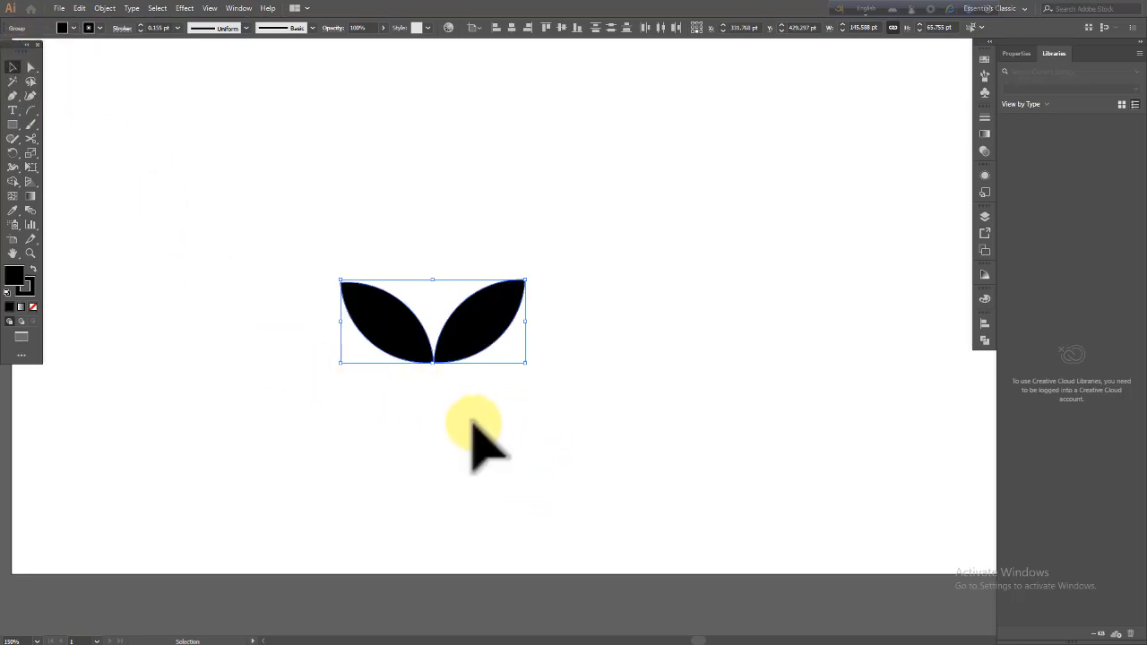
{"action": "left_click", "coordinate": [385, 427]}
{"action": "left_click_drag", "start_coordinate": [377, 364], "coordinate": [343, 401]}
{"action": "key", "text": "ctrl+z"}
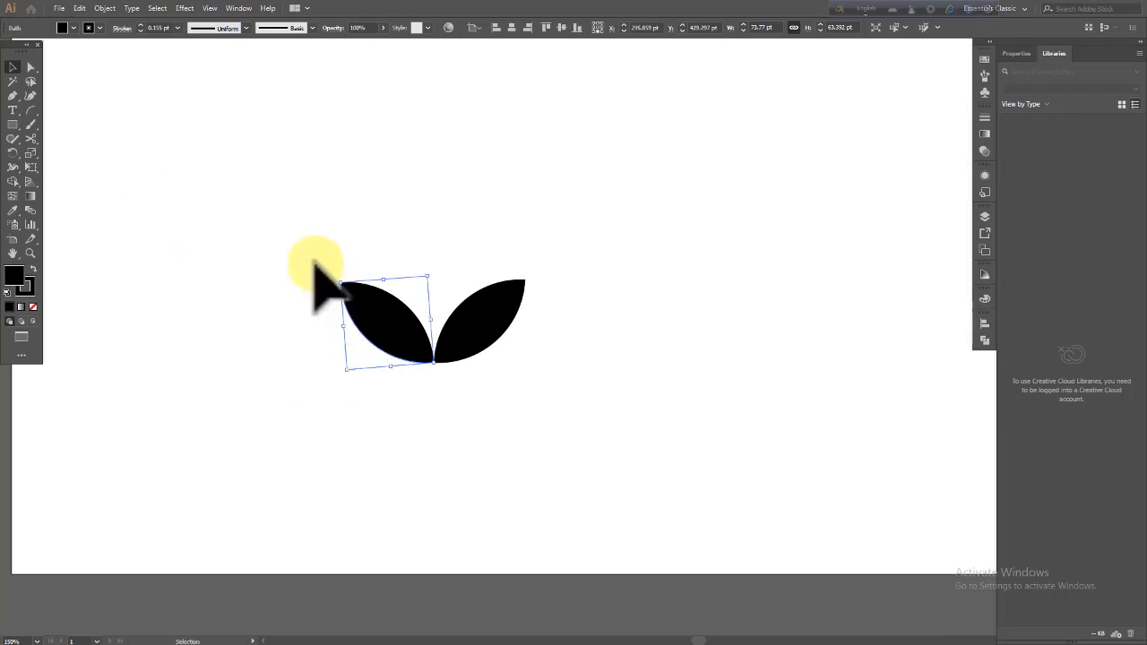
- Scale the black leaf pair down to about 102 pt wide and place a copy directly above it
{"action": "left_click_drag", "start_coordinate": [314, 262], "coordinate": [549, 405]}
{"action": "key", "text": "v"}
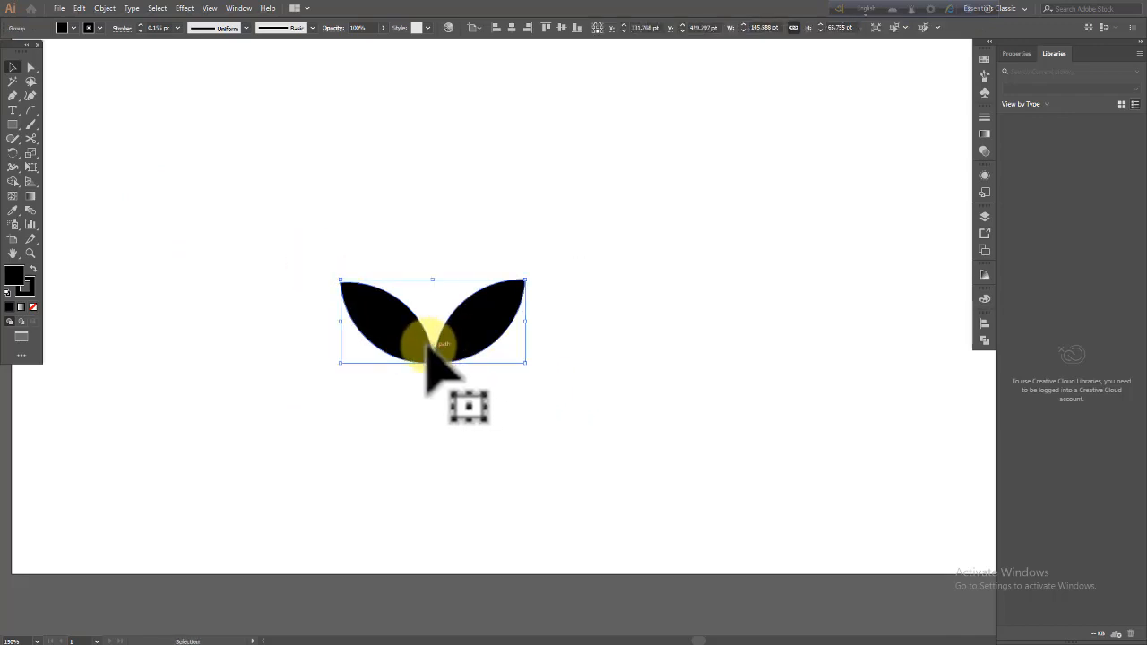
{"action": "left_click_drag", "start_coordinate": [527, 364], "coordinate": [453, 300]}
{"action": "left_click", "coordinate": [522, 289], "text": "ctrl+alt"}
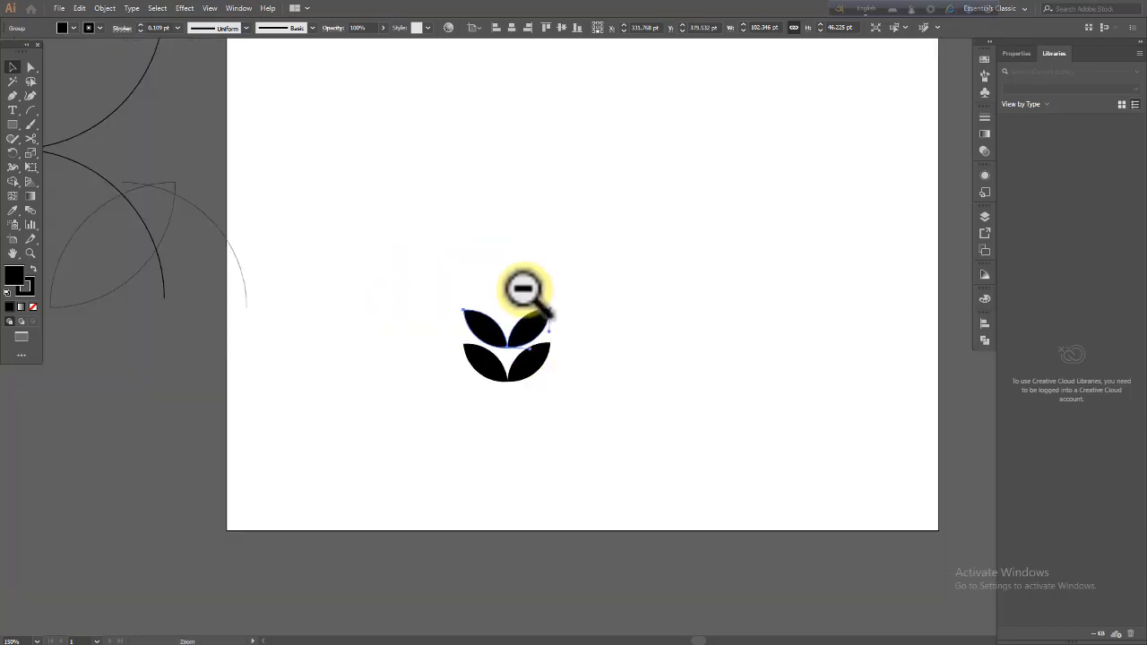
- Repeat the upward copy until nine leaf pairs are stacked in a vertical column
{"action": "key", "text": "ctrl+d"}
{"action": "key", "text": "ctrl+d"}
{"action": "key", "text": "ctrl+d"}
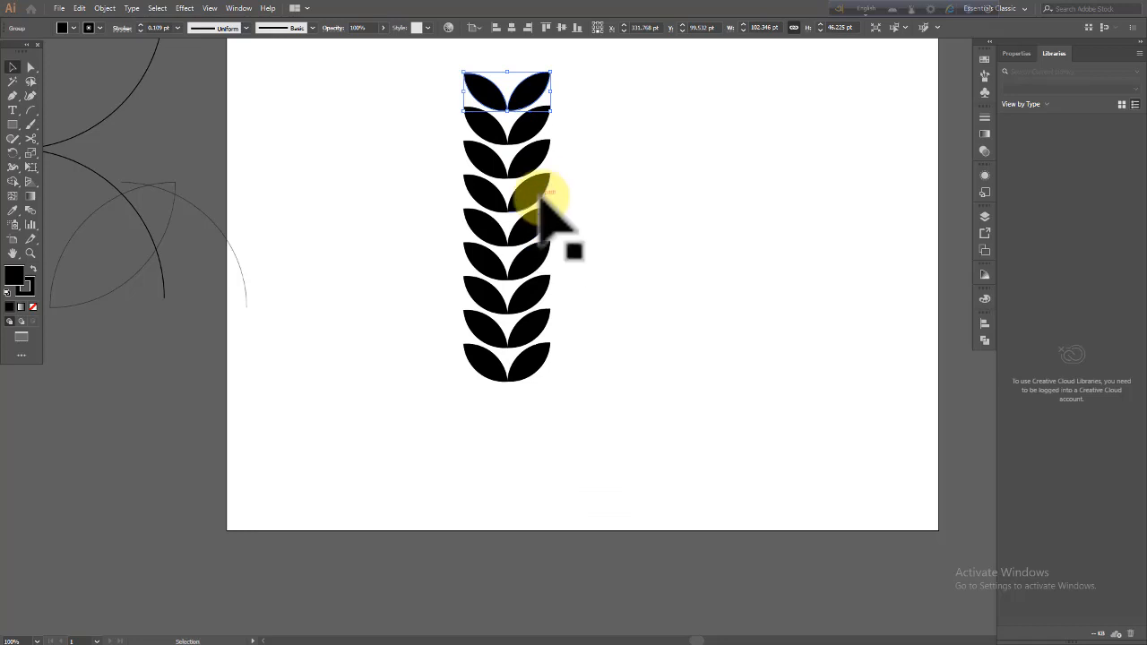
{"action": "left_click", "coordinate": [627, 243]}
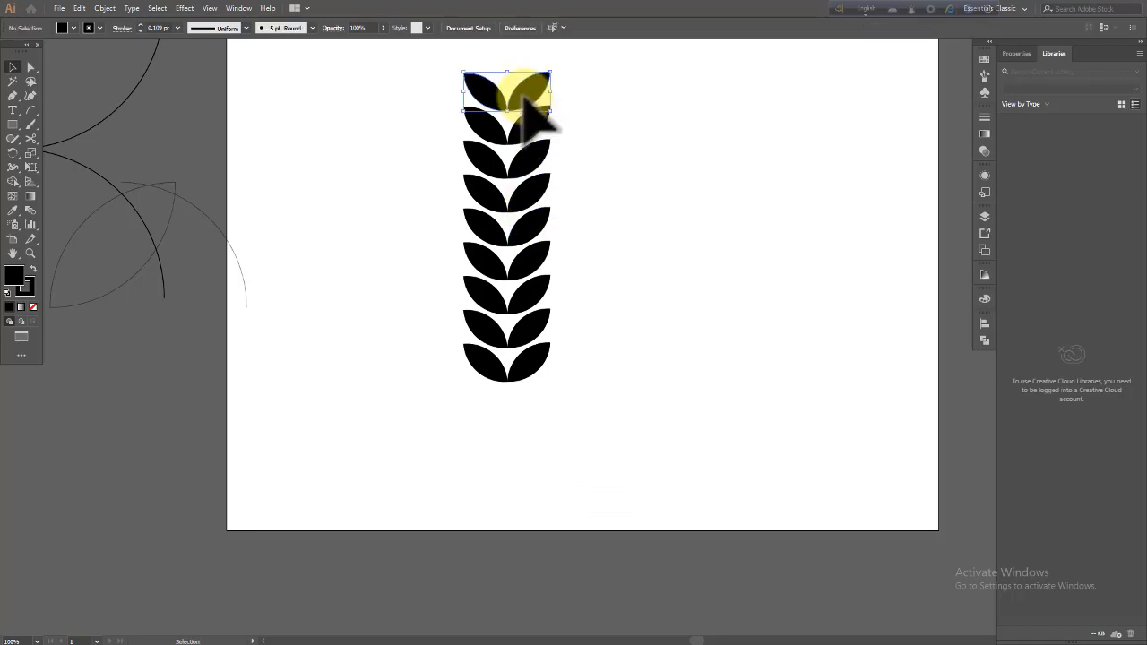
- Copy the top leaf pair and separate the copy's leaves, one above the column and the other to the column's right
{"action": "key", "text": "ctrl+="}
{"action": "left_click_drag", "start_coordinate": [413, 240], "coordinate": [415, 243]}
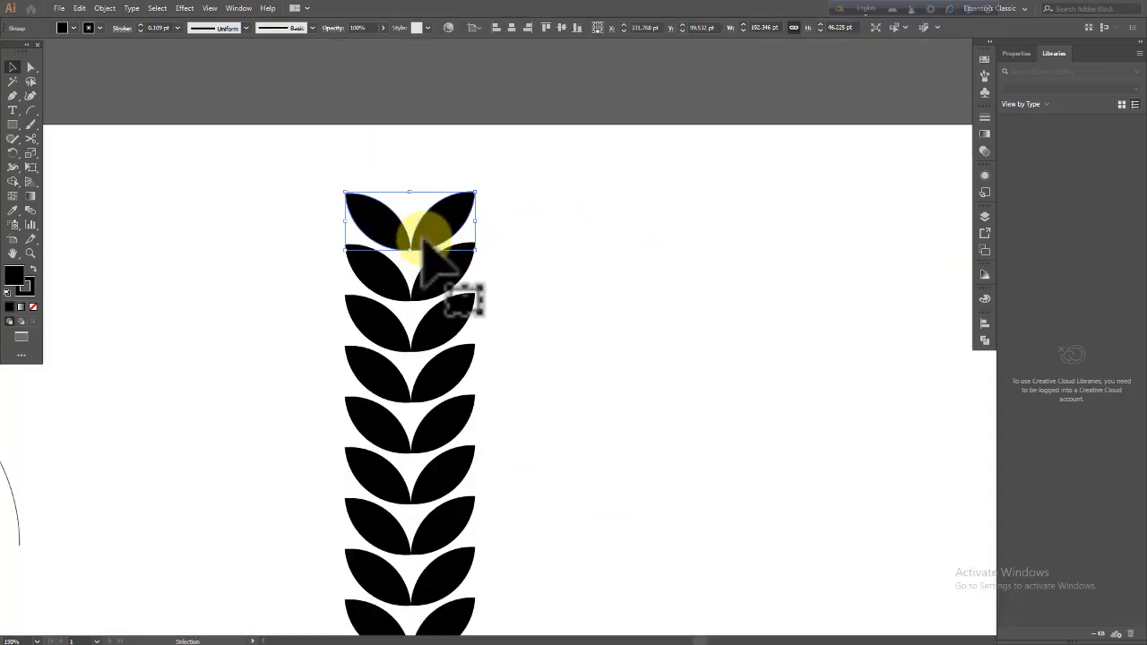
{"action": "left_click", "coordinate": [31, 66]}
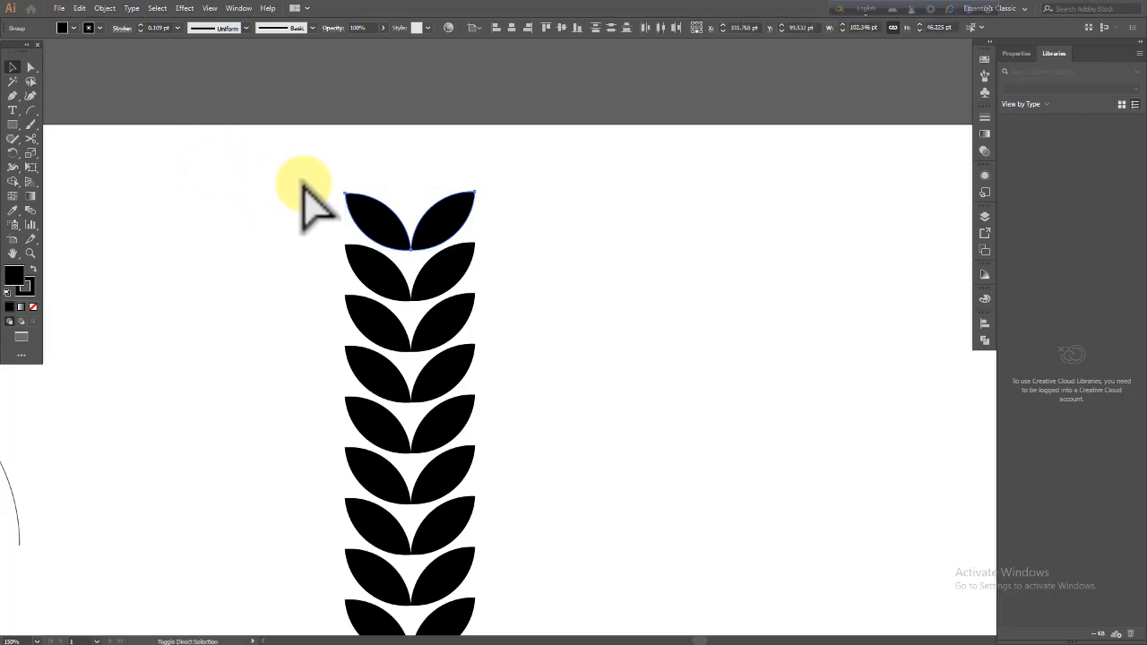
{"action": "left_click", "coordinate": [448, 235]}
{"action": "left_click_drag", "start_coordinate": [448, 234], "coordinate": [435, 174]}
{"action": "left_click", "coordinate": [678, 305]}
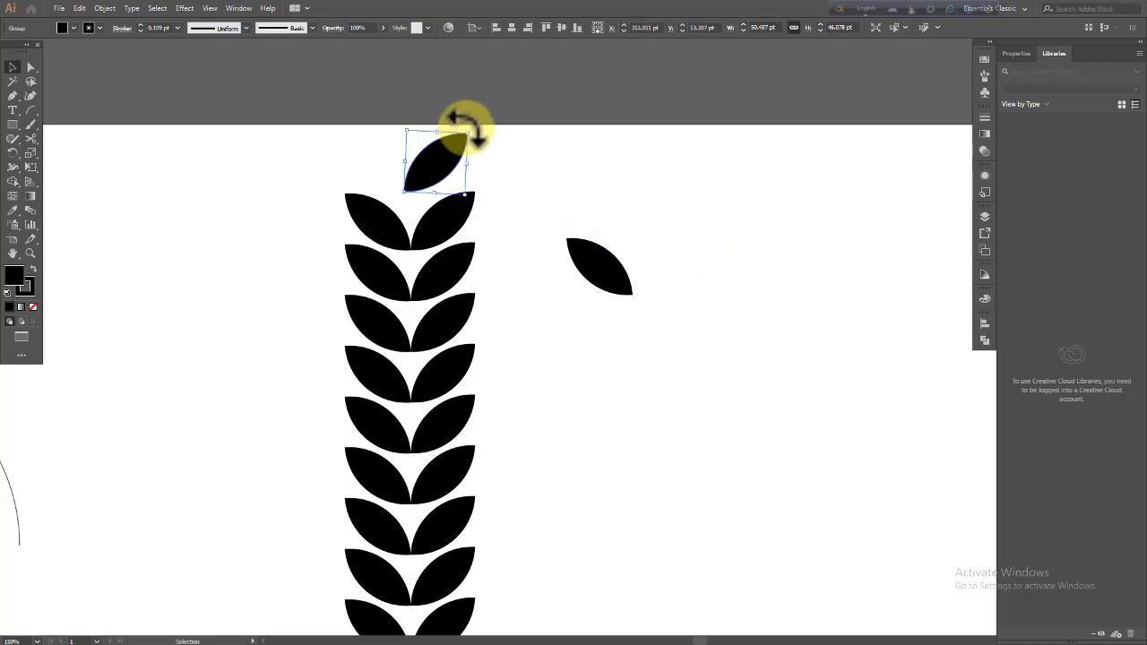
- Rotate the leaf above the column upright, centre it as the tip, and move the spare leaf further away
{"action": "left_click_drag", "start_coordinate": [470, 130], "coordinate": [436, 126]}
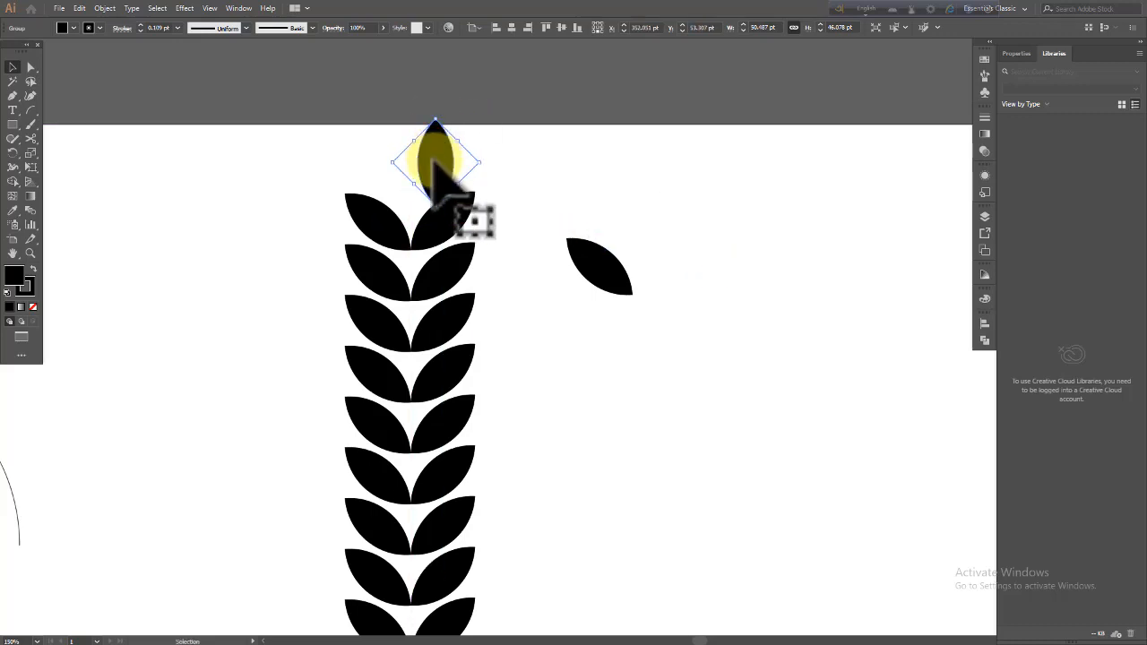
{"action": "left_click_drag", "start_coordinate": [435, 174], "coordinate": [414, 176]}
{"action": "left_click_drag", "start_coordinate": [609, 274], "coordinate": [719, 303]}
{"action": "key", "text": "ctrl+minus"}
{"action": "key", "text": "v"}
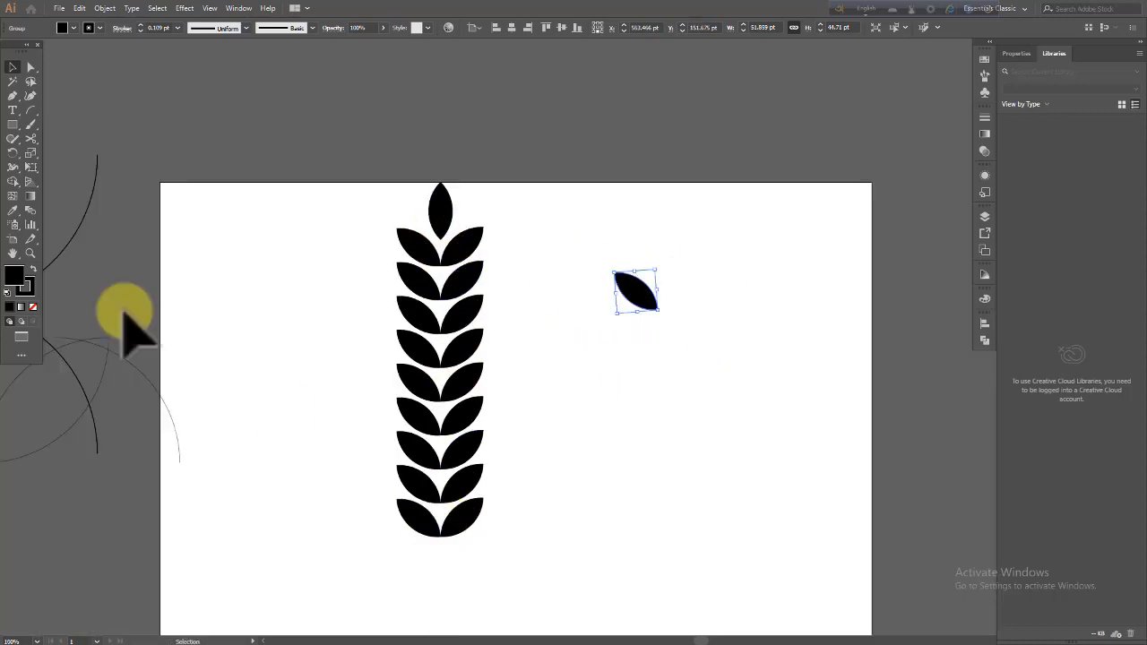
- Draw a vertical stem line about 420 pt long from the tip leaf down past the column, with a 1 pt stroke
{"action": "left_click_drag", "start_coordinate": [34, 115], "coordinate": [71, 111]}
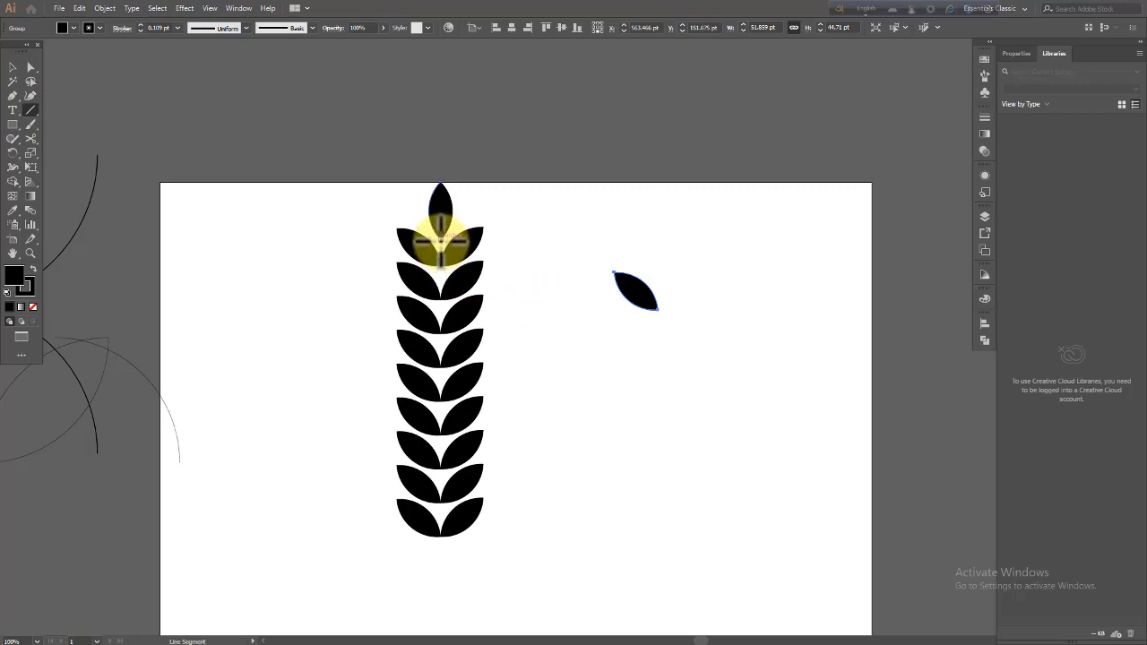
{"action": "left_click_drag", "start_coordinate": [440, 242], "coordinate": [441, 594]}
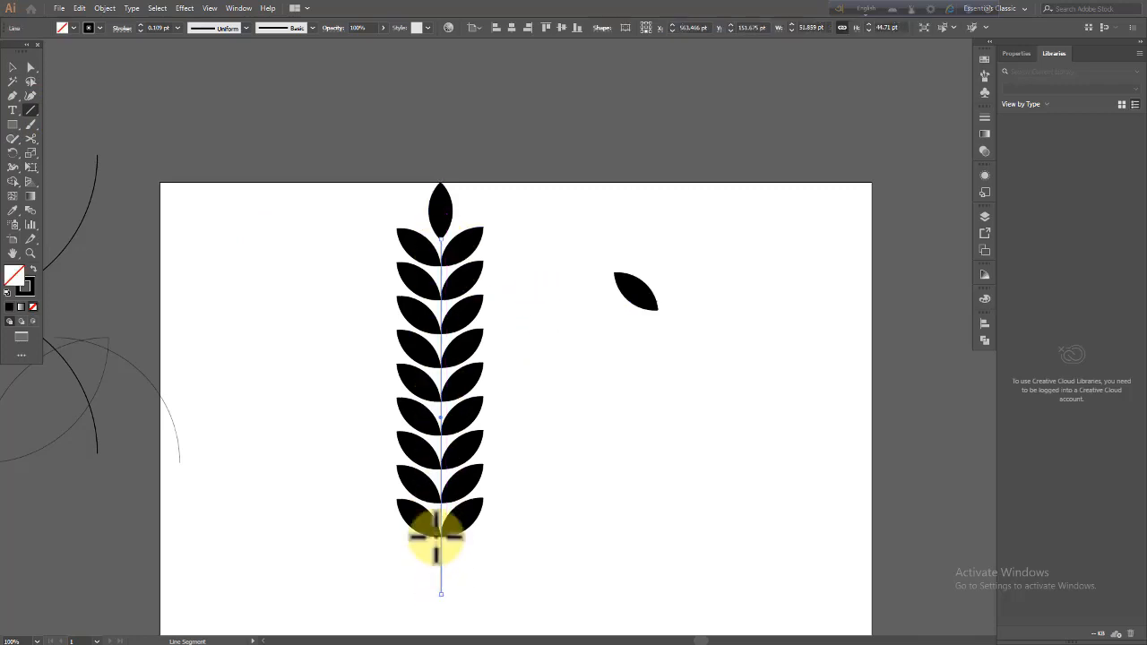
{"action": "left_click", "coordinate": [177, 28]}
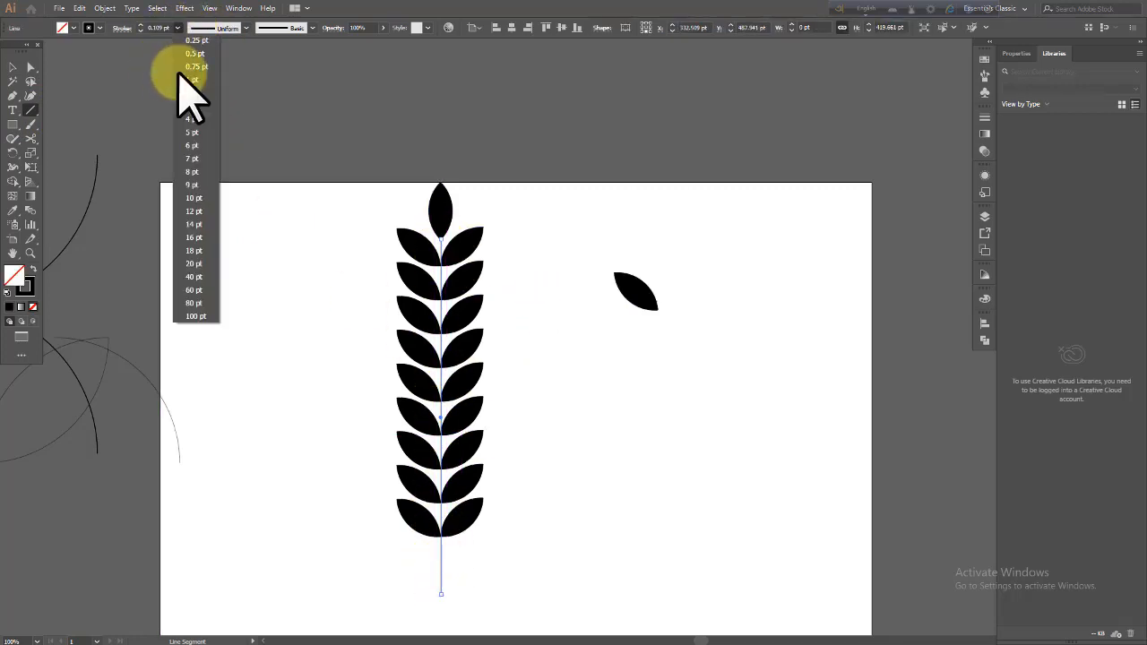
{"action": "left_click", "coordinate": [192, 80]}
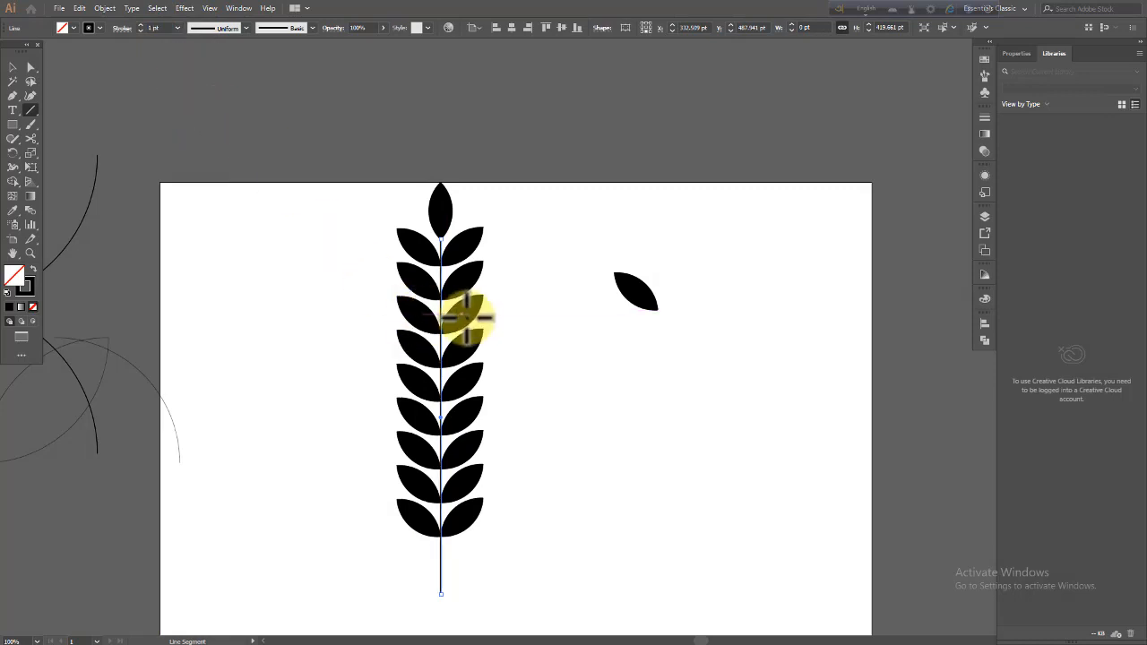
- Delete the spare leaf lying to the right of the leaf column
{"action": "left_click", "coordinate": [13, 67]}
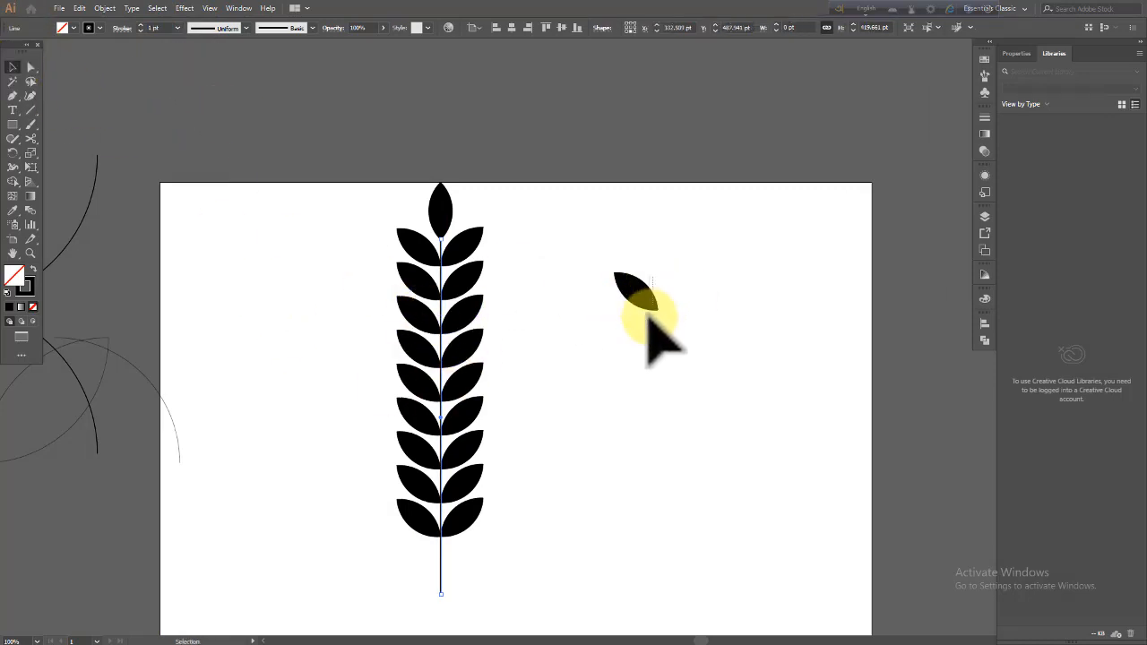
{"action": "left_click", "coordinate": [636, 294]}
{"action": "key", "text": "Delete"}
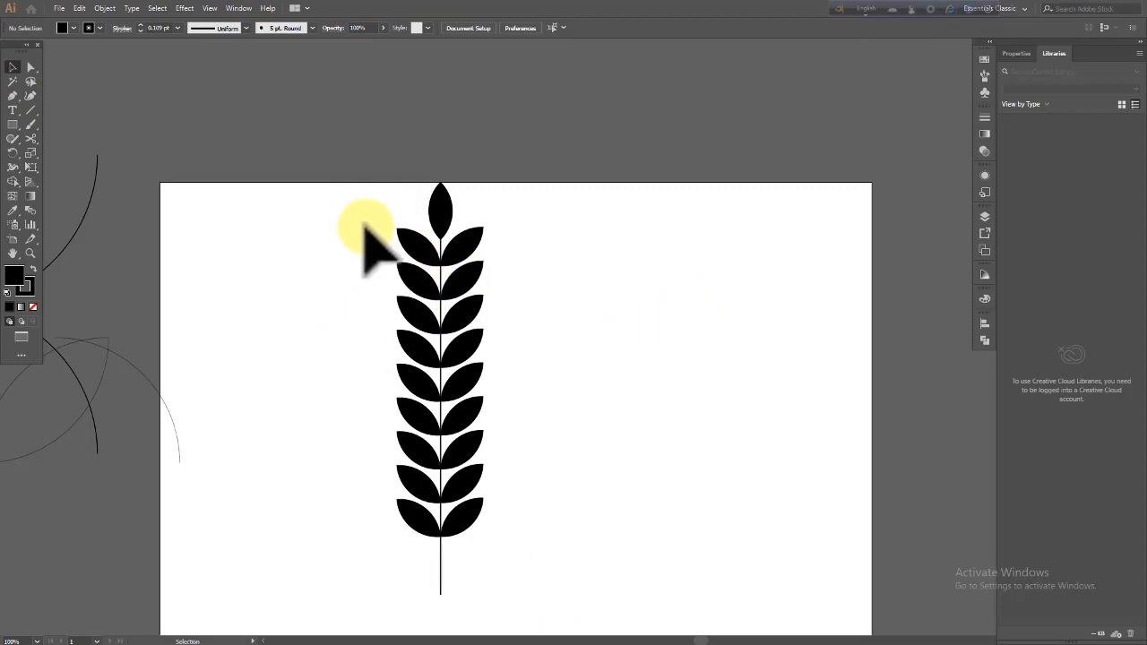
- Group the tip leaf, all the leaf pairs and the stem line into one object
{"action": "left_click_drag", "start_coordinate": [366, 199], "coordinate": [525, 574]}
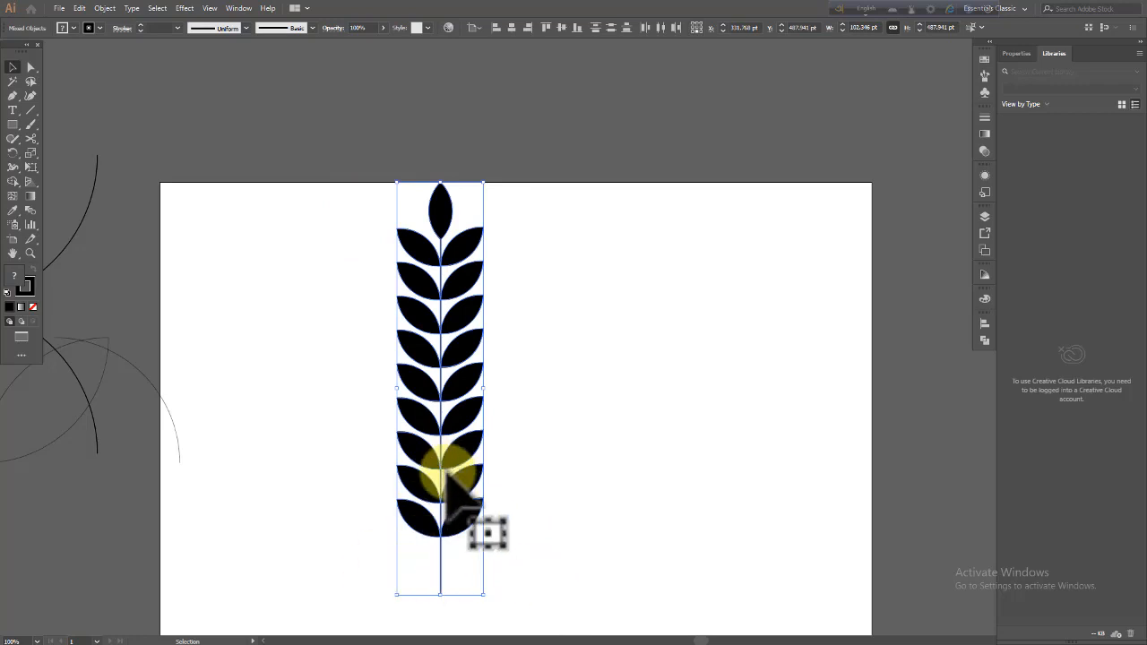
{"action": "left_click", "coordinate": [12, 66]}
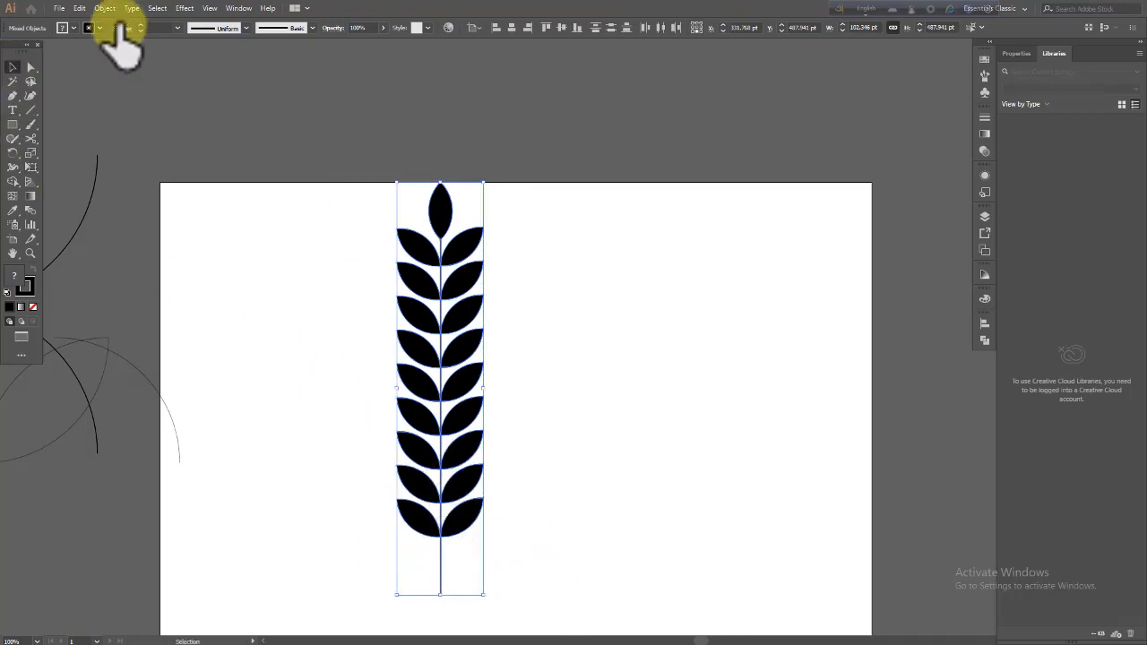
{"action": "left_click", "coordinate": [108, 9]}
{"action": "left_click", "coordinate": [130, 62]}
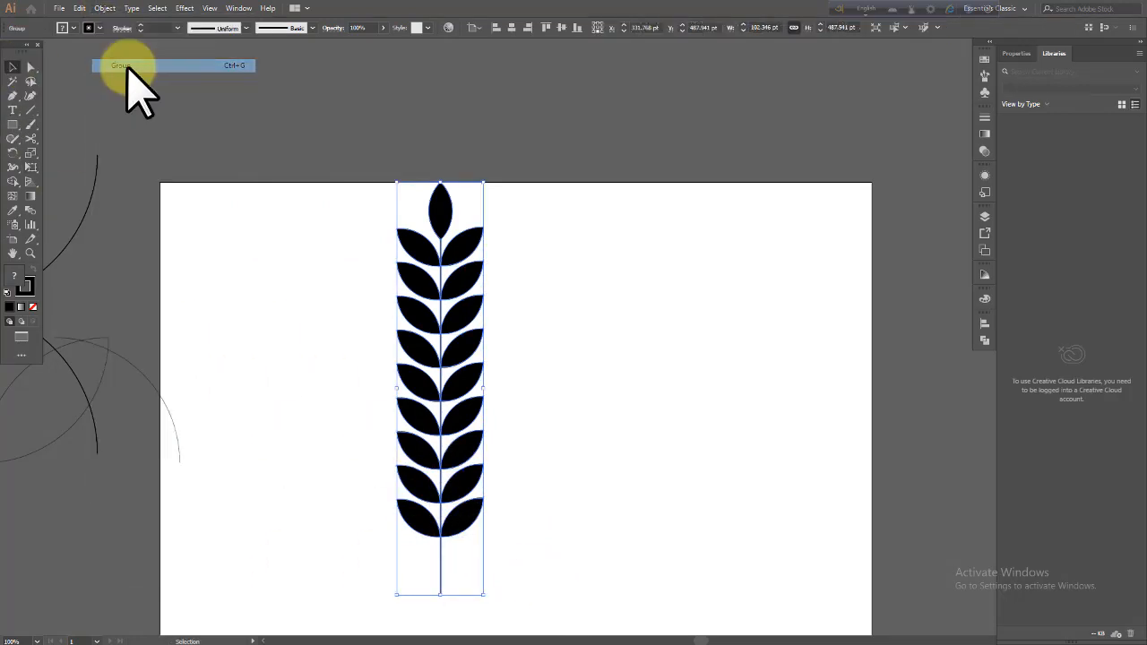
- Create an art brush from the grouped stalk with the default options, and move the original stalk to the artboard's left edge
{"action": "left_click", "coordinate": [984, 75]}
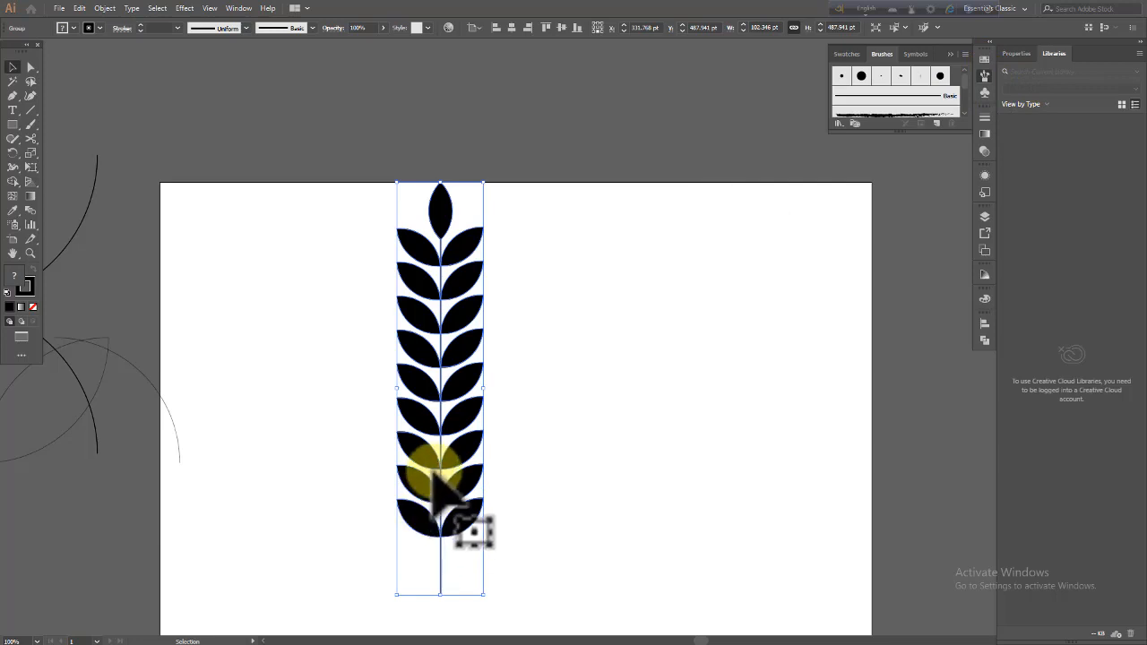
{"action": "mouse_move", "coordinate": [431, 464]}
{"action": "left_mouse_down"}
{"action": "mouse_move", "coordinate": [758, 259]}
{"action": "mouse_move", "coordinate": [891, 133]}
{"action": "mouse_move", "coordinate": [889, 107]}
{"action": "left_mouse_up"}
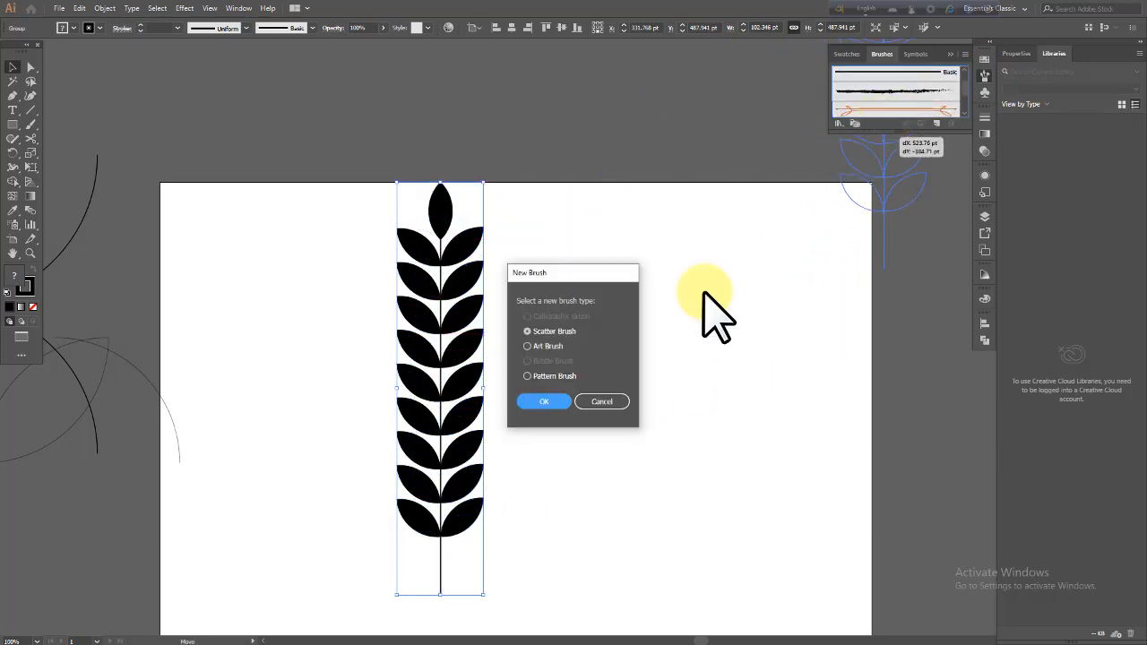
{"action": "left_click", "coordinate": [541, 401]}
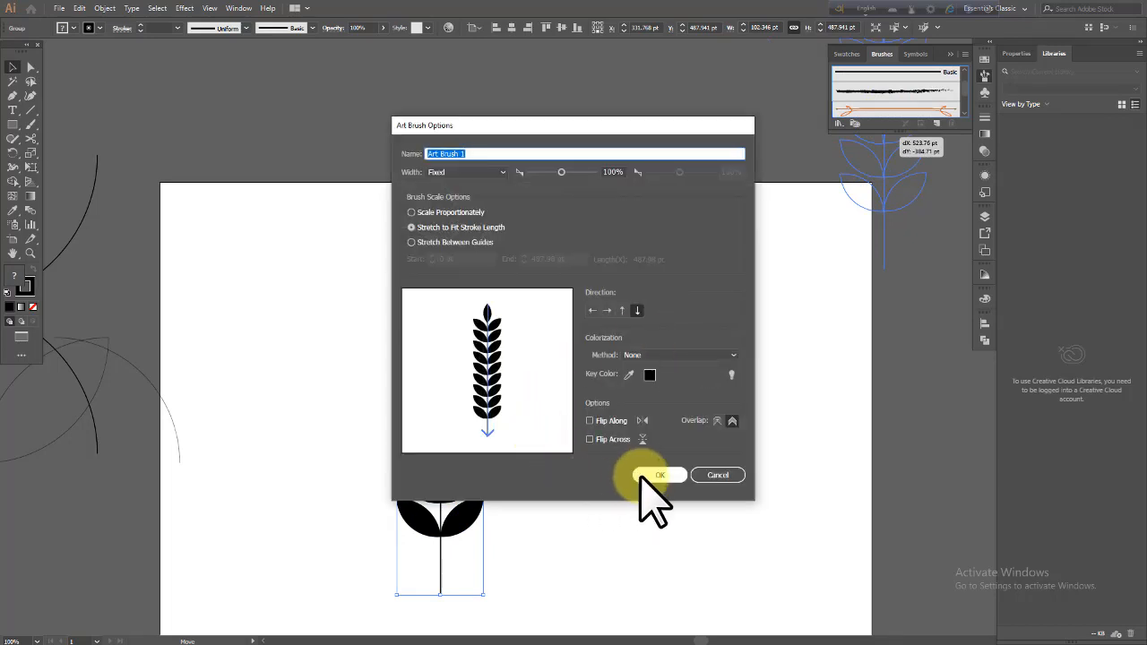
{"action": "left_click", "coordinate": [660, 475]}
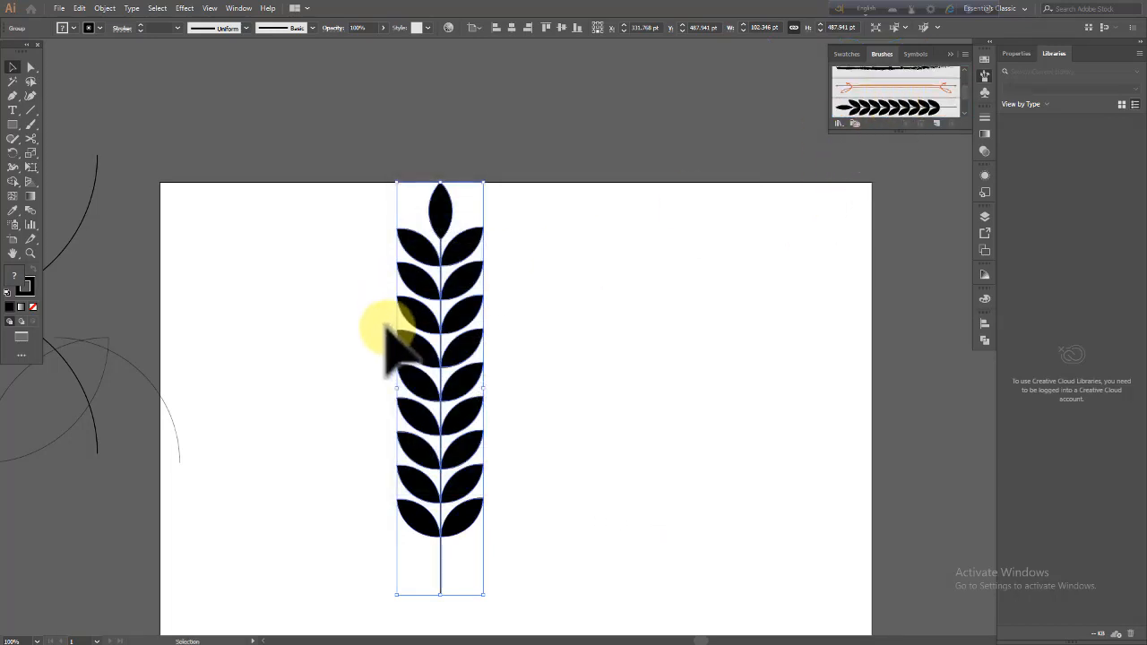
{"action": "left_click_drag", "start_coordinate": [404, 324], "coordinate": [108, 317]}
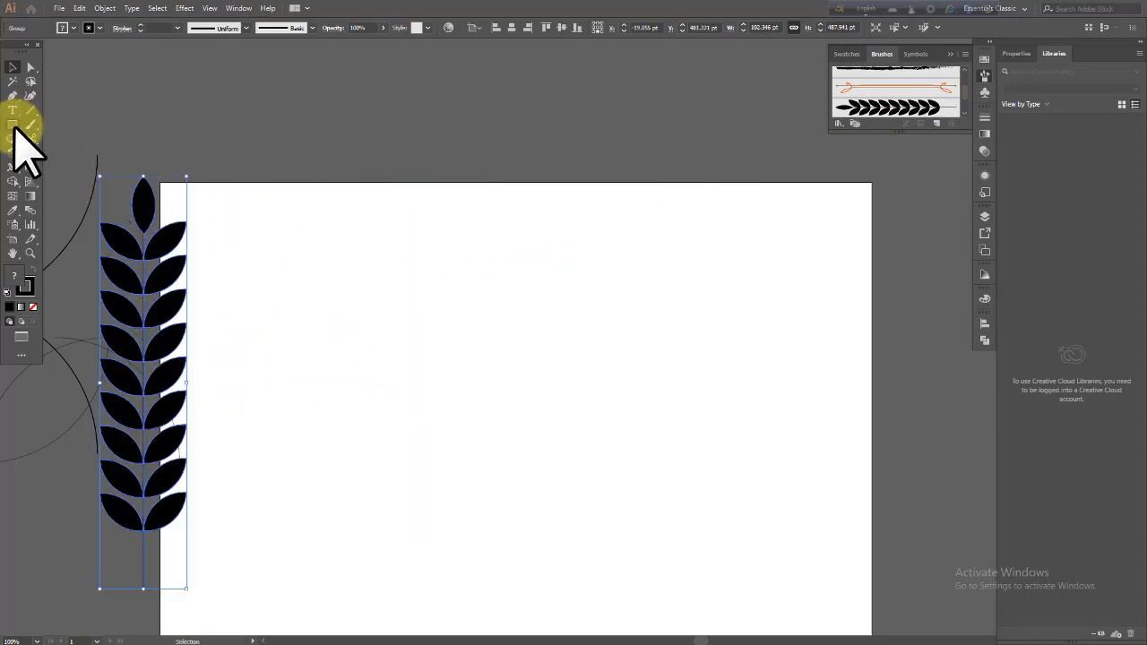
- Draw a circle about 329 pt in diameter near the middle of the artboard and remove its fill
{"action": "left_click_drag", "start_coordinate": [16, 133], "coordinate": [75, 153]}
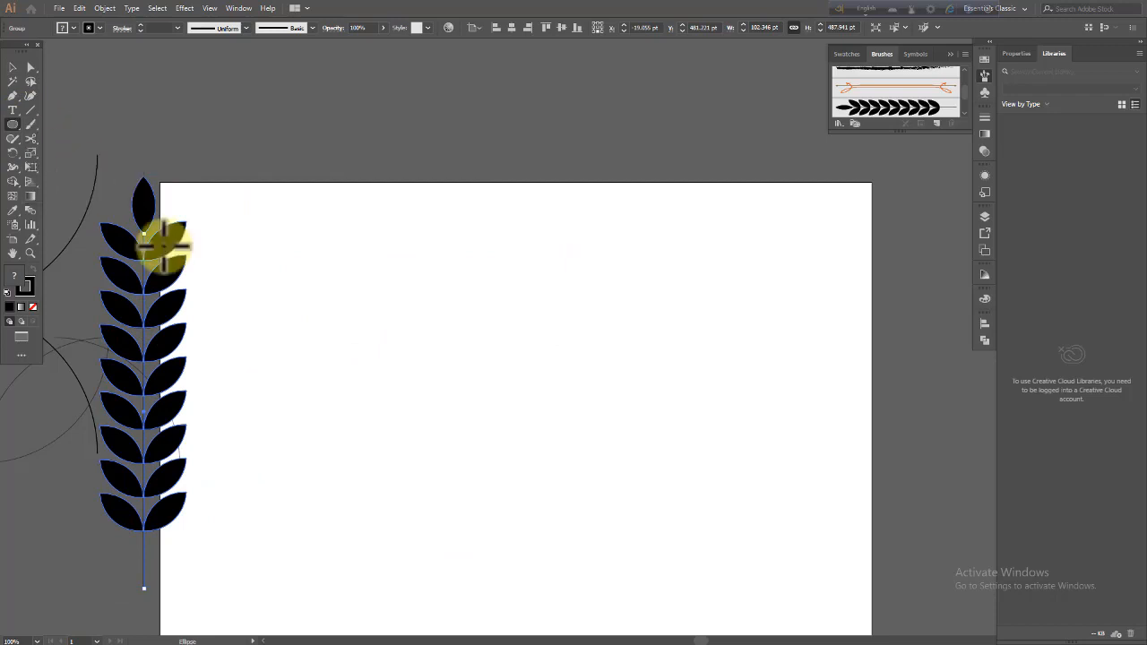
{"action": "left_click_drag", "start_coordinate": [509, 404], "coordinate": [613, 539]}
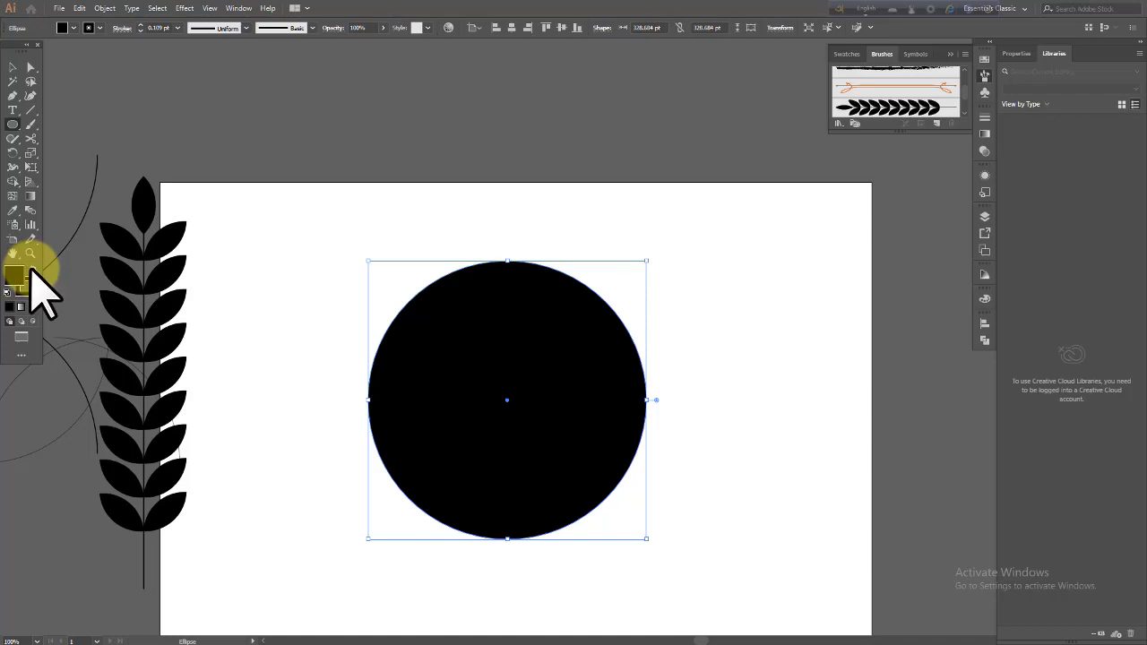
{"action": "left_click", "coordinate": [33, 307]}
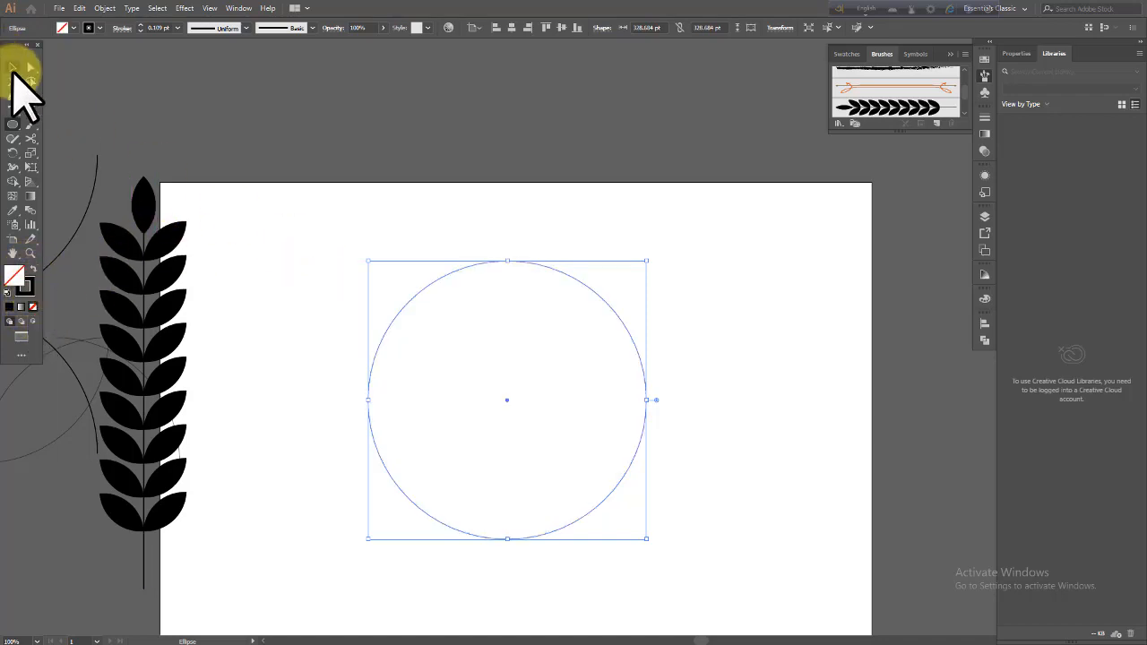
- Delete the circle's right half, keeping the open left semicircular arc
{"action": "left_click", "coordinate": [13, 68]}
{"action": "left_click", "coordinate": [532, 263]}
{"action": "left_click_drag", "start_coordinate": [507, 241], "coordinate": [530, 538]}
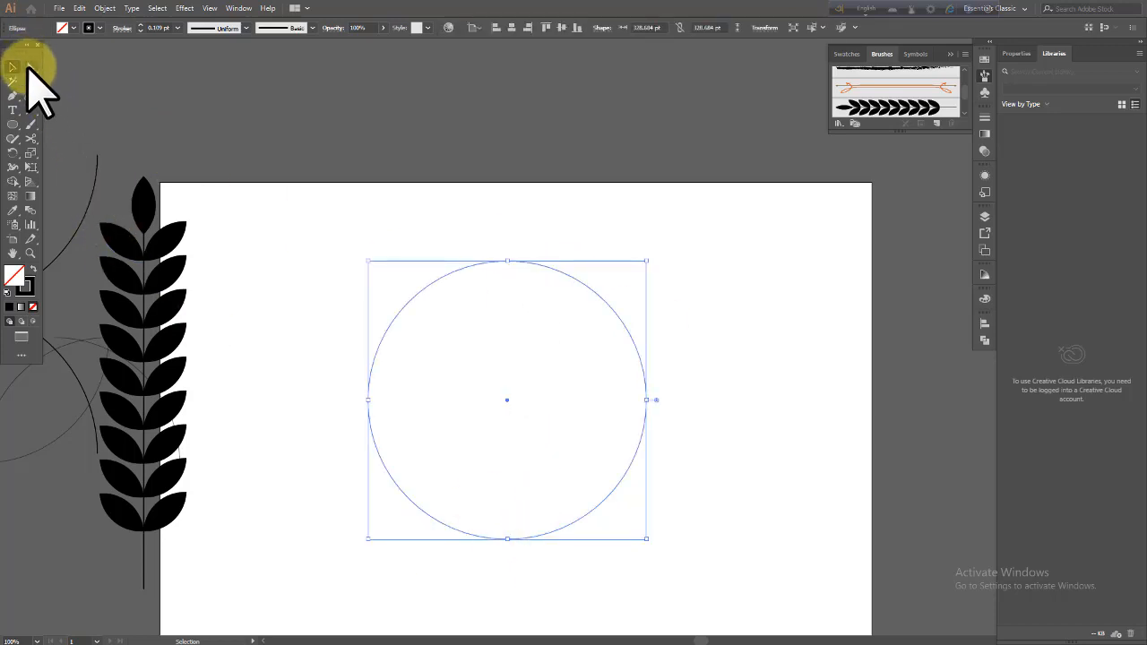
{"action": "left_click", "coordinate": [29, 67]}
{"action": "left_click_drag", "start_coordinate": [578, 256], "coordinate": [636, 551]}
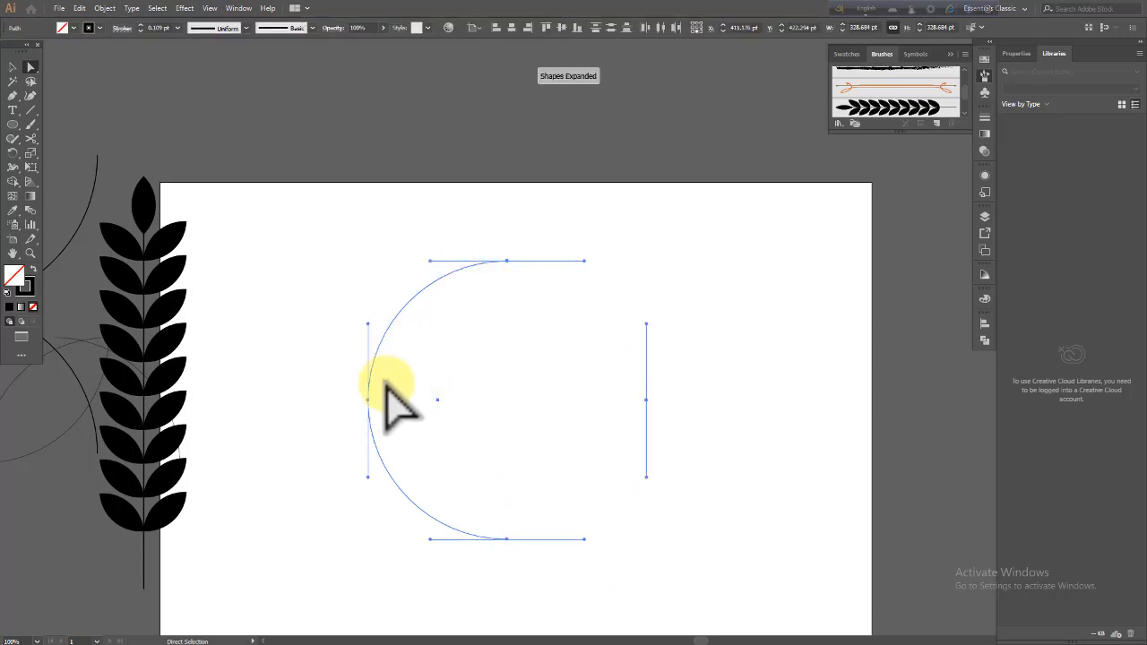
- Set the semicircle's stroke weight to 0.75 pt and apply the leafy stalk art brush to it
{"action": "left_click", "coordinate": [179, 29]}
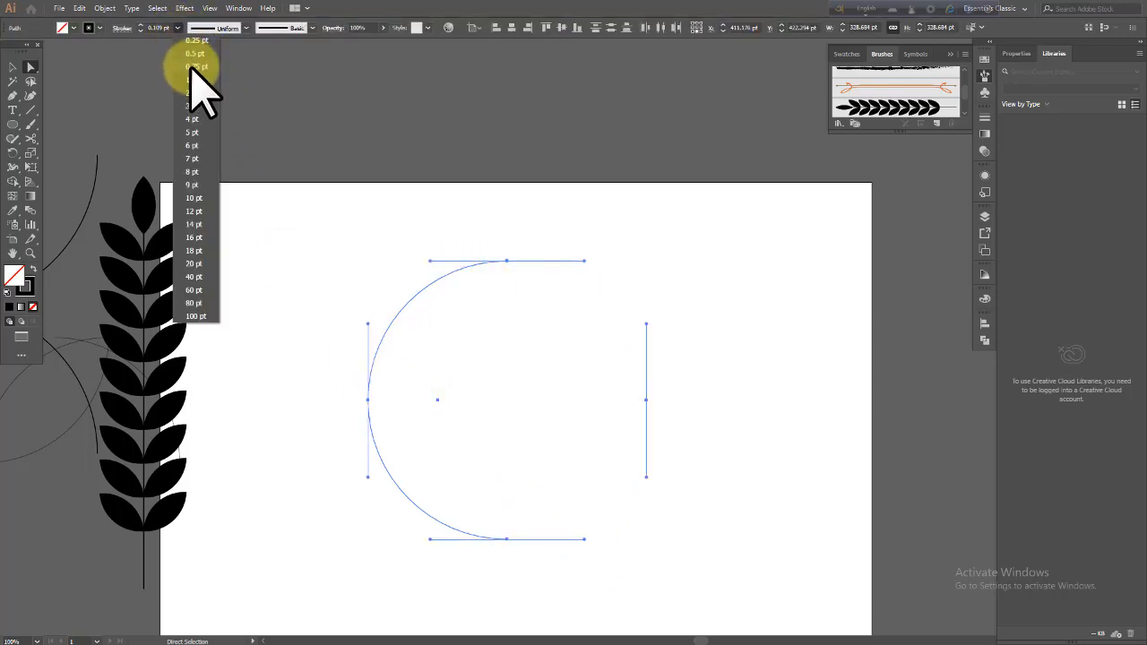
{"action": "left_click", "coordinate": [192, 67]}
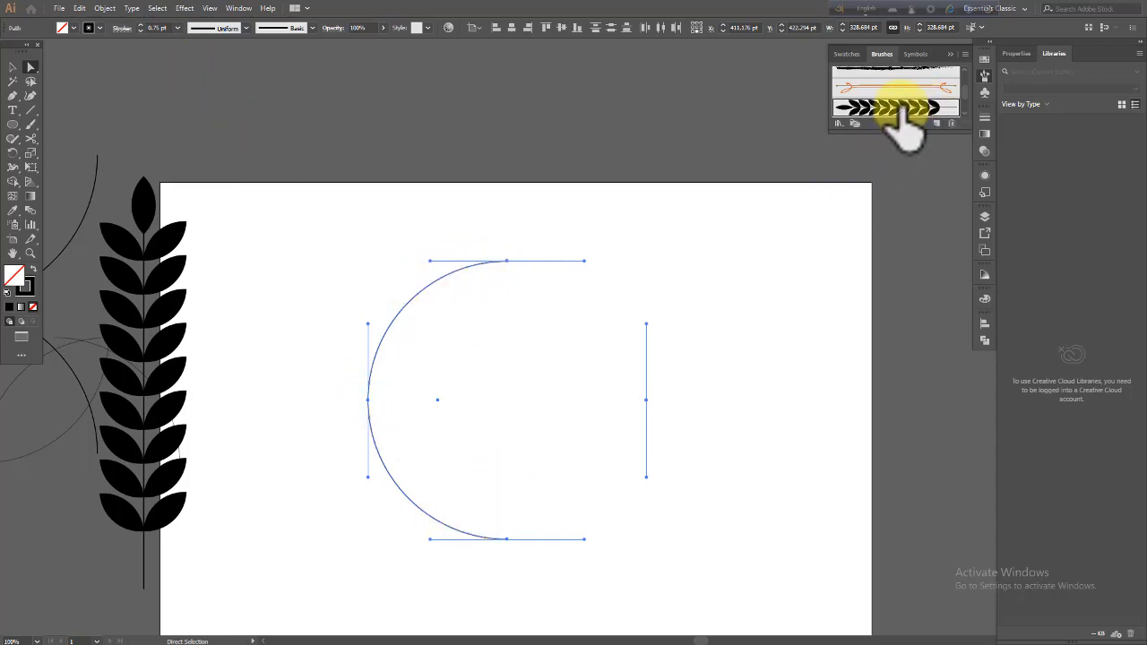
{"action": "left_click", "coordinate": [899, 109]}
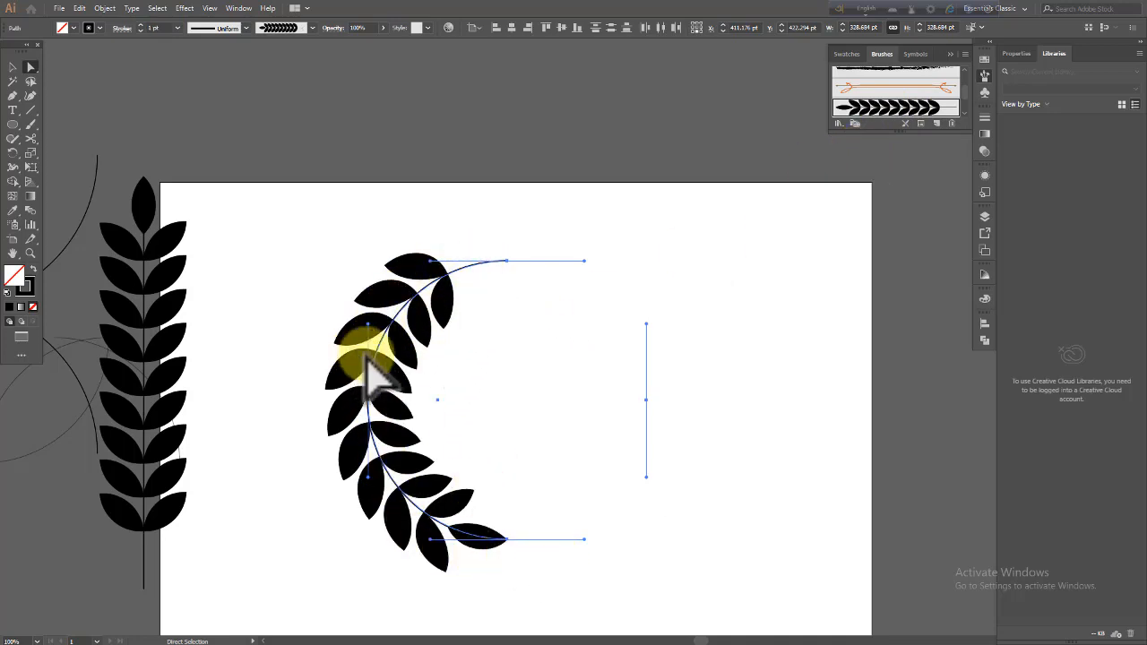
- Reflect the curved branch across the horizontal axis so that its tip leaf points to the top
{"action": "left_click", "coordinate": [104, 9]}
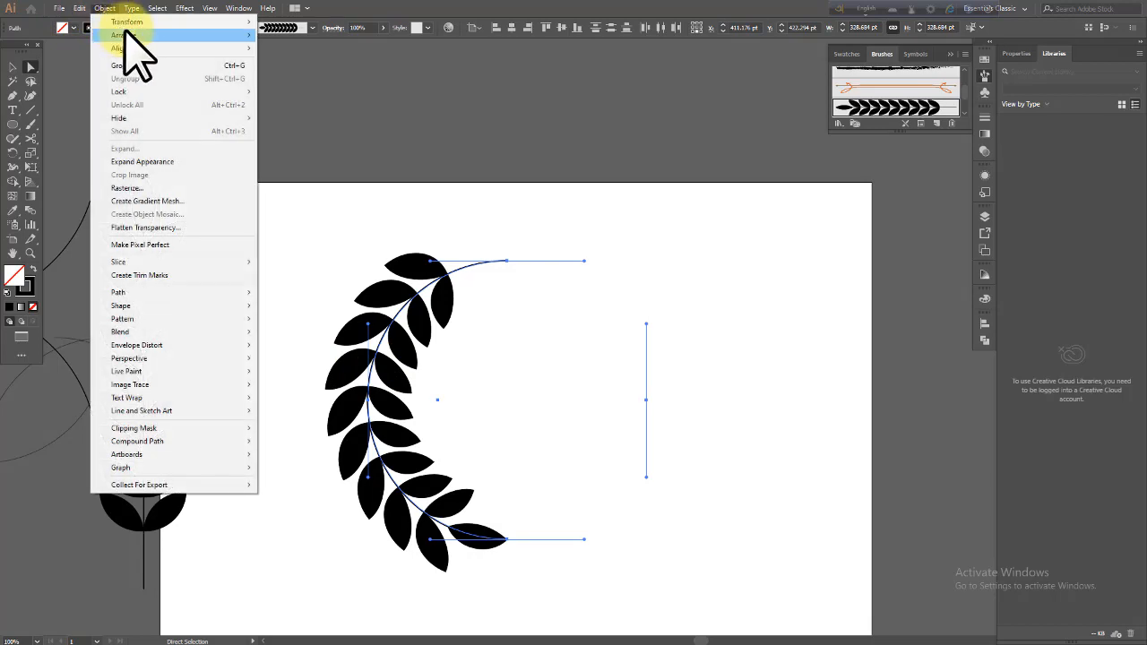
{"action": "mouse_move", "coordinate": [144, 23]}
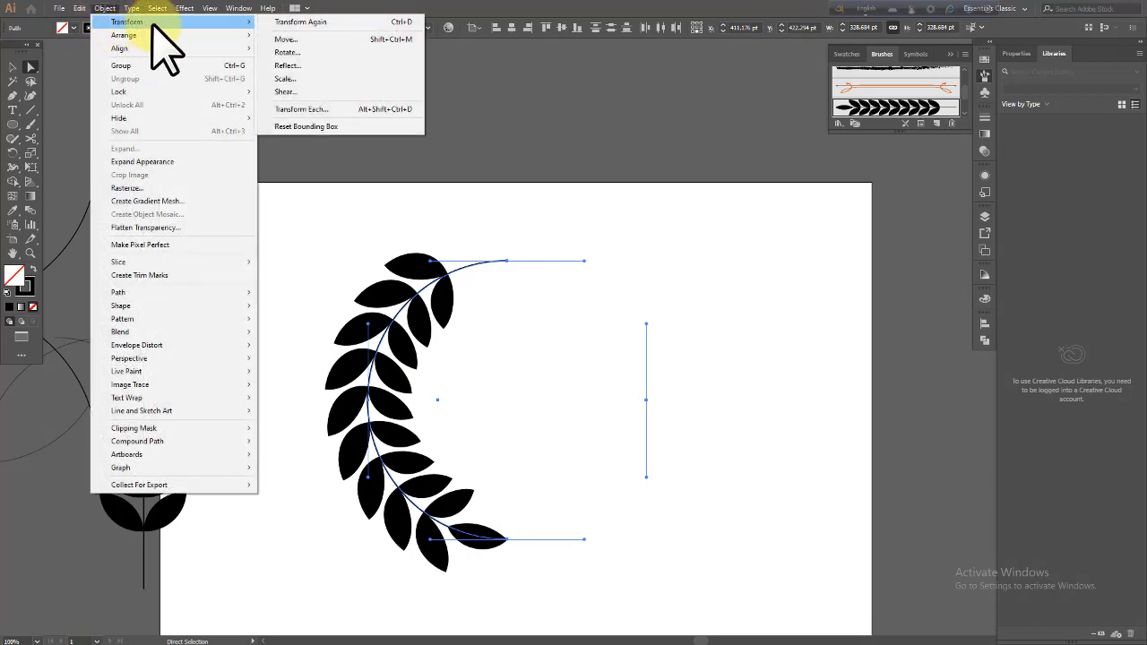
{"action": "left_click", "coordinate": [292, 66]}
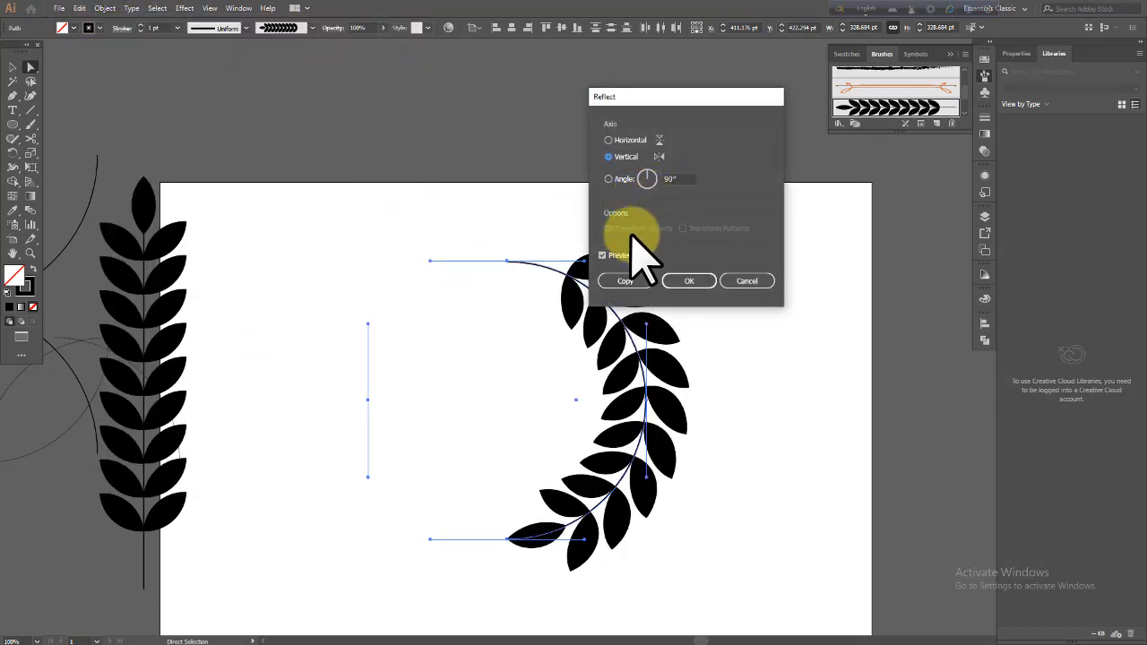
{"action": "left_click", "coordinate": [609, 141]}
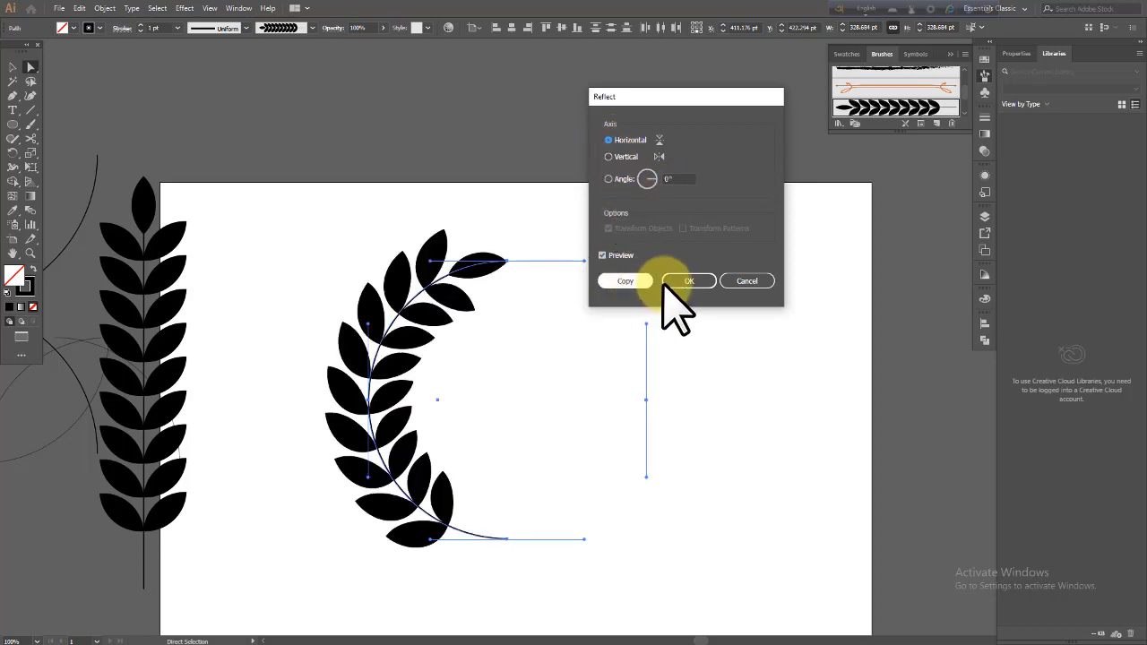
{"action": "left_click", "coordinate": [692, 281]}
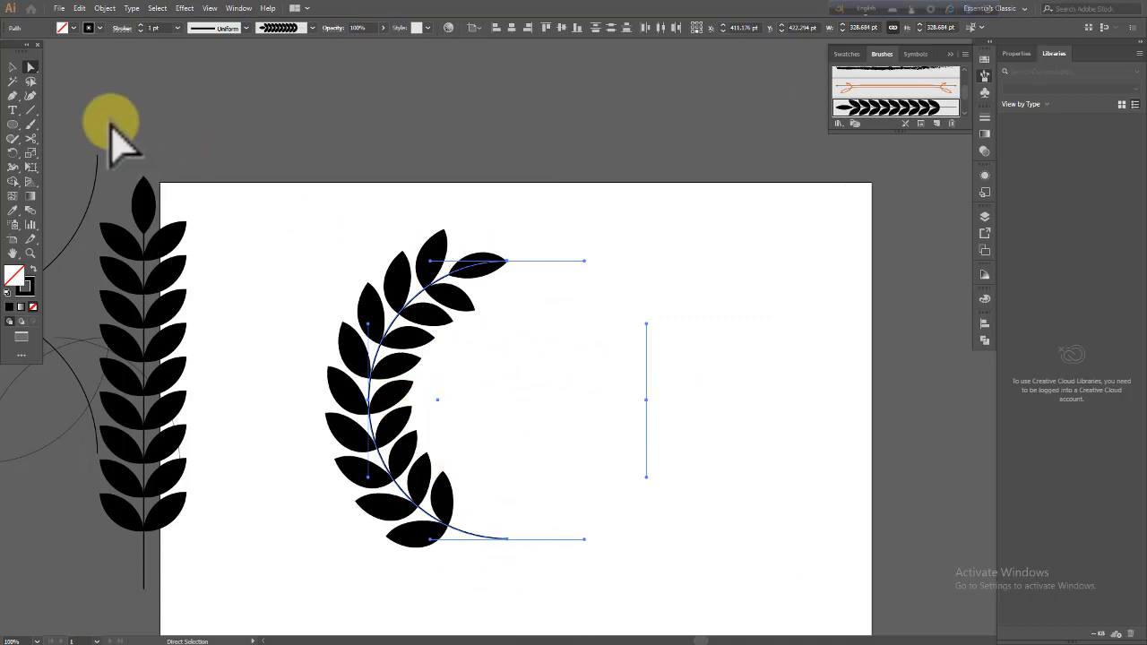
- Make a copy of the branch reflected across the horizontal axis and place it to the right of the original
{"action": "left_click", "coordinate": [108, 9]}
{"action": "mouse_move", "coordinate": [135, 25]}
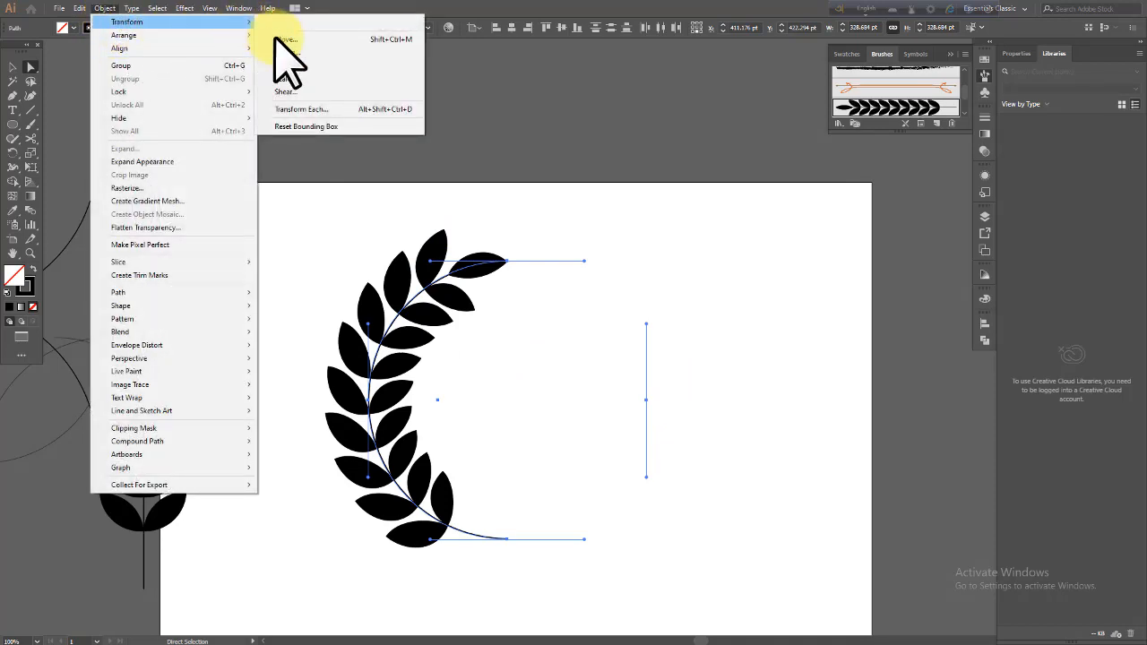
{"action": "left_click", "coordinate": [297, 66]}
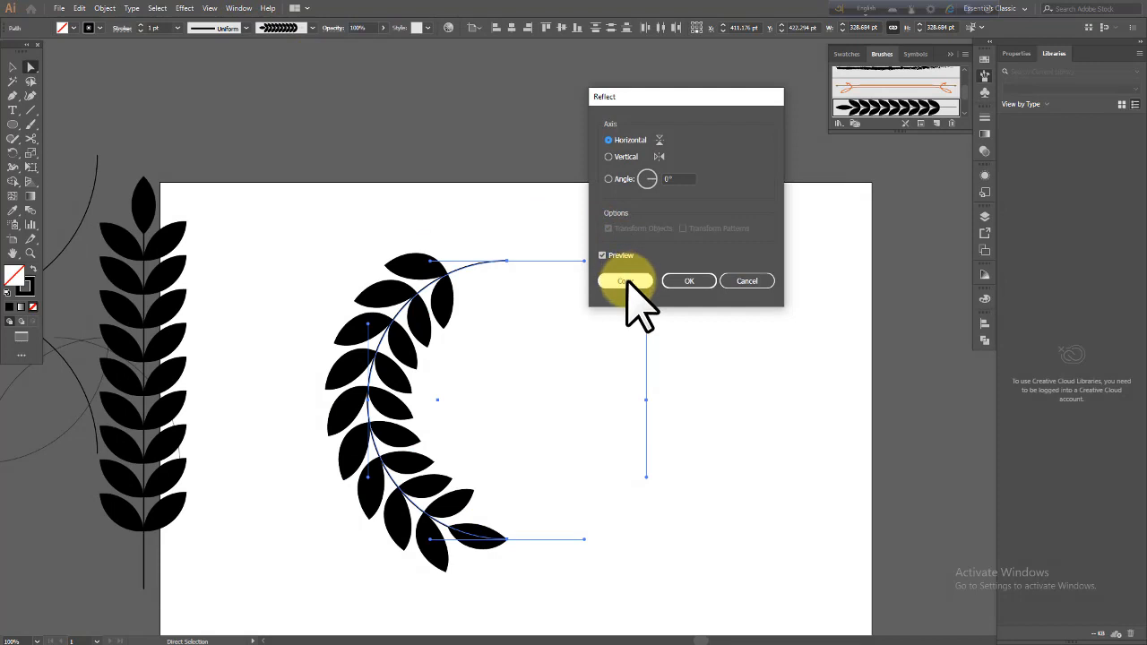
{"action": "left_click", "coordinate": [625, 281]}
{"action": "left_click", "coordinate": [14, 68]}
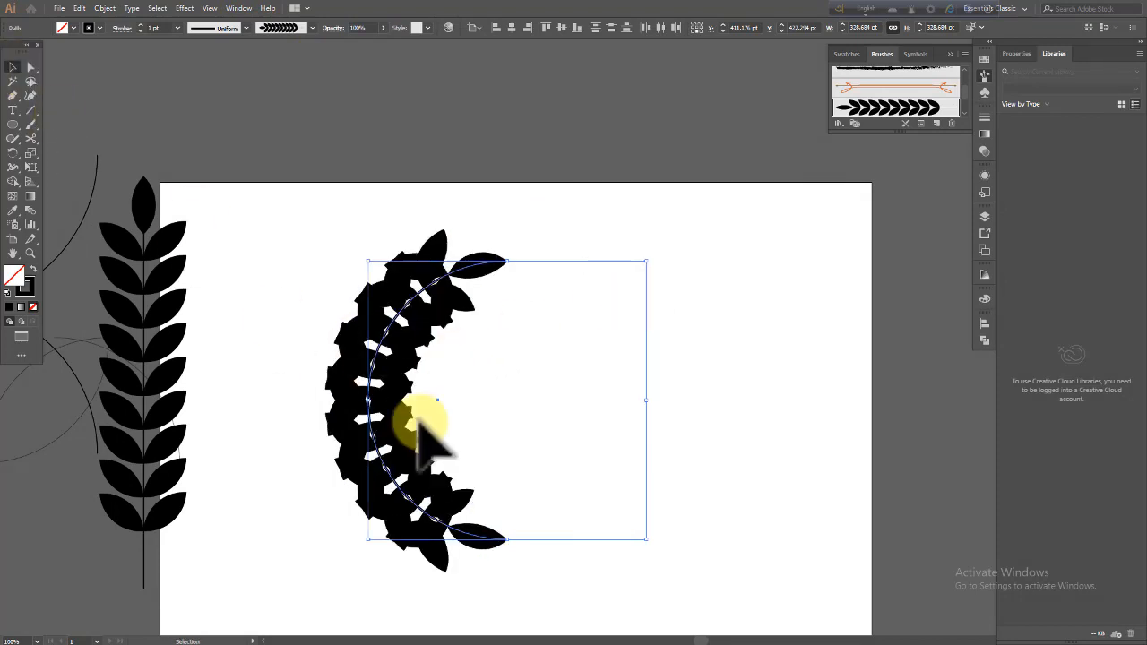
{"action": "left_click_drag", "start_coordinate": [397, 440], "coordinate": [577, 435], "text": "alt"}
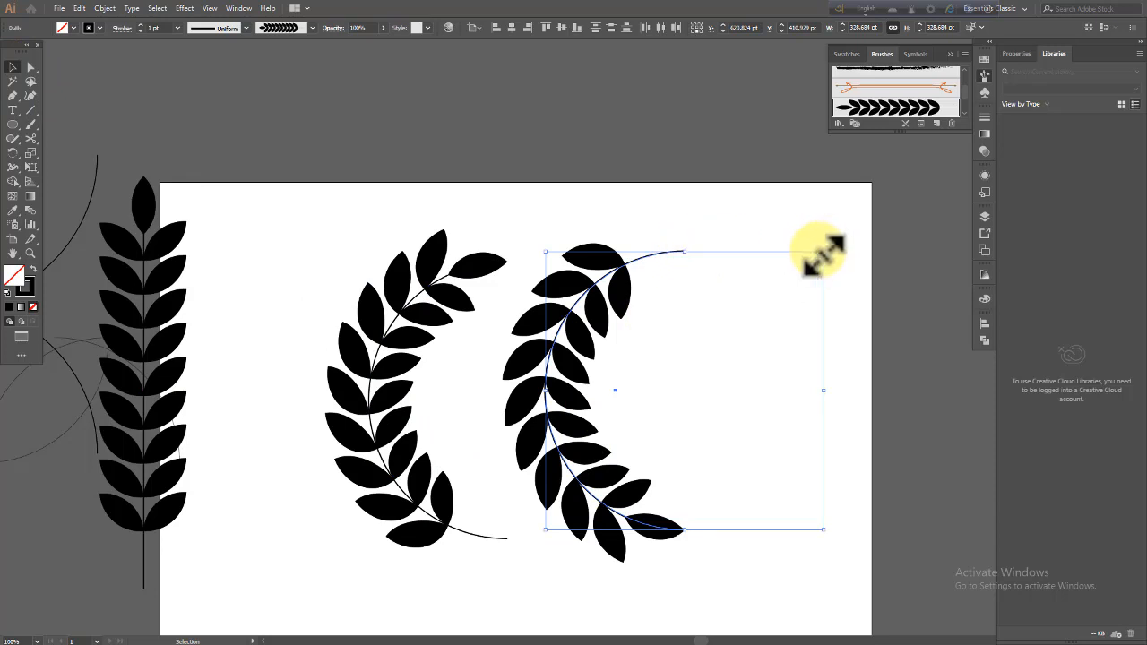
- Reflect the right-hand branch across the vertical axis, without making another copy
{"action": "left_click", "coordinate": [105, 8]}
{"action": "mouse_move", "coordinate": [157, 25]}
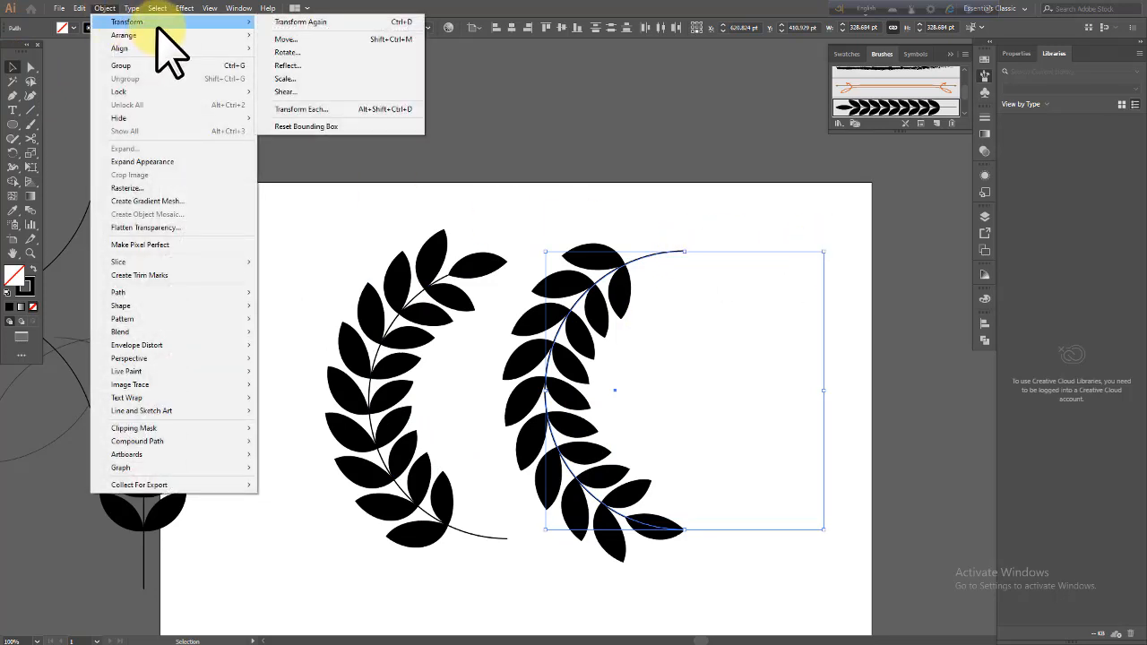
{"action": "left_click", "coordinate": [305, 66]}
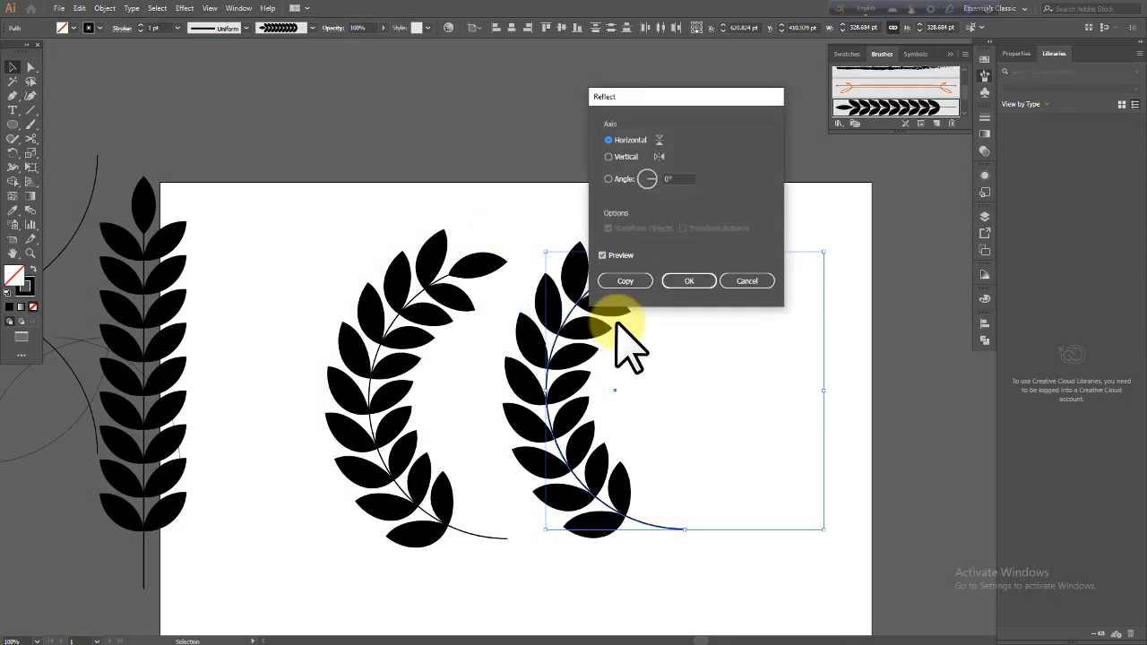
{"action": "left_click", "coordinate": [610, 158]}
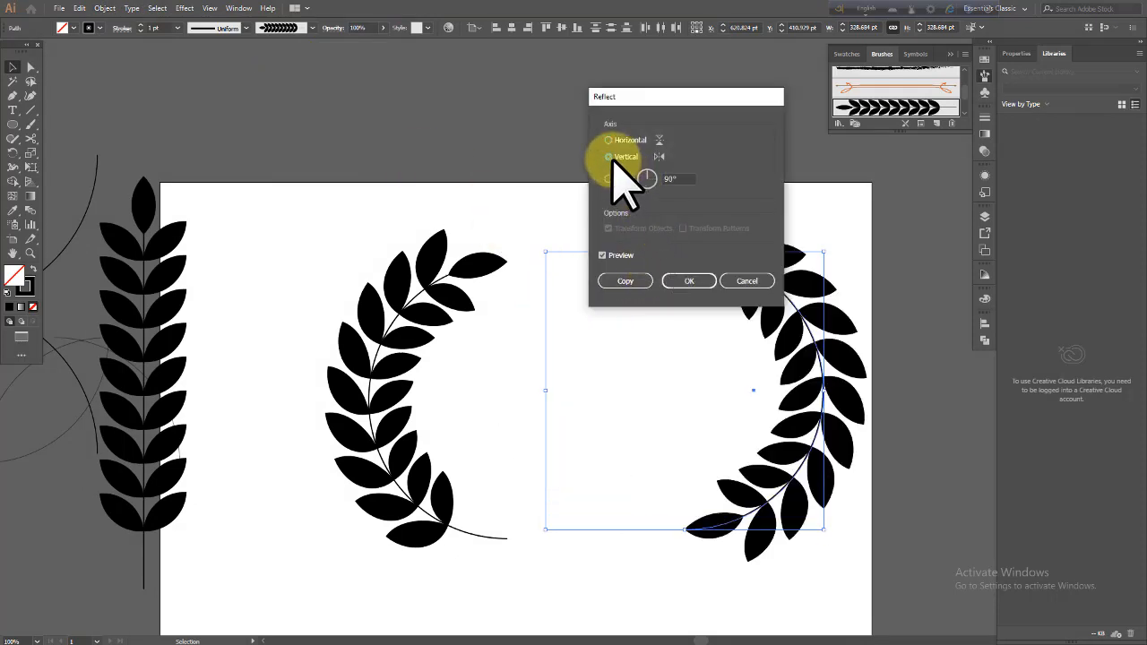
{"action": "left_click", "coordinate": [609, 141]}
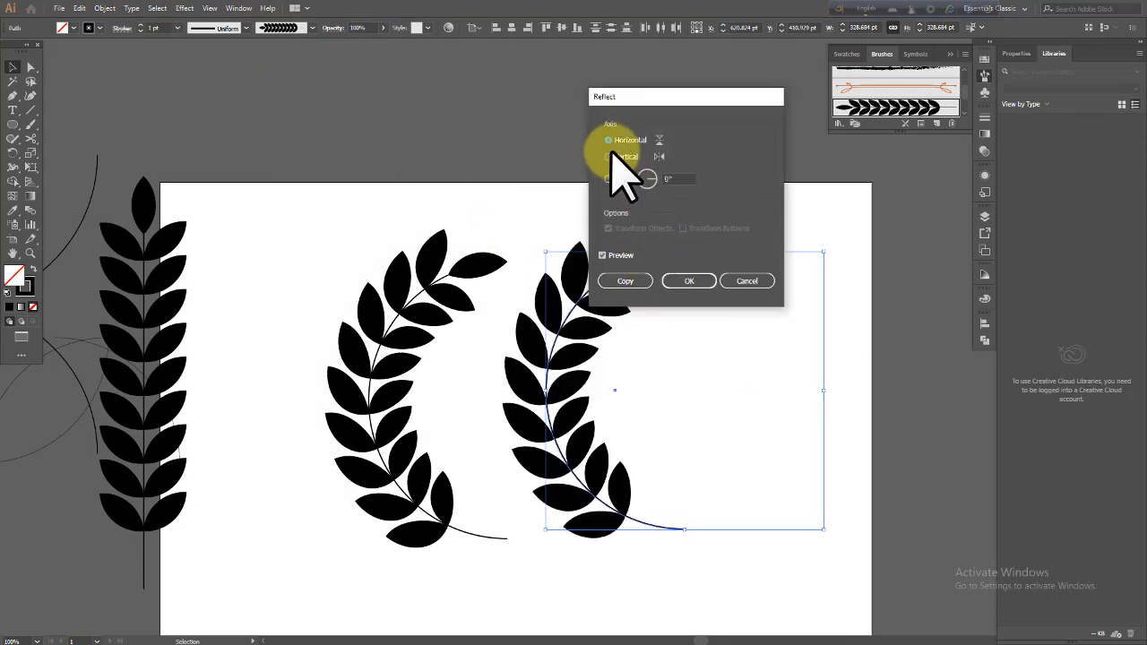
{"action": "left_click", "coordinate": [610, 159]}
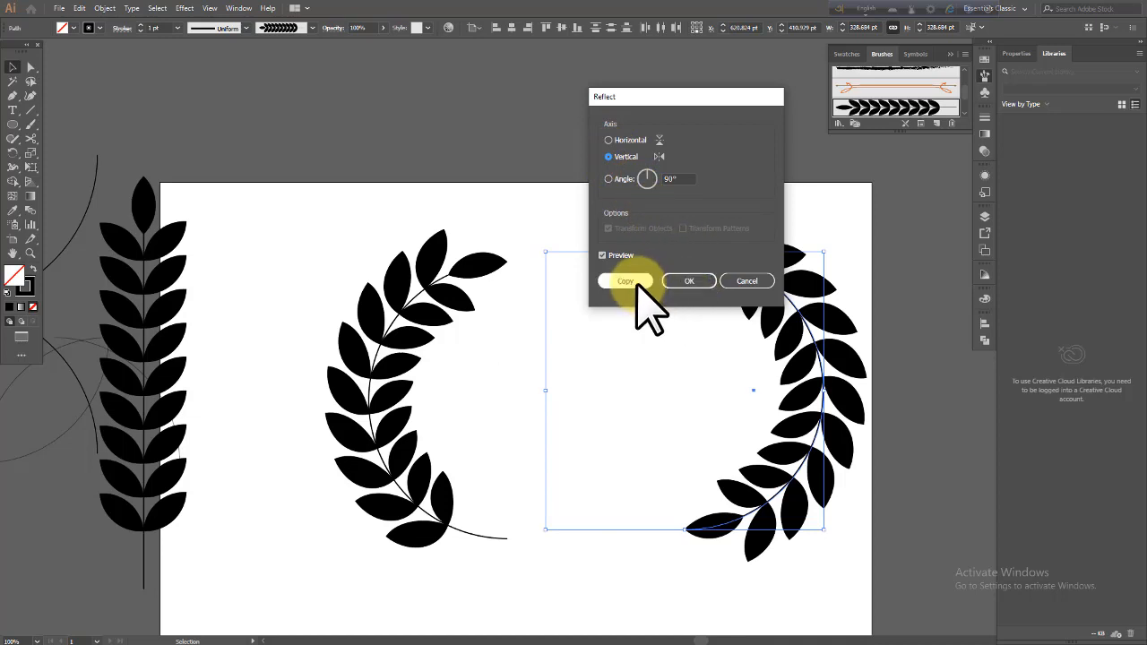
{"action": "left_click", "coordinate": [690, 284]}
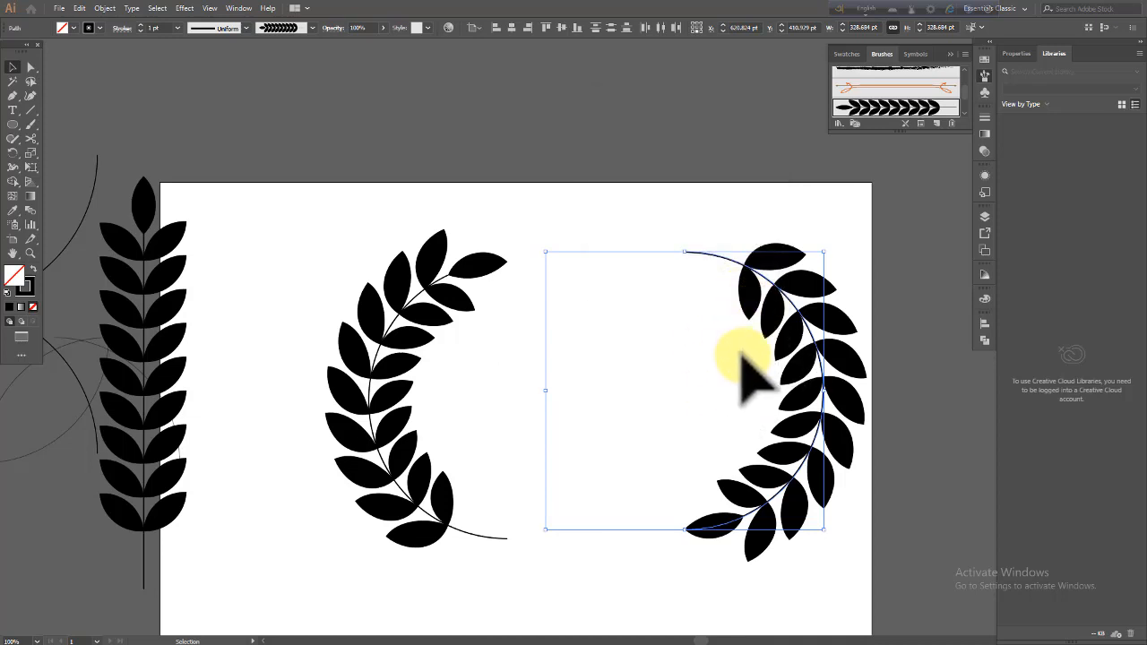
- Rotate the right-hand branch about half a turn and reflect it across the vertical axis to mirror the left branch
{"action": "left_click_drag", "start_coordinate": [829, 244], "coordinate": [615, 422]}
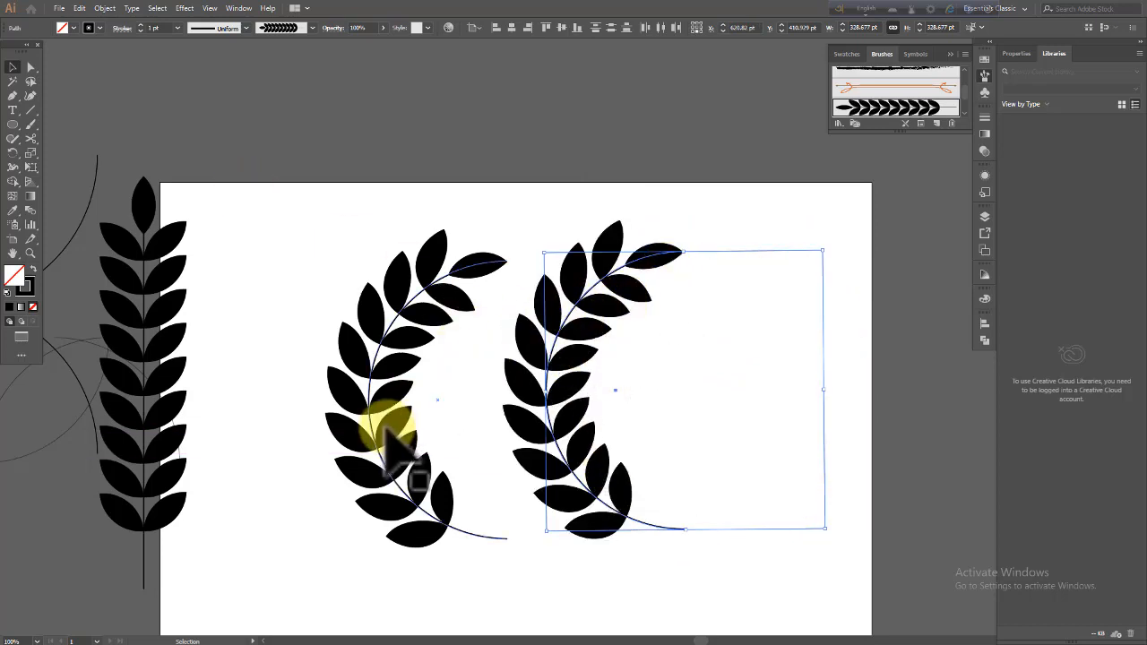
{"action": "left_click", "coordinate": [103, 8]}
{"action": "mouse_move", "coordinate": [130, 25]}
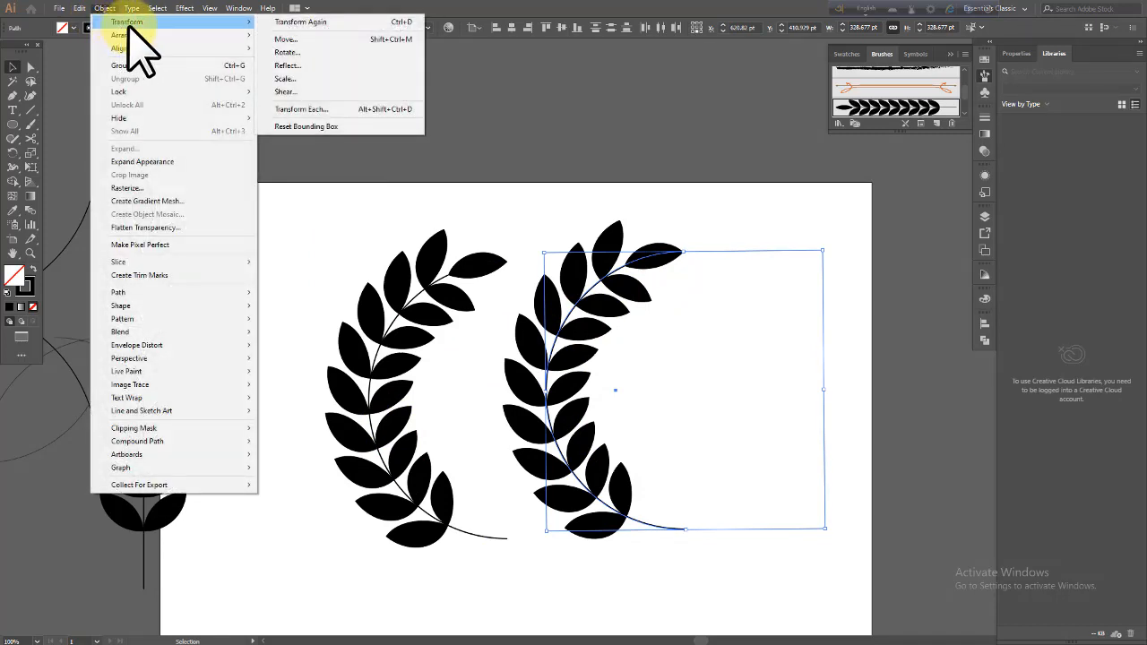
{"action": "left_click", "coordinate": [295, 67]}
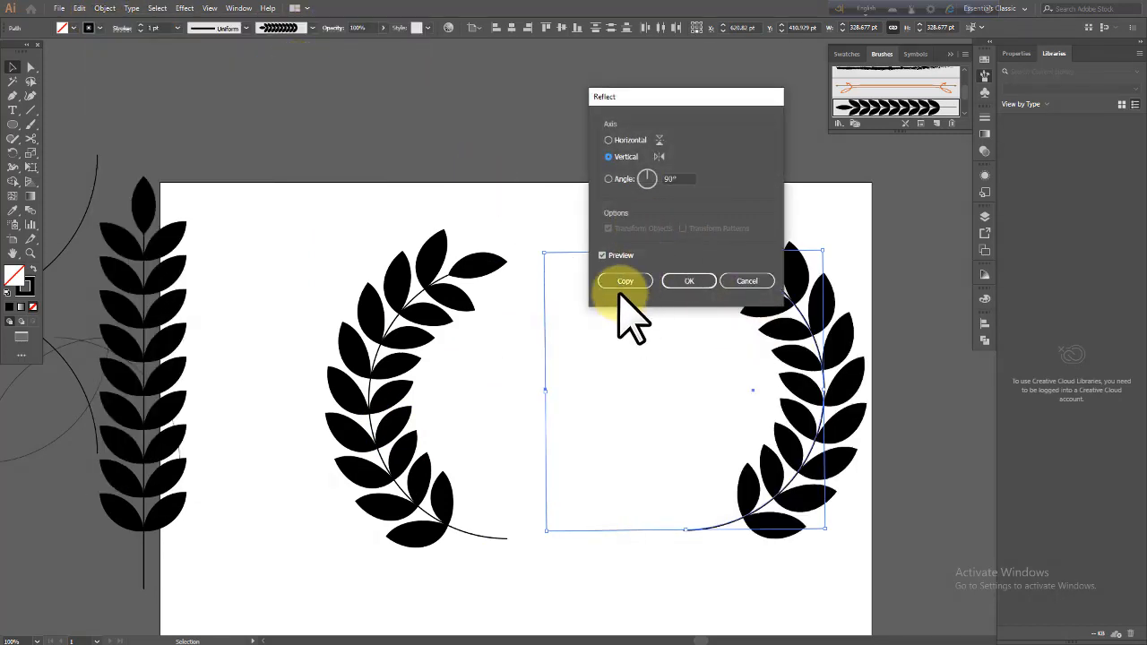
{"action": "left_click", "coordinate": [689, 280]}
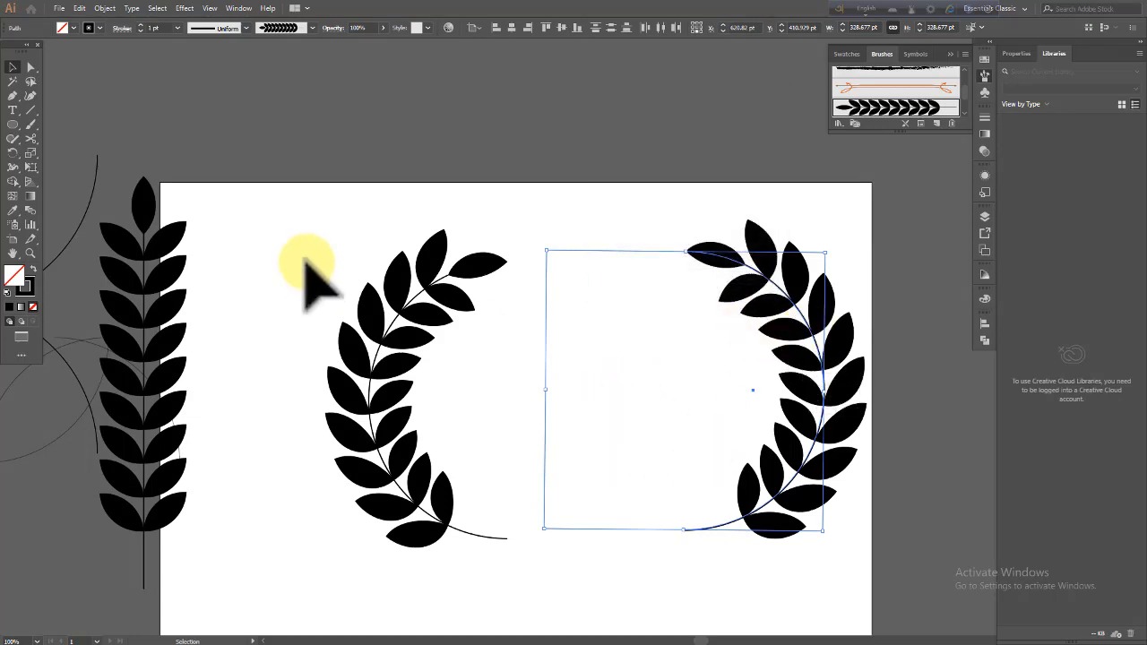
- Move the mirrored branch closer to the left branch at the same height to form a laurel wreath, and deselect it
{"action": "left_click_drag", "start_coordinate": [815, 406], "coordinate": [678, 422]}
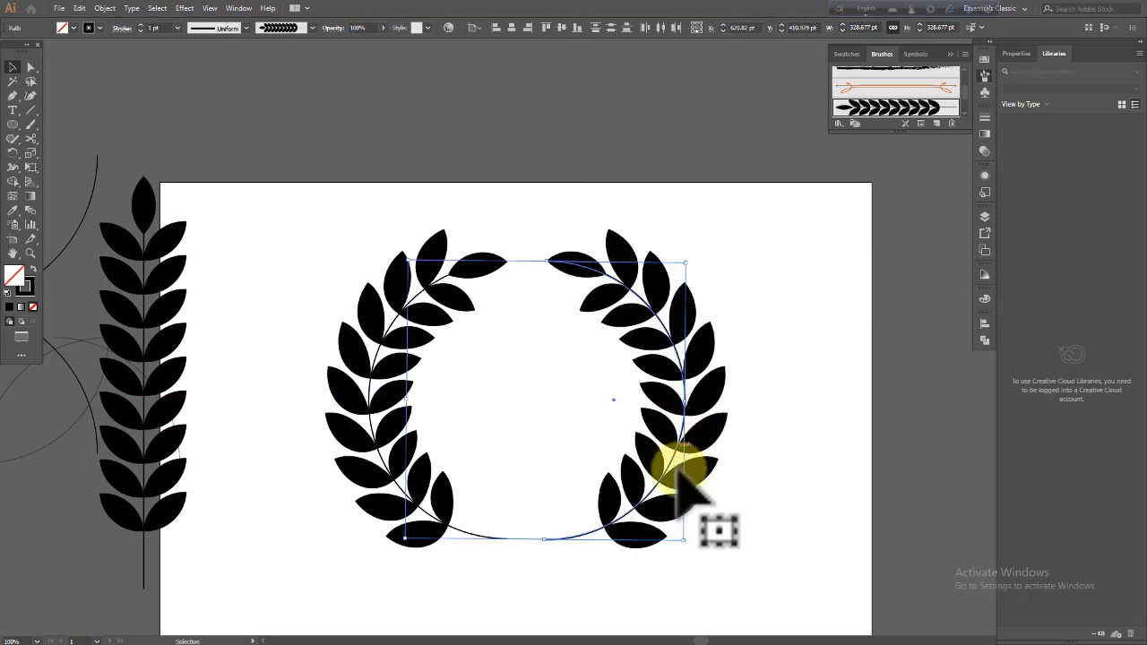
{"action": "left_click", "coordinate": [722, 582]}
{"action": "scroll", "coordinate": [584, 397], "scroll_direction": "down", "scroll_amount": 1}
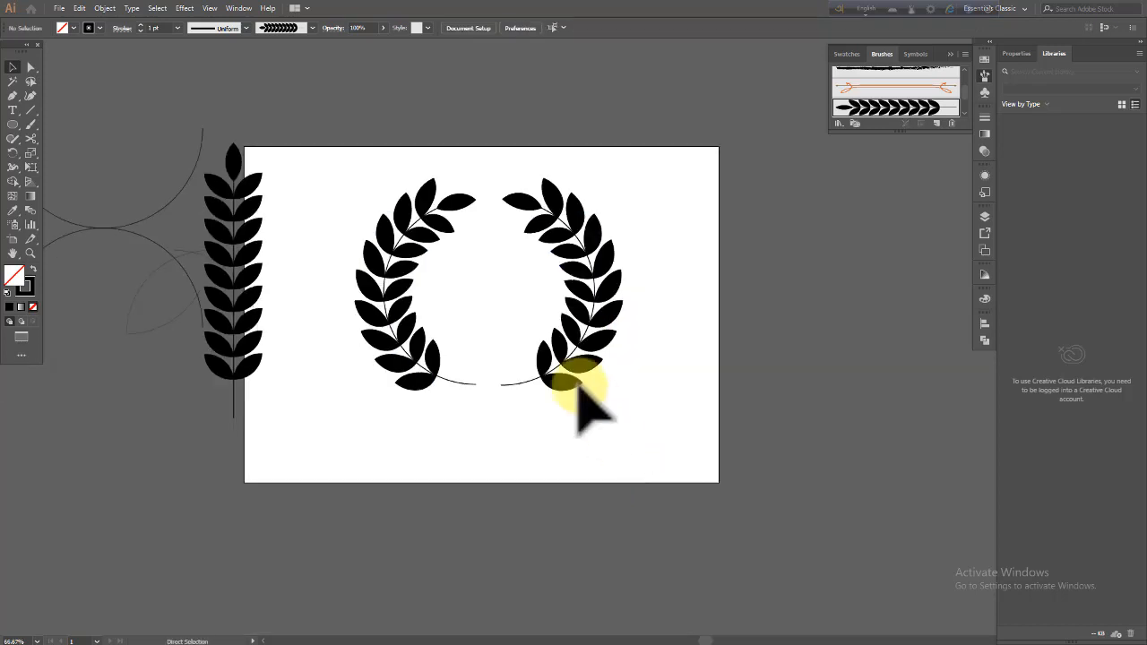
{"action": "scroll", "coordinate": [563, 371], "scroll_direction": "up", "scroll_amount": 1}
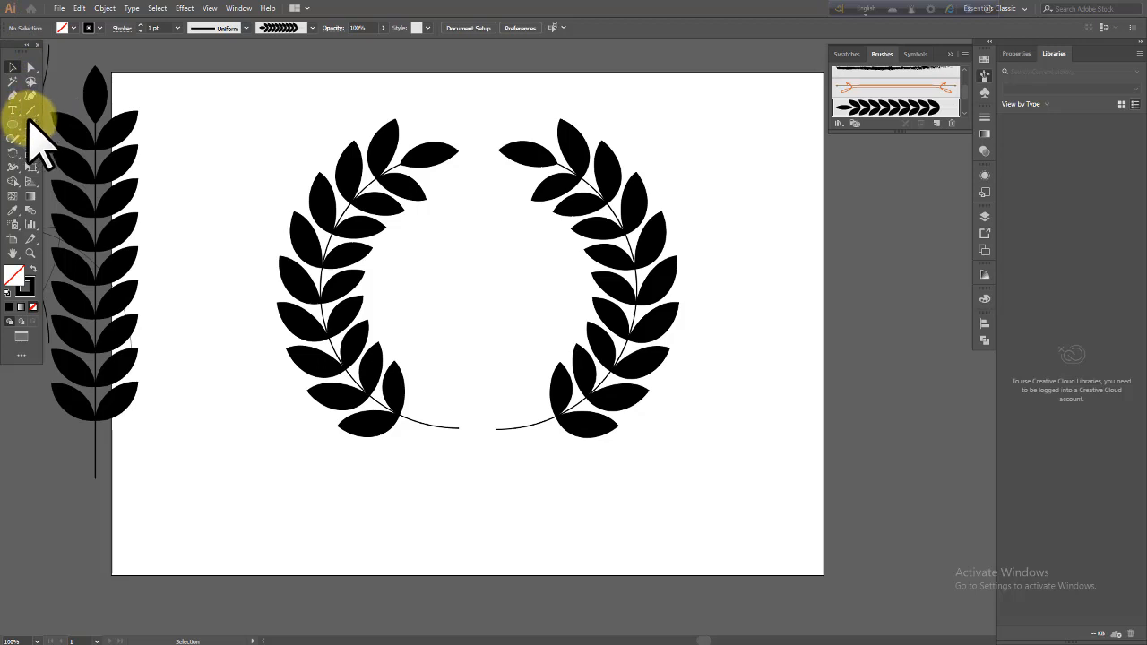
- Activate the Arc tool and bring up the group of related line tools
{"action": "left_click", "coordinate": [33, 111]}
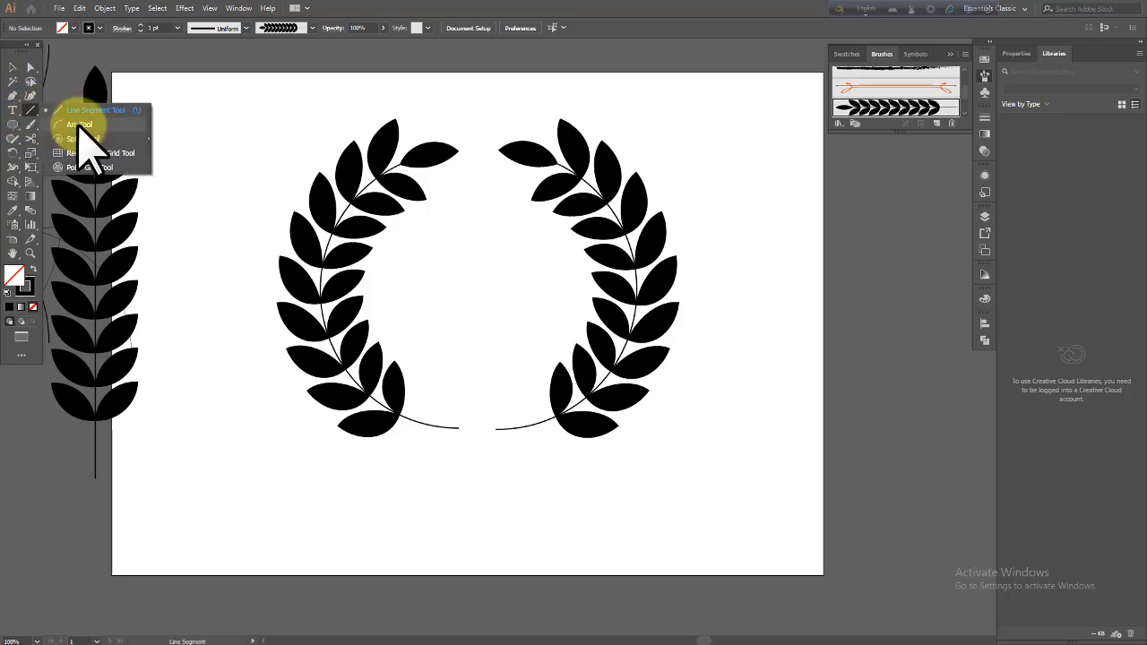
{"action": "left_click", "coordinate": [79, 124]}
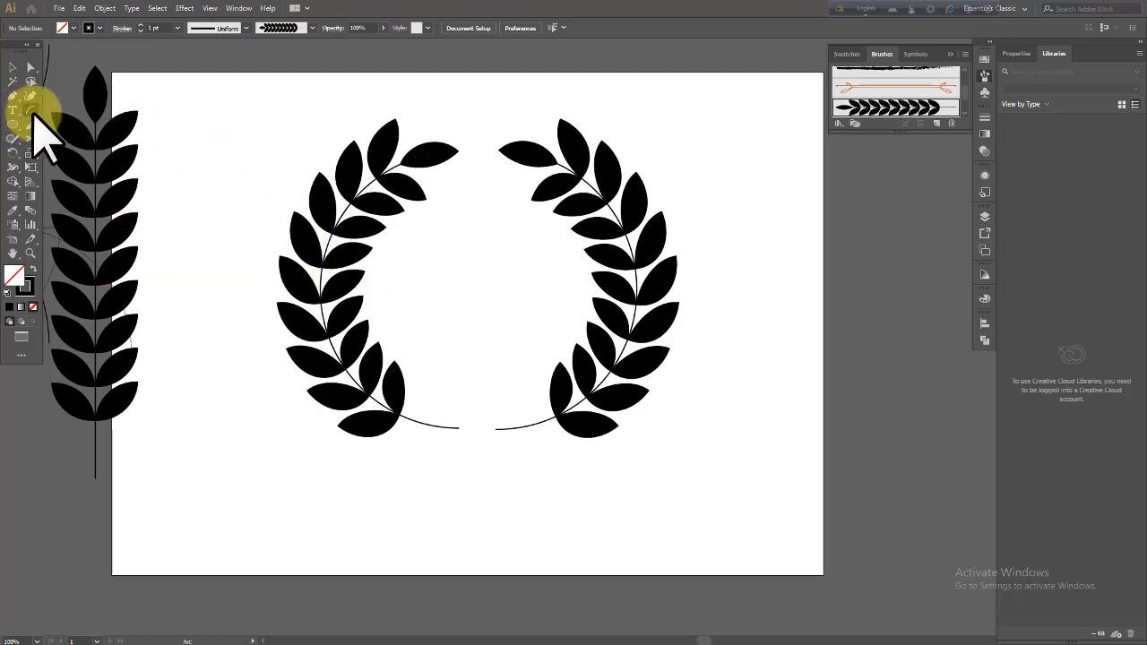
{"action": "left_click_drag", "start_coordinate": [36, 114], "coordinate": [87, 160]}
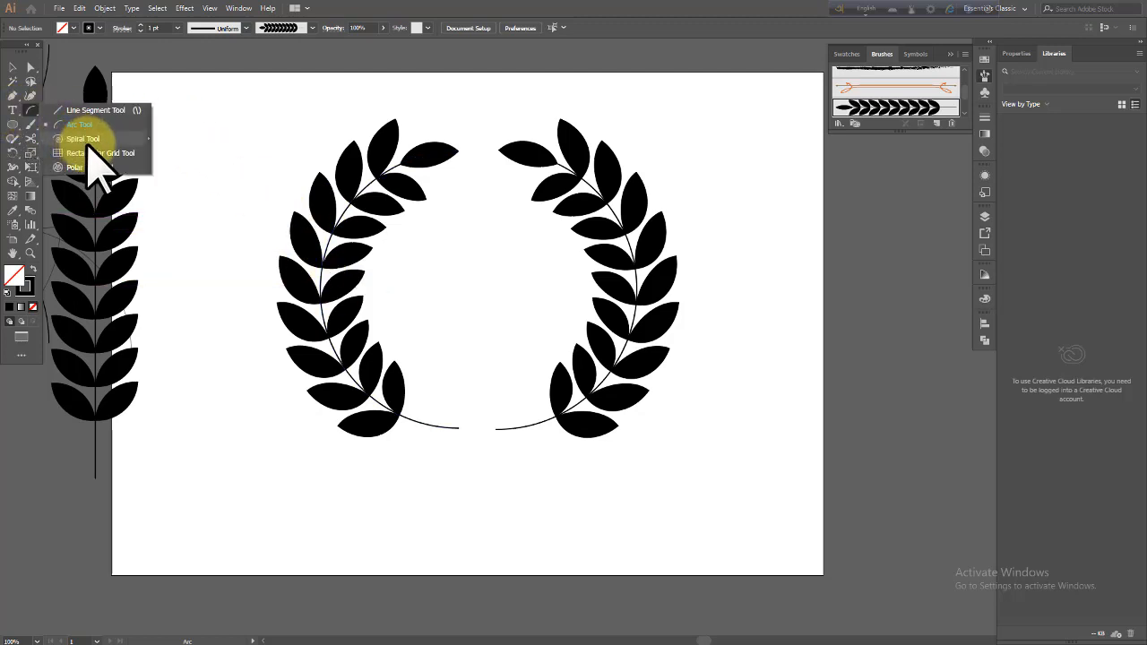